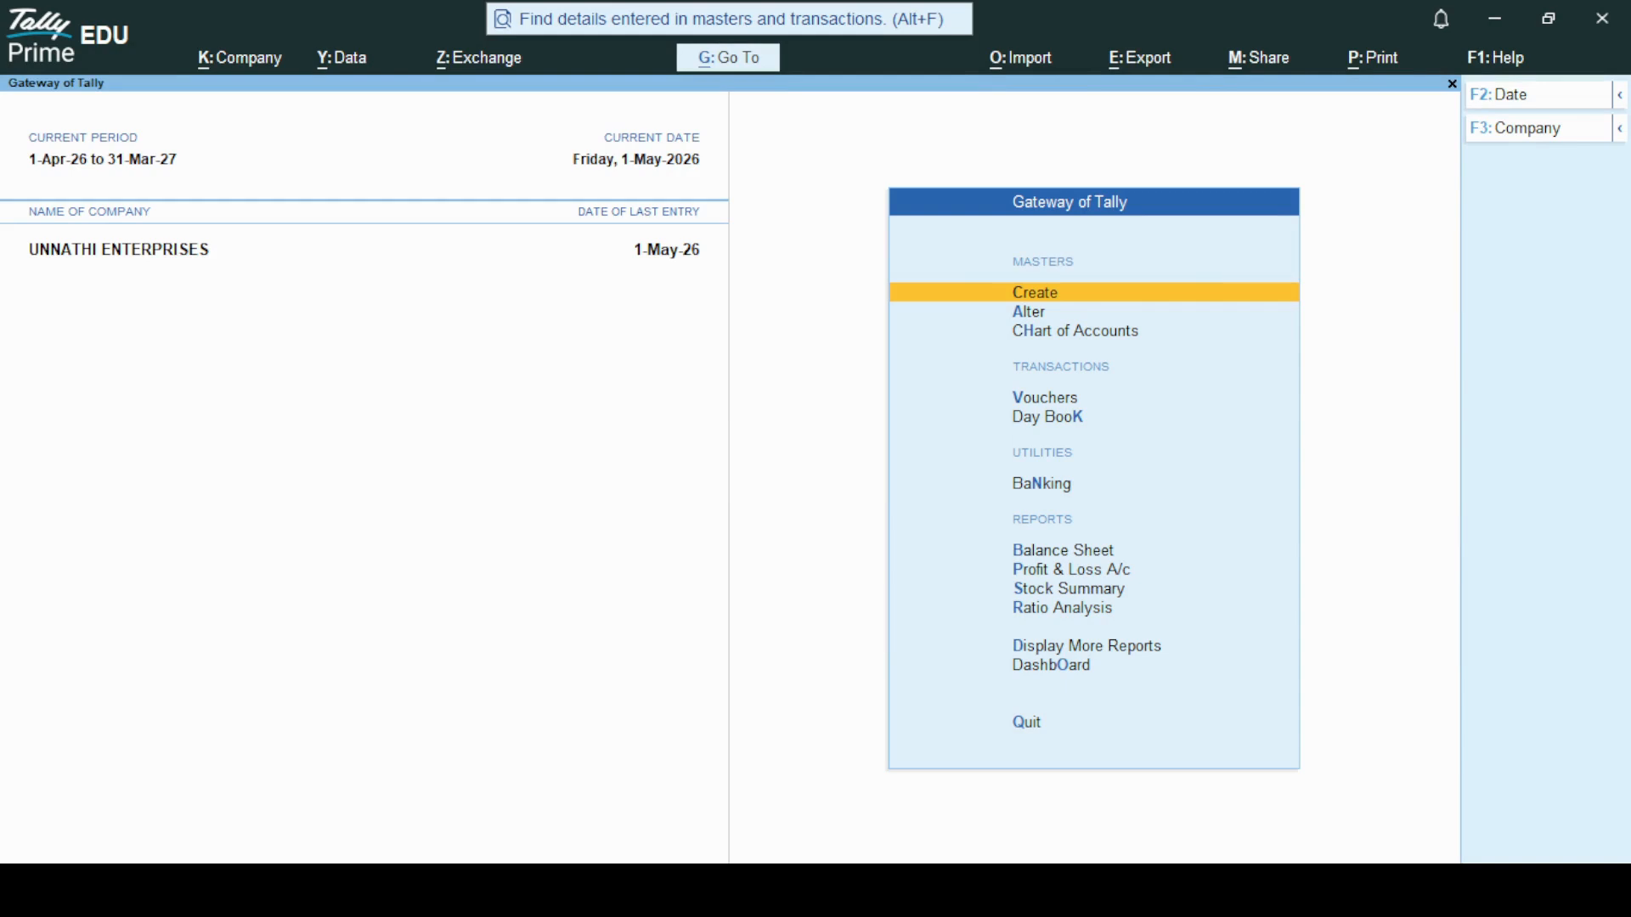
Set the current date to 1-Apr-2026 and open accounting voucher creation.
key(F2)
key(Down)
key(Down)
key(Down)
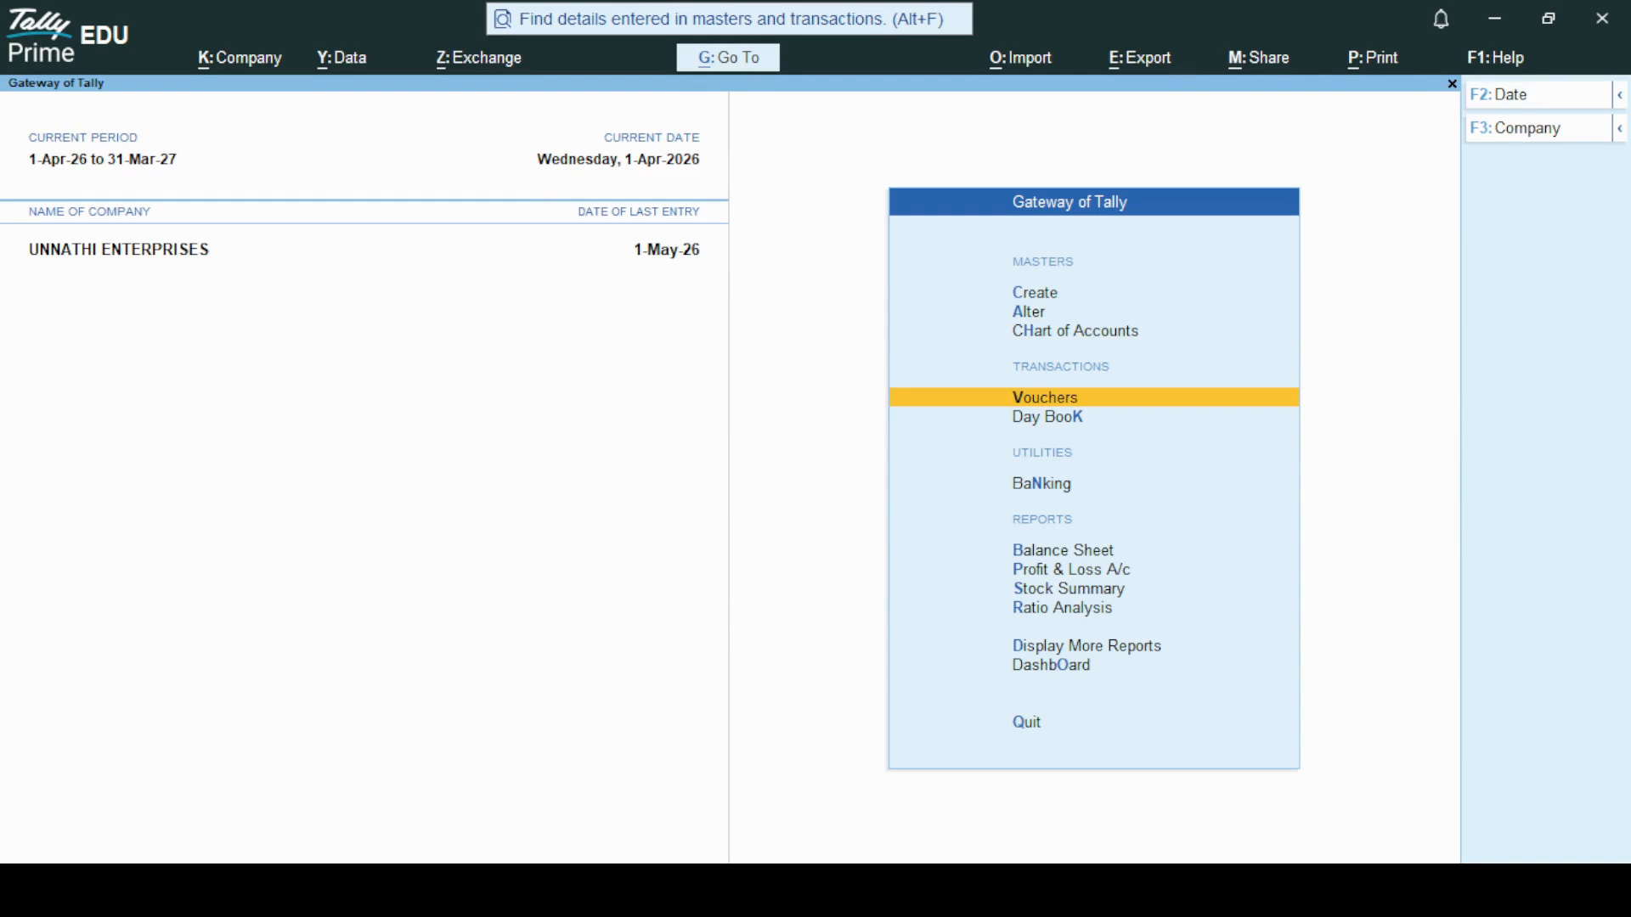
key(Return)
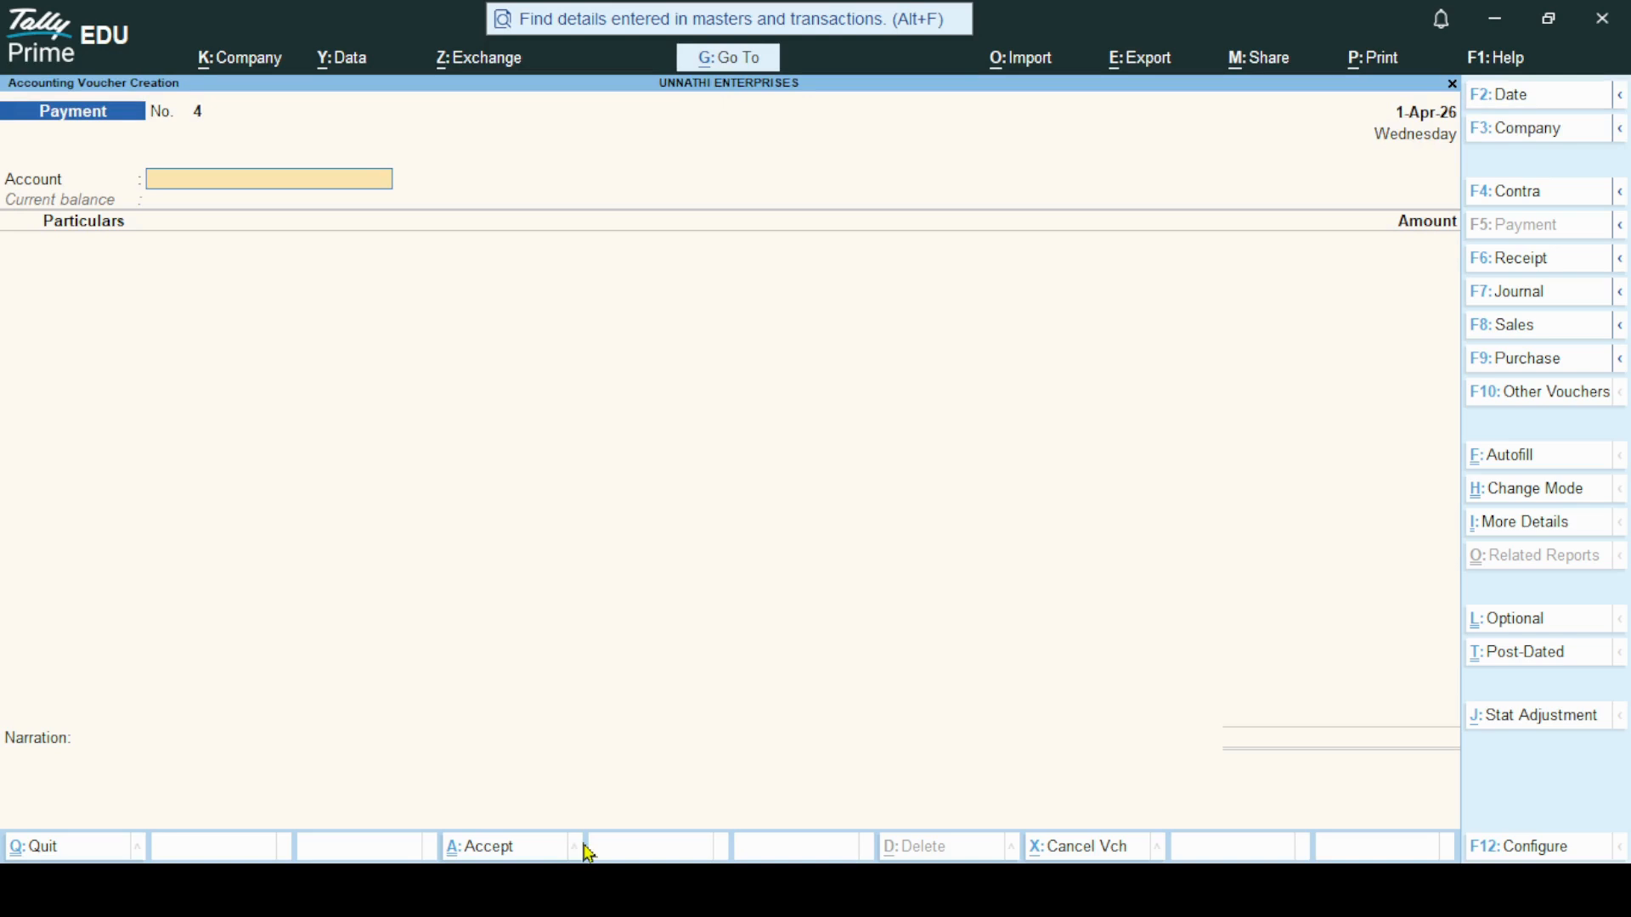
Check whether Purchase Order is available among the purchase voucher types, and leave voucher creation.
click(1620, 371)
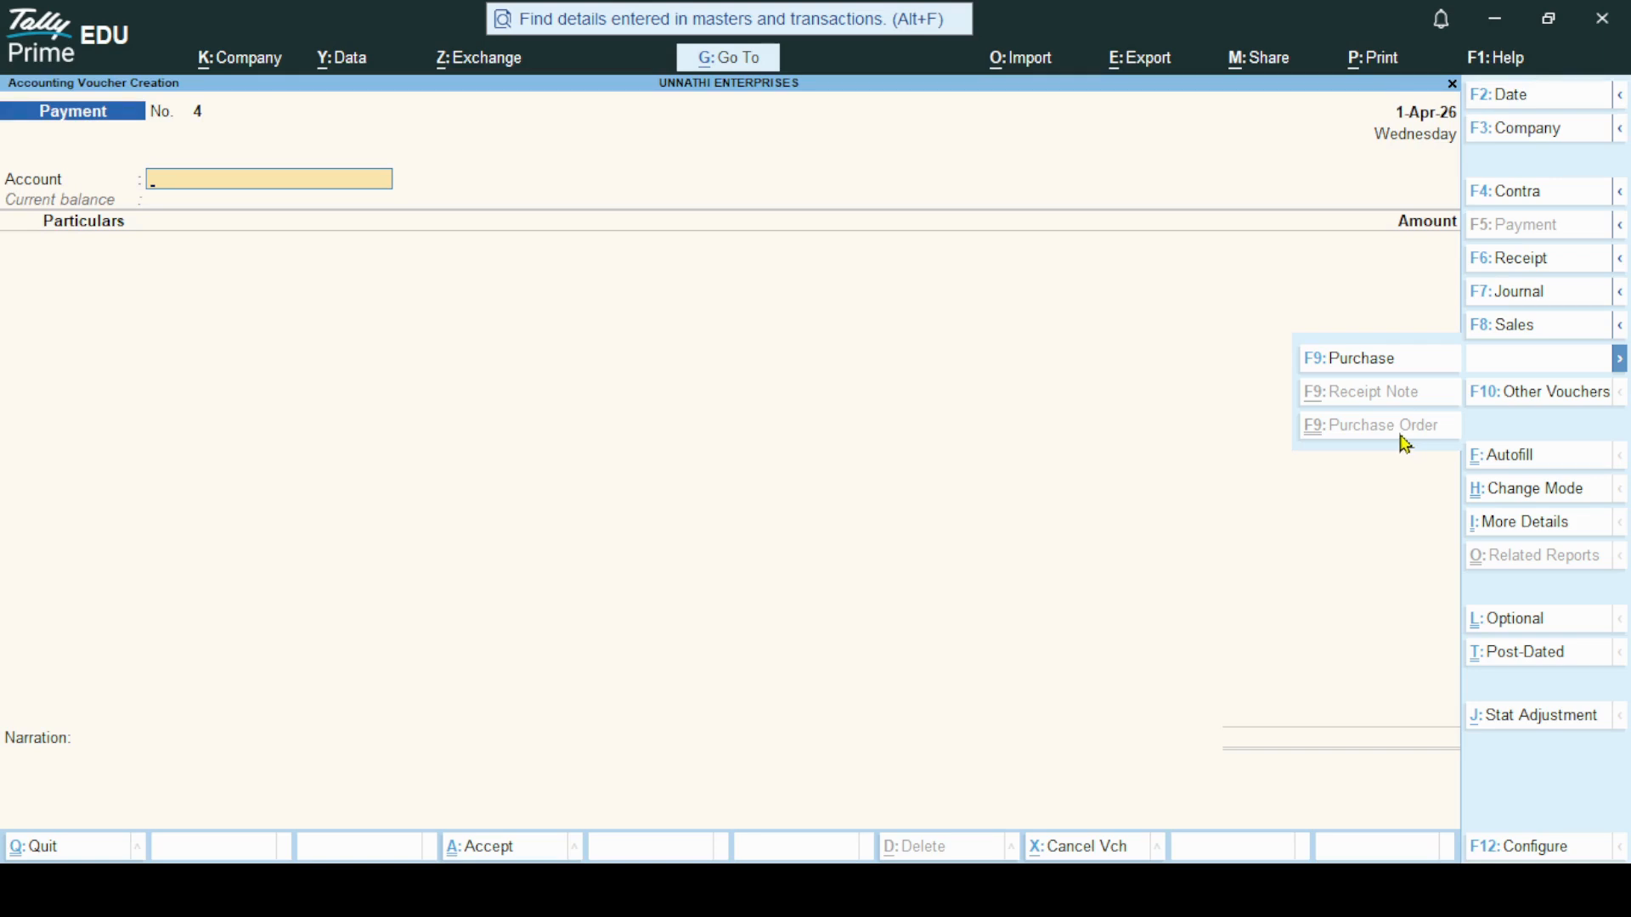
click(1385, 480)
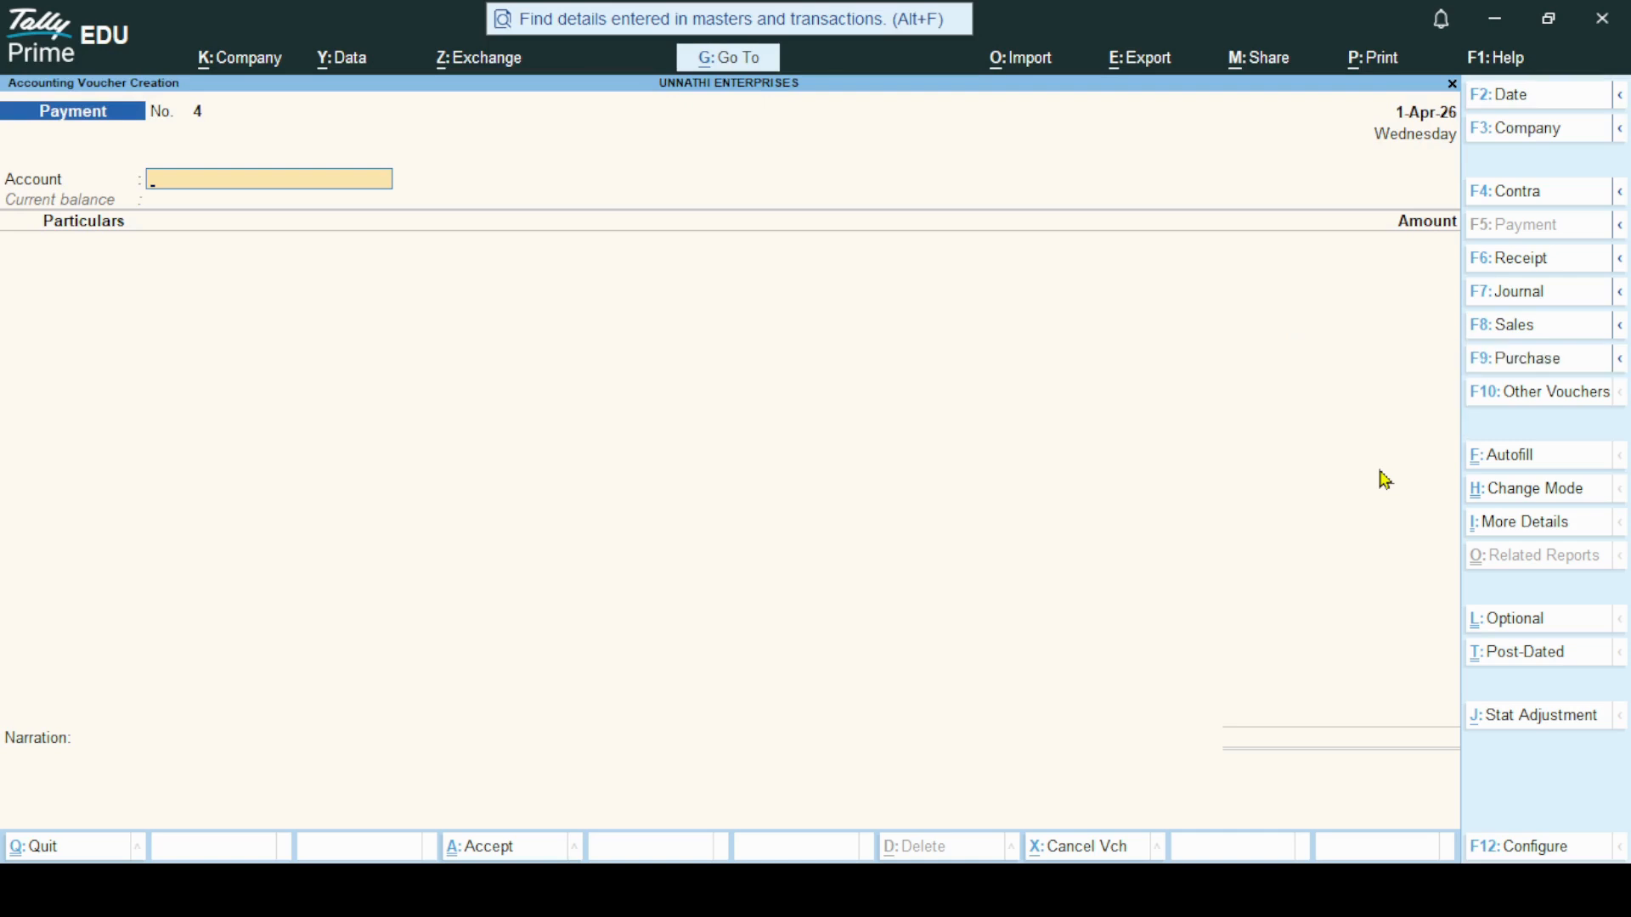
key(Escape)
key(y)
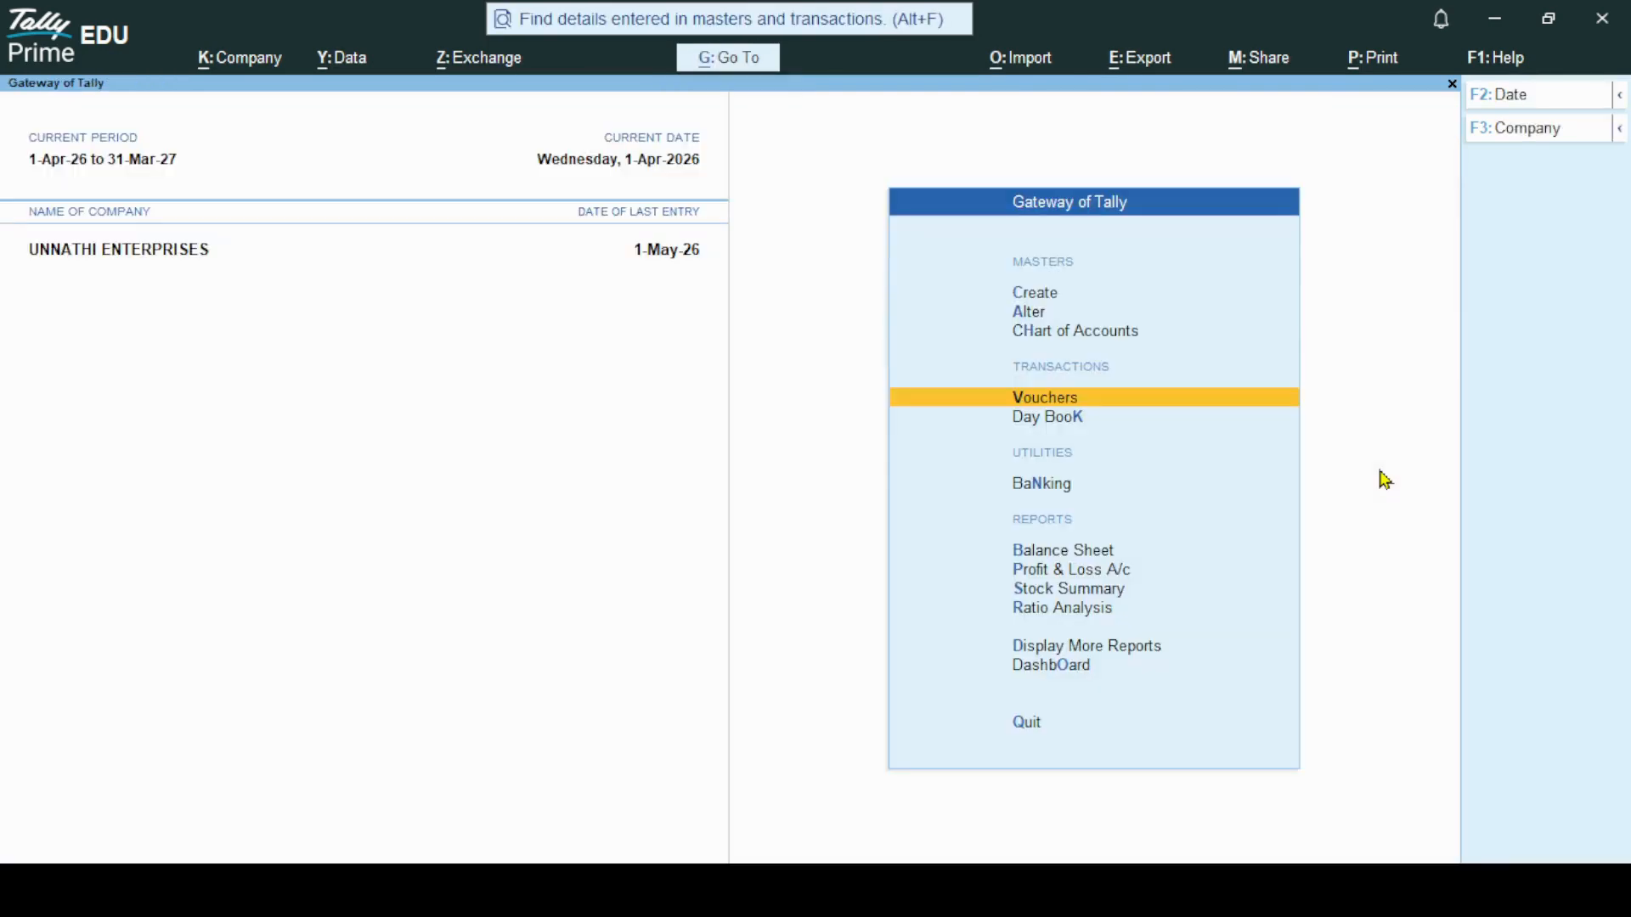
Open the list of voucher types from the Chart of Accounts.
key(Up)
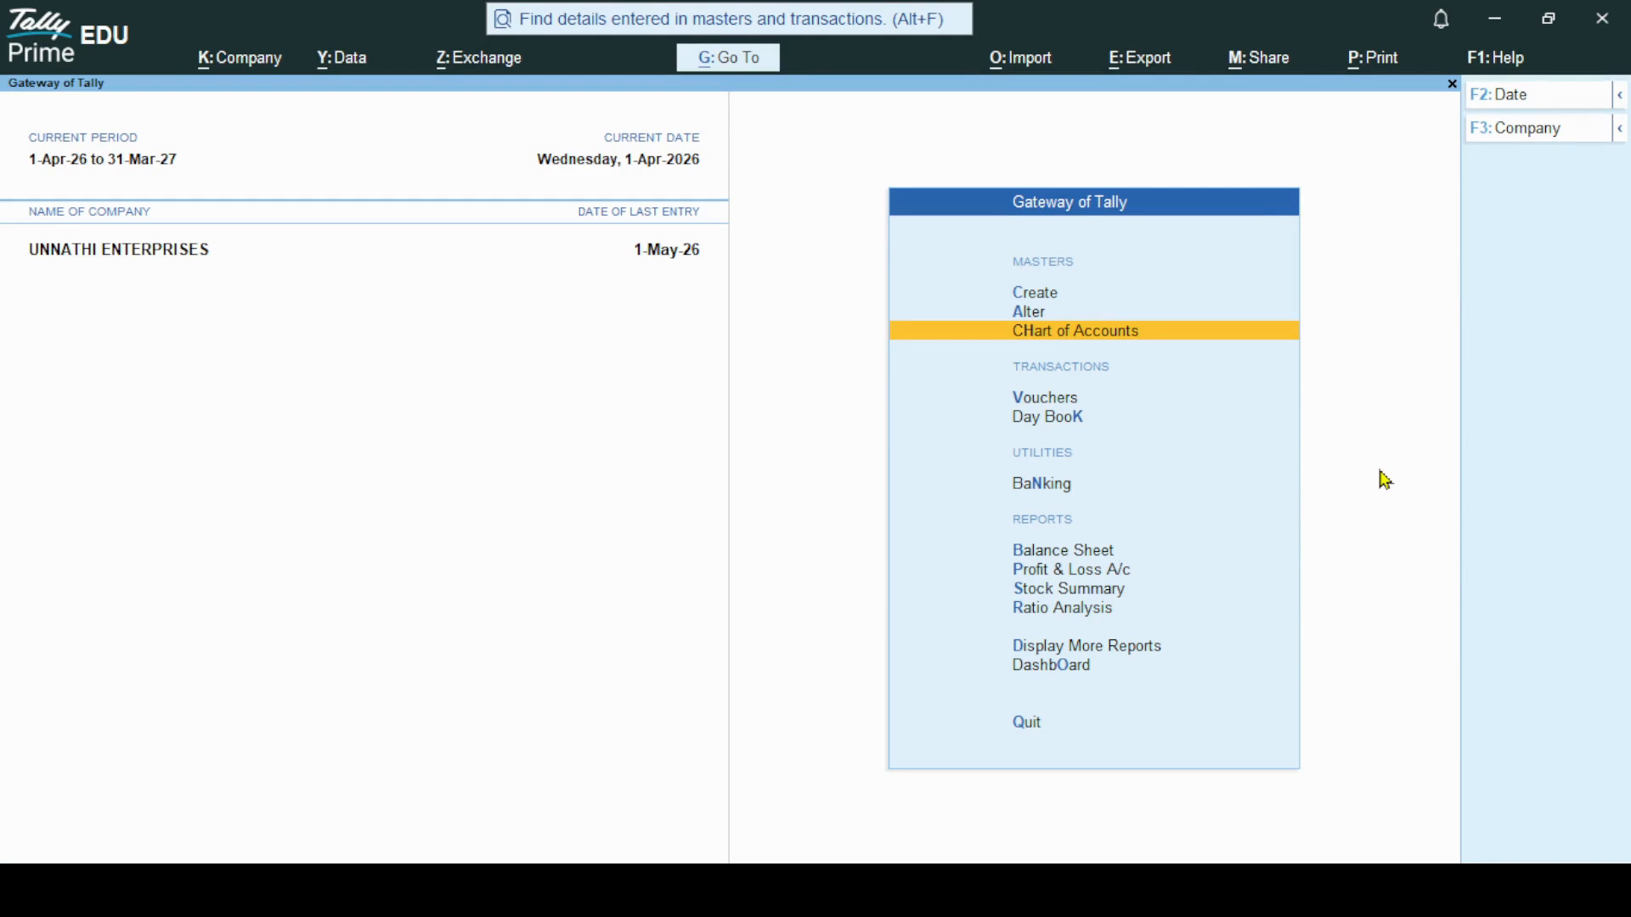
key(Return)
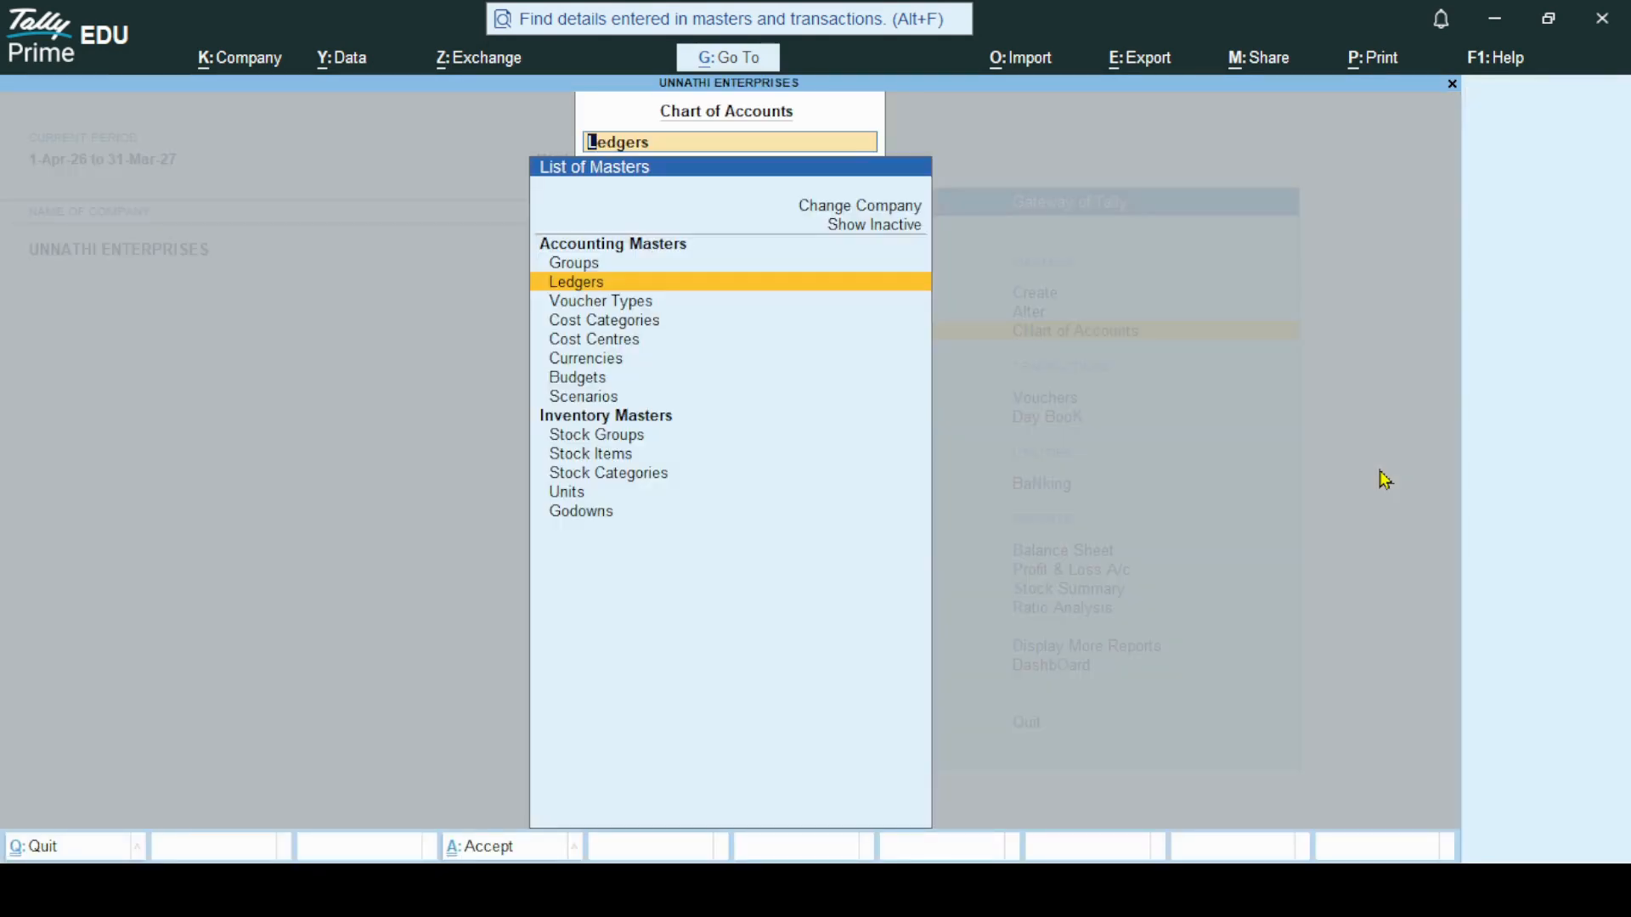
key(Down)
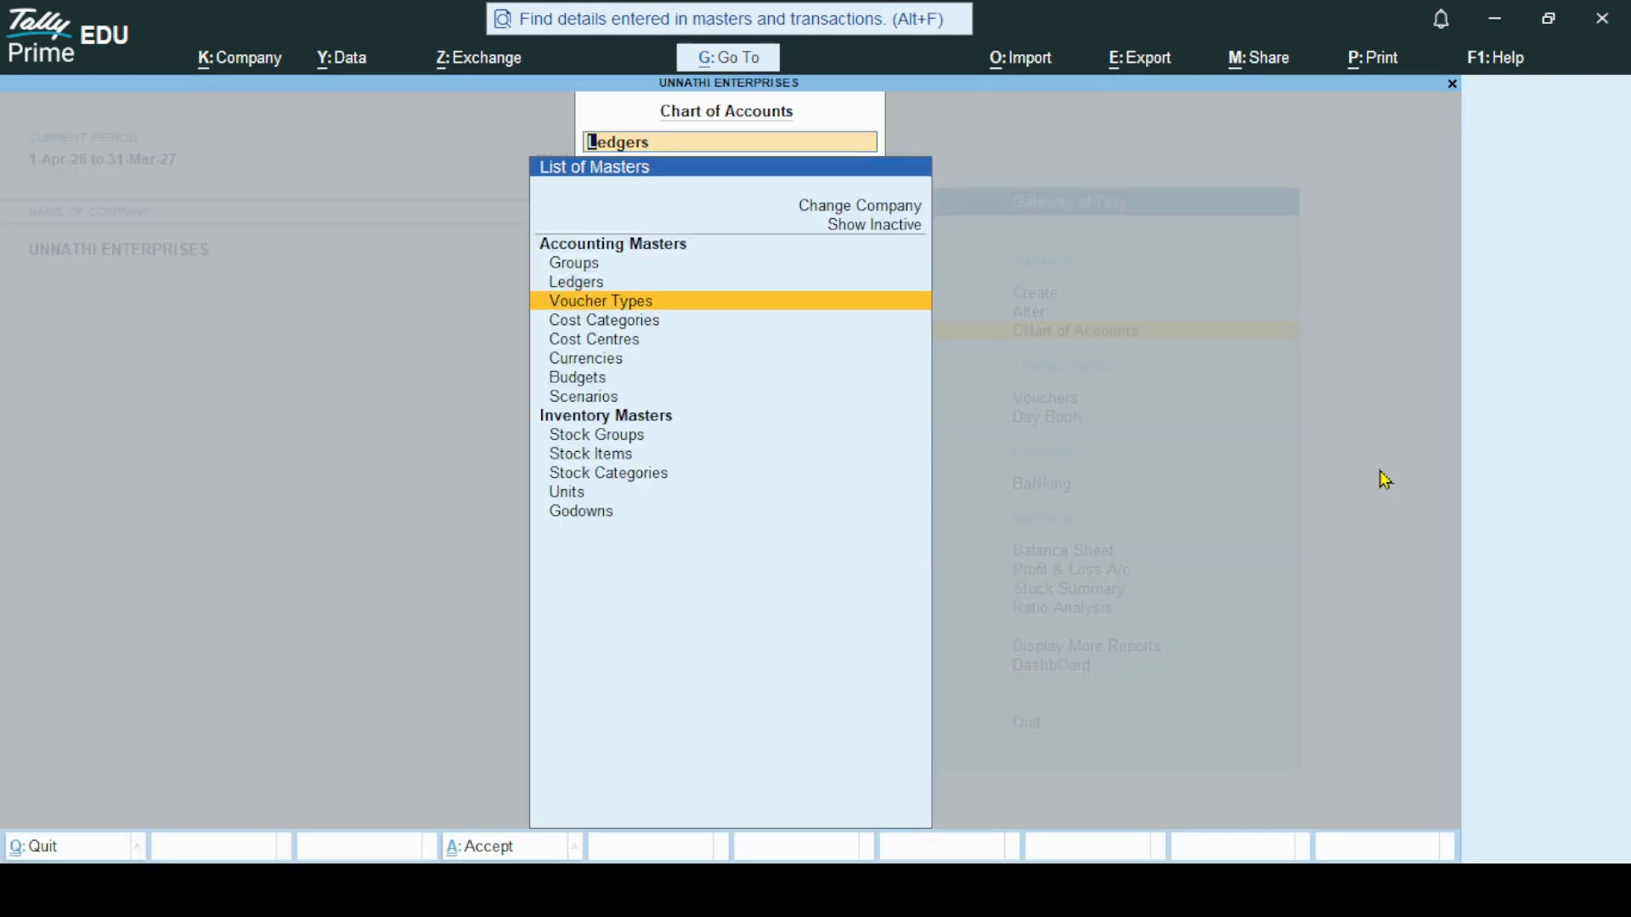
key(Return)
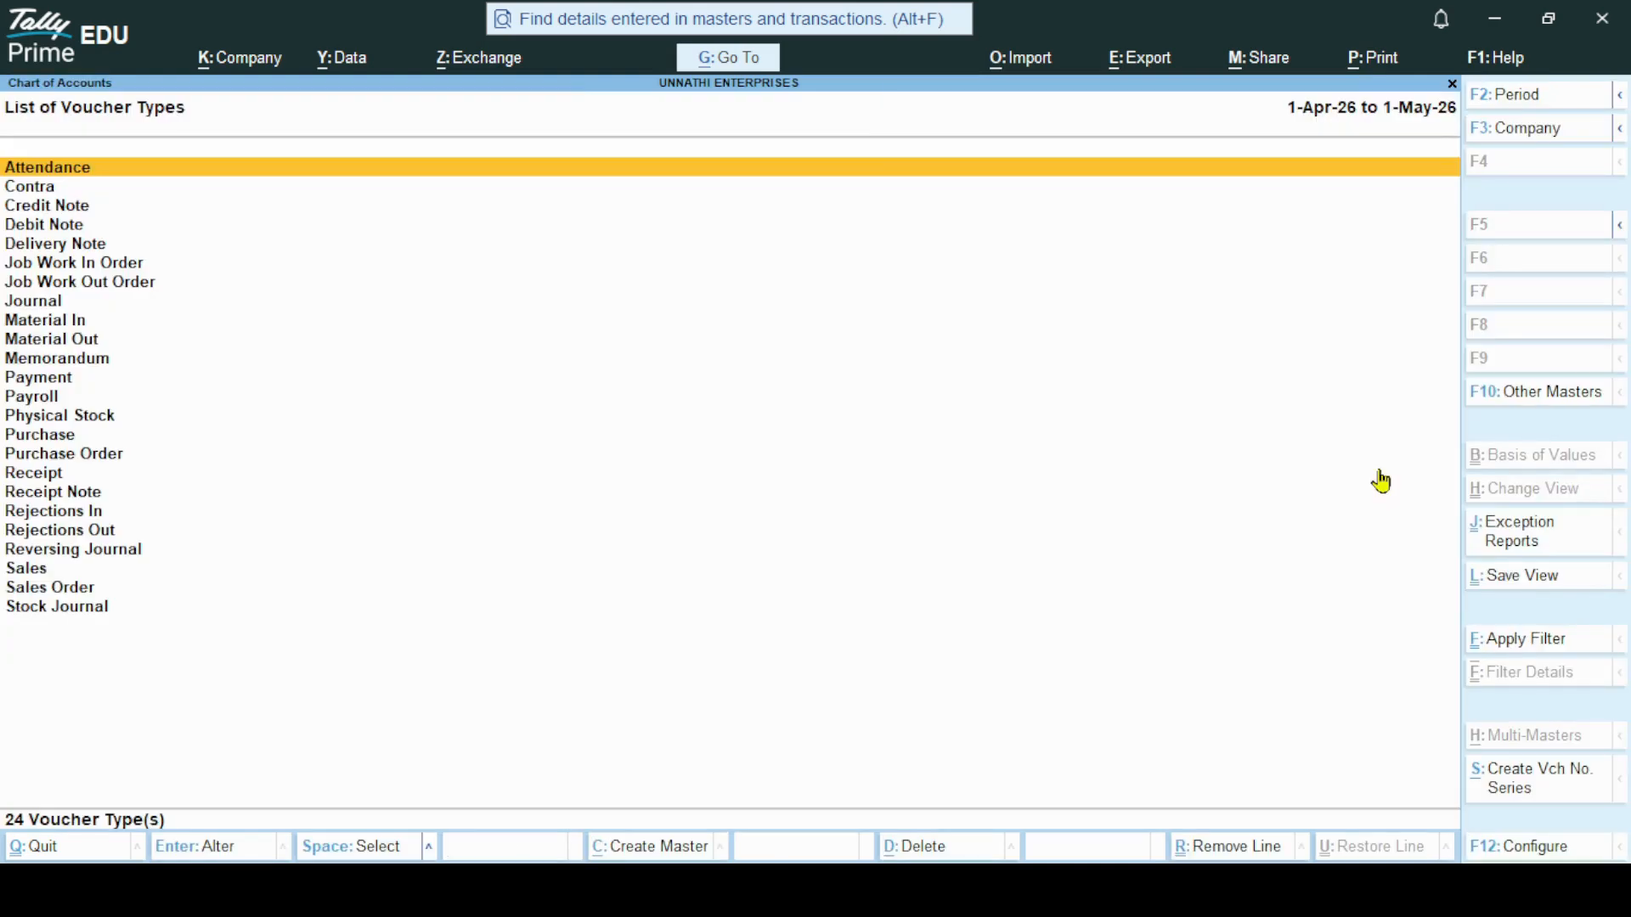
Open the Purchase Order voucher type for alteration.
key(Down)
key(Down)
key(Down)
key(Down)
key(Down)
key(Down)
key(Down)
key(Down)
key(Down)
key(Down)
key(Down)
key(Down)
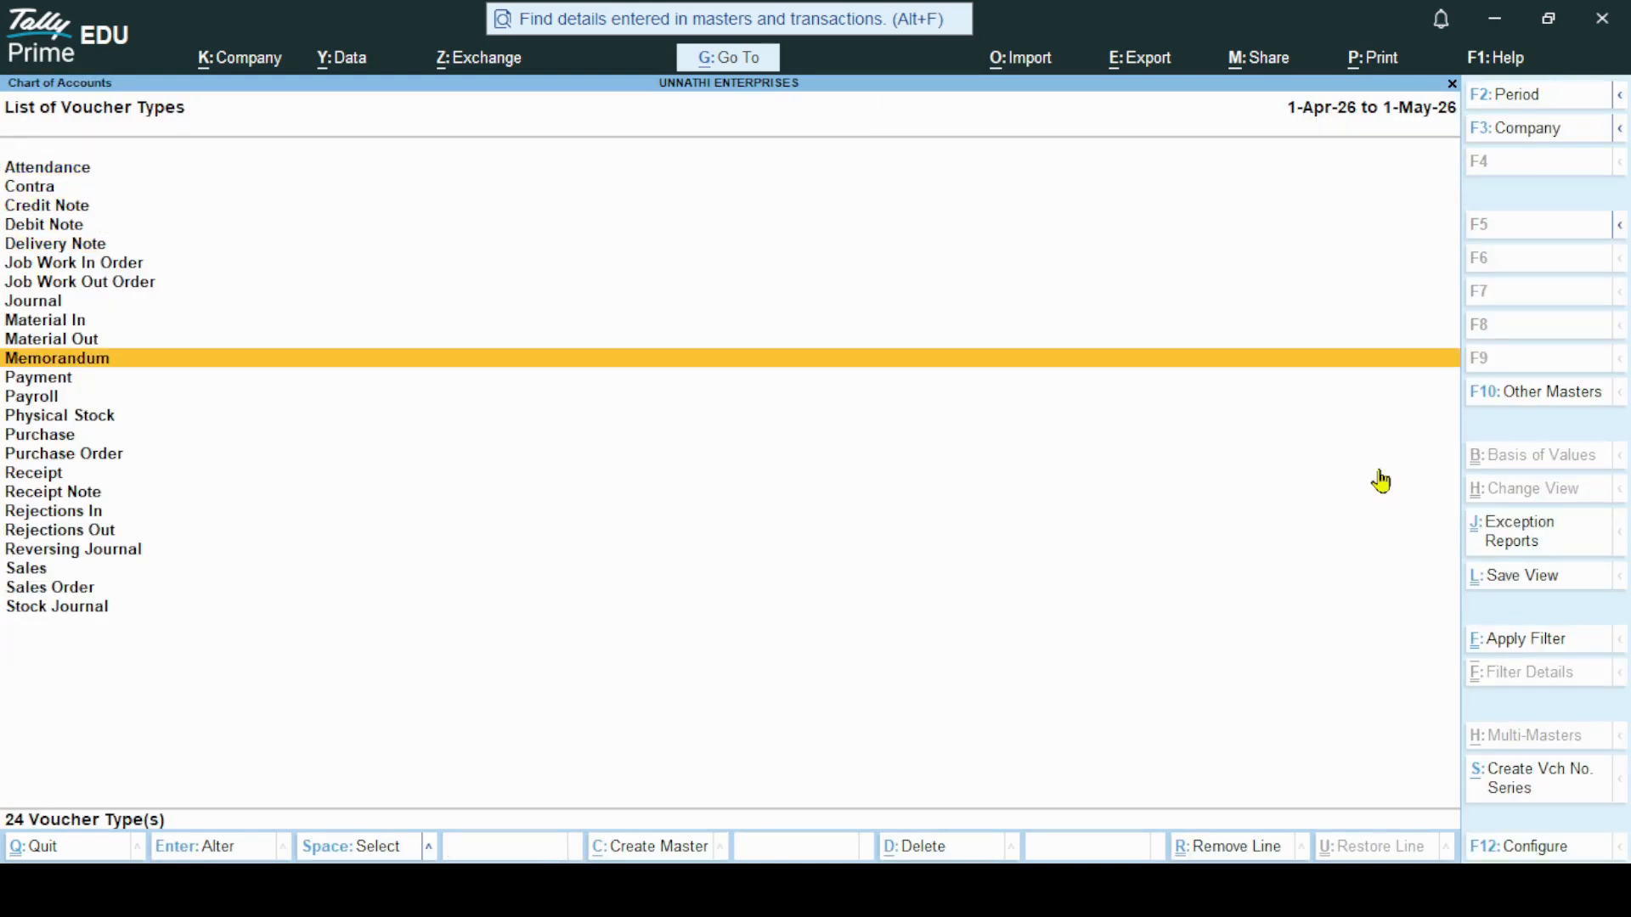
key(Down)
key(Down)
key(Down)
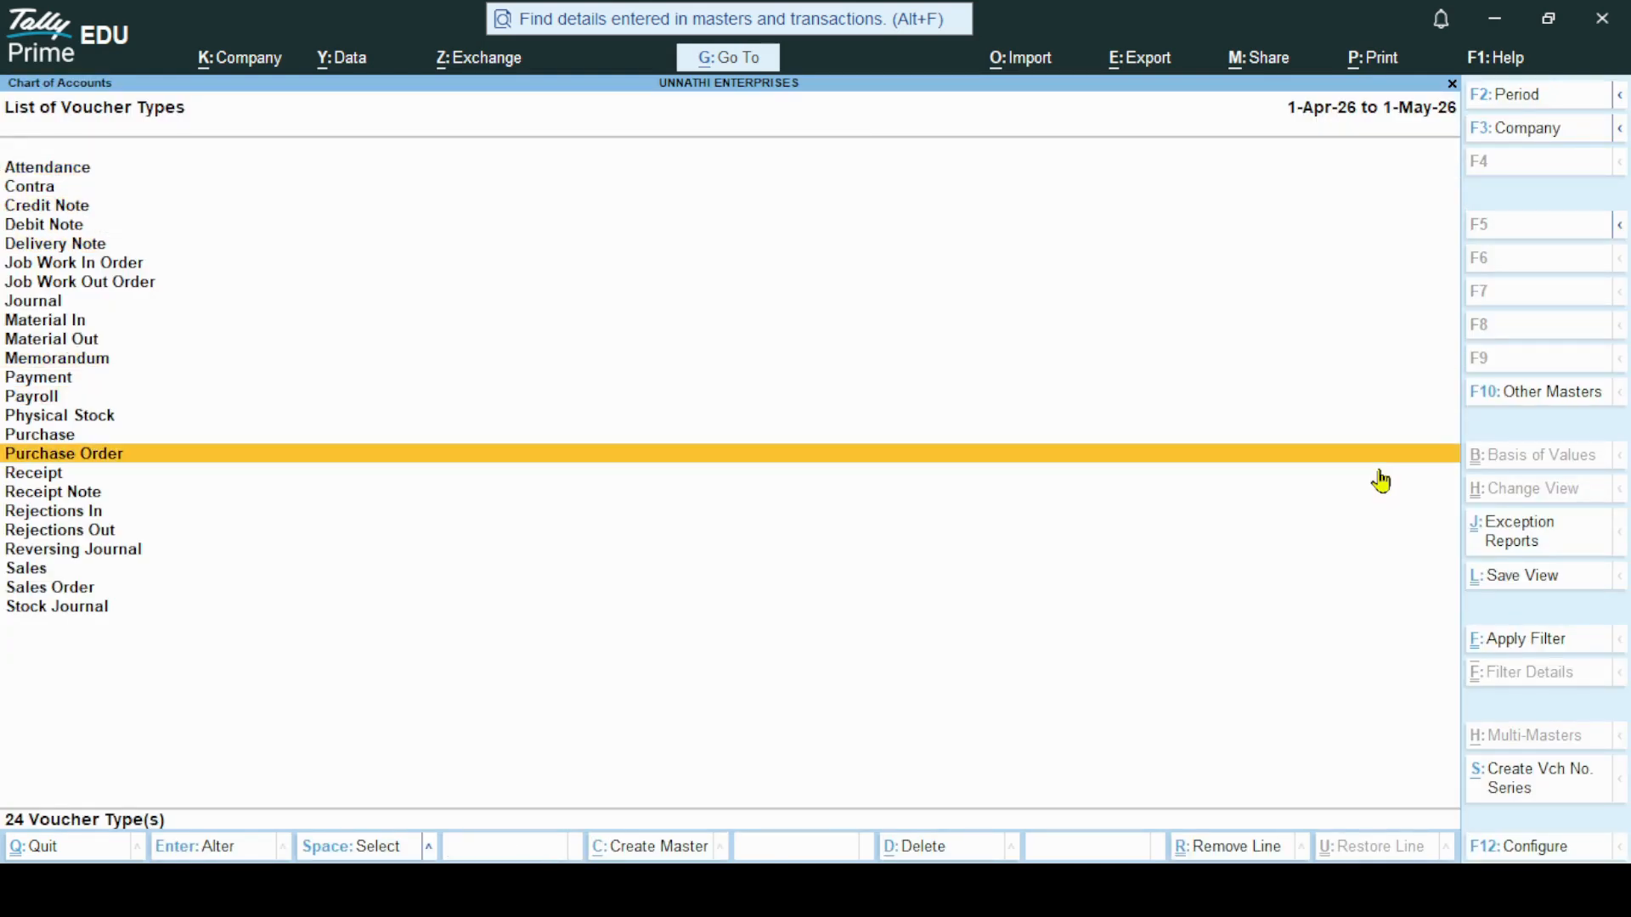
key(Return)
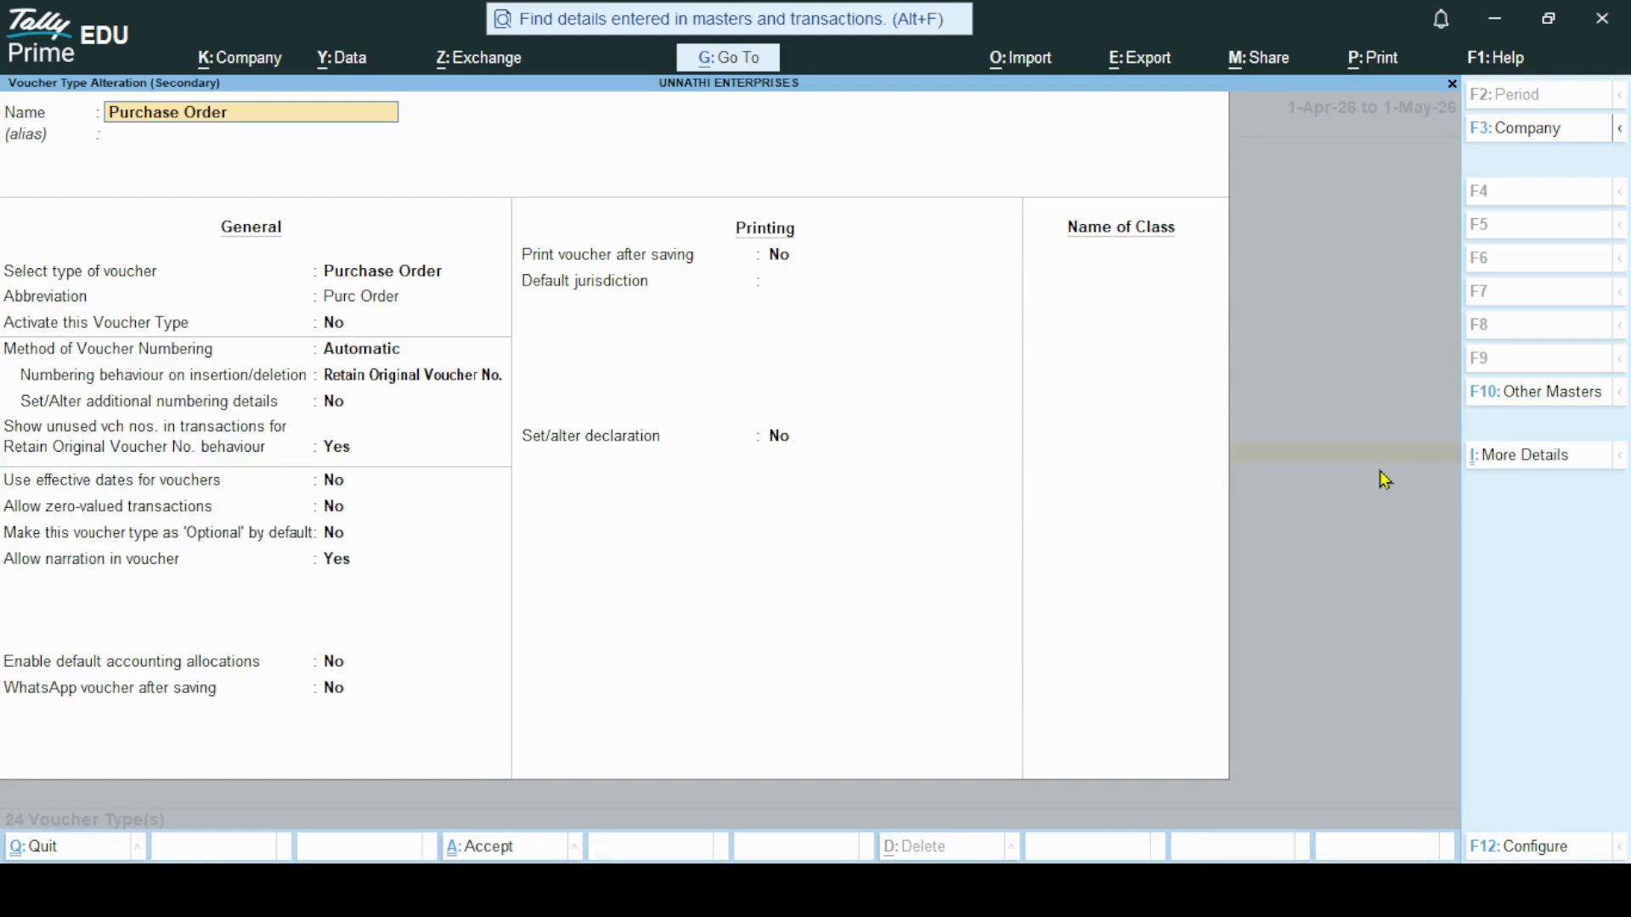
Activate the Purchase Order voucher type, save it and return to the Gateway of Tally.
key(Return)
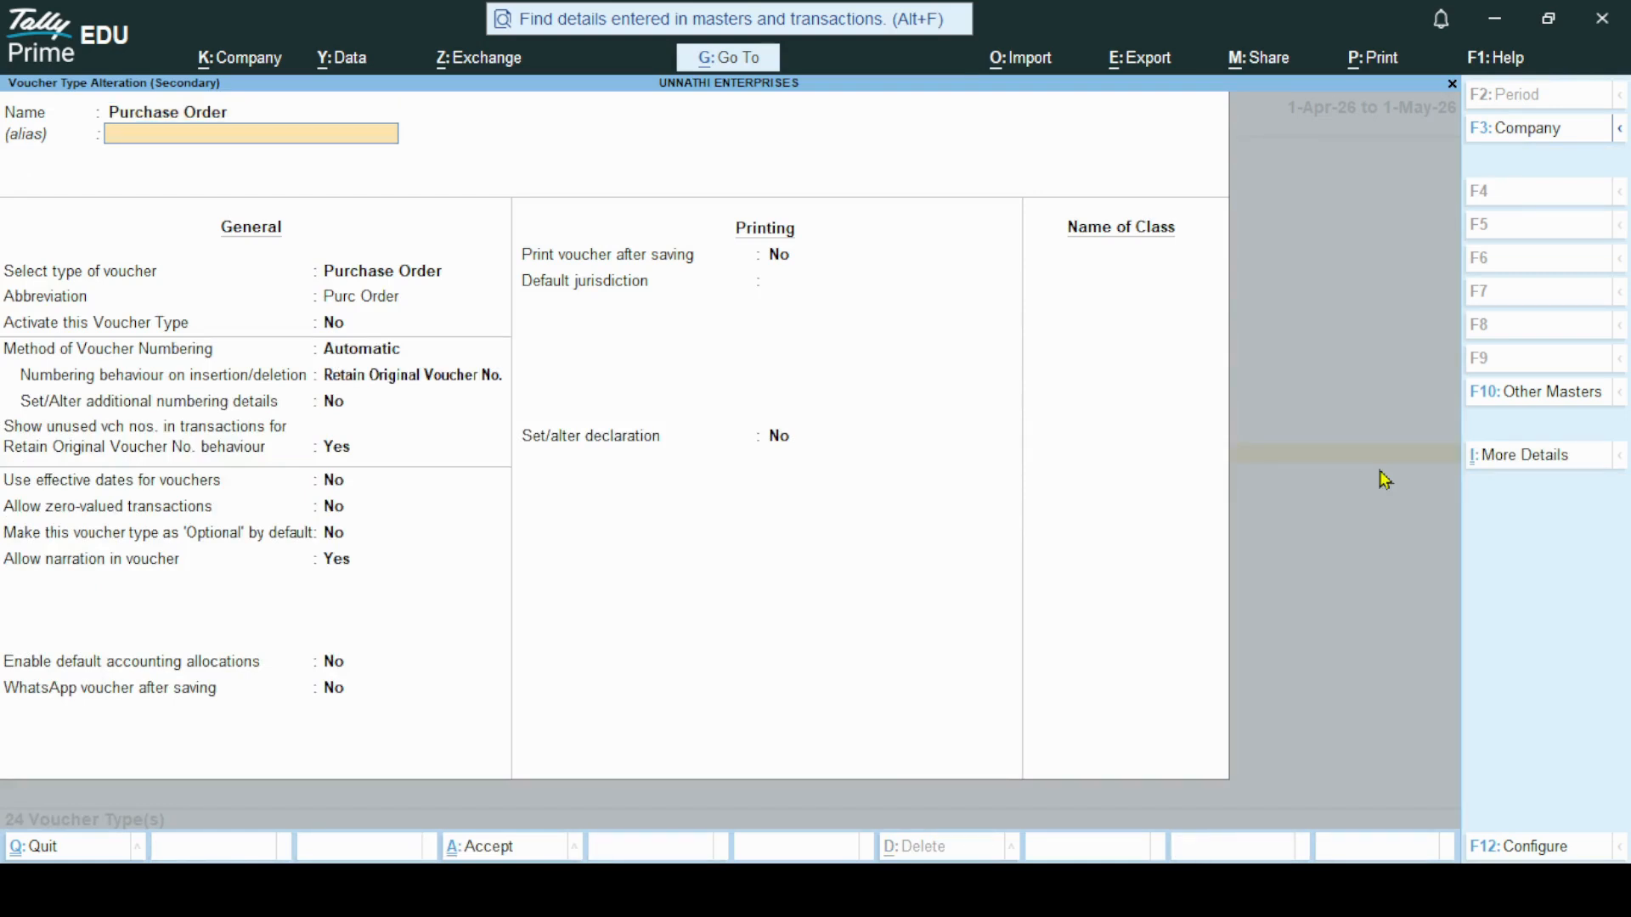
key(Return)
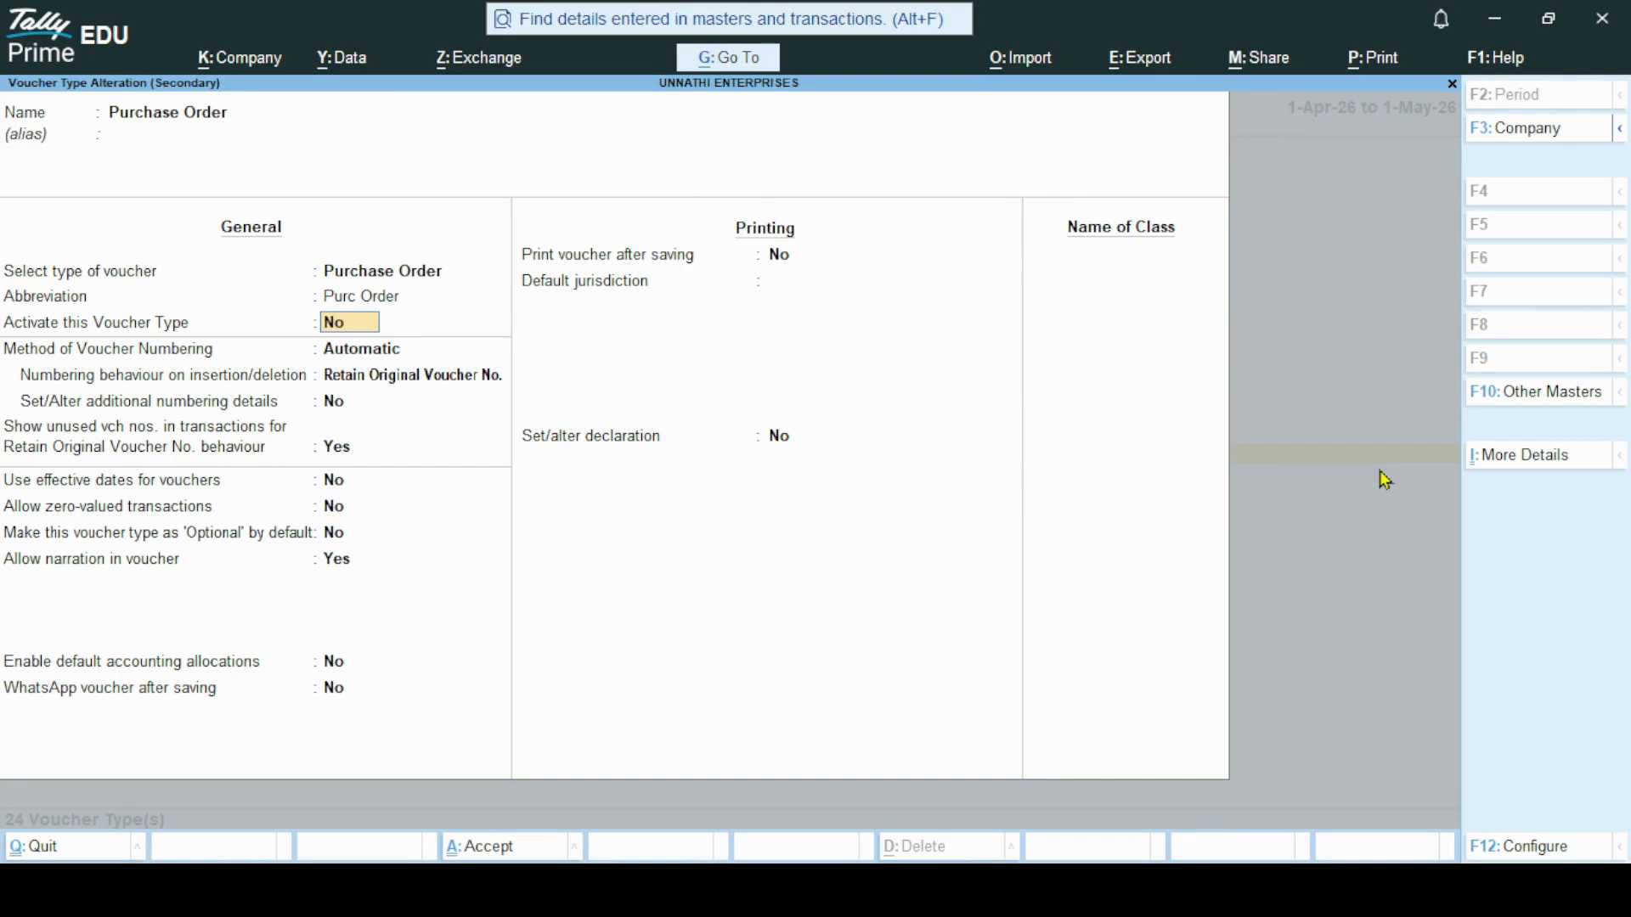
key(y)
key(ctrl+a)
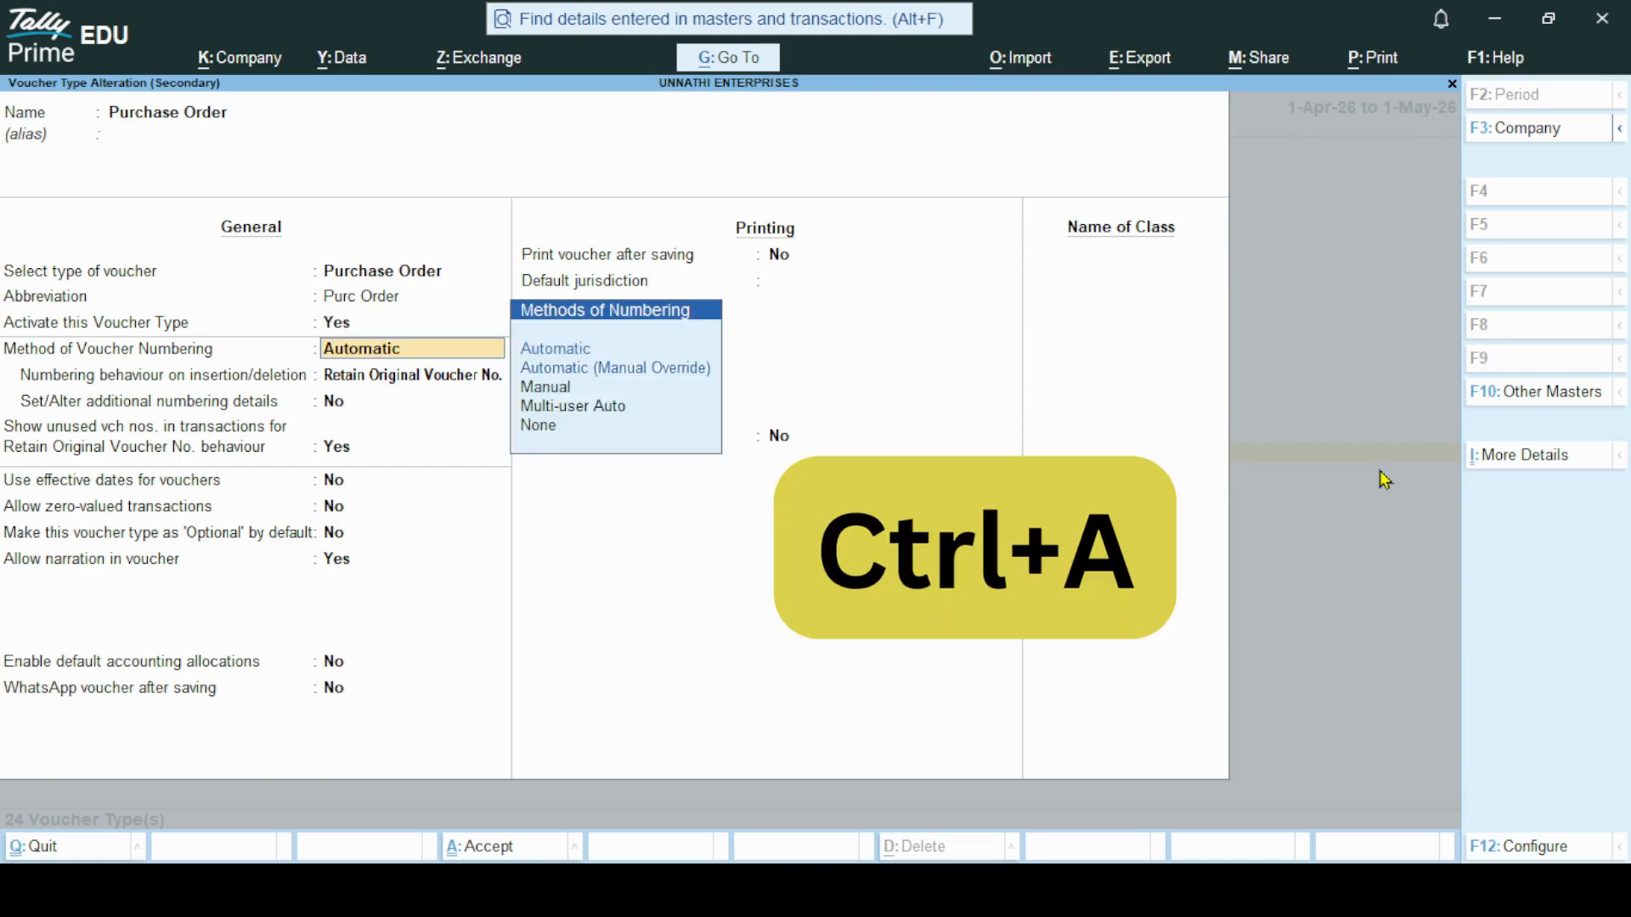
key(ctrl)
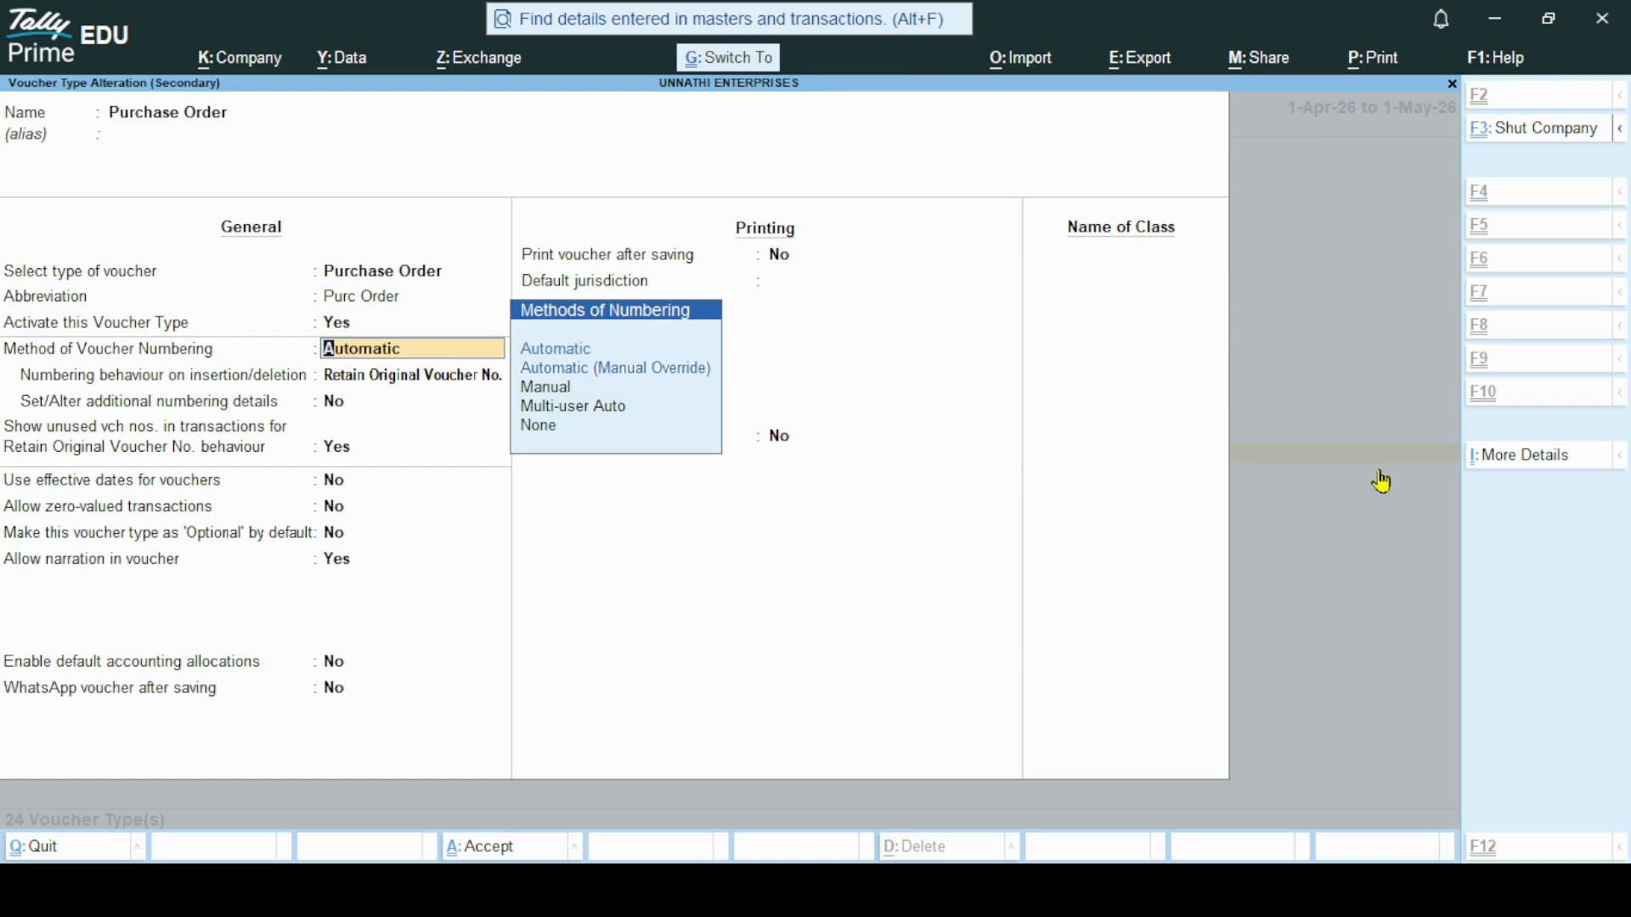
key(ctrl+a)
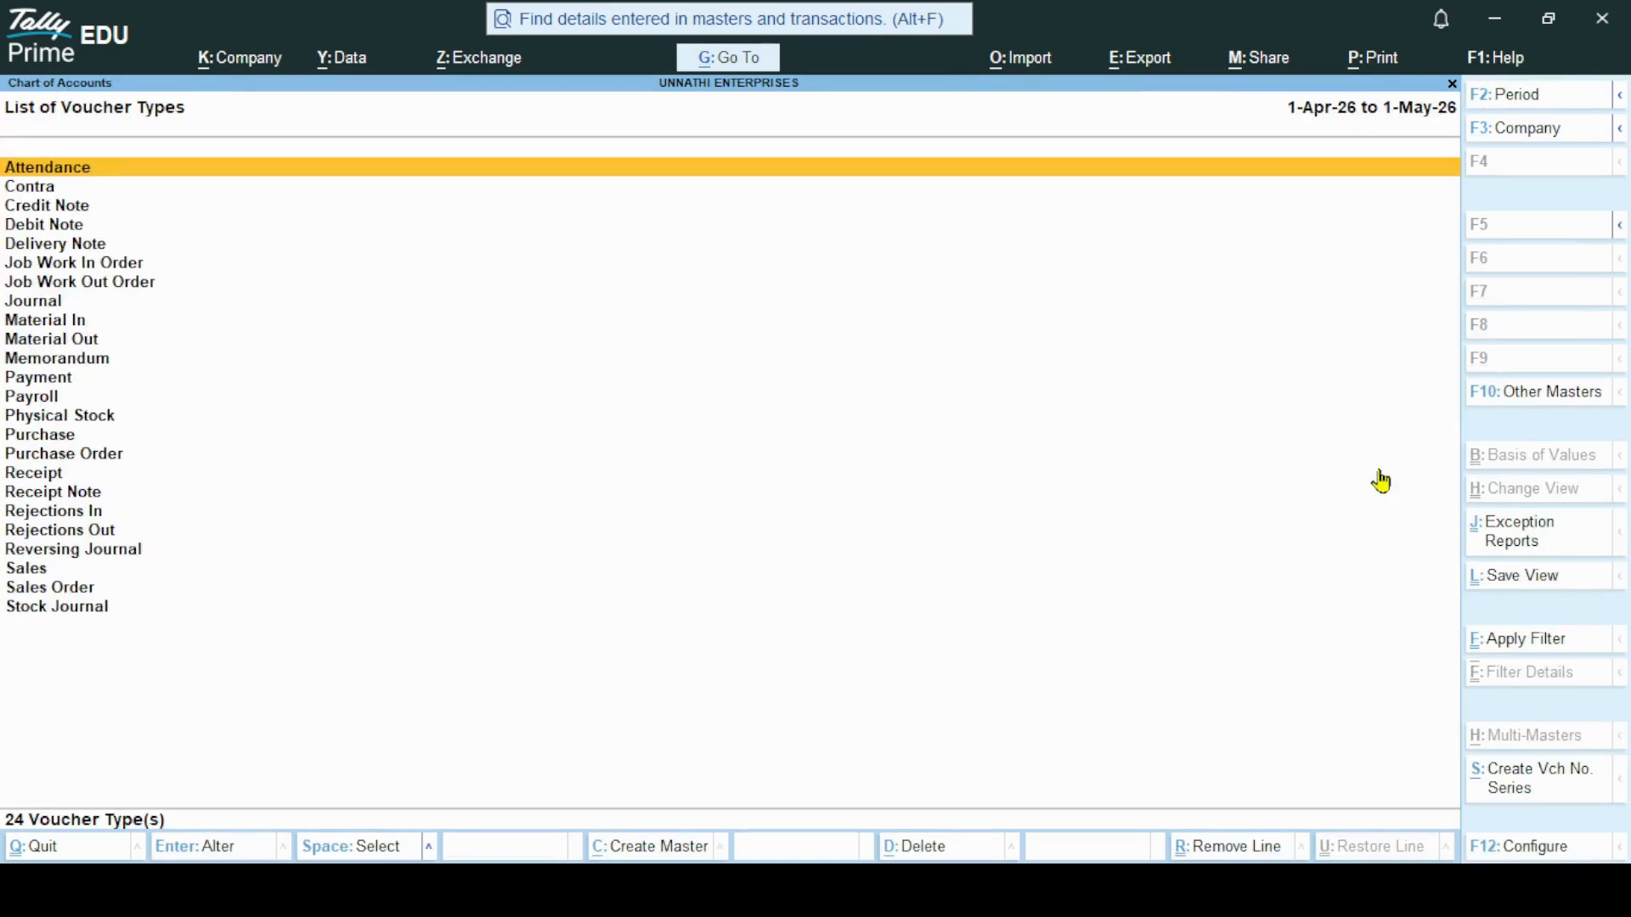
key(Escape)
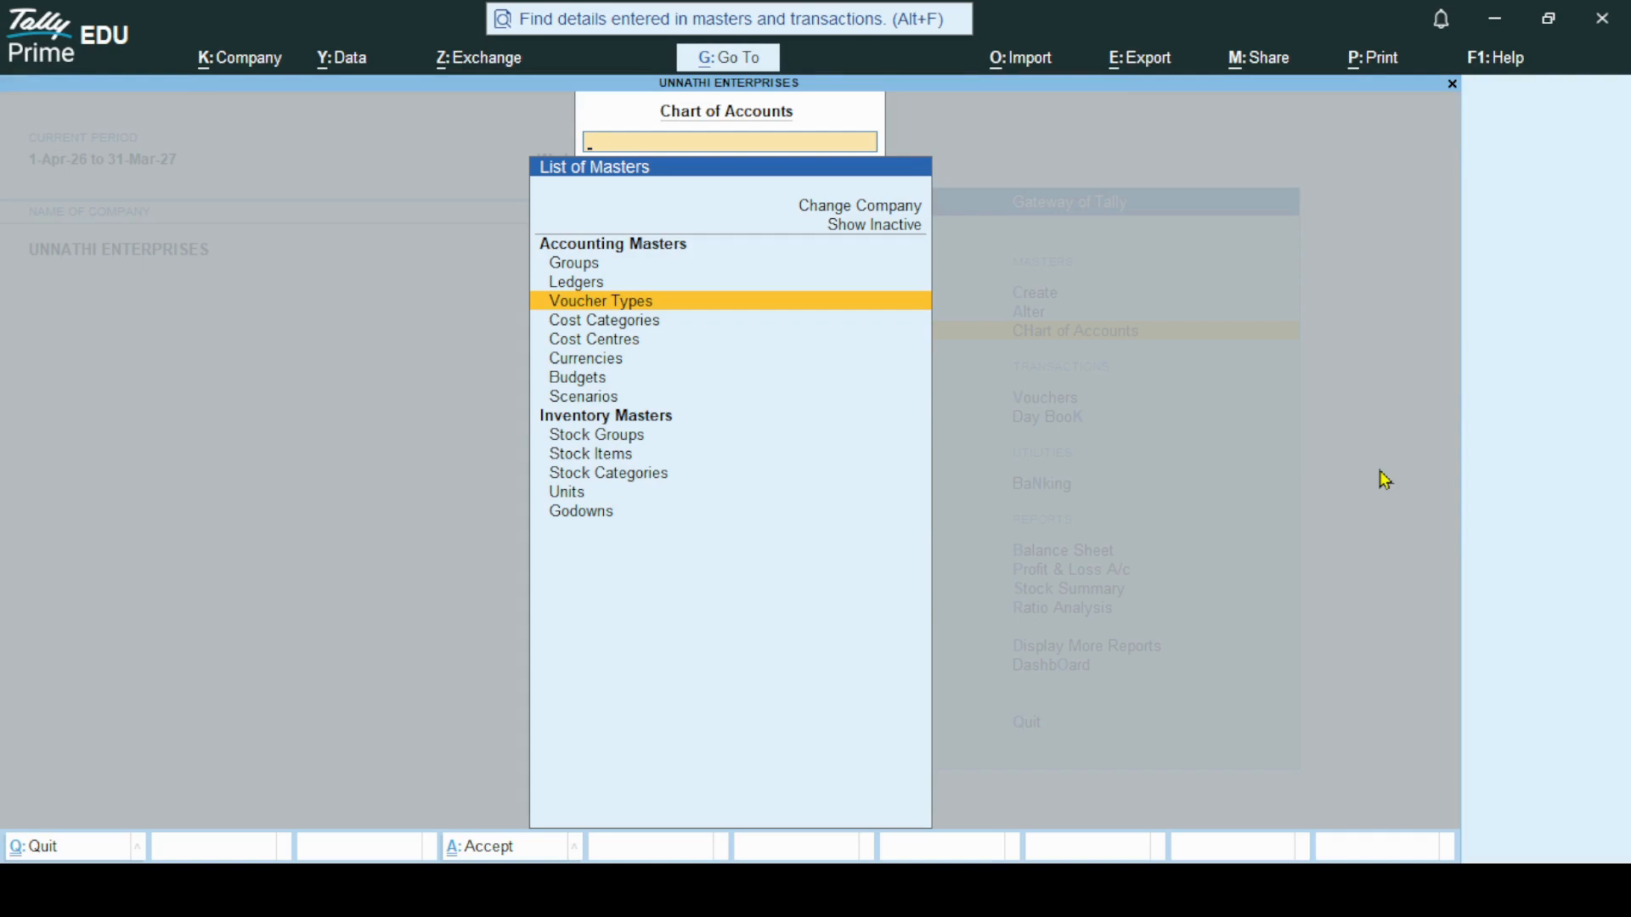
key(Escape)
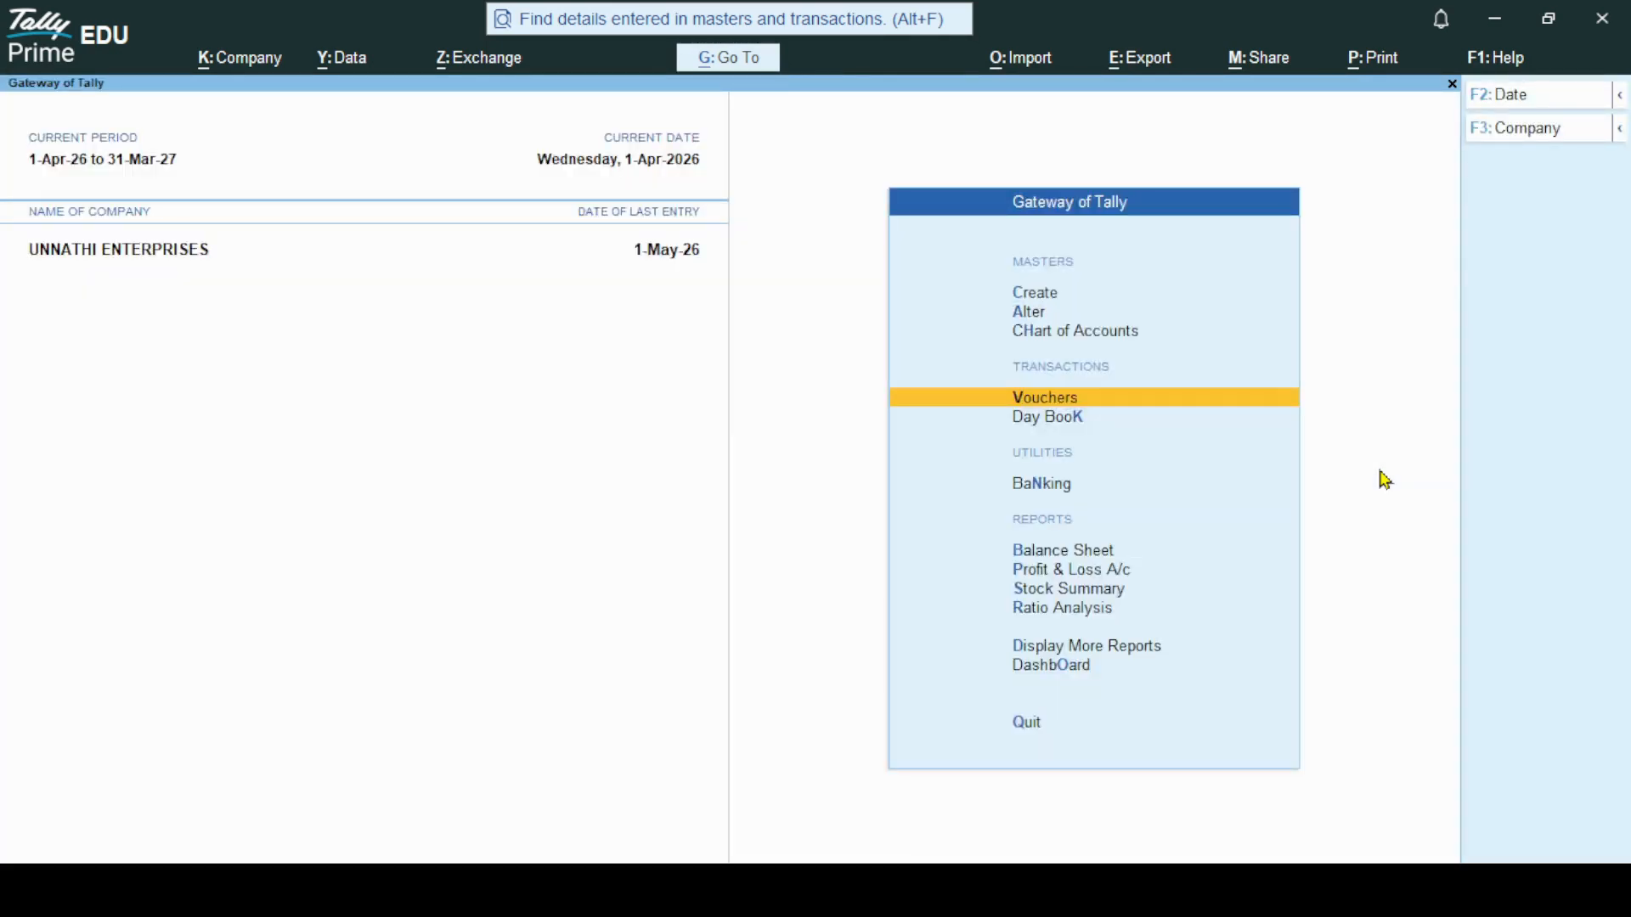
Start a new Purchase Order voucher from voucher creation.
key(Return)
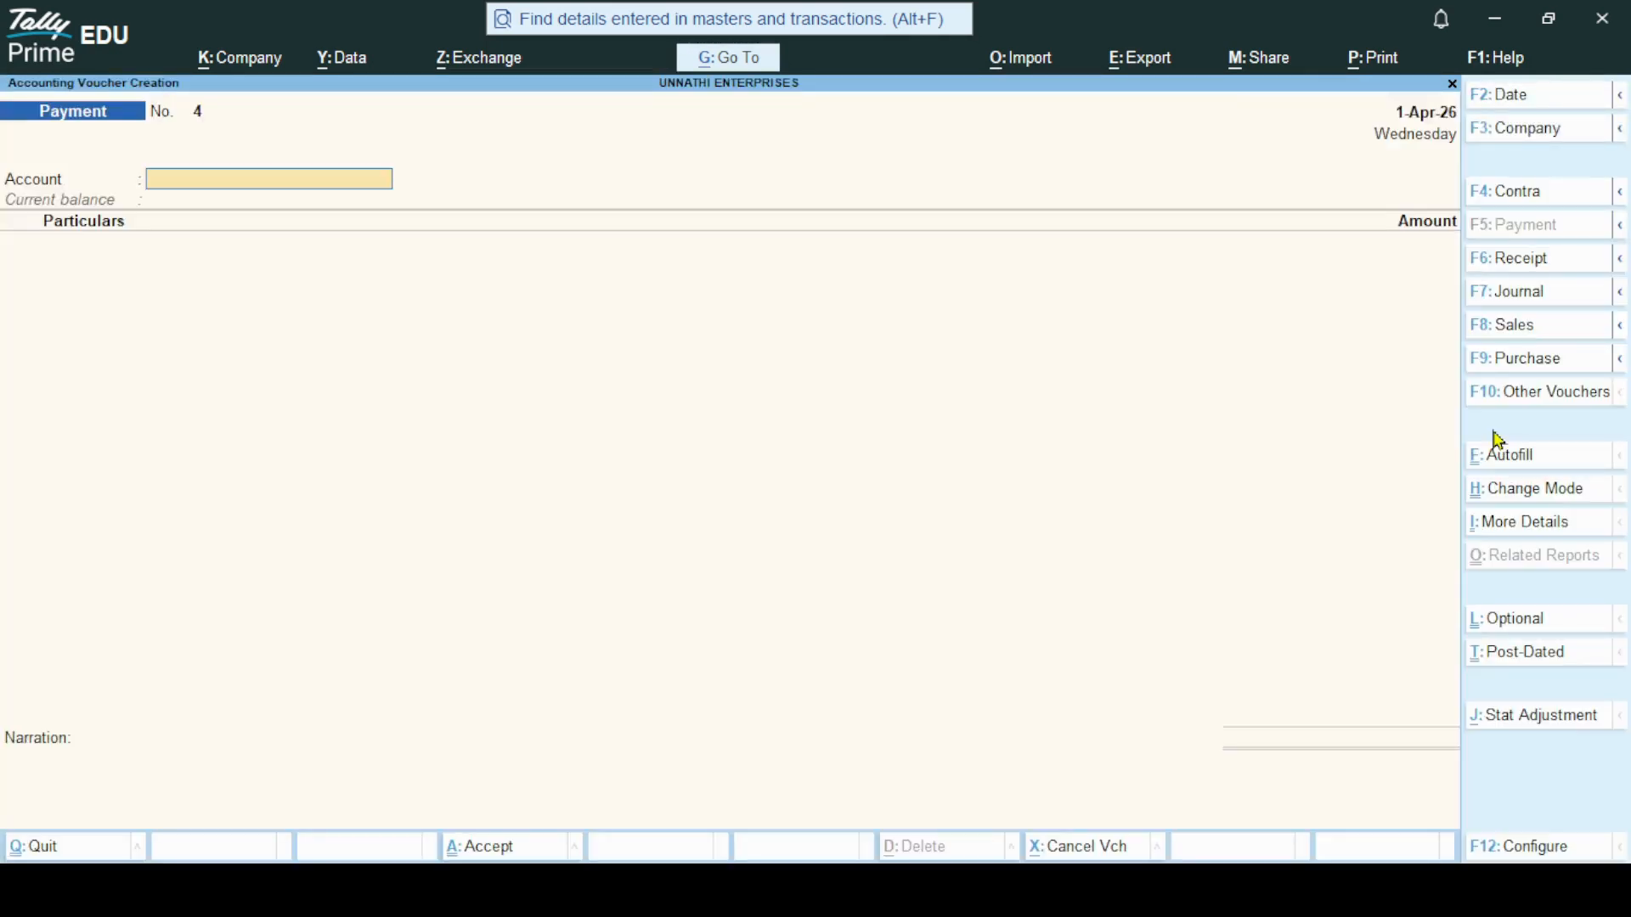
click(1621, 363)
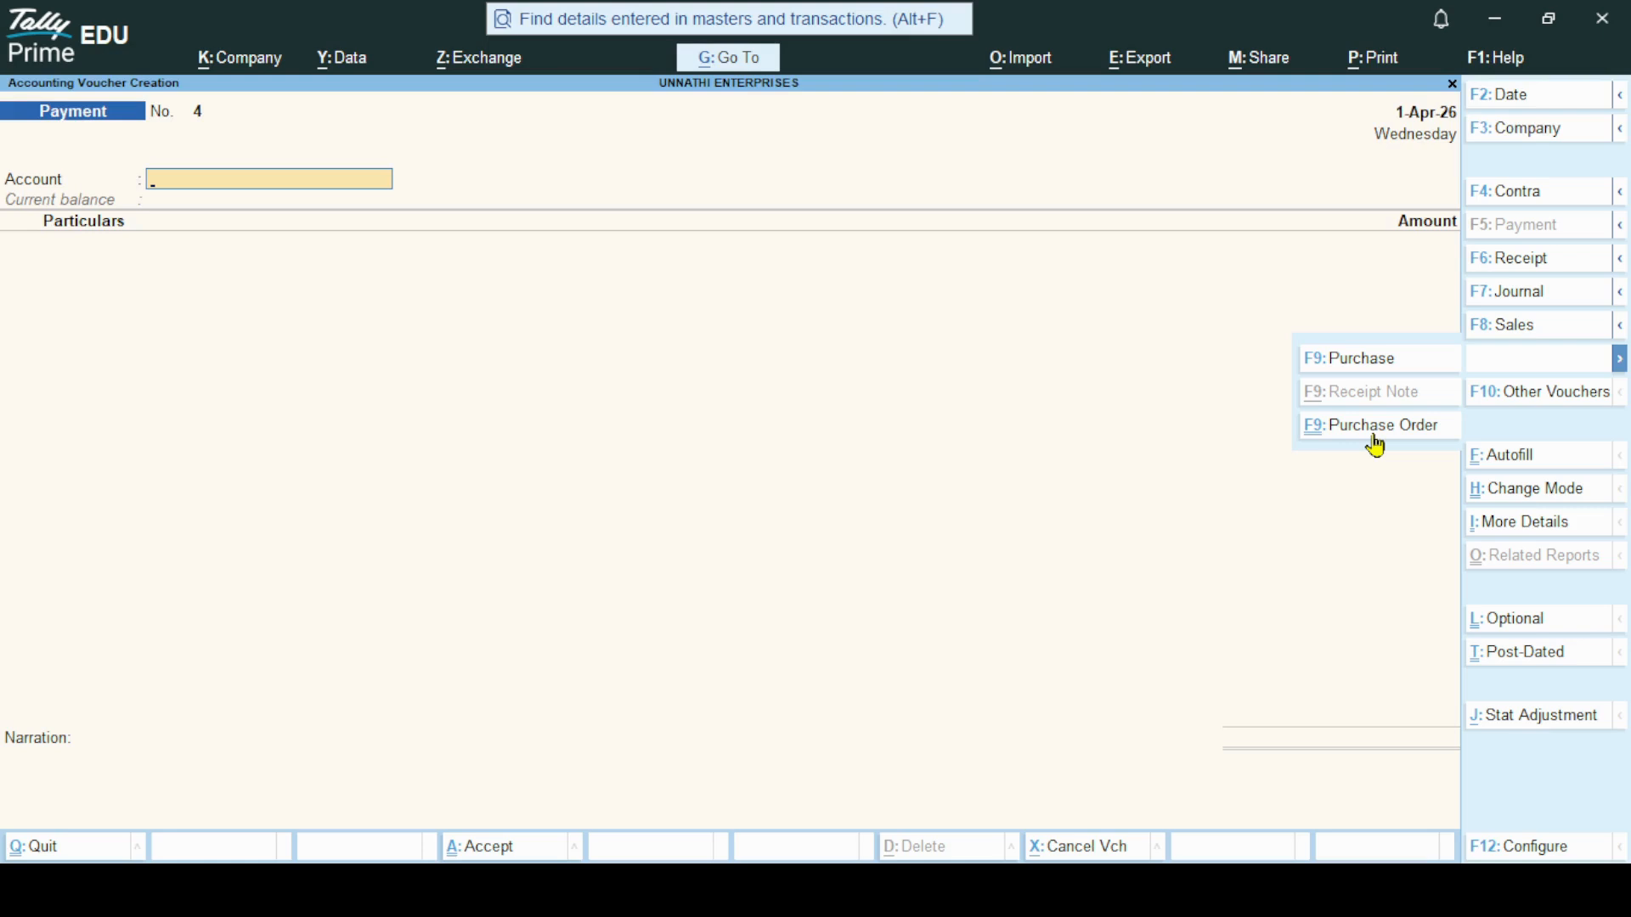
click(1380, 445)
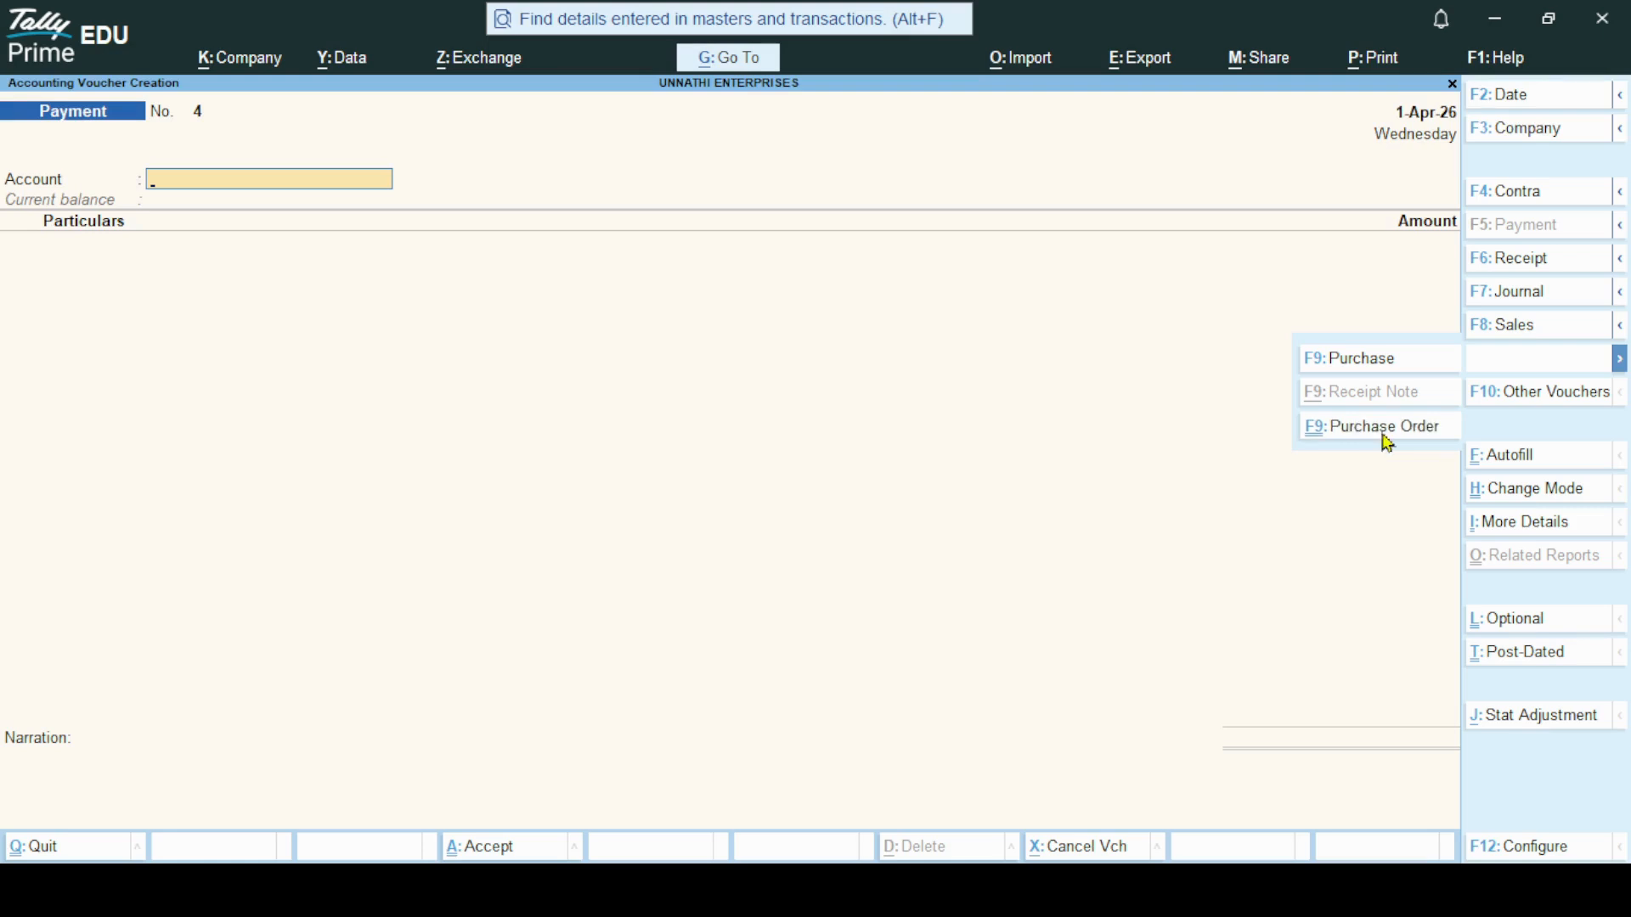
click(1386, 440)
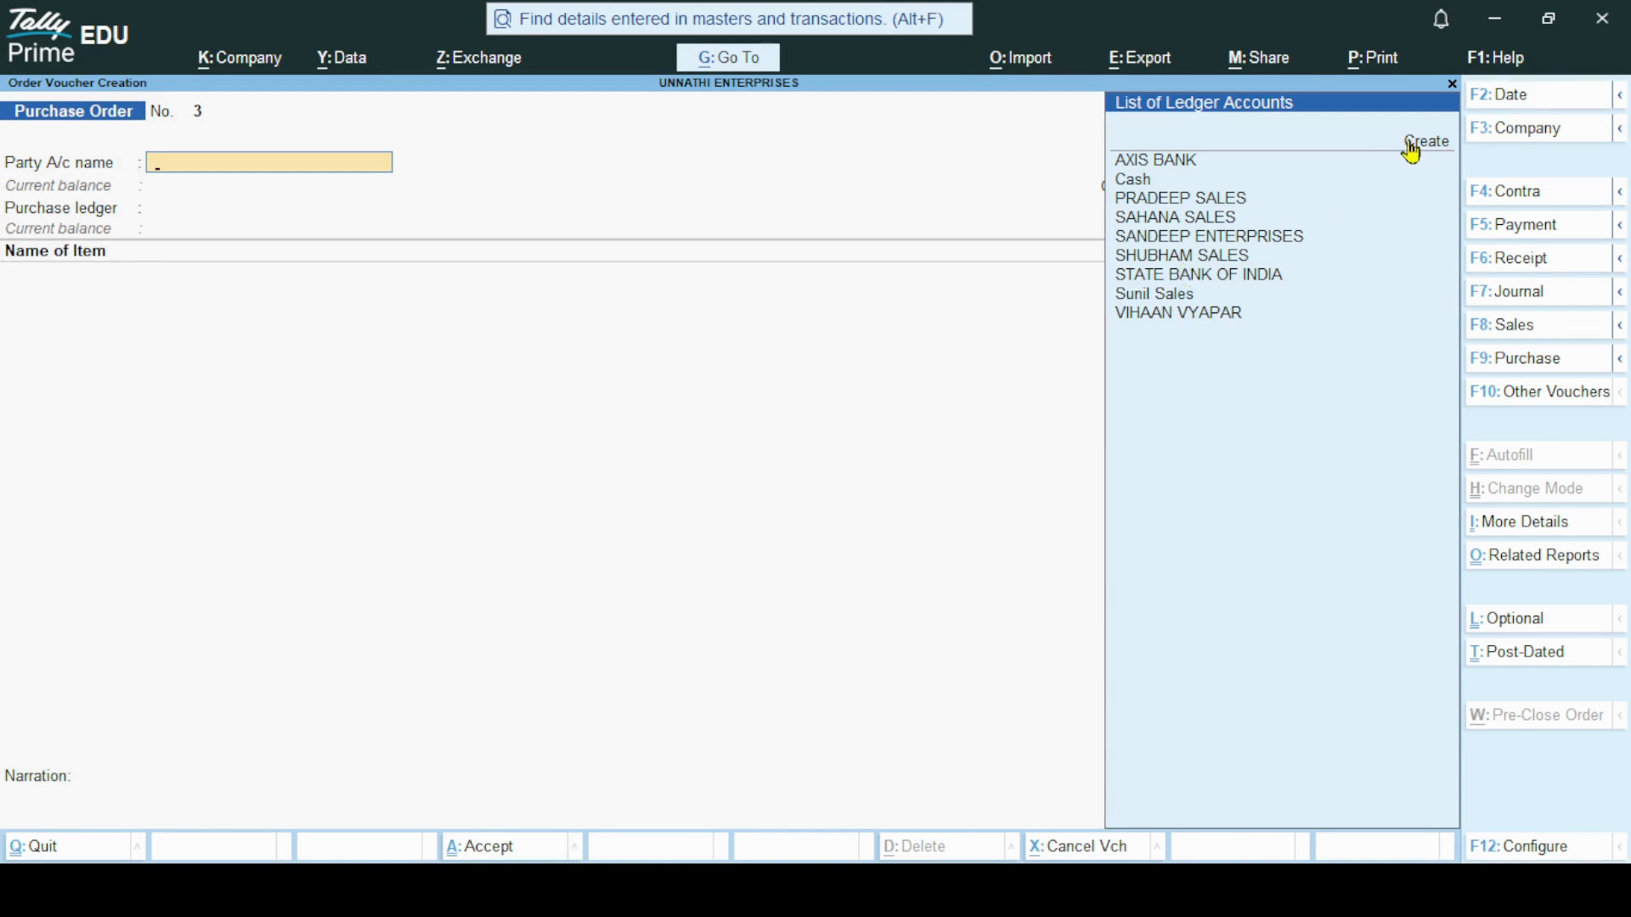
Select SHUBHAM SALES as the party account and leave all order and receipt details blank.
click(1167, 260)
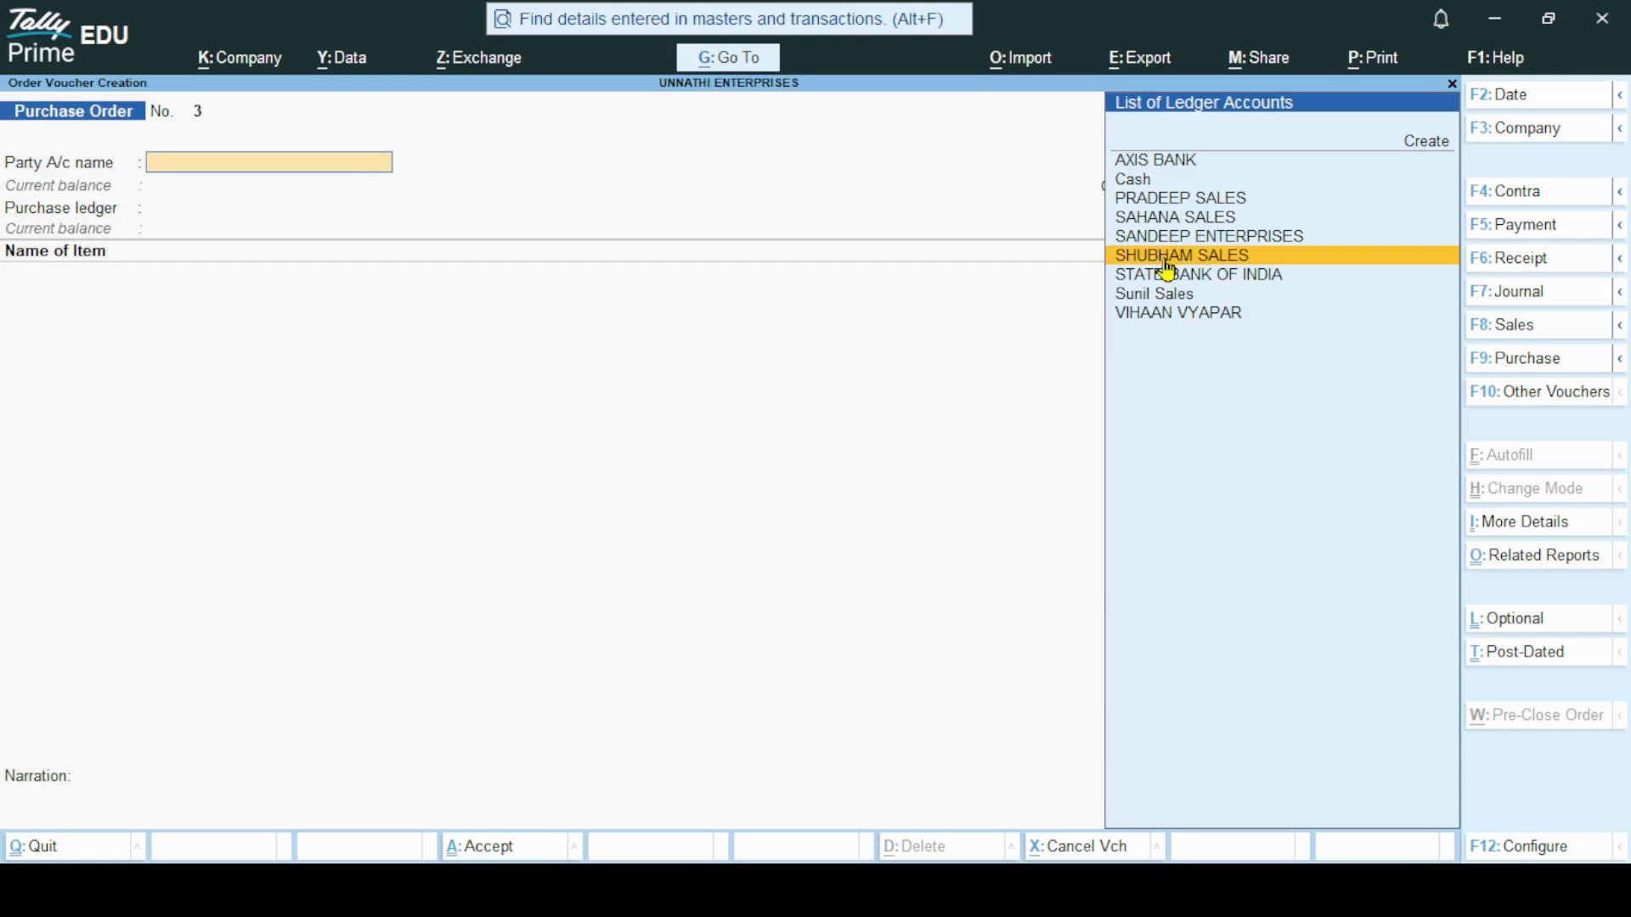
key(Return)
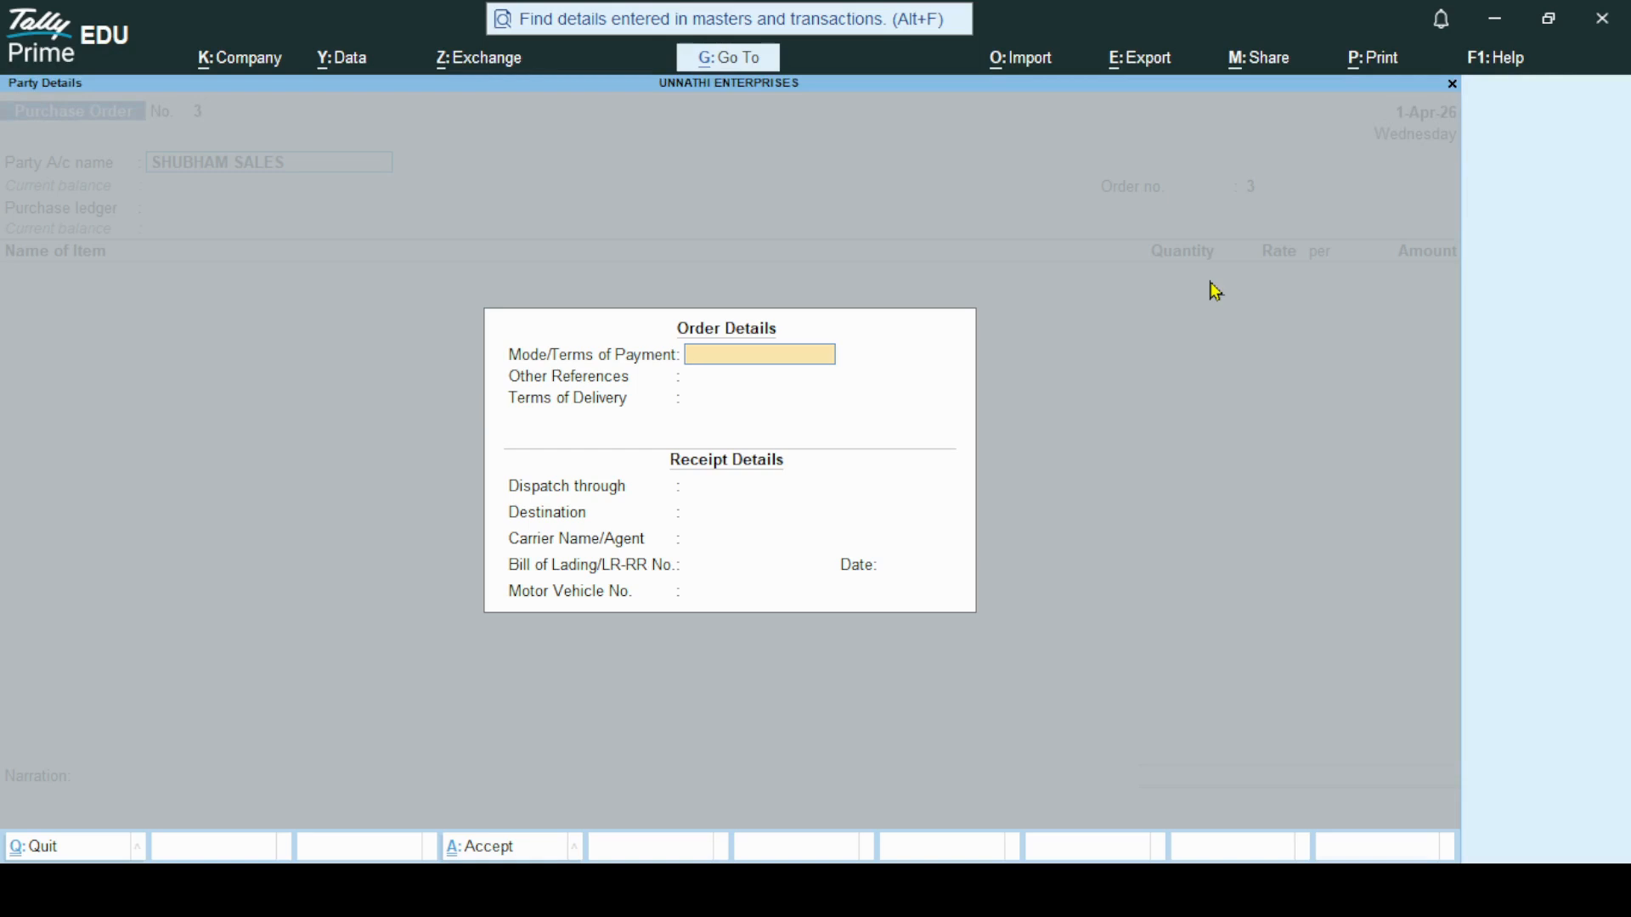
key(Return)
key(Return)
key(Return)
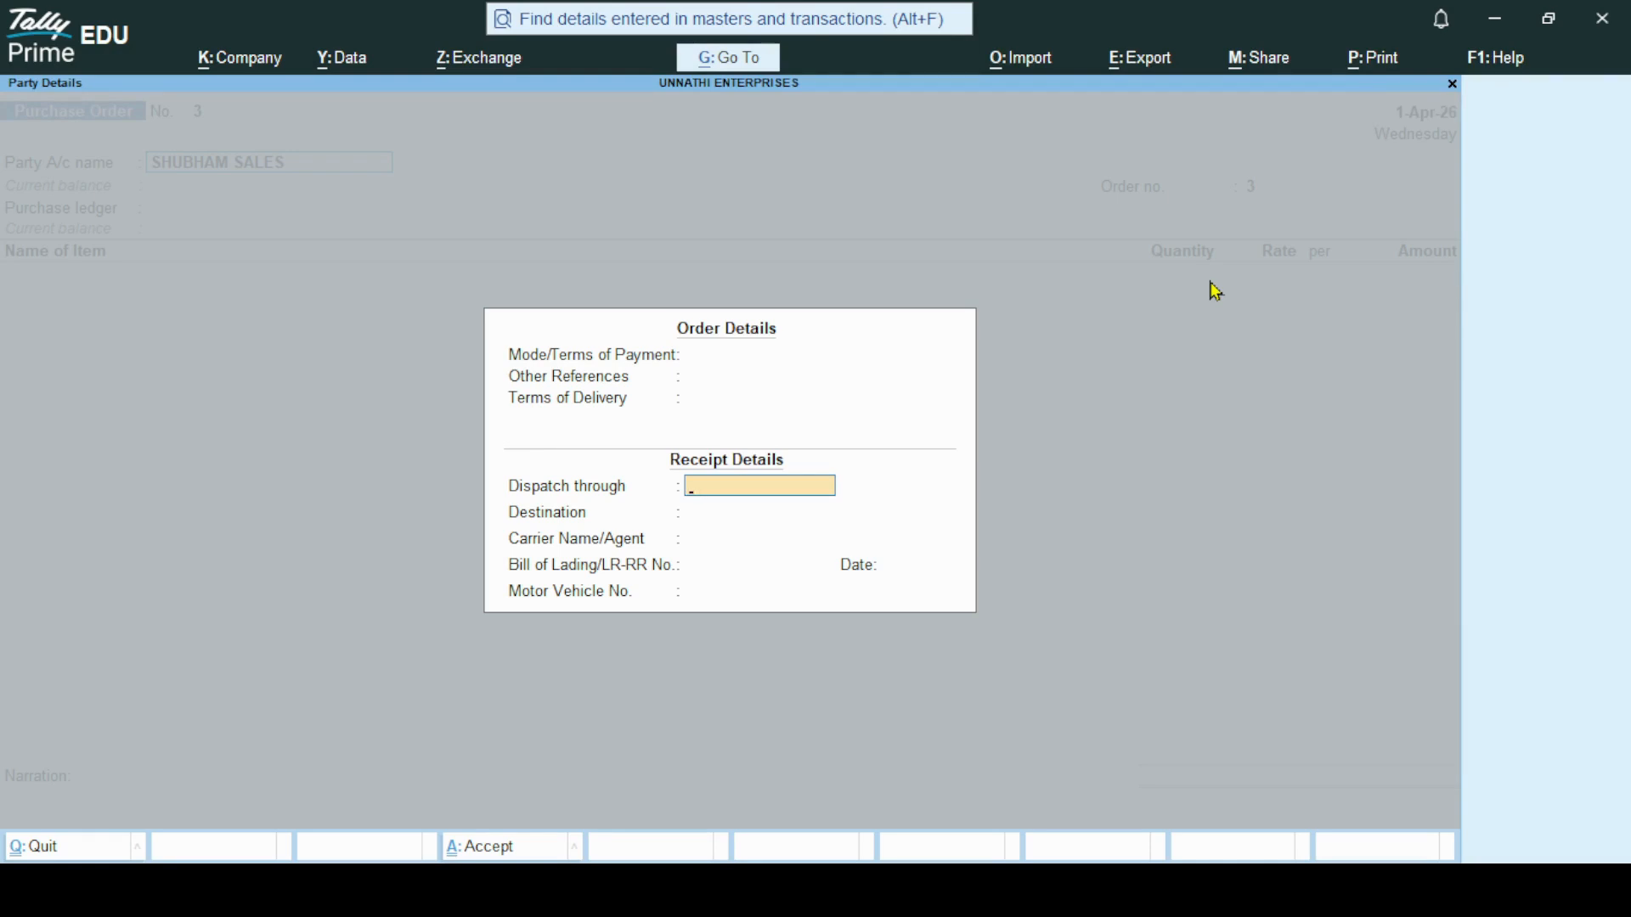
key(Return)
key(Return)
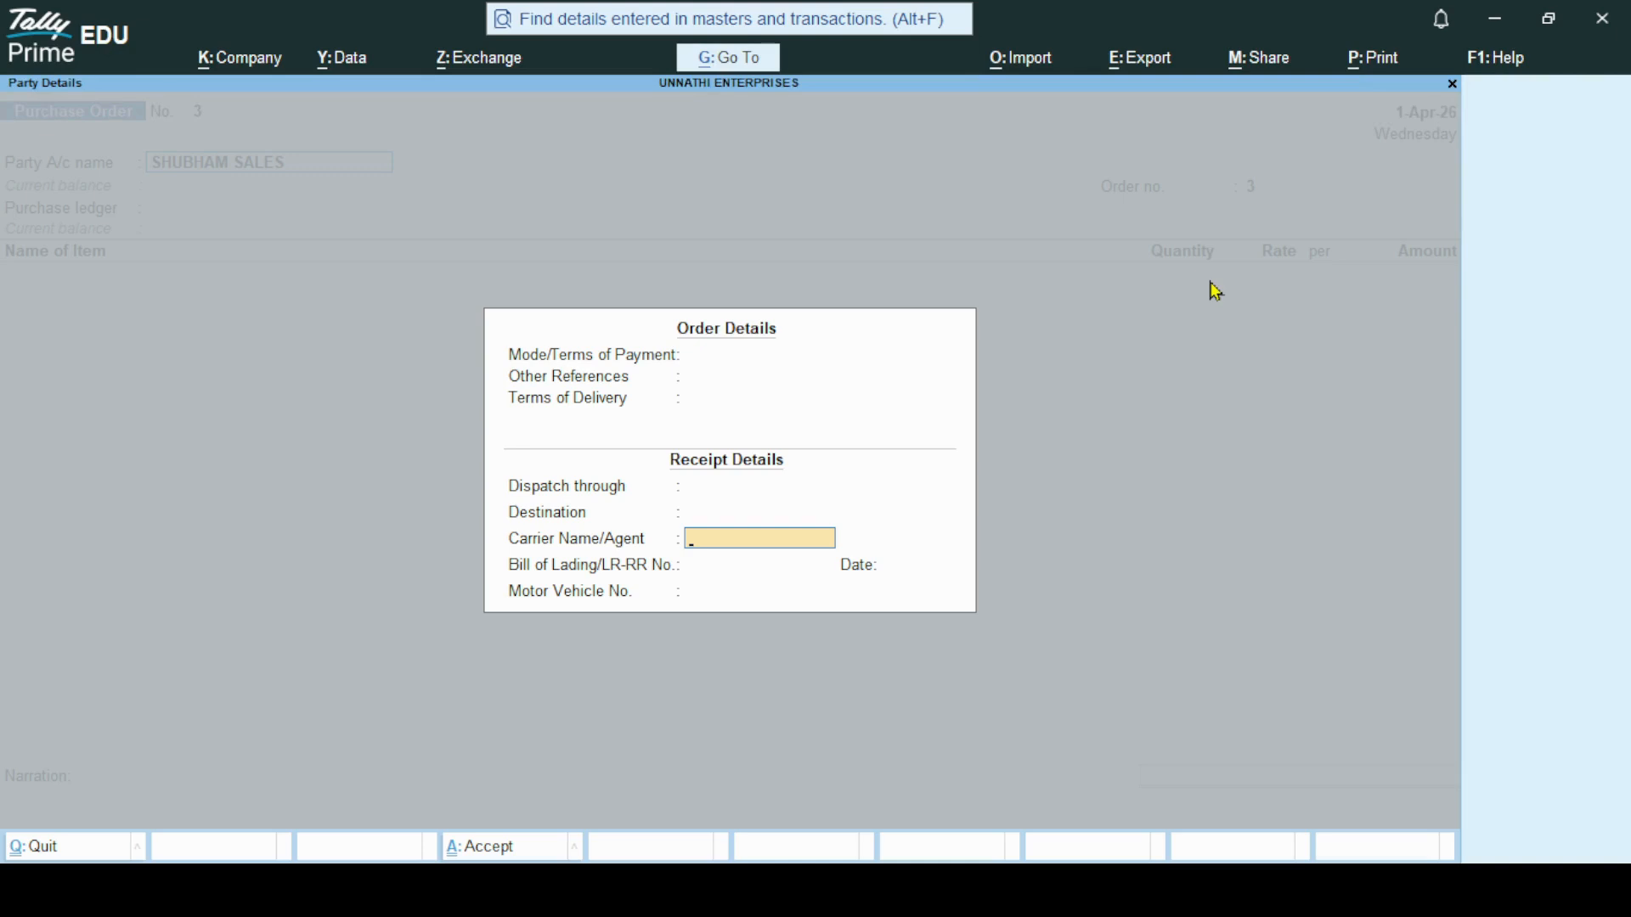
key(Return)
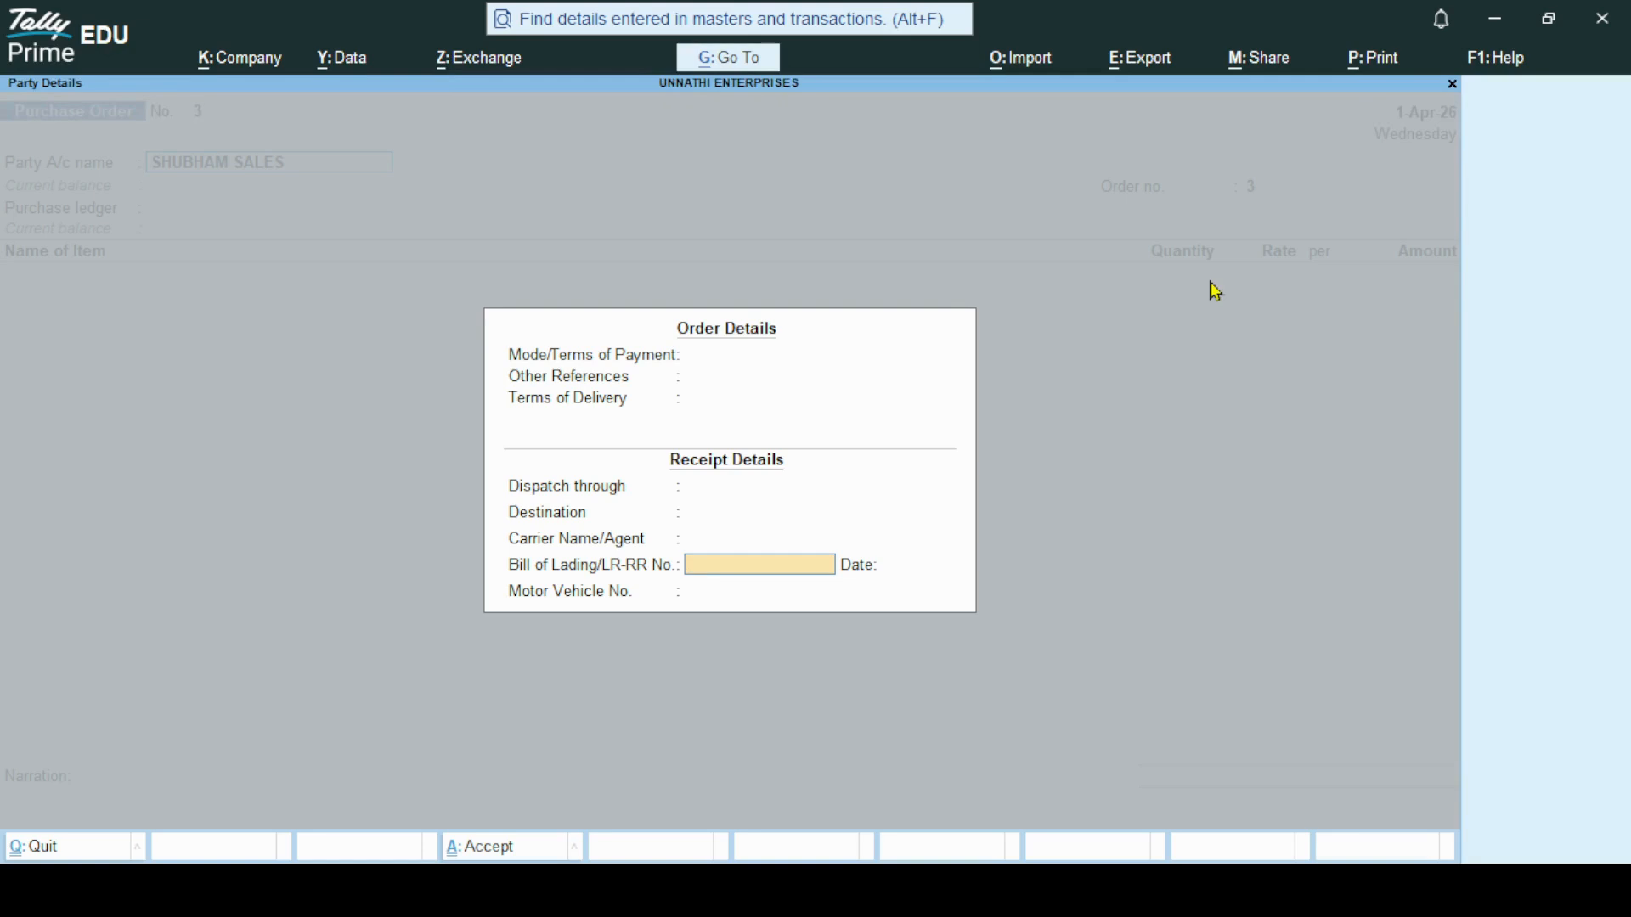
key(Return)
key(Return)
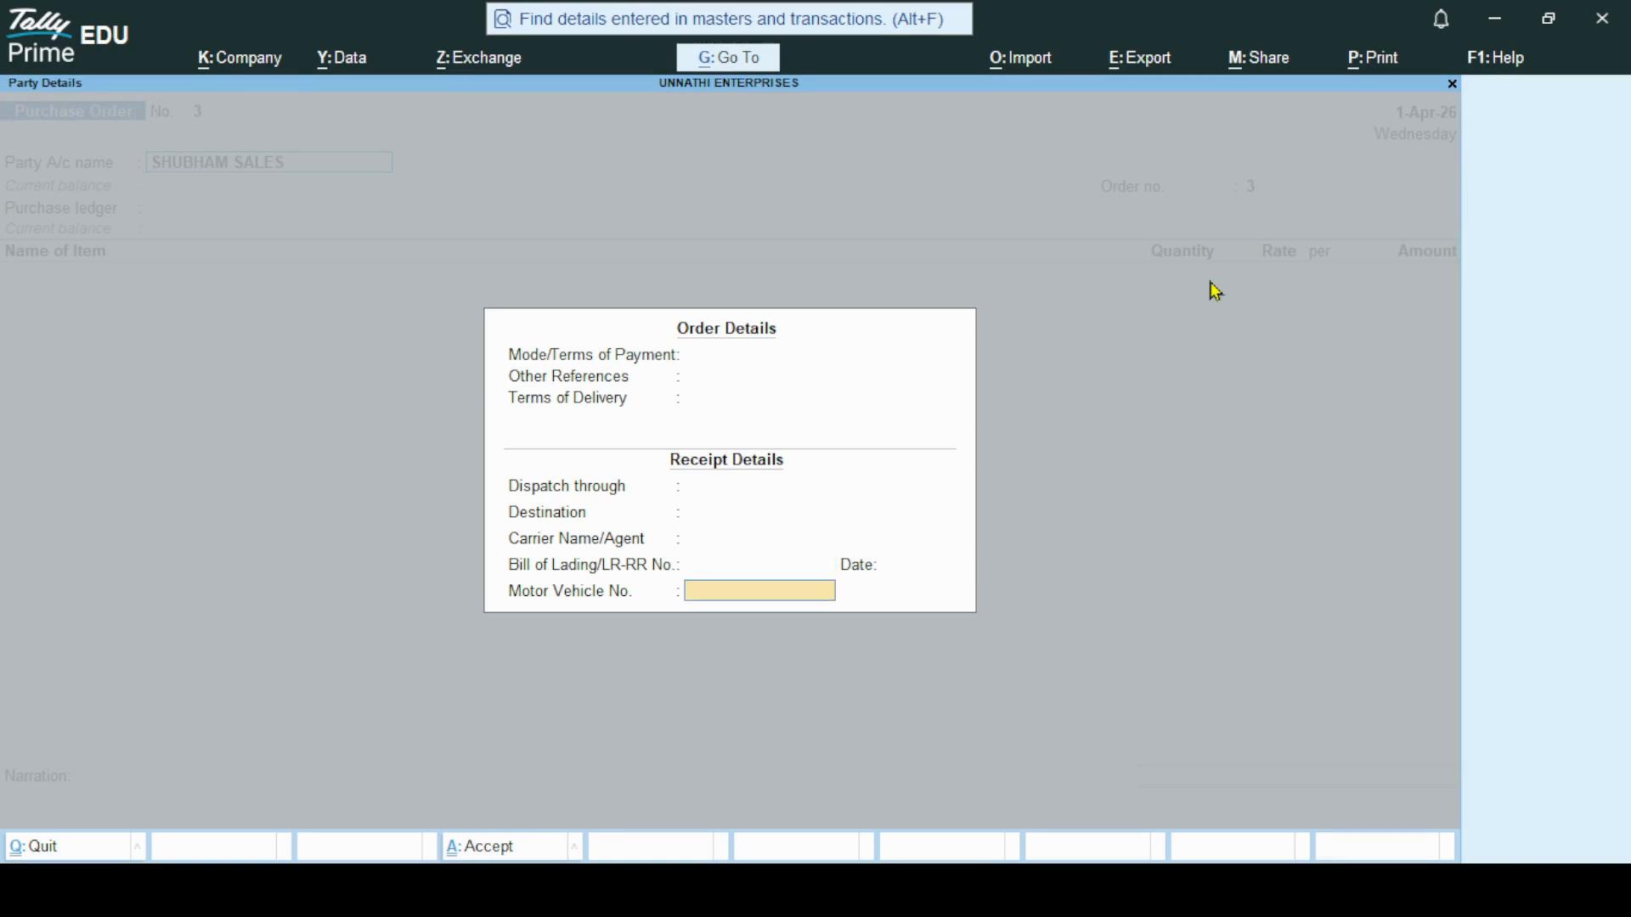
key(Return)
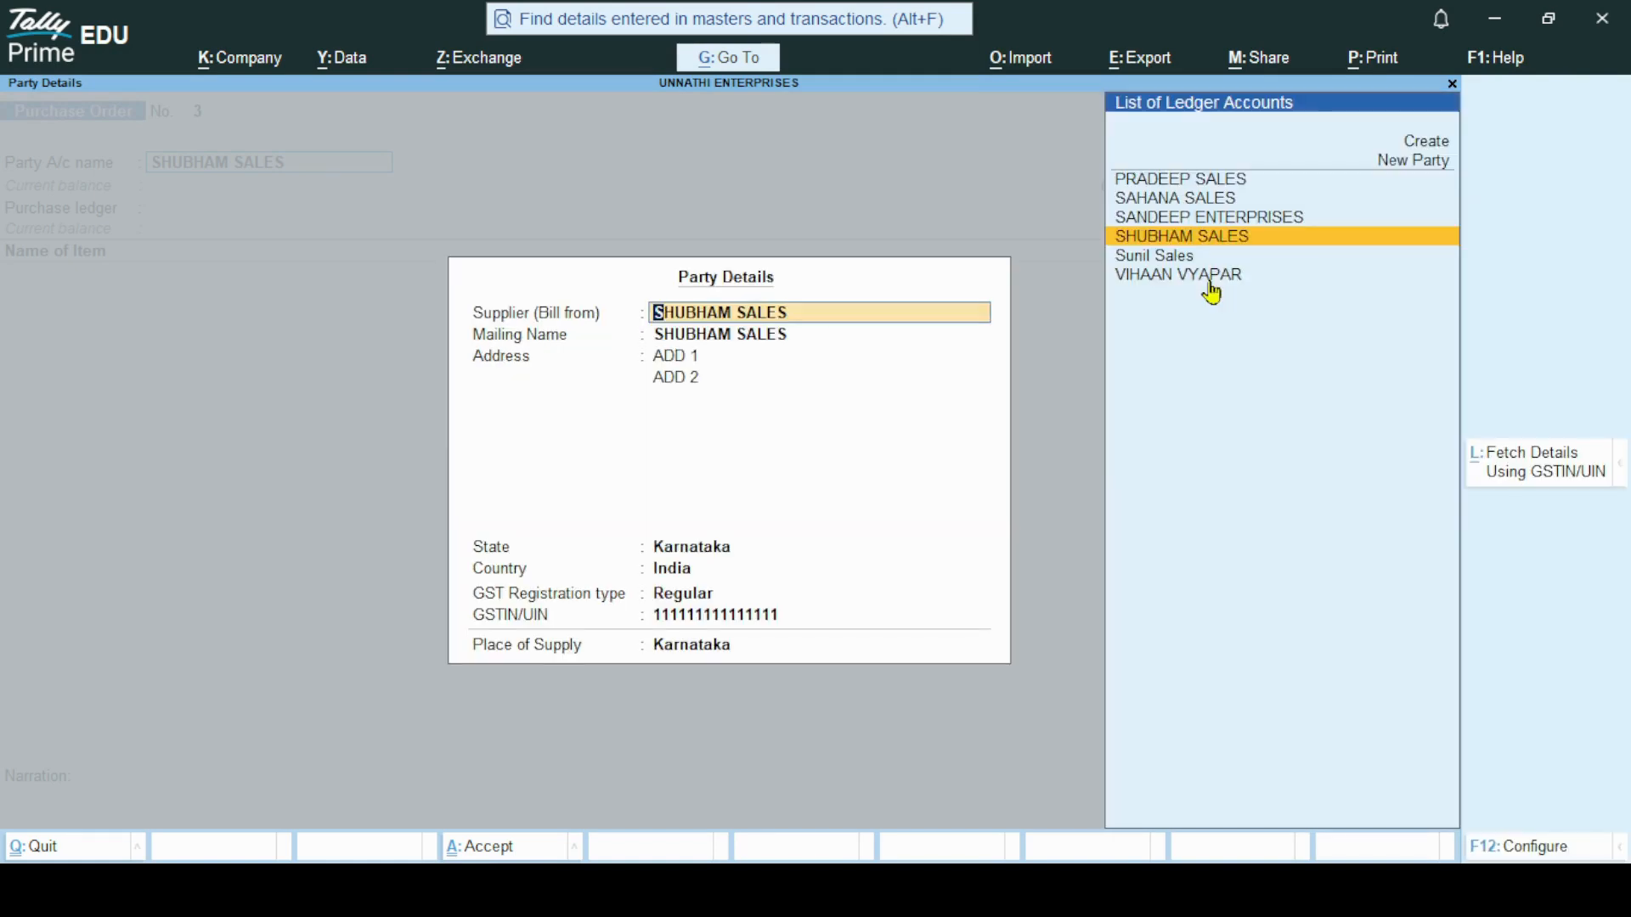
Accept the supplier's default party details with Karnataka as place of supply, and keep the default order number.
key(Return)
key(Return)
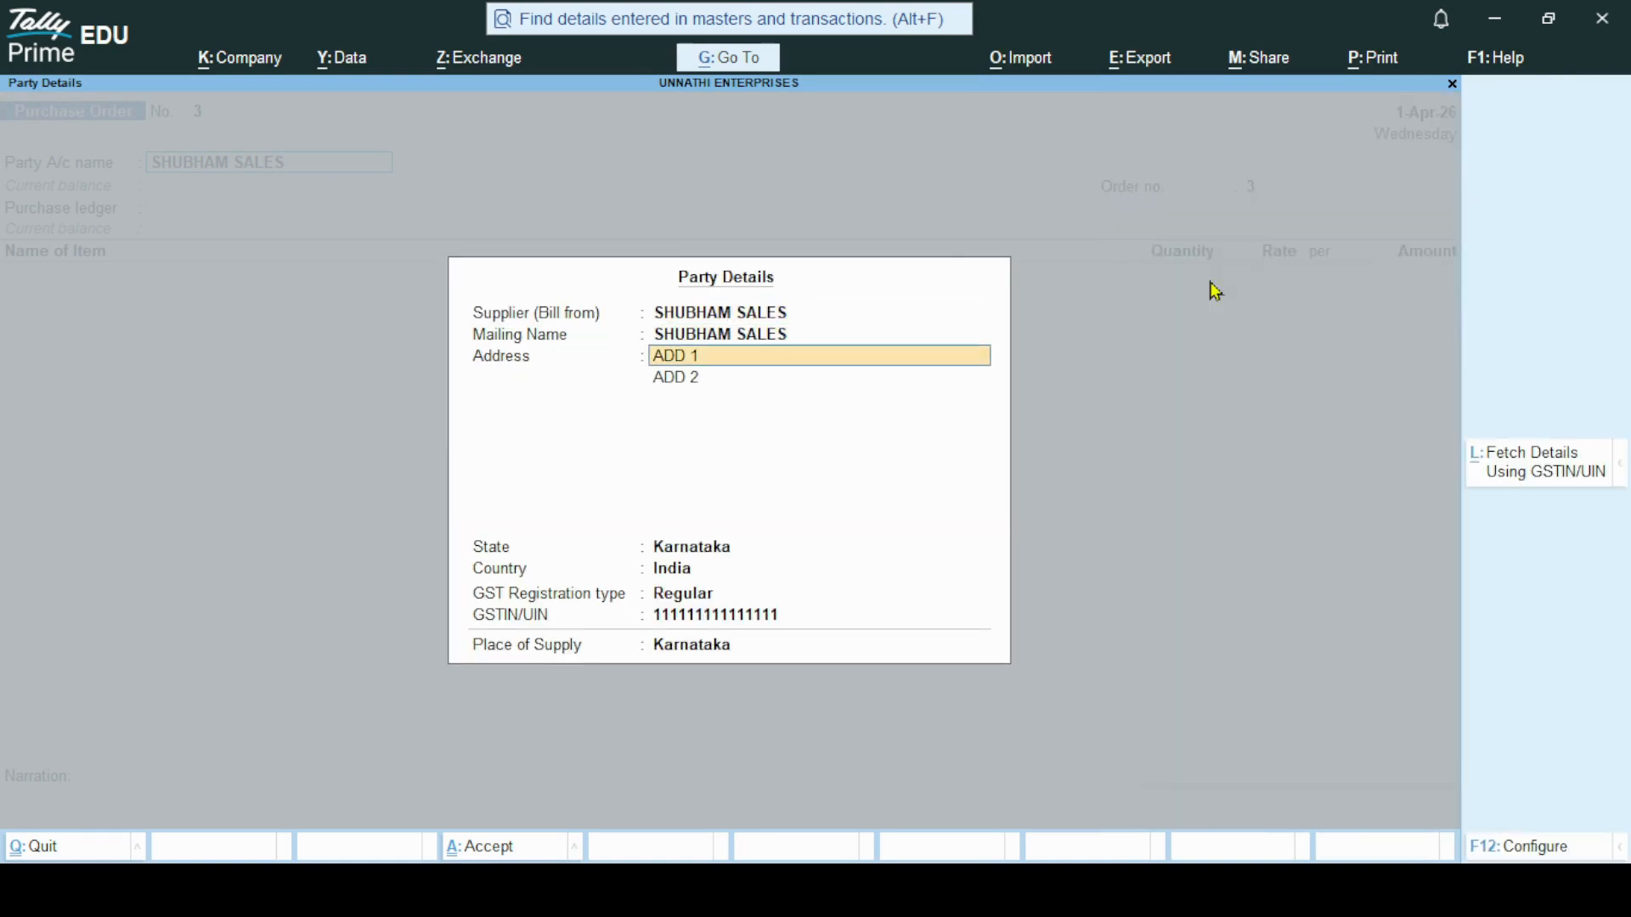
key(Return)
key(Return)
key(Return)
key(Return)
key(Return)
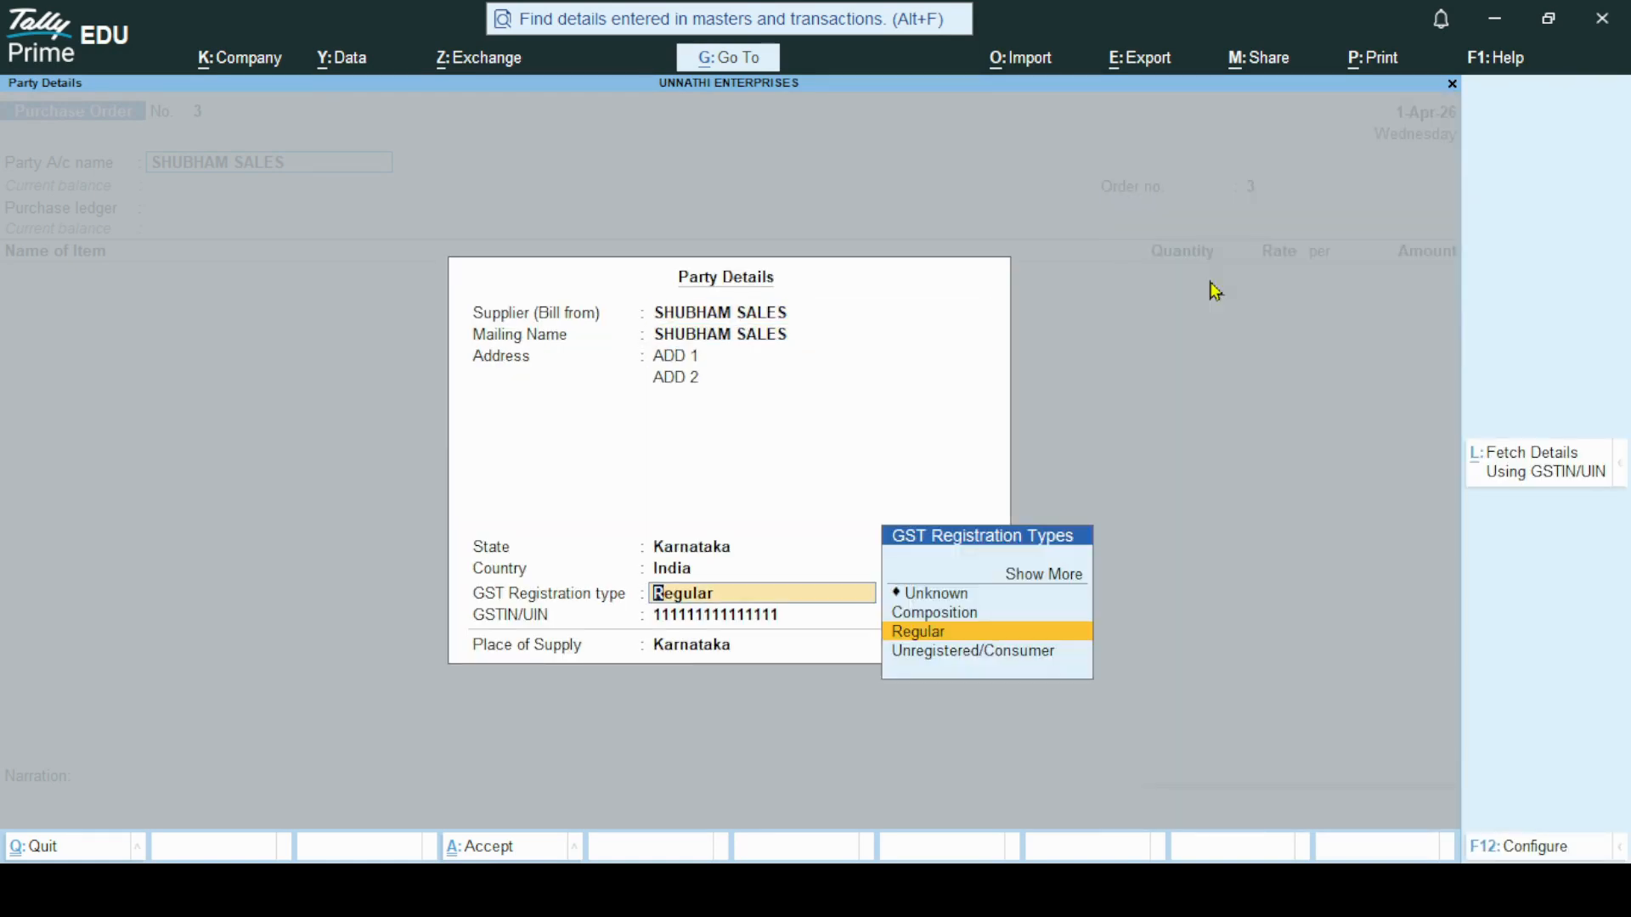
key(Return)
key(Return)
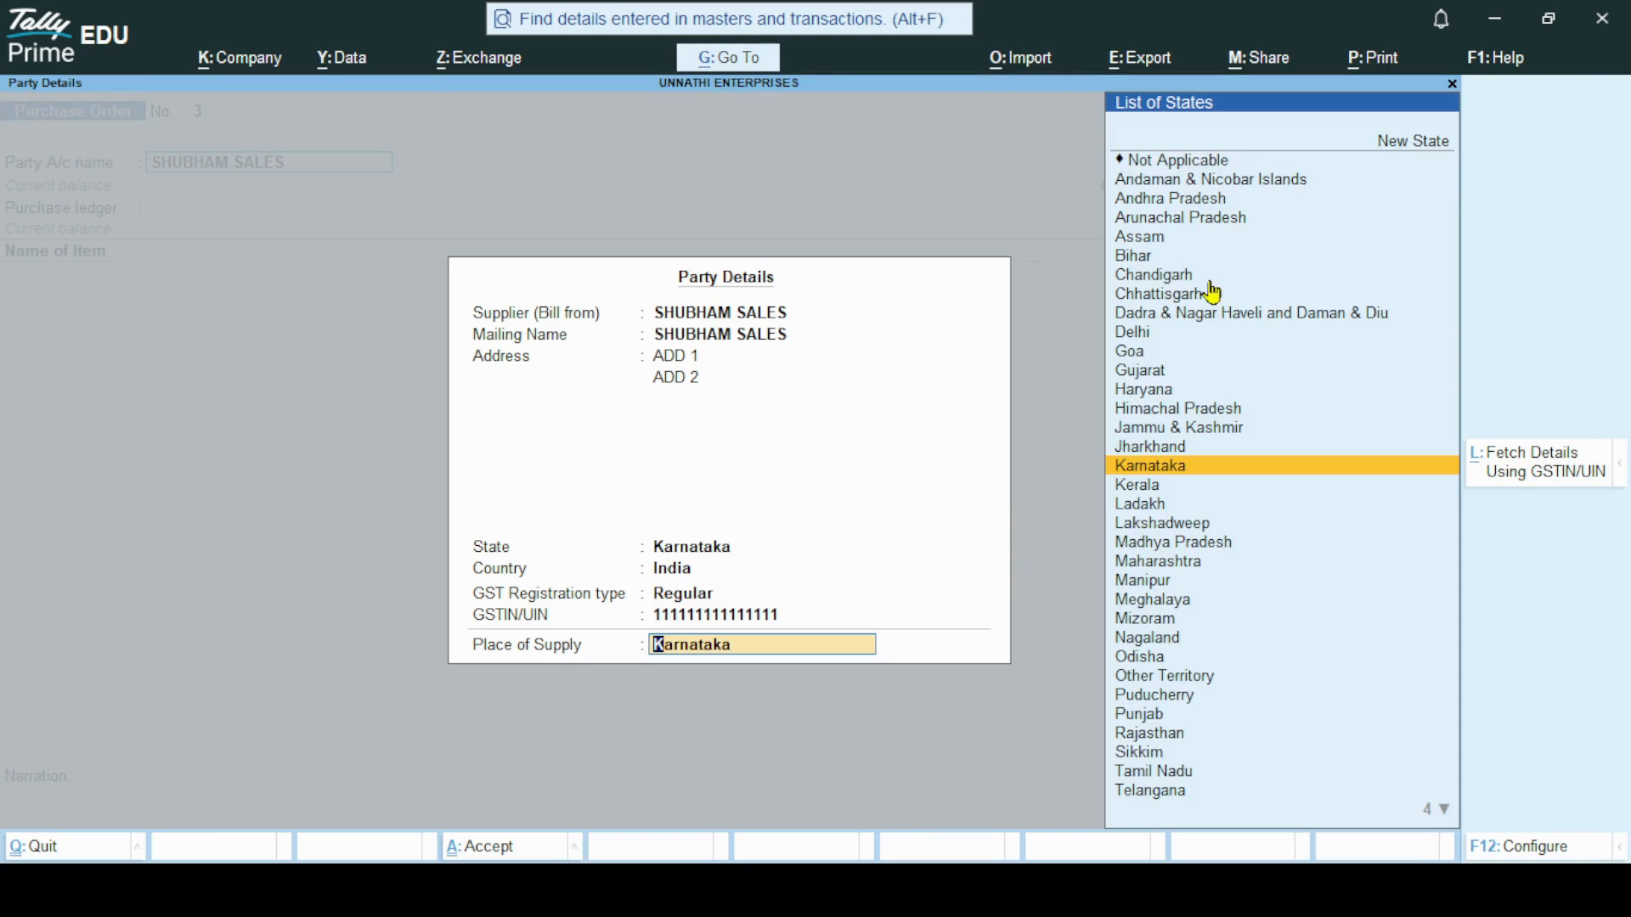
key(Return)
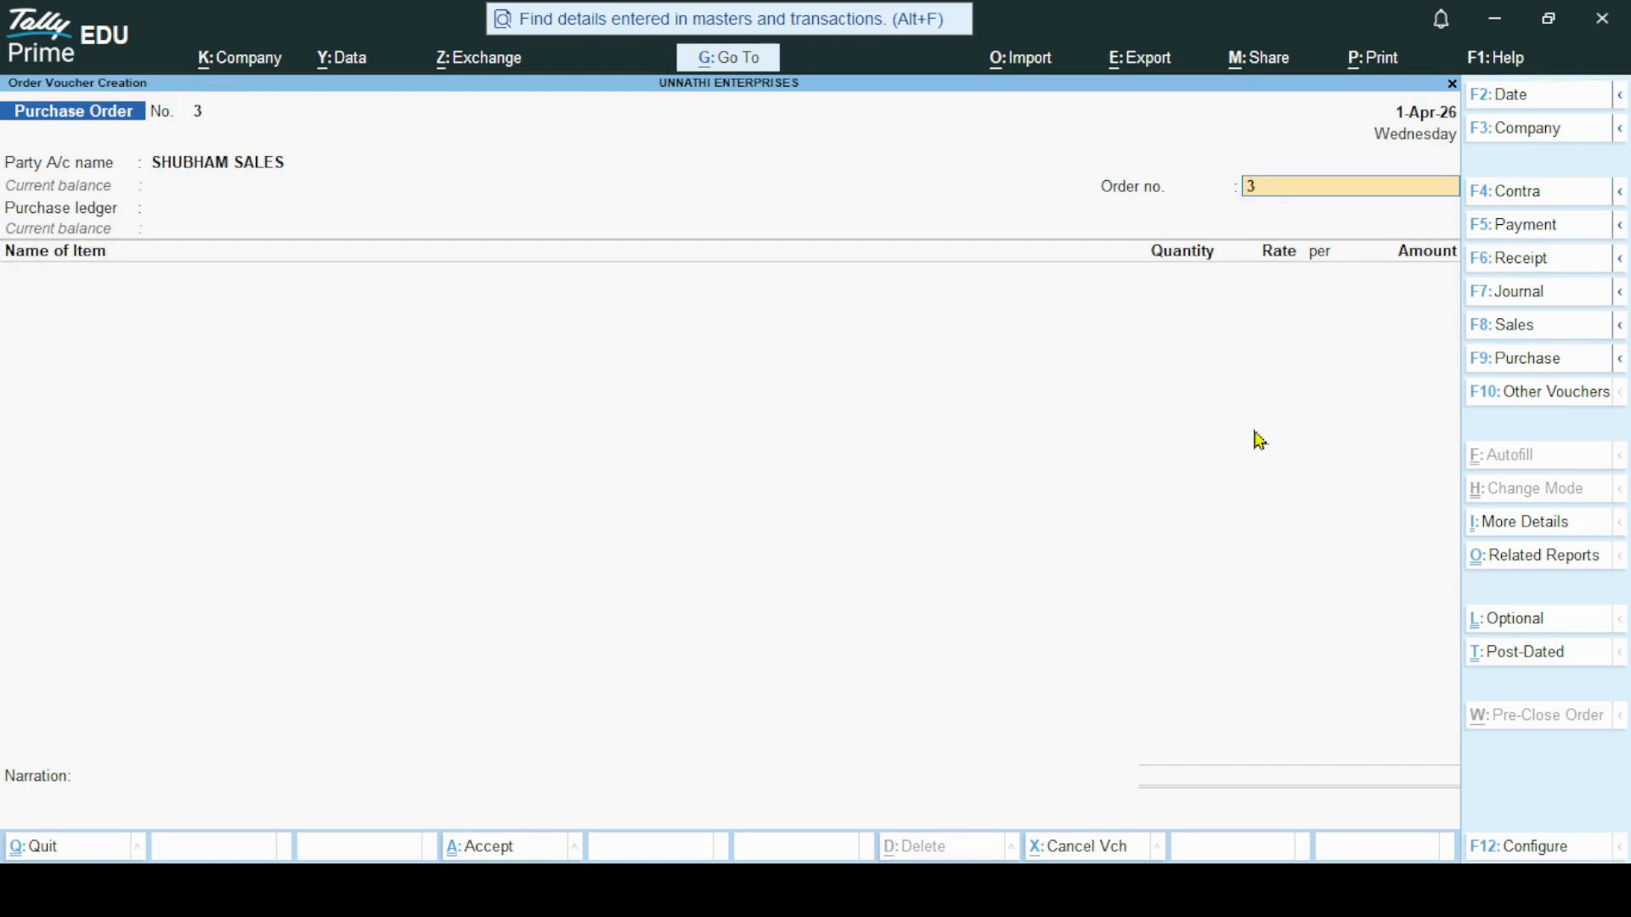
key(Return)
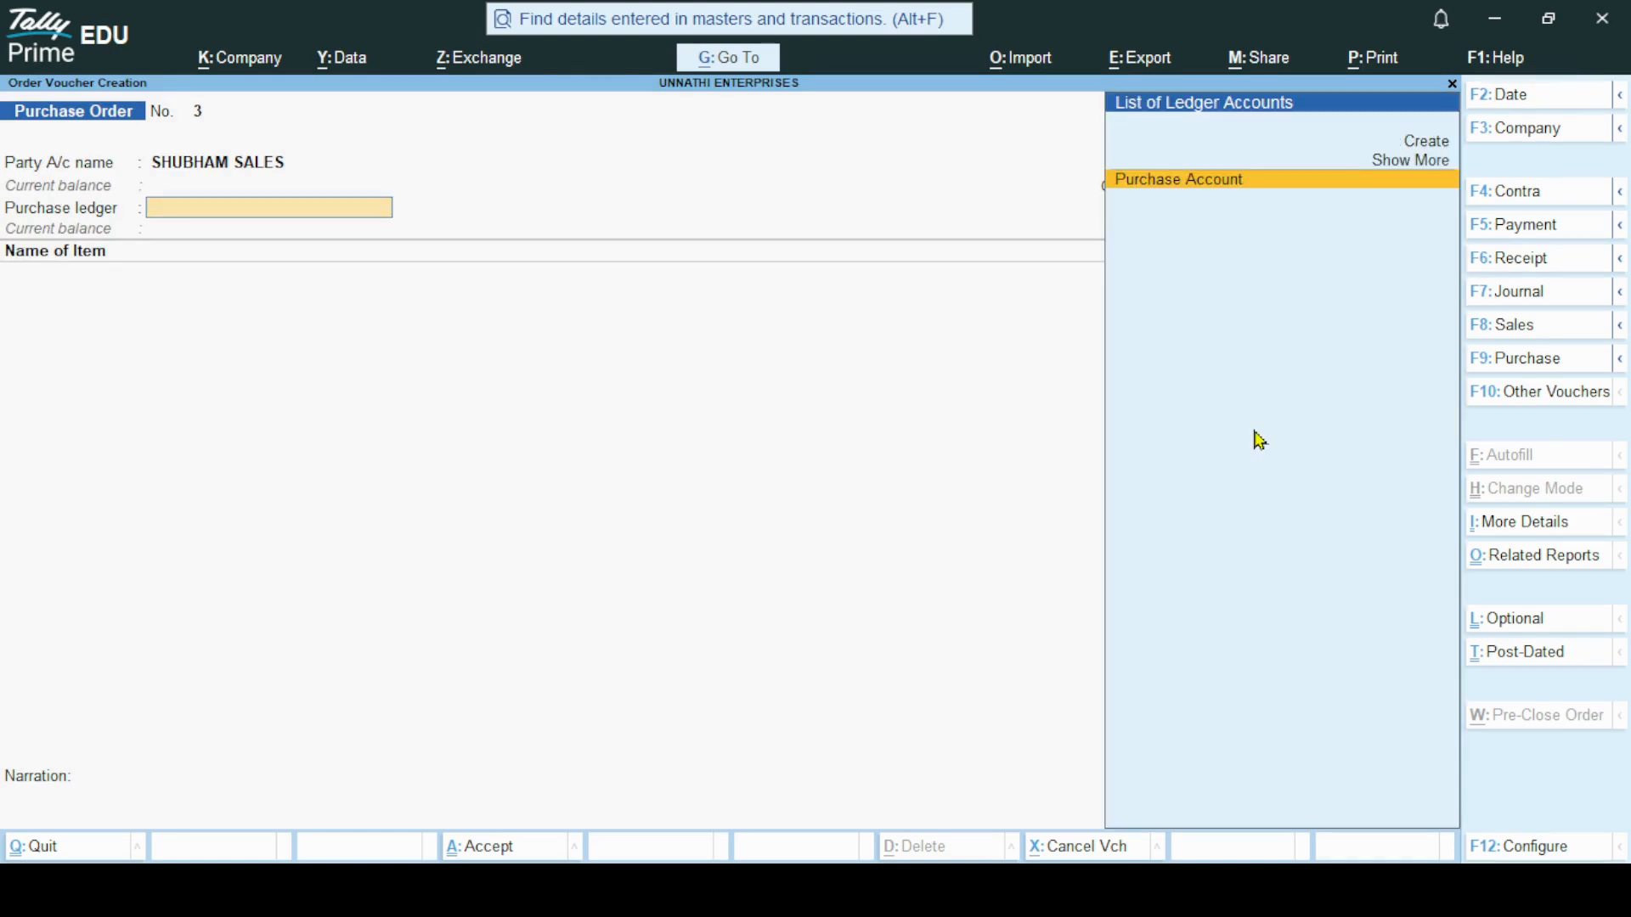
Choose Purchase Account as the purchase ledger and add the stock item Mobile to the order.
key(Return)
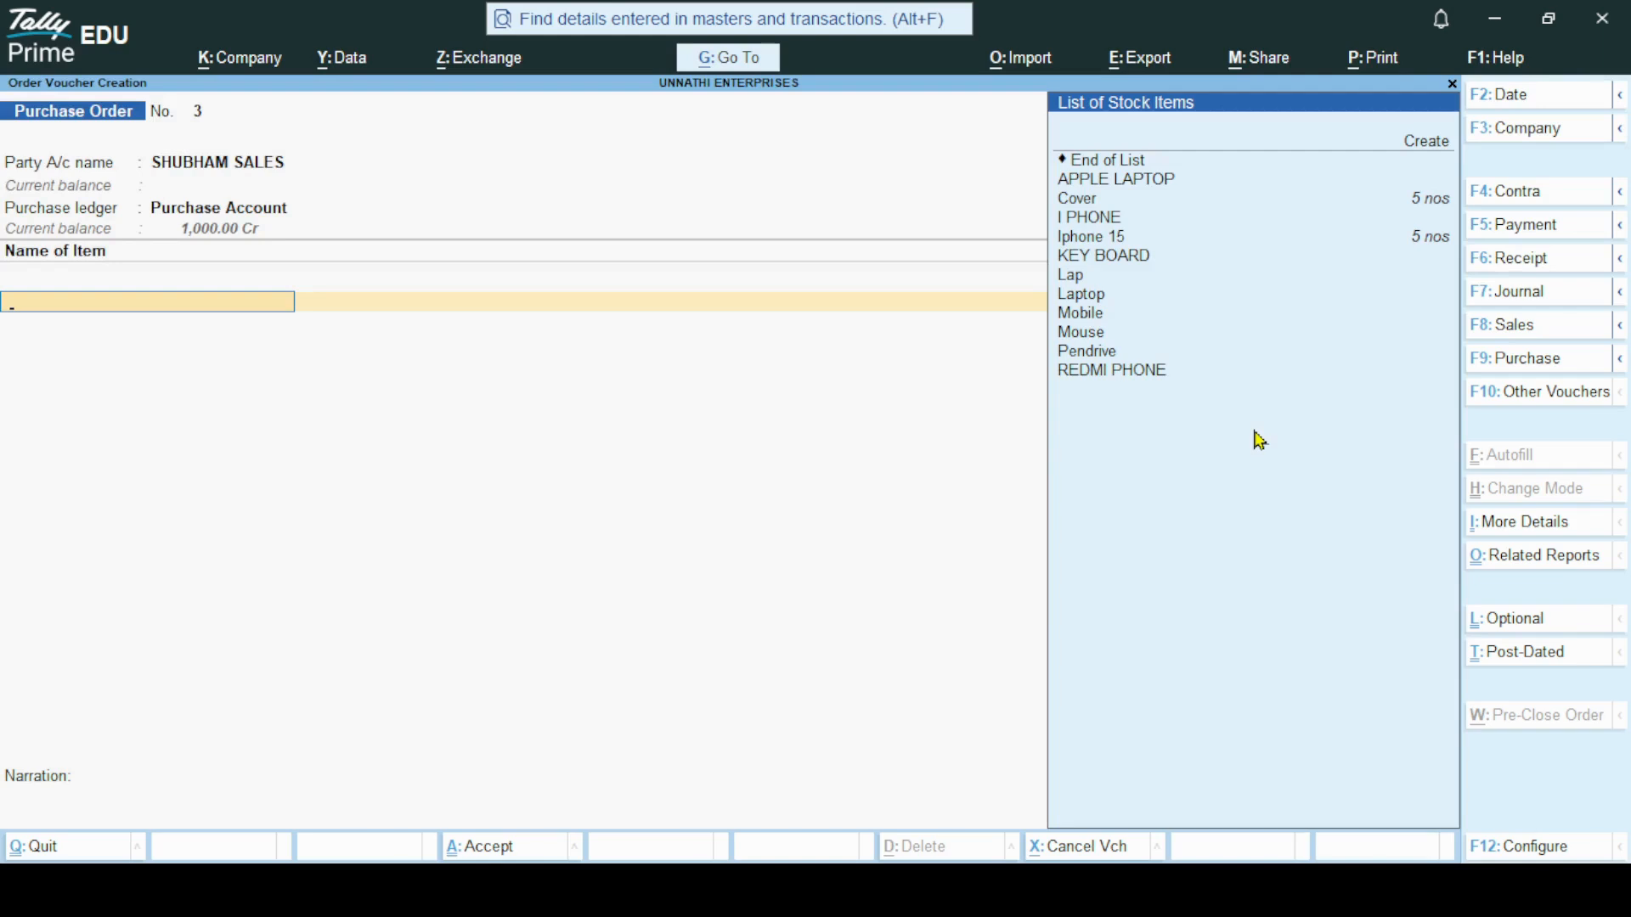
key(Down)
key(Down)
key(Down)
key(Down)
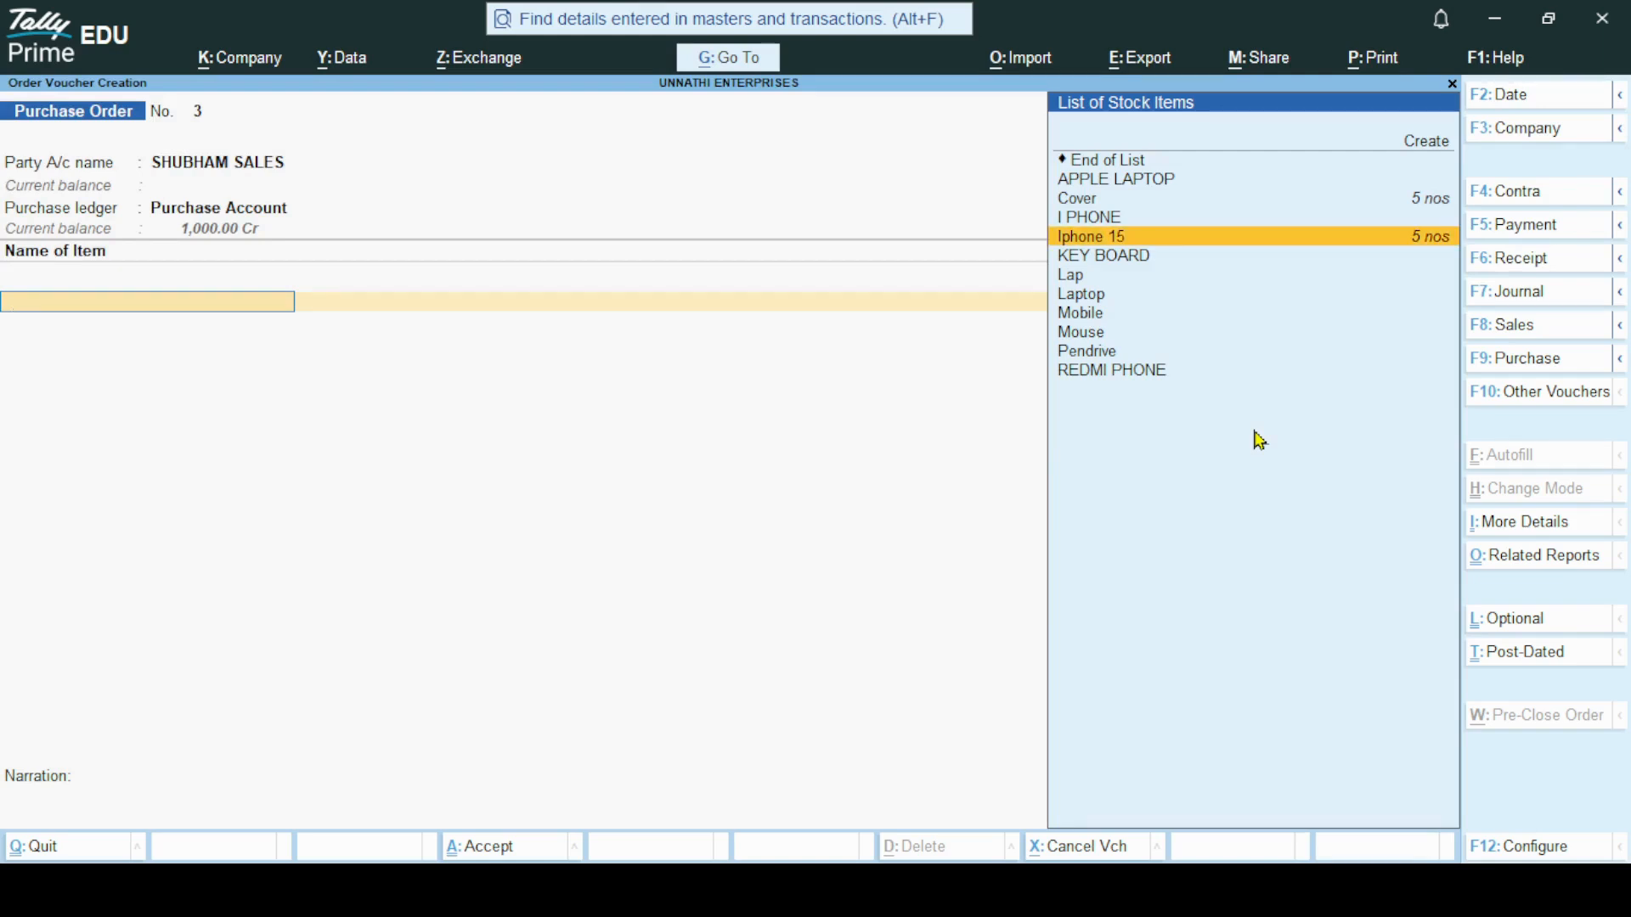
key(Down)
key(Down)
key(Down)
key(Down)
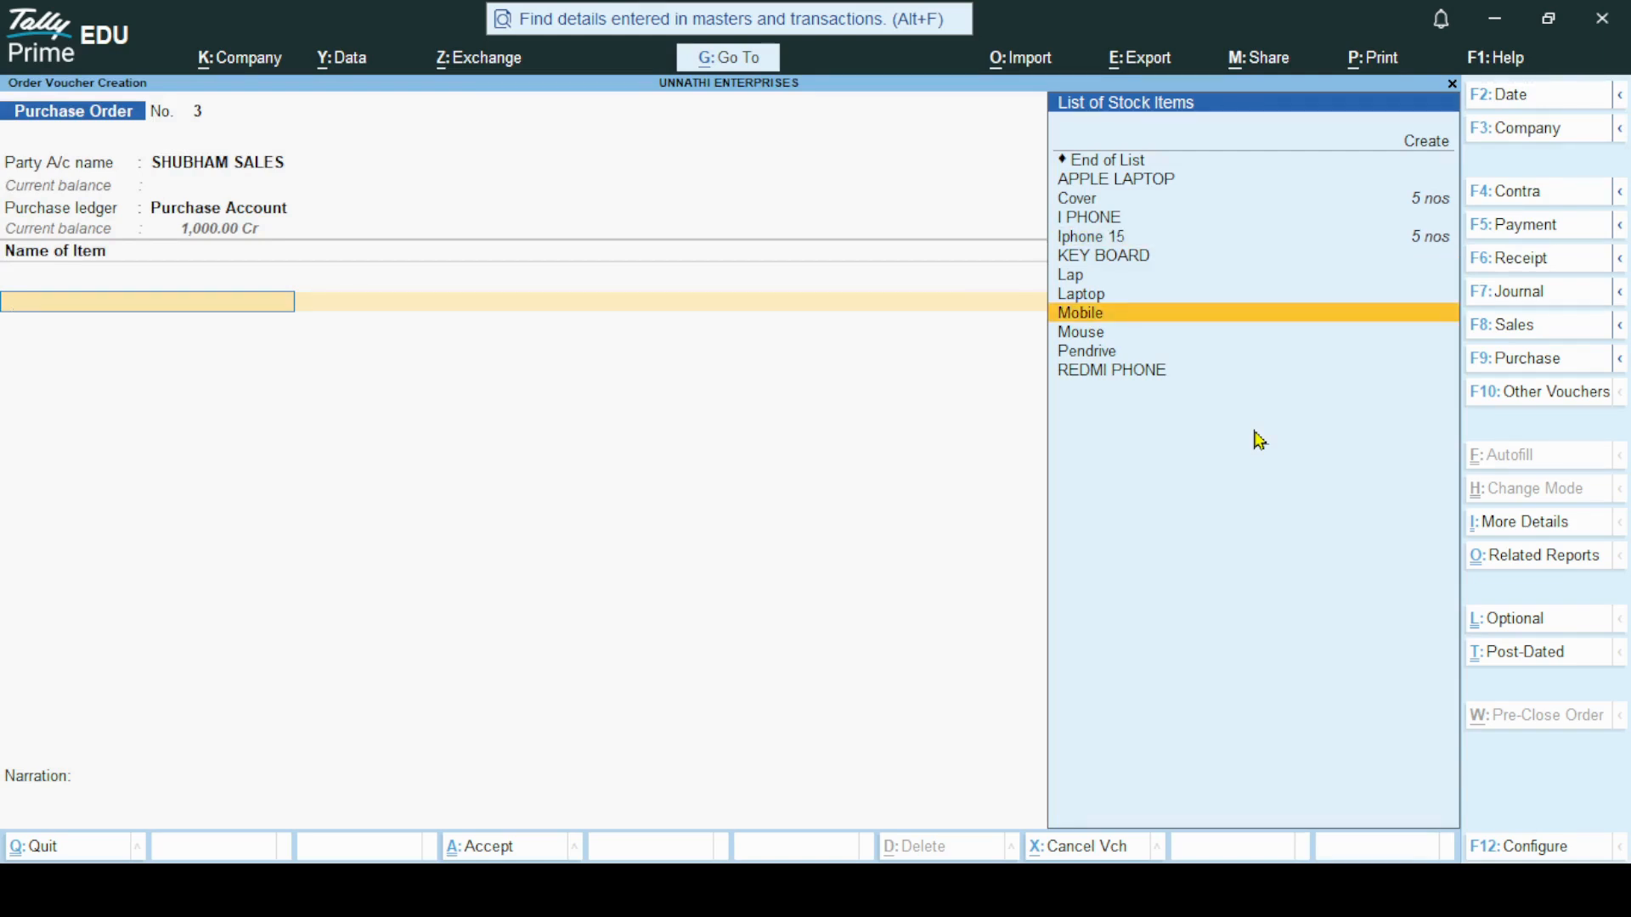
key(Return)
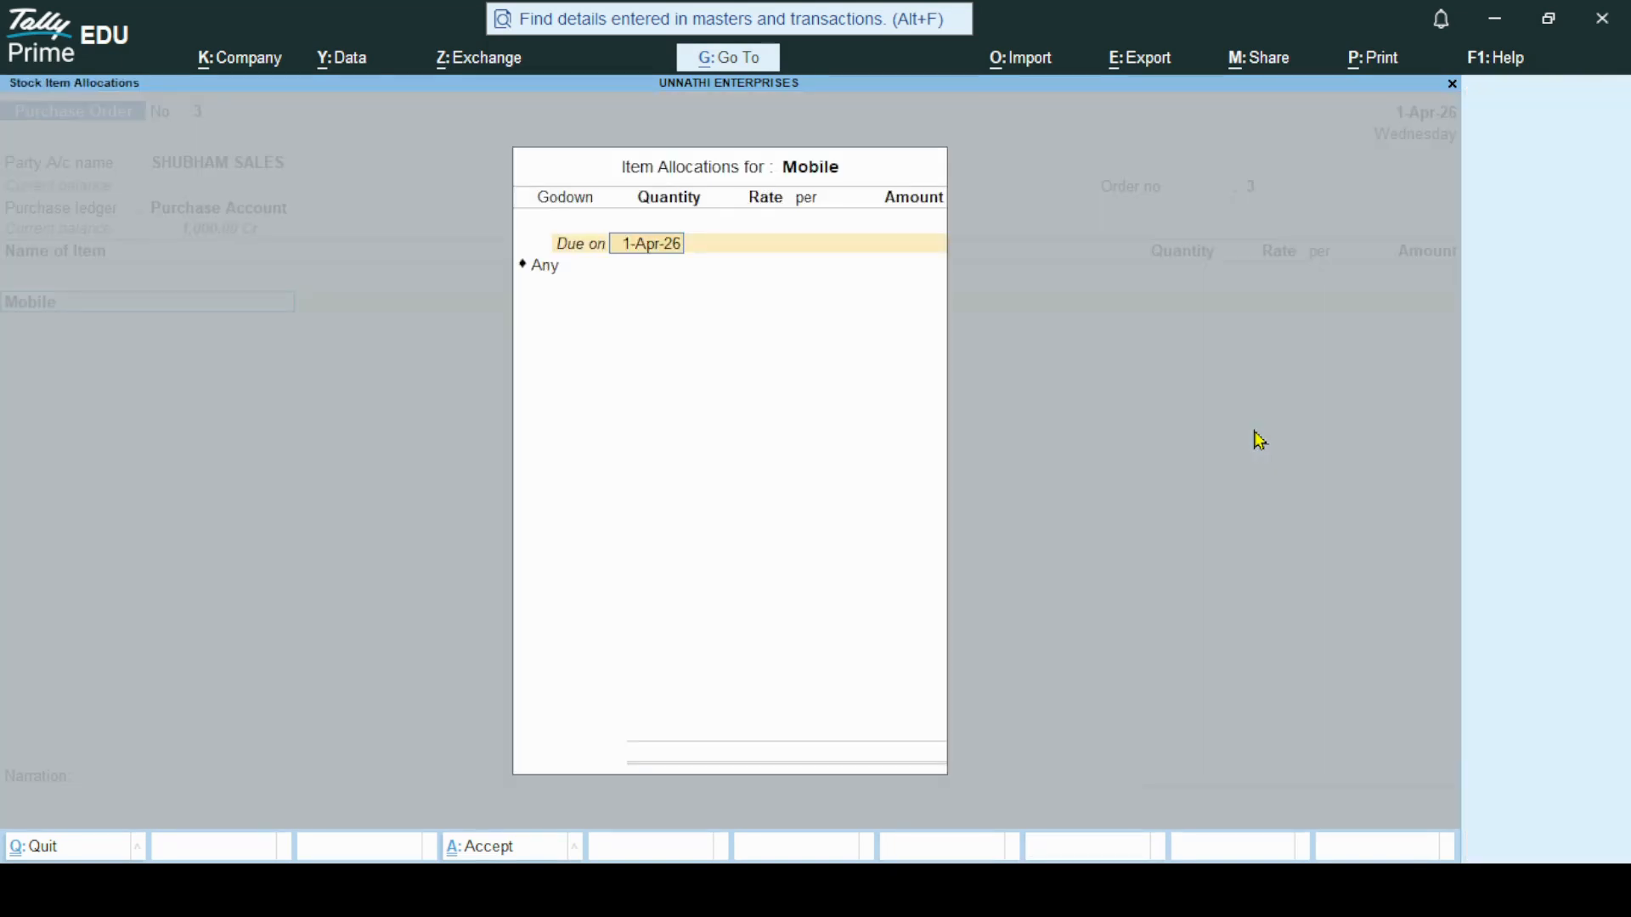
Set the Mobile allocation as due in 30 Days and choose Show Room as its godown.
text(30)
key(Return)
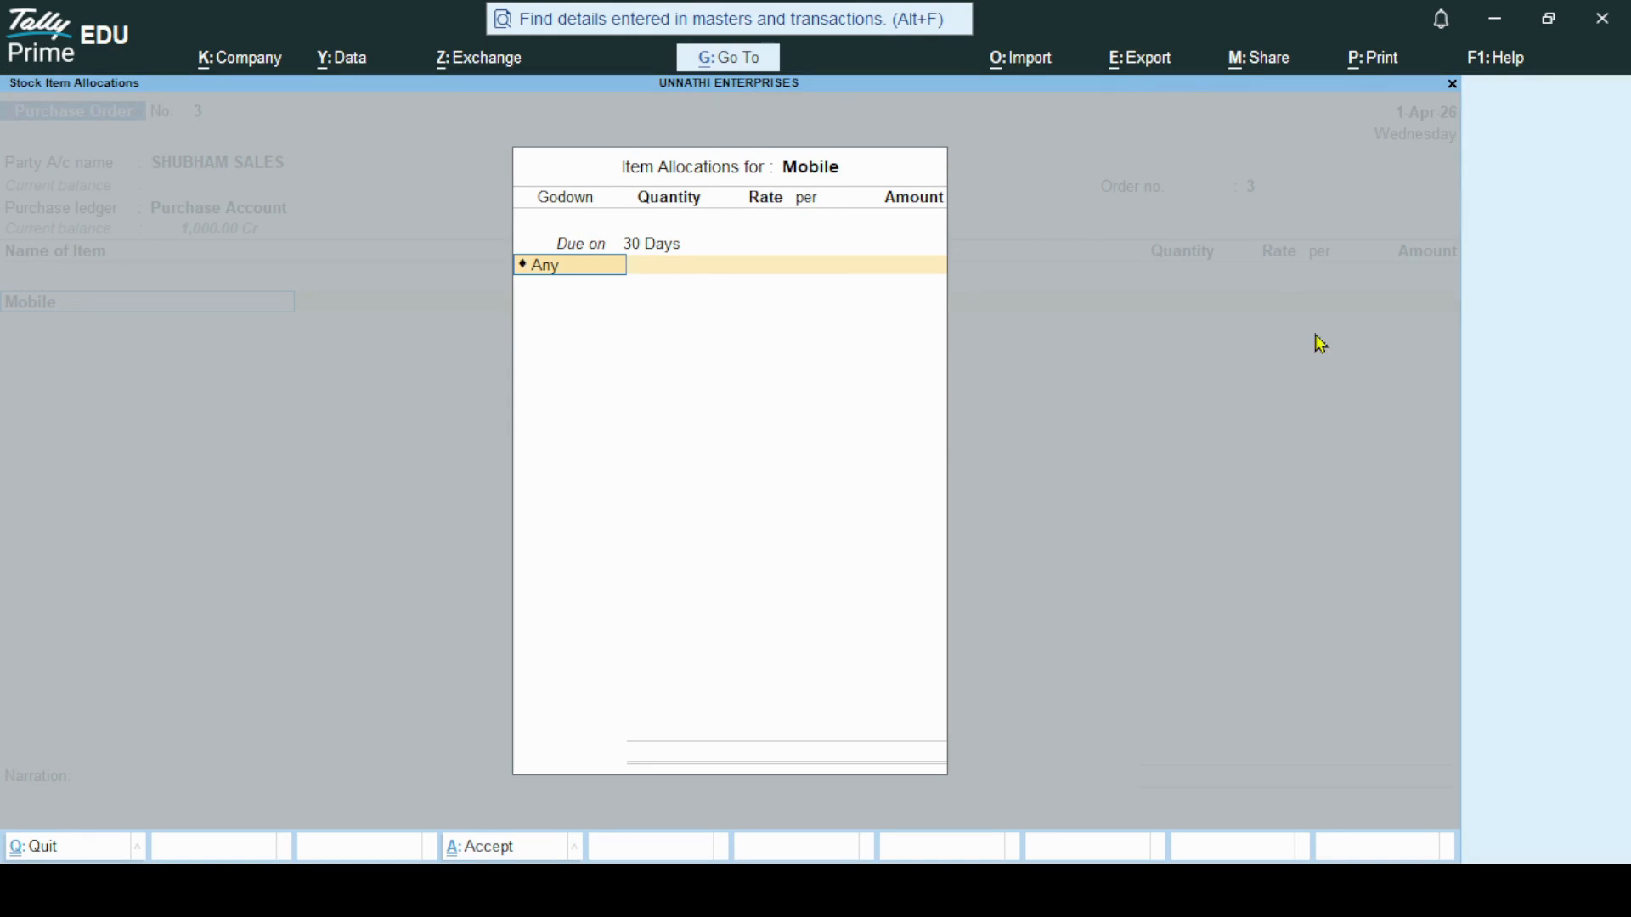
key(BackSpace)
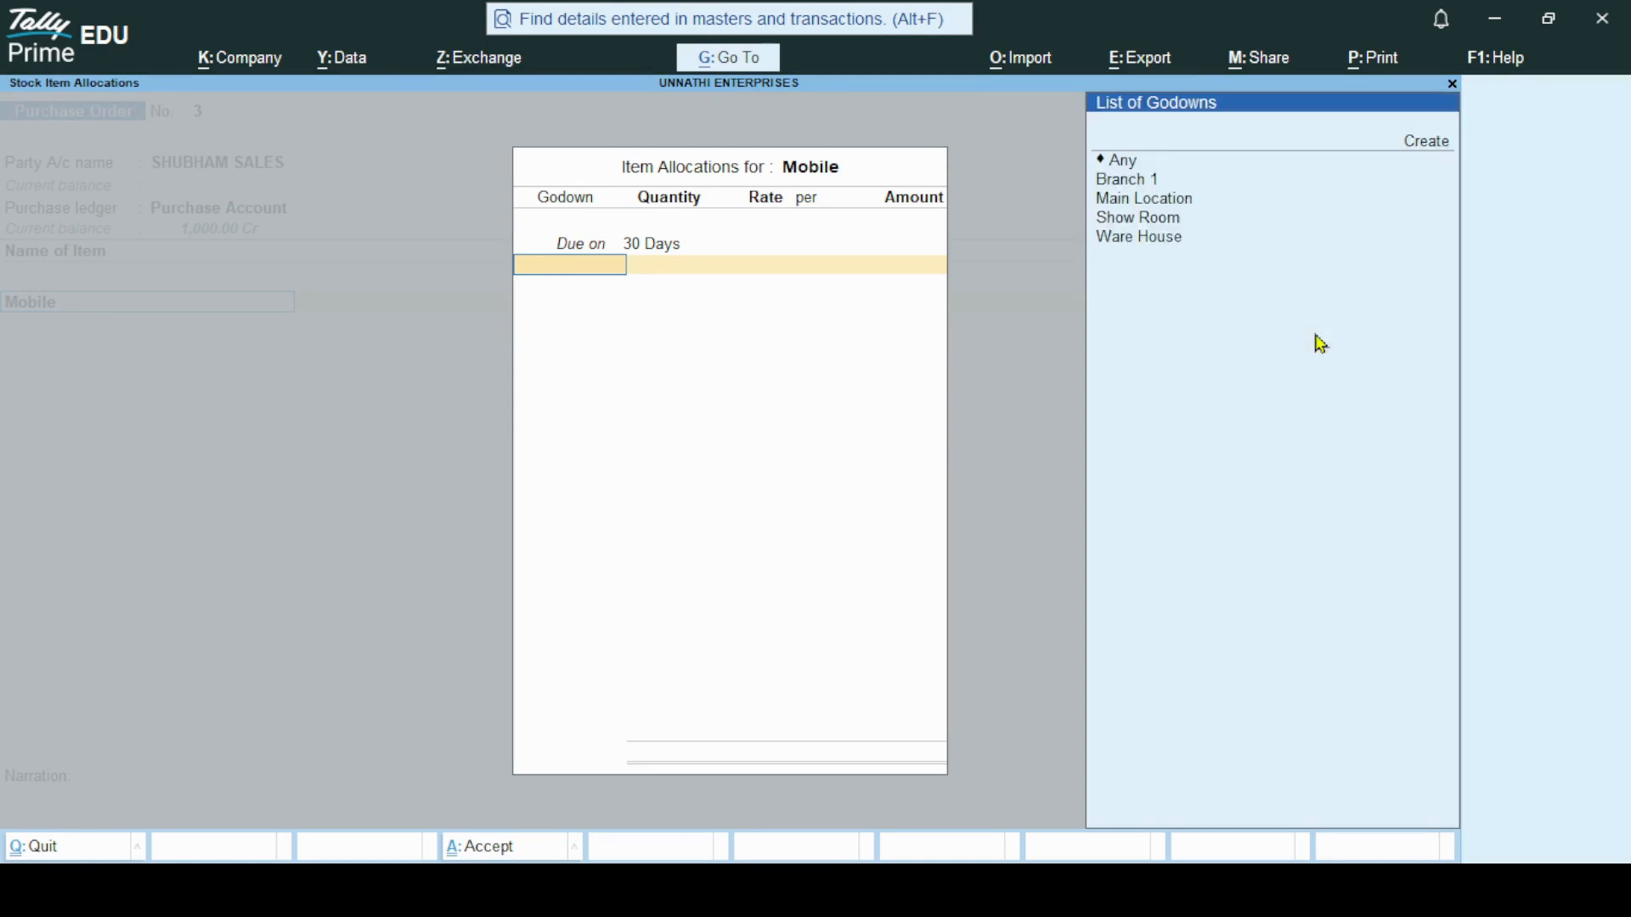
key(Down)
key(Down)
key(Down)
key(Down)
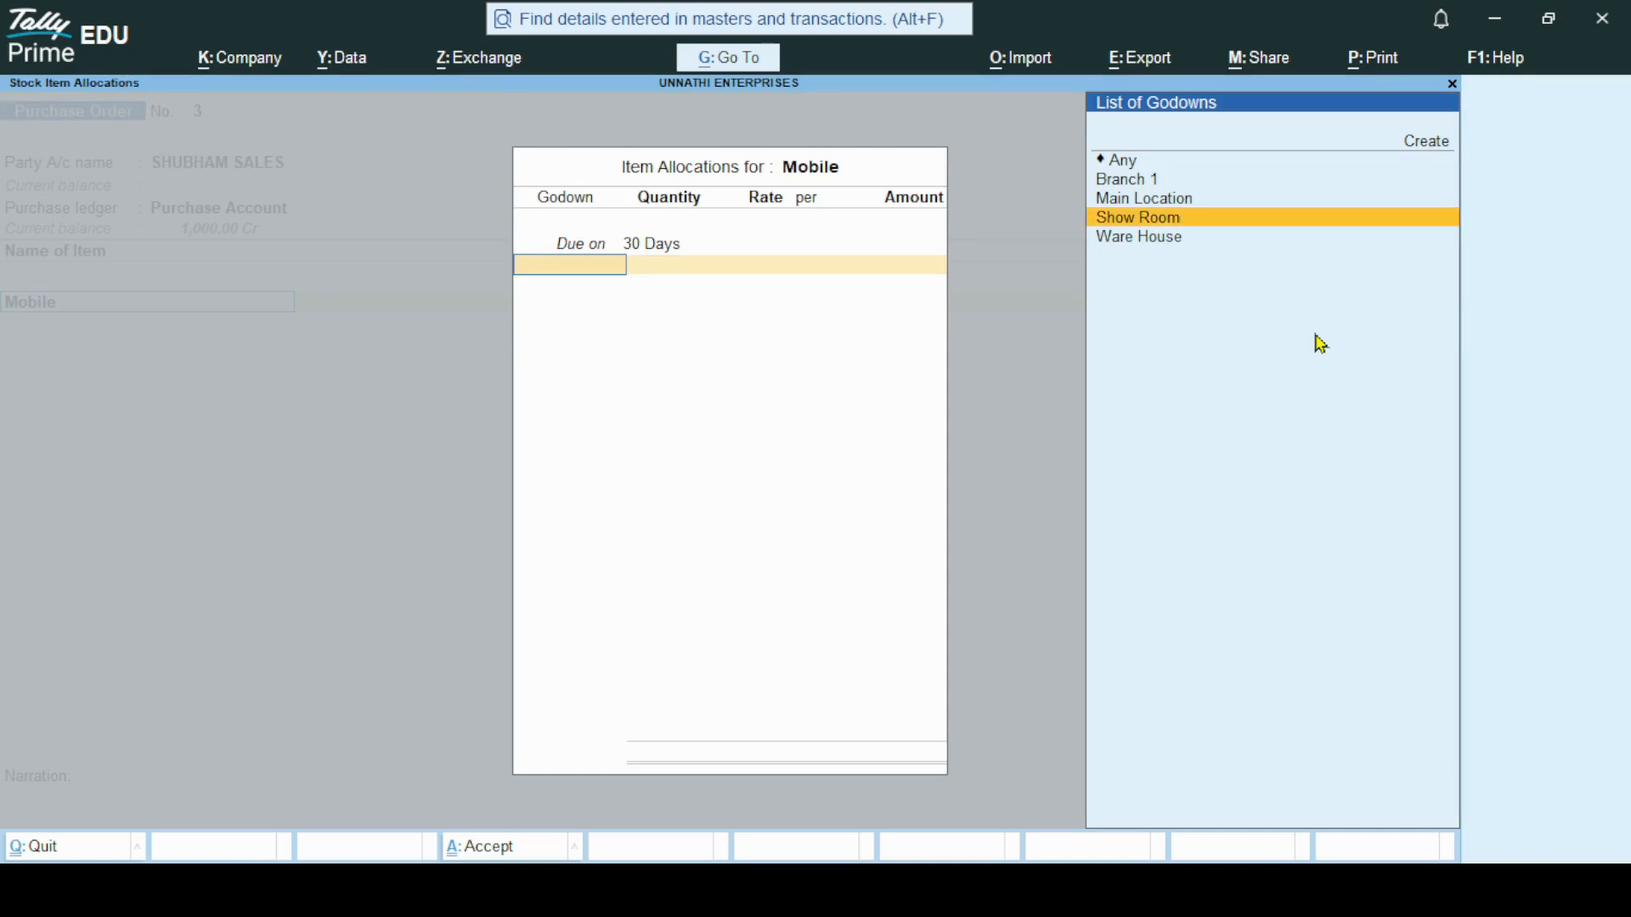
key(Down)
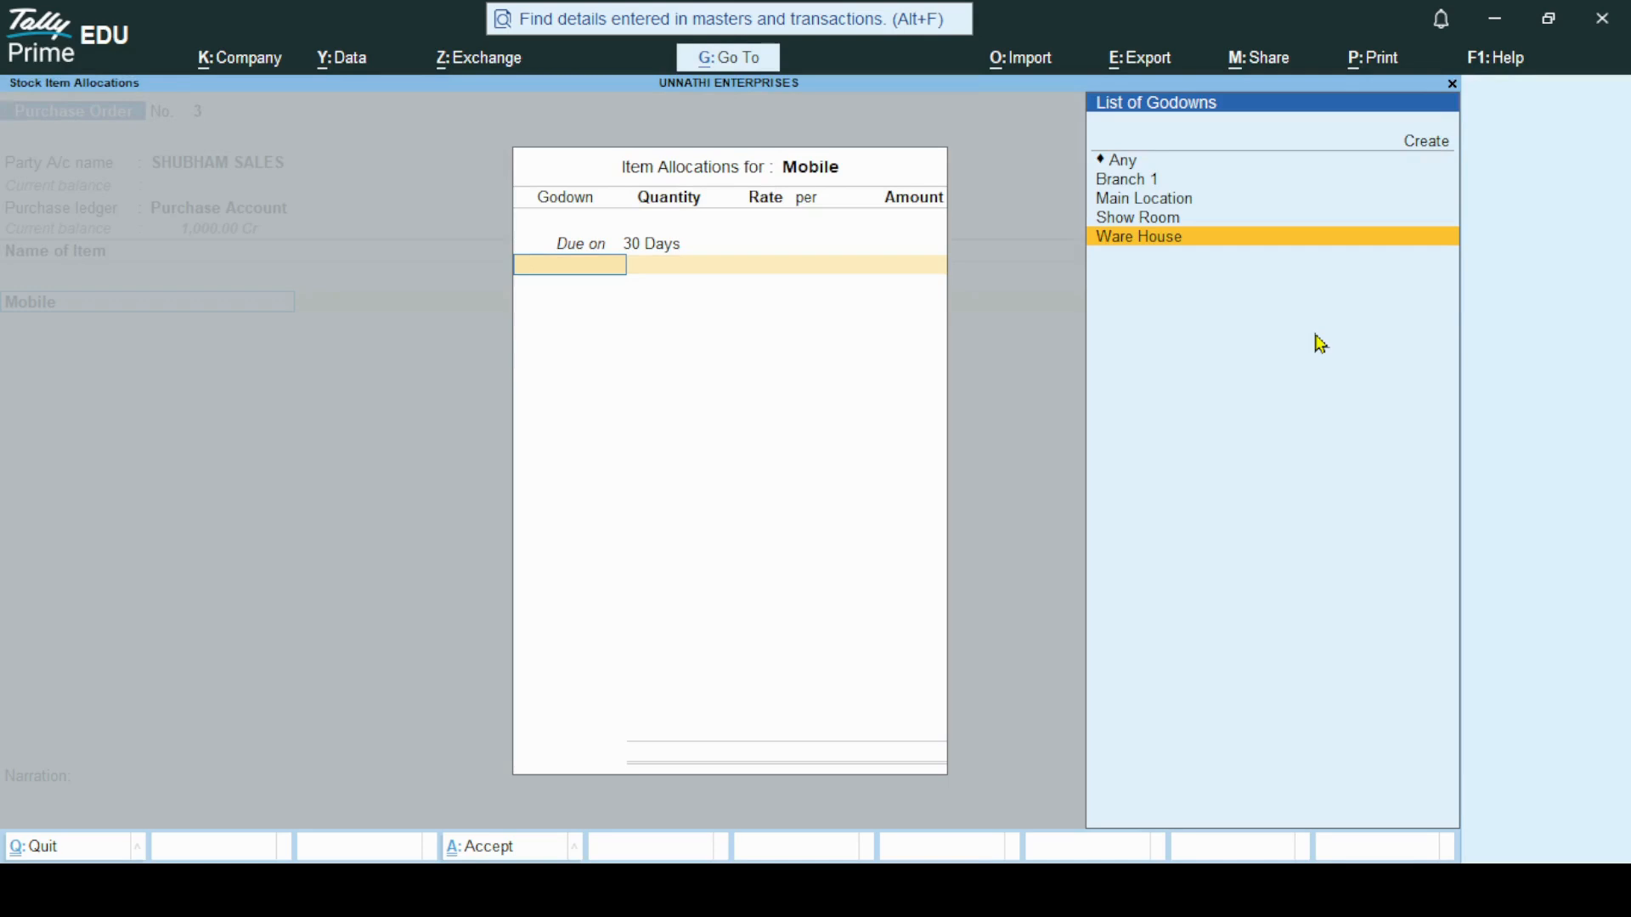
key(Up)
key(Return)
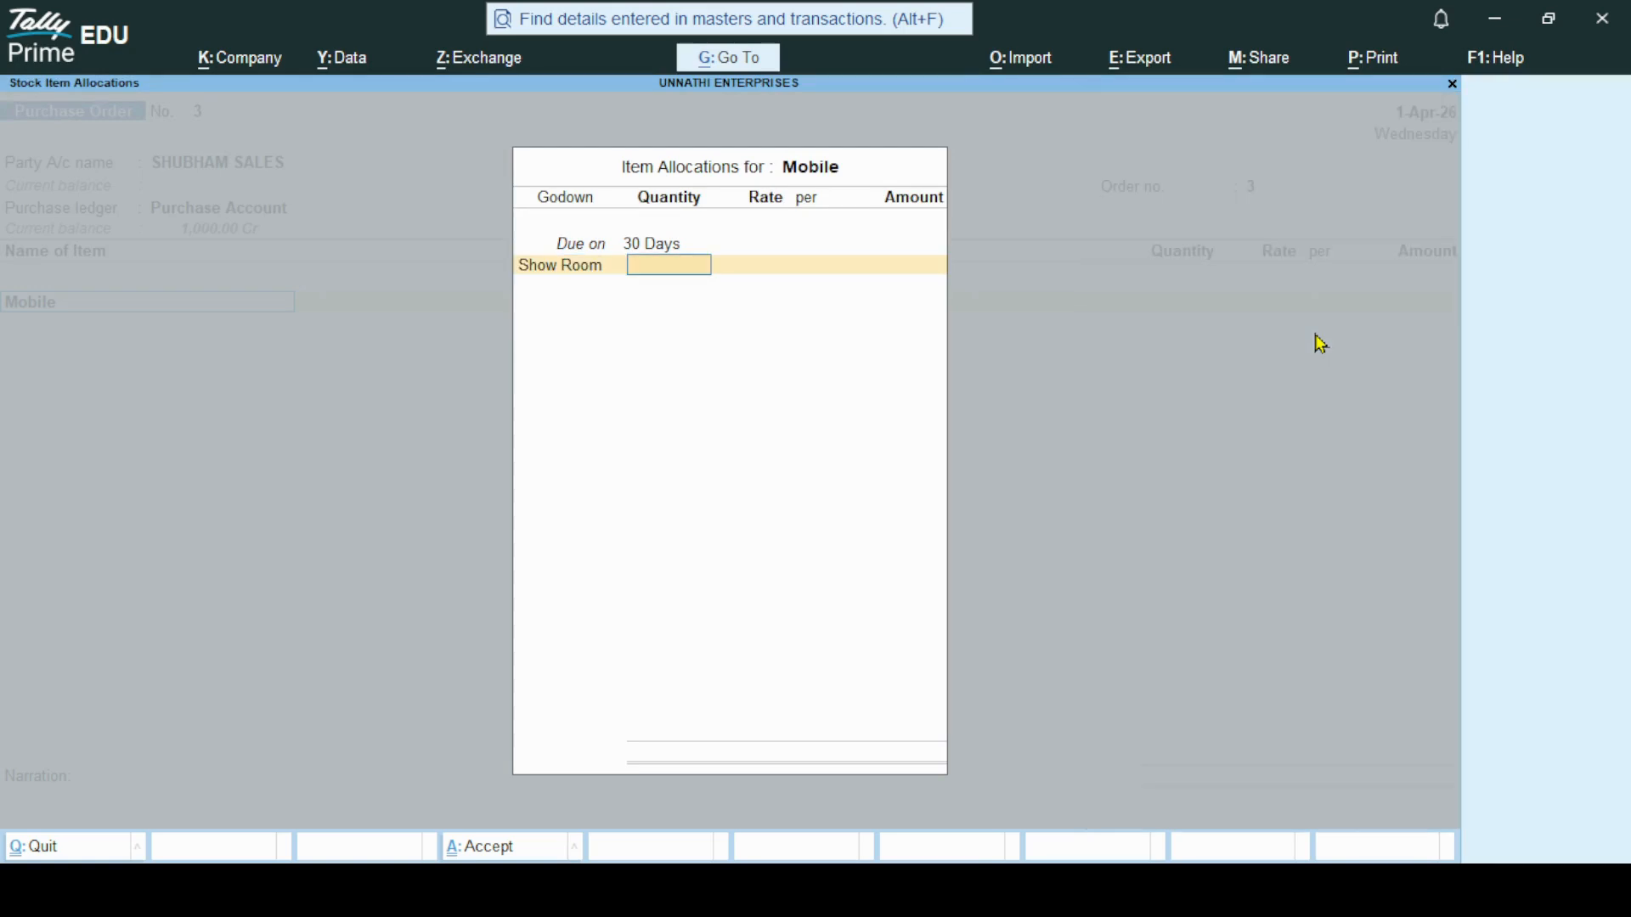
Enter a quantity of 20 nos at a rate of 18,000 for Mobile and finish its item allocation.
text(20)
key(Return)
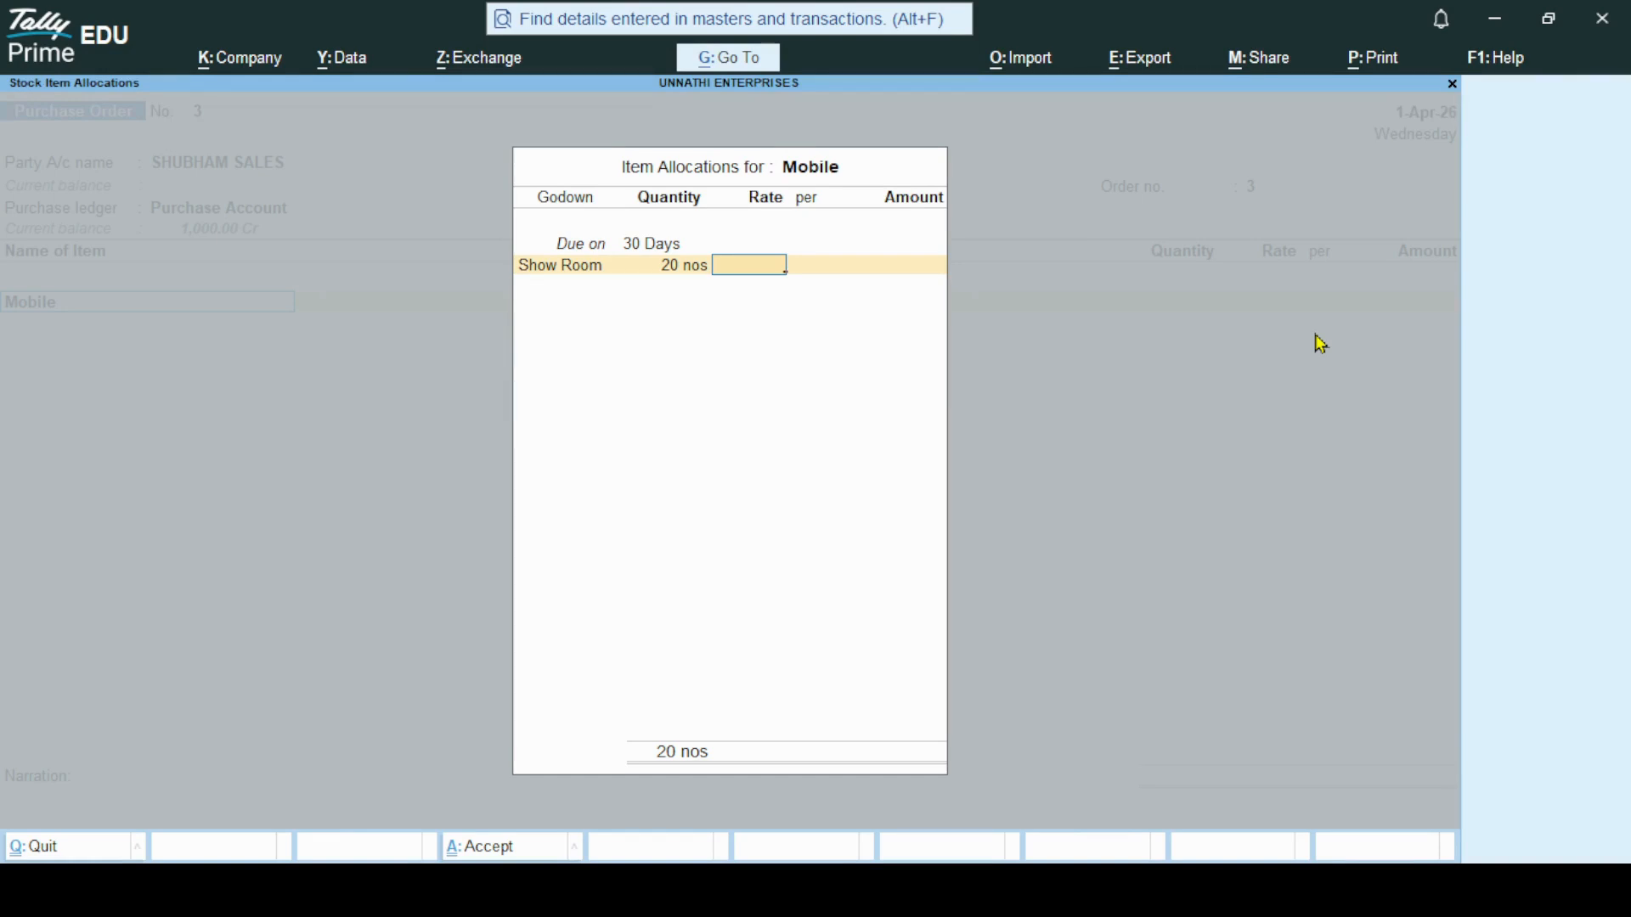
text(18000)
key(Return)
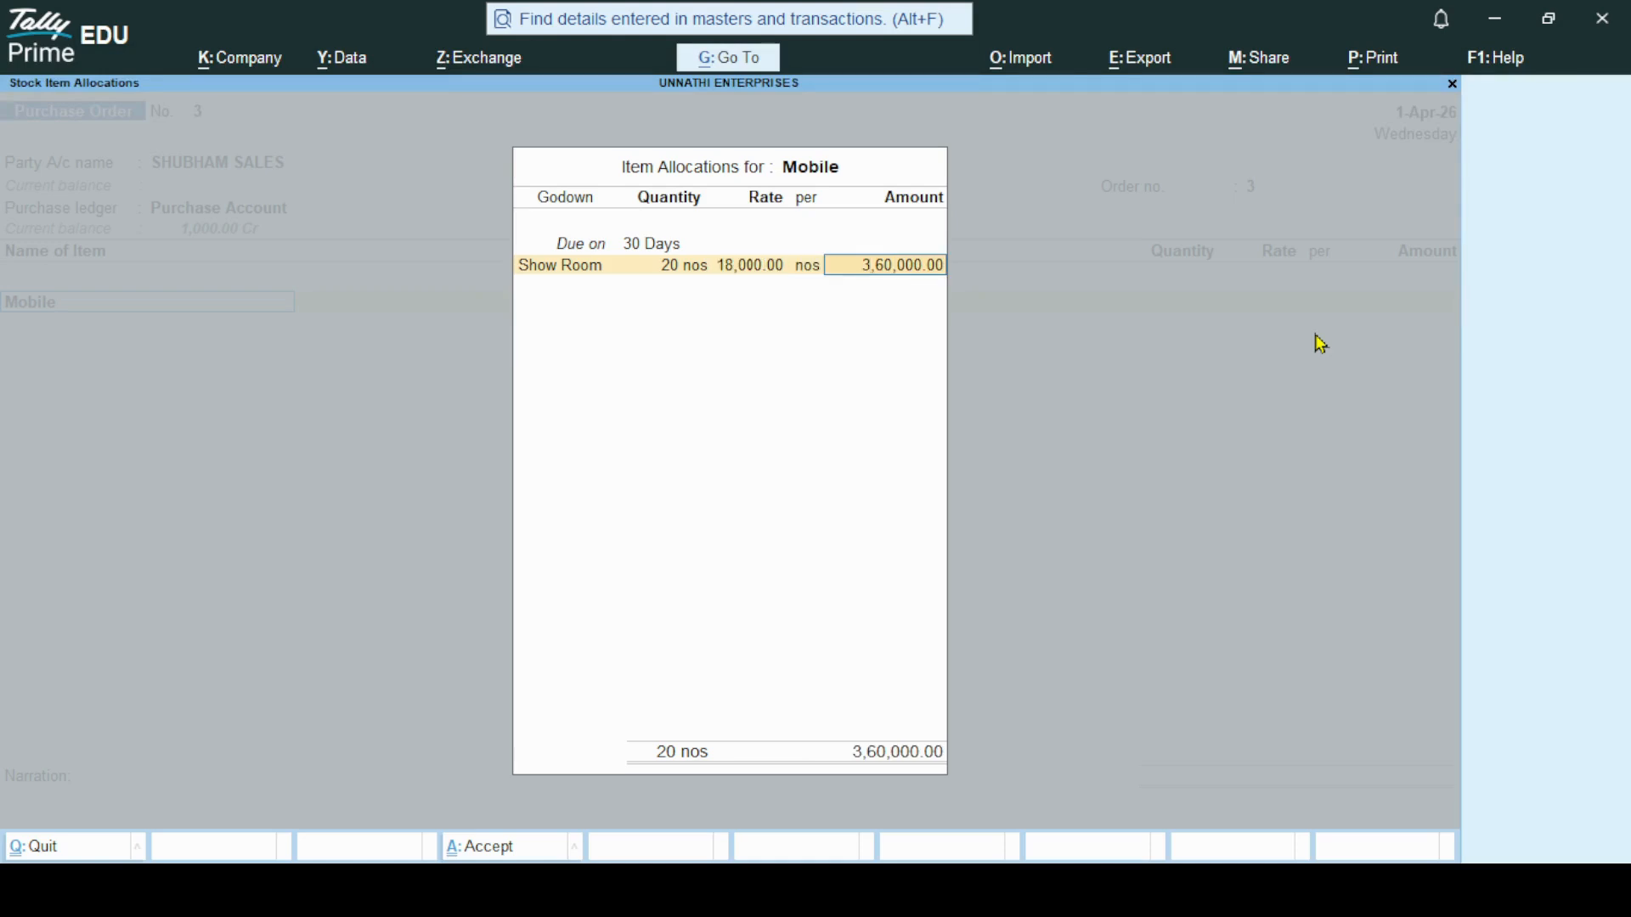
key(Return)
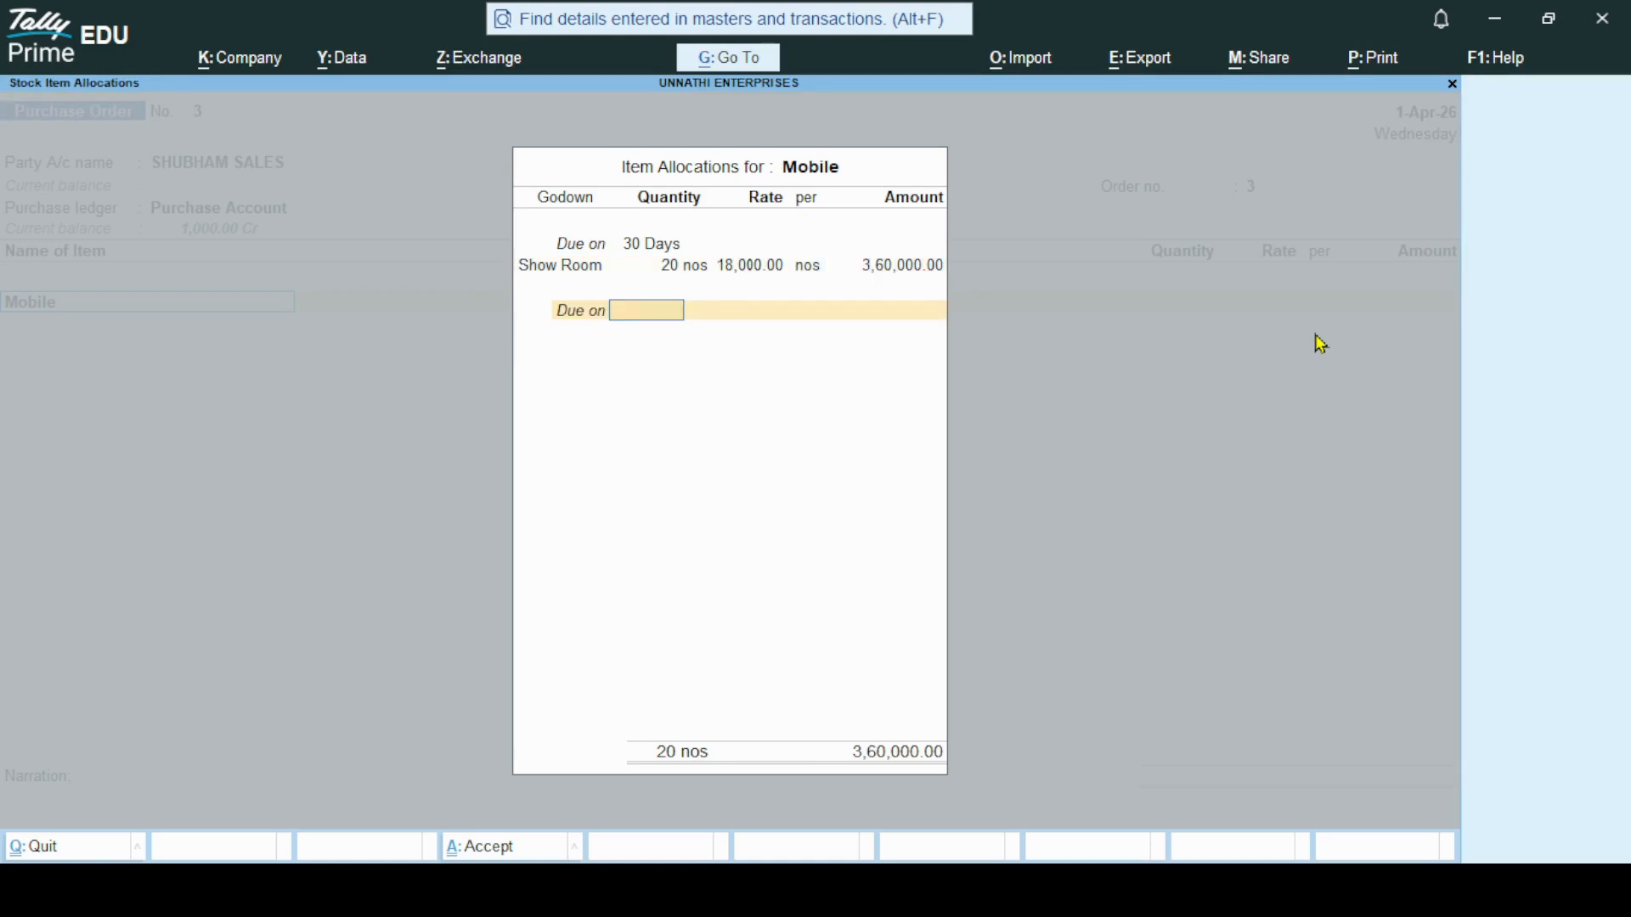
key(Return)
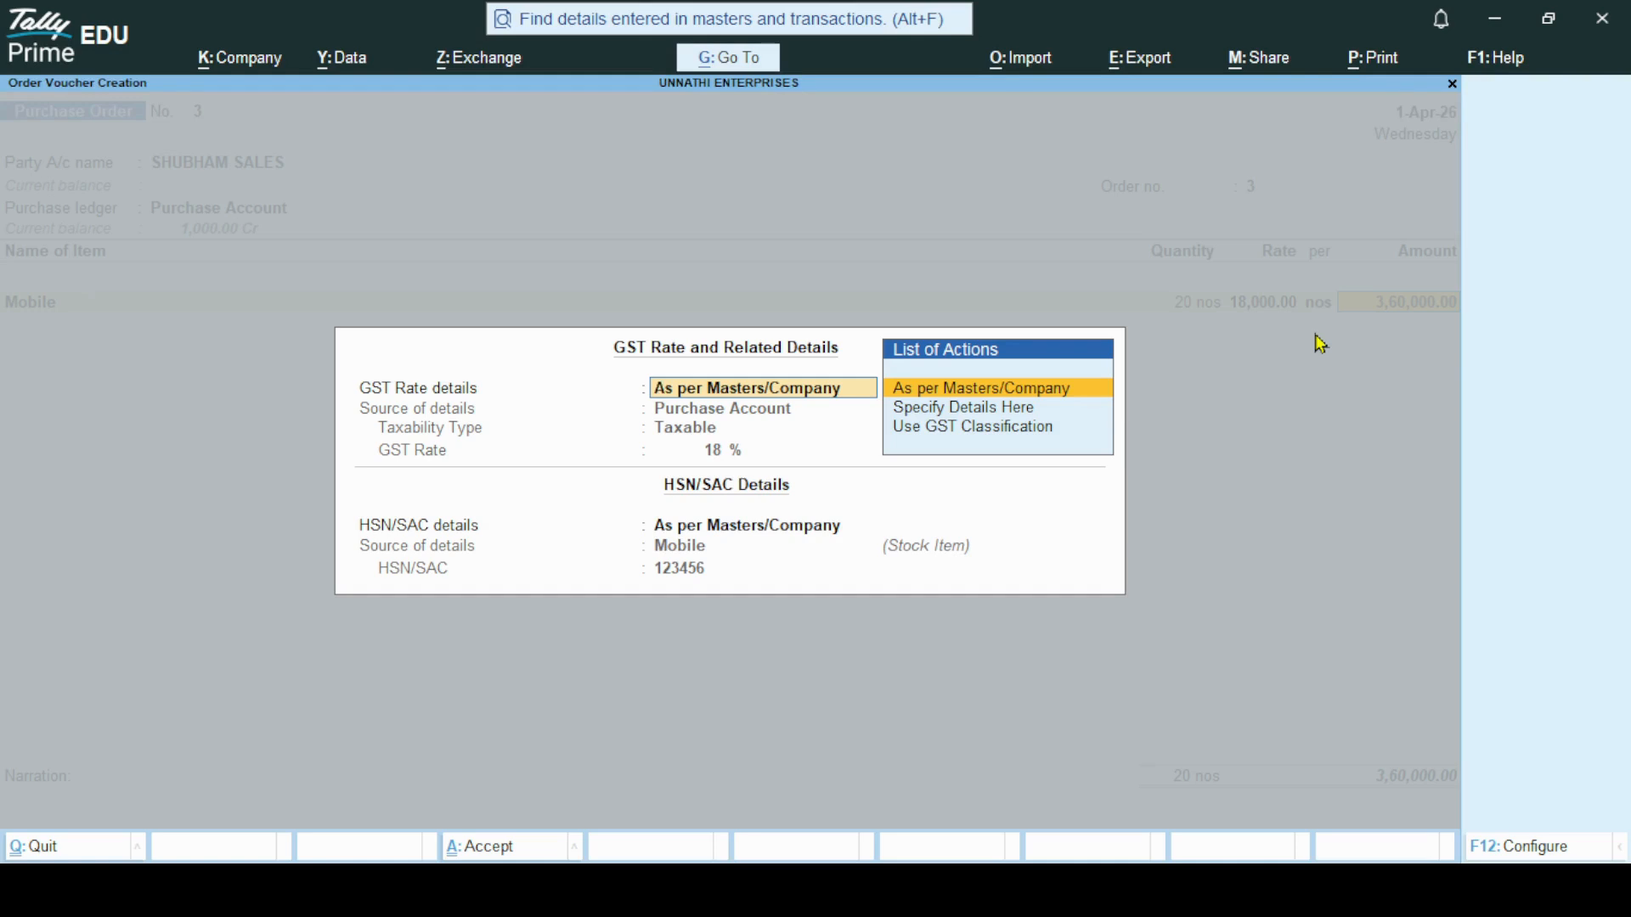
Keep the GST and HSN details as per masters, end the item list without a narration, and save the purchase order.
key(Return)
key(Return)
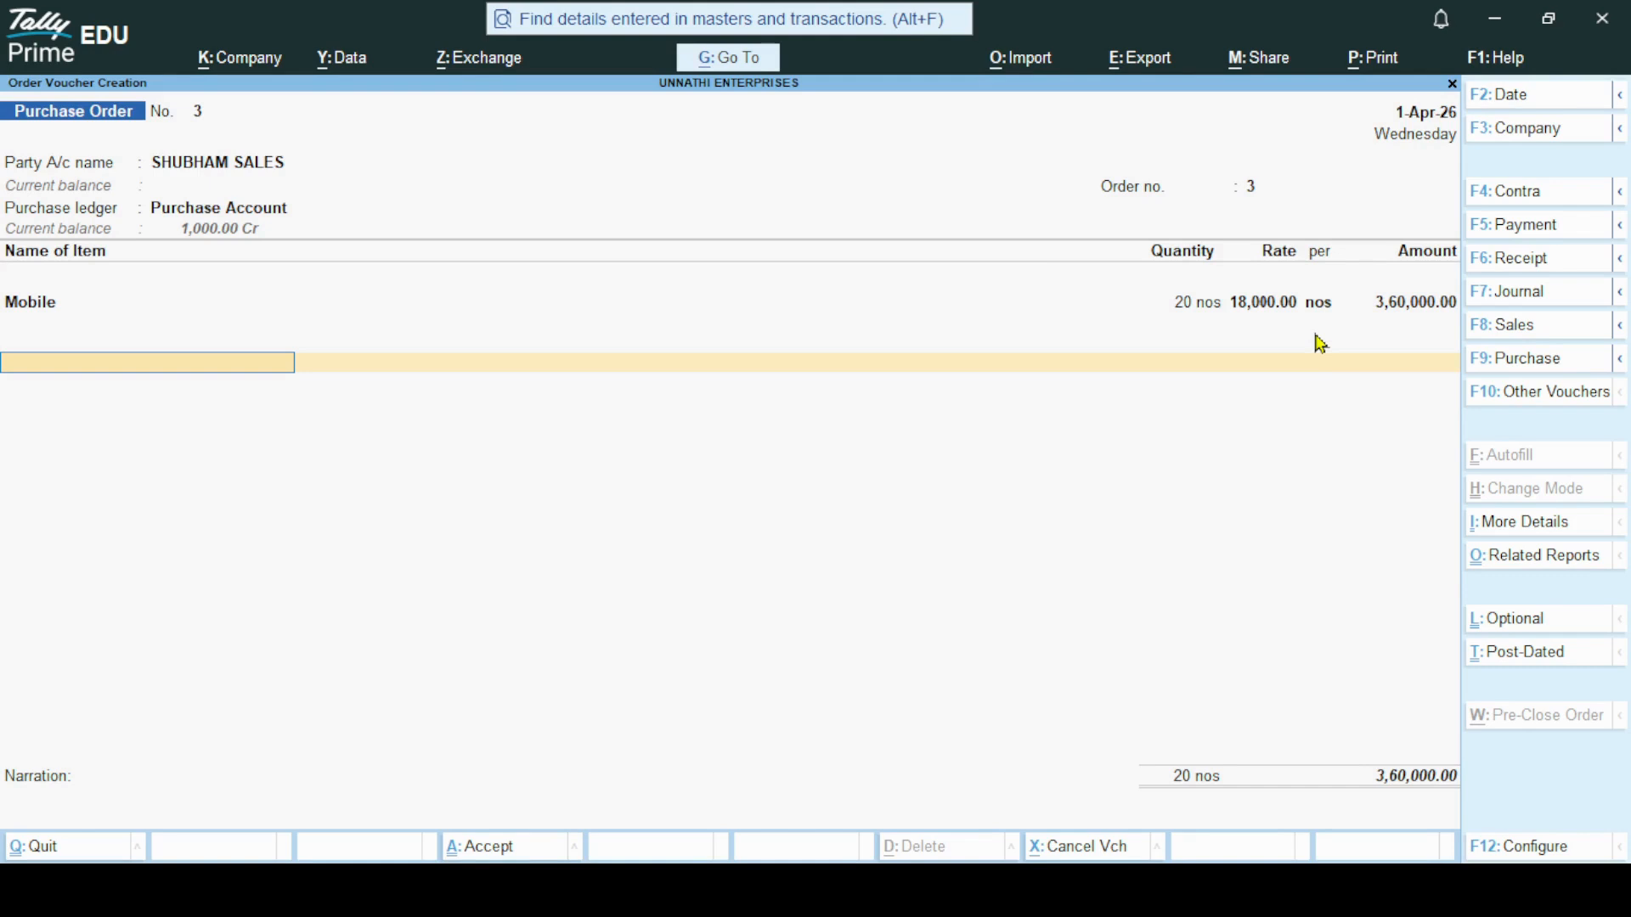
key(Return)
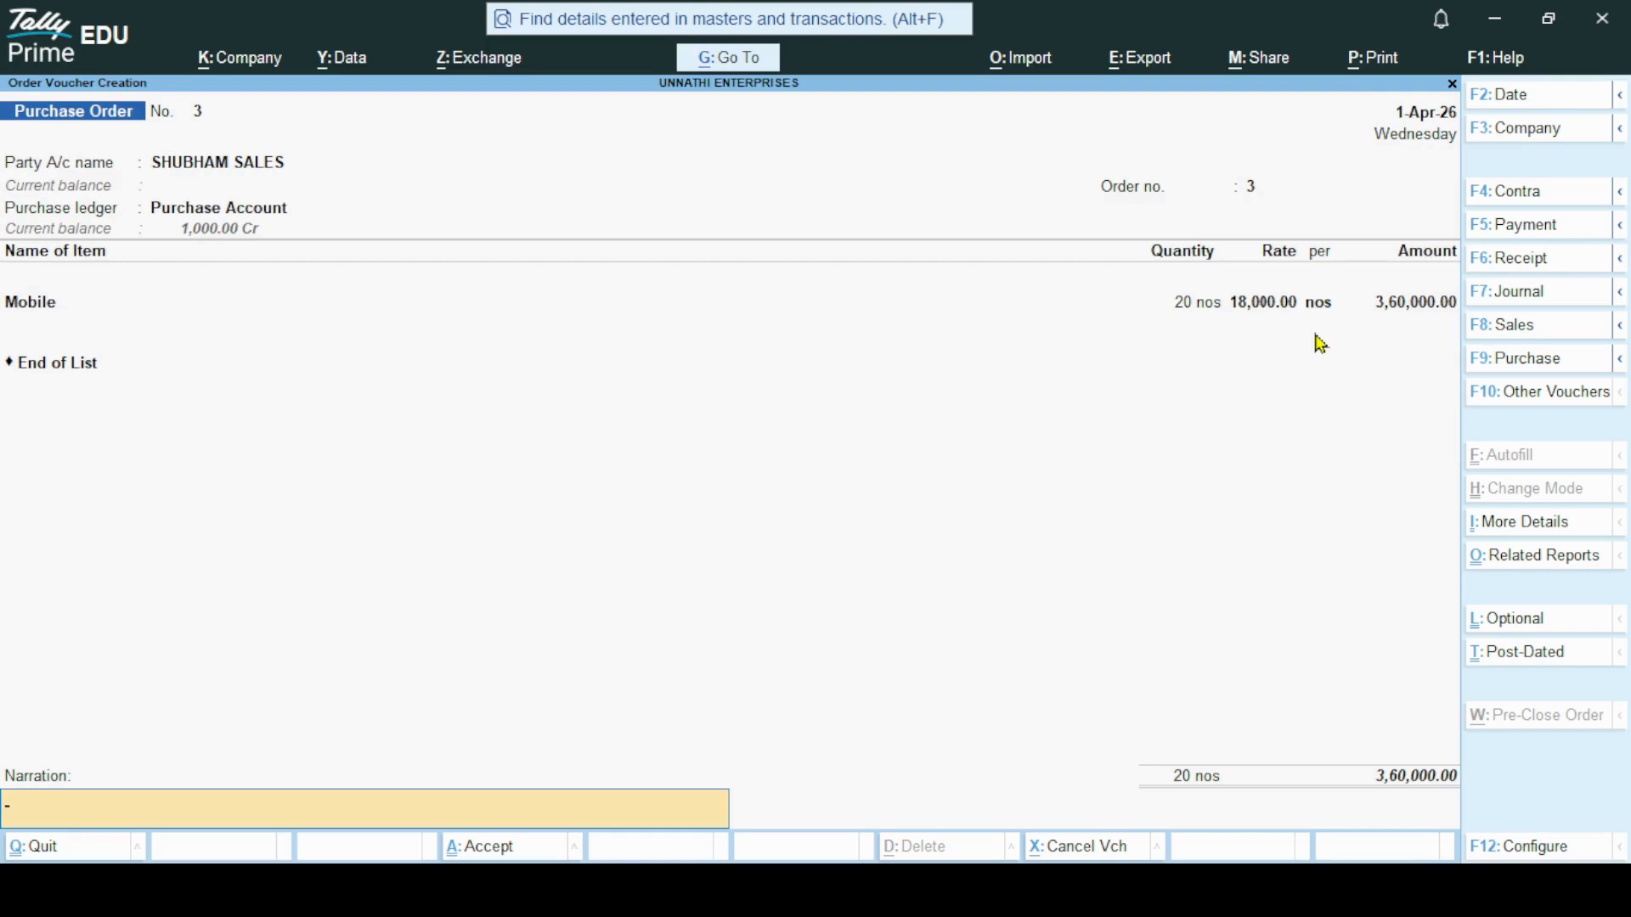
key(Return)
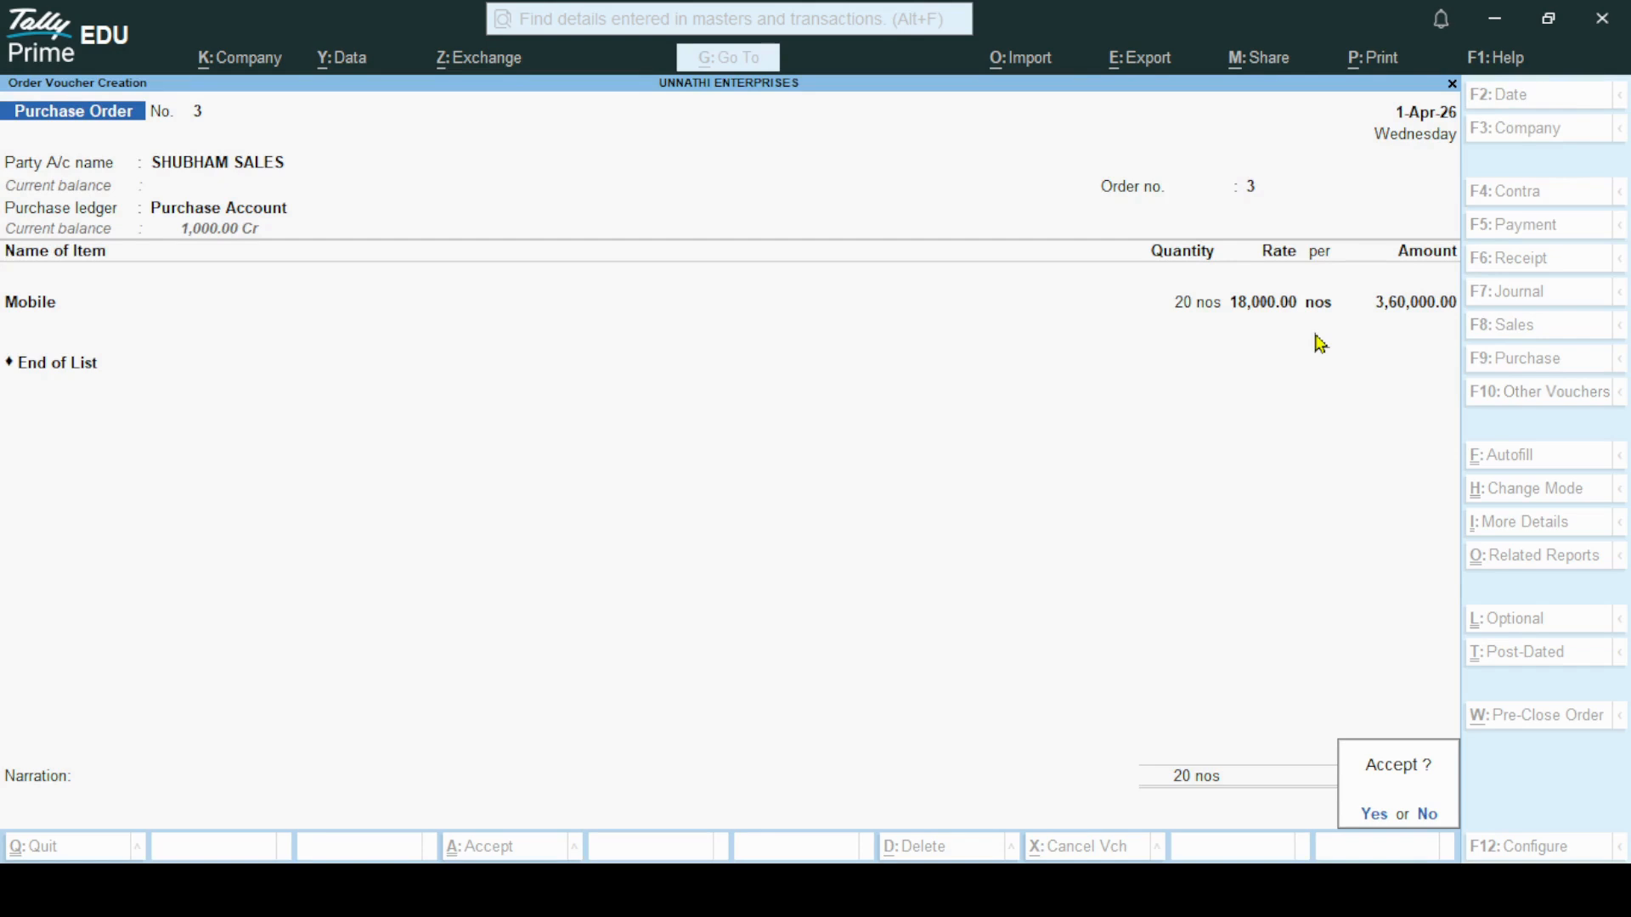
key(Return)
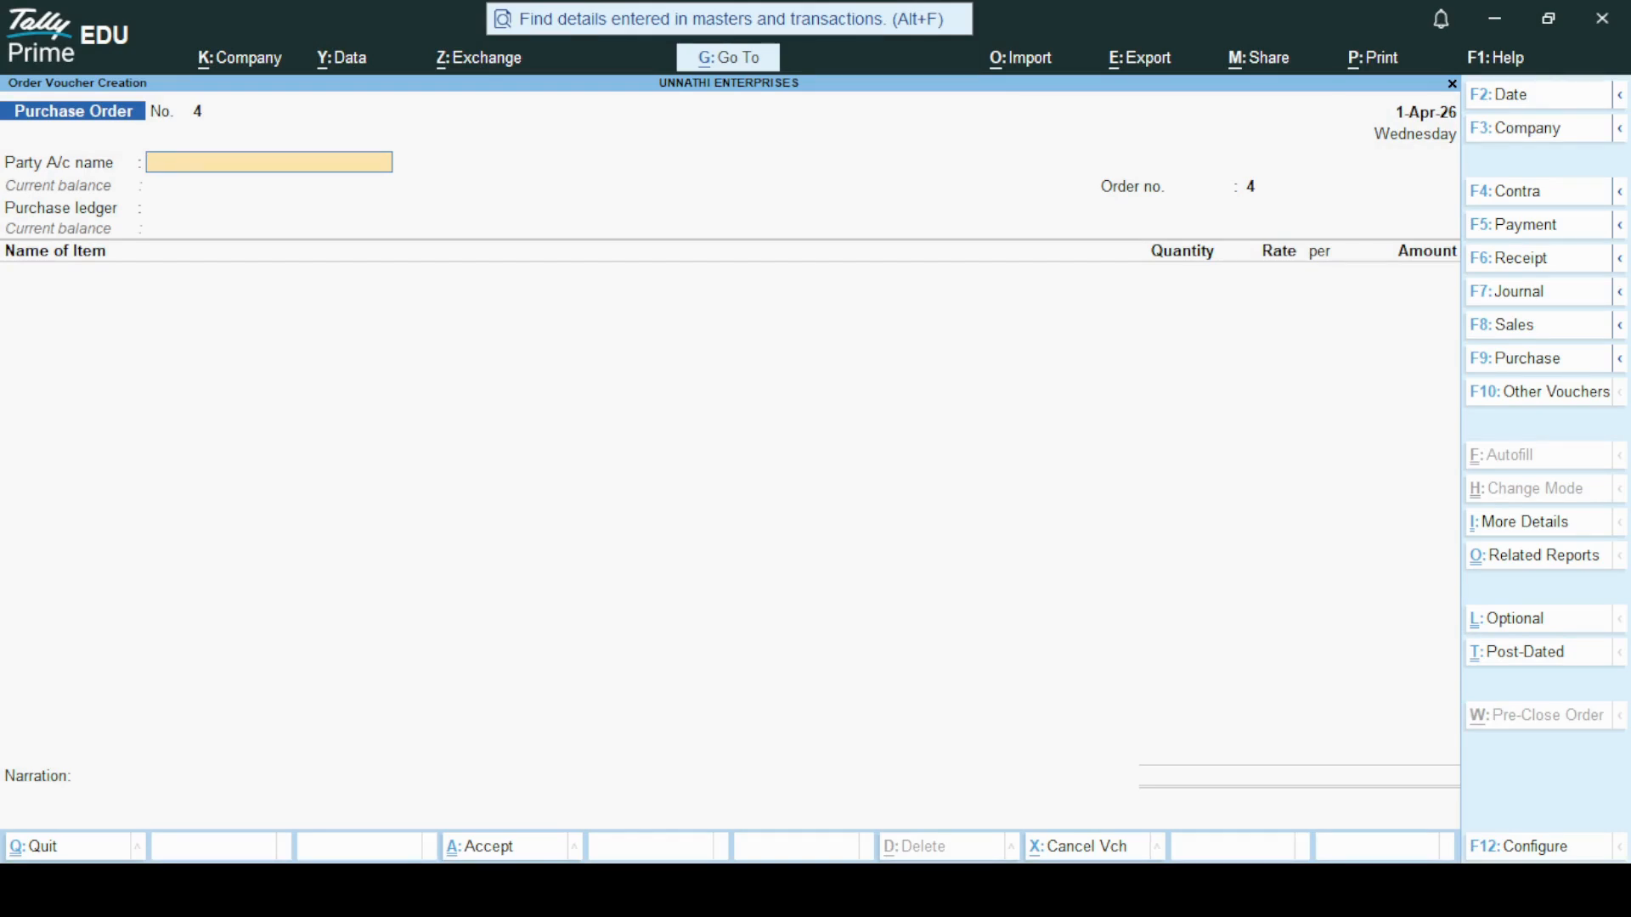
Reopen the purchase order just saved and show its print preview.
key(Page_Up)
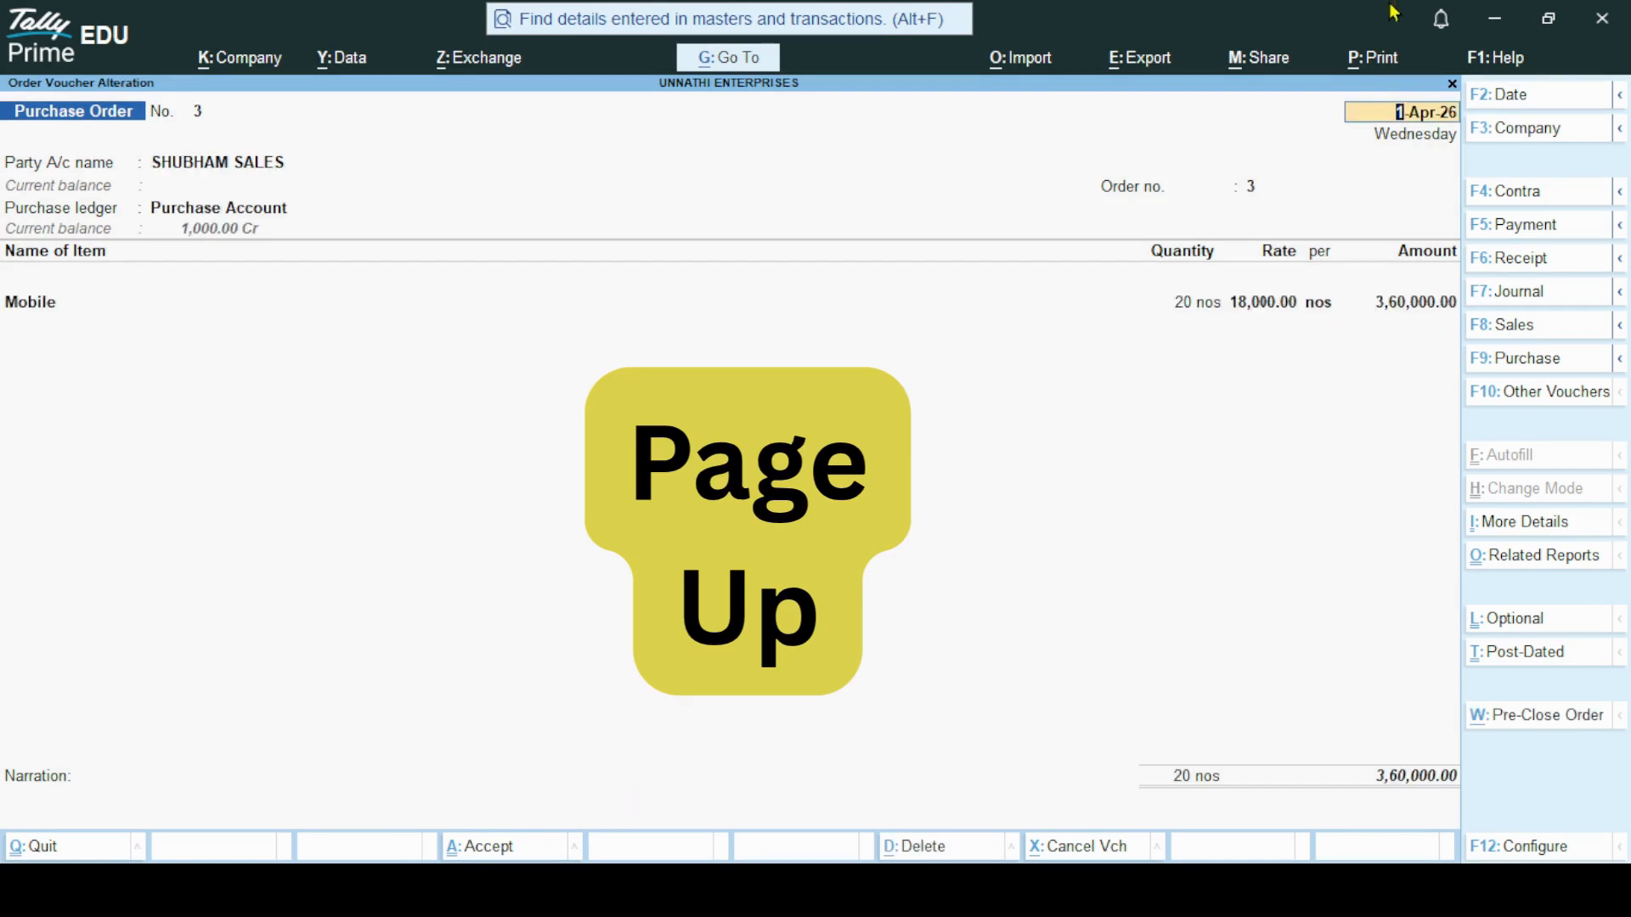
click(1380, 63)
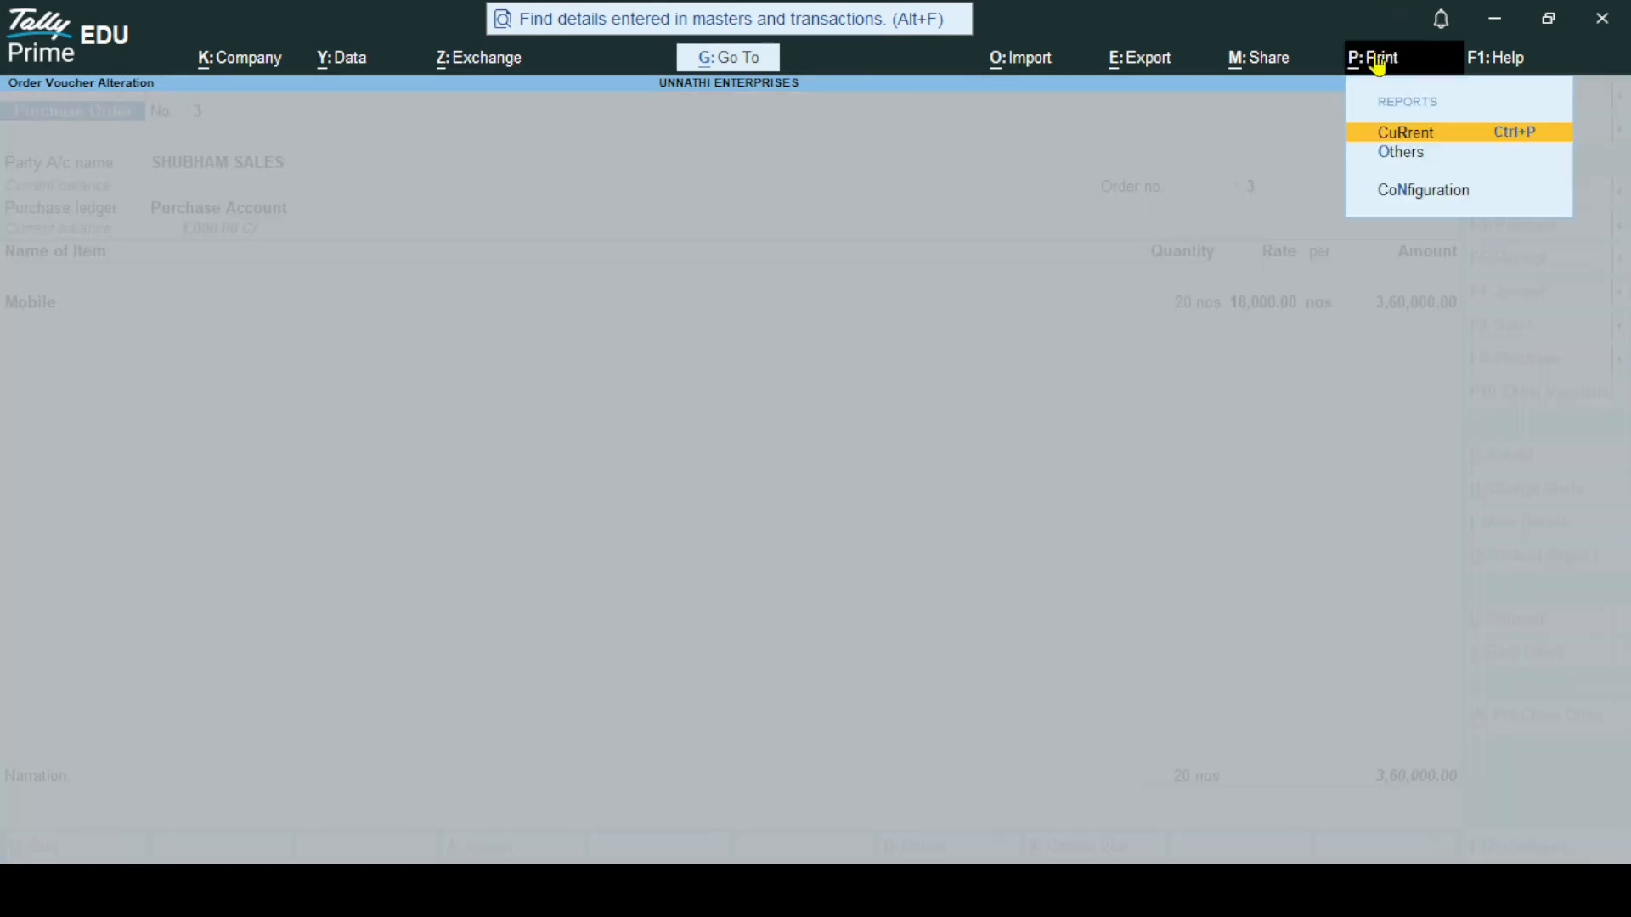
click(1398, 136)
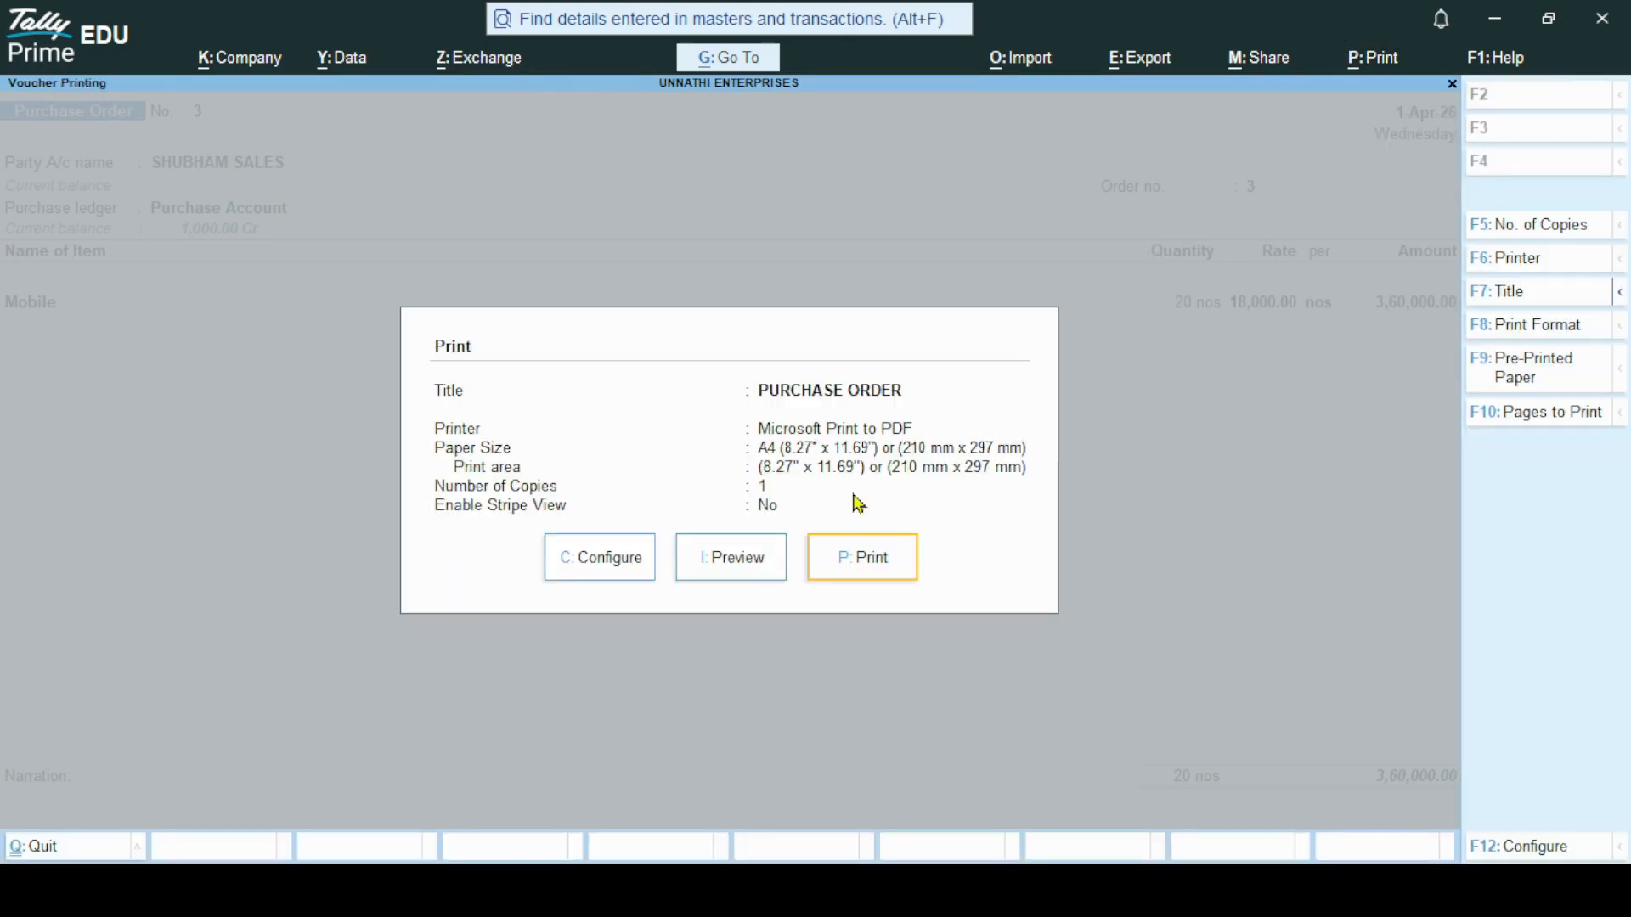
click(744, 560)
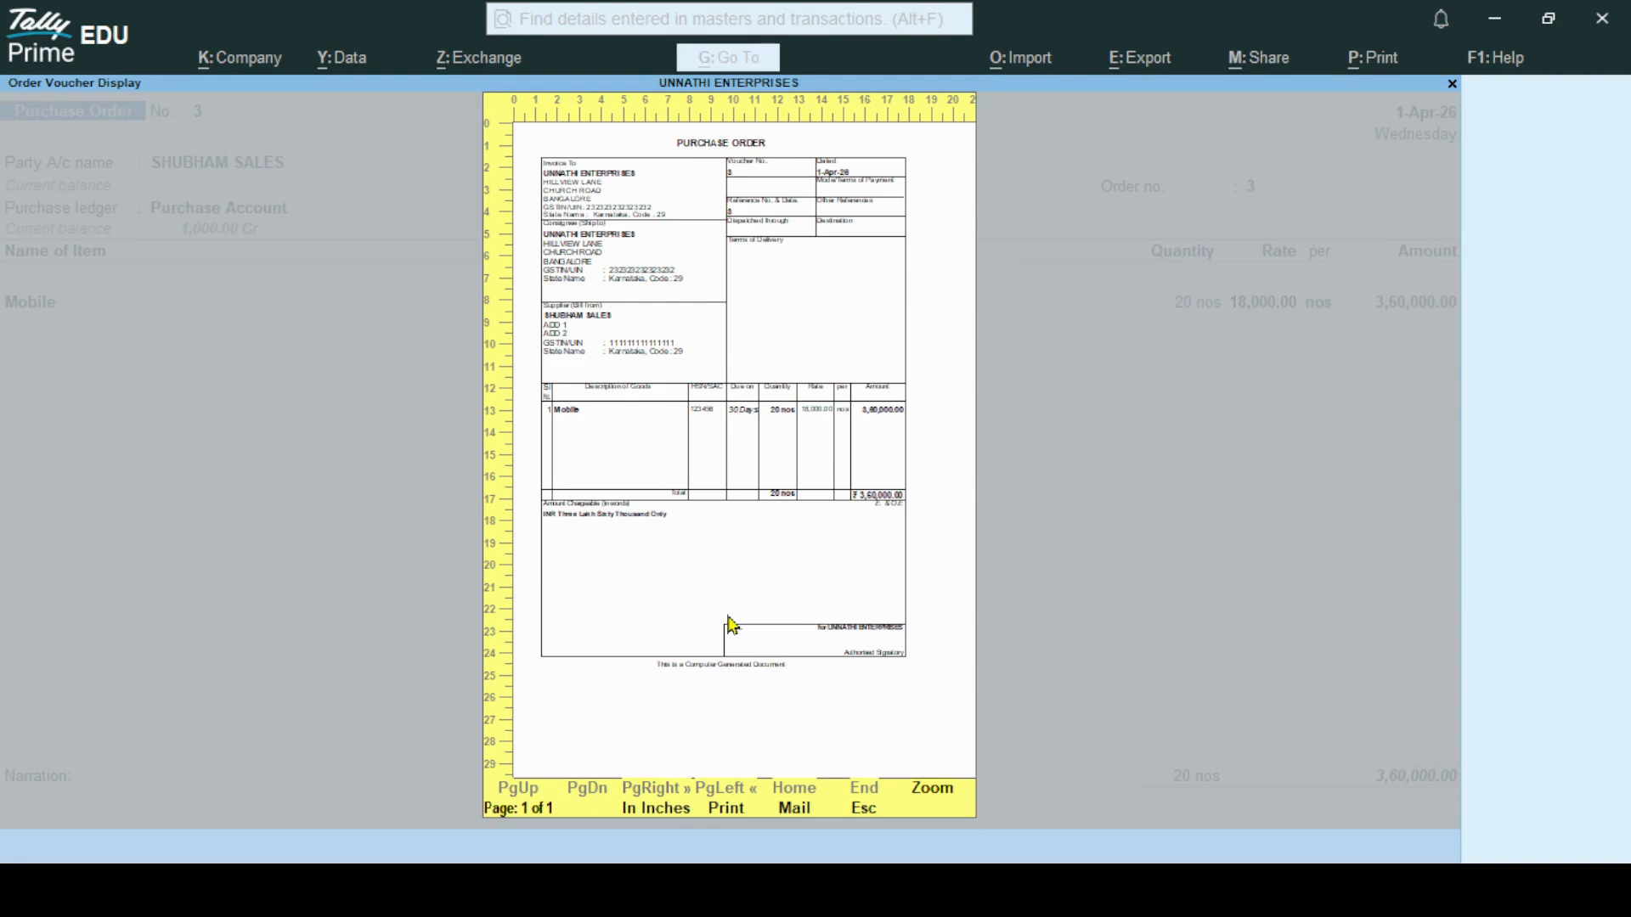
Zoom into the preview to examine the purchase order down to the signatory block, and return to the Gateway of Tally.
click(931, 794)
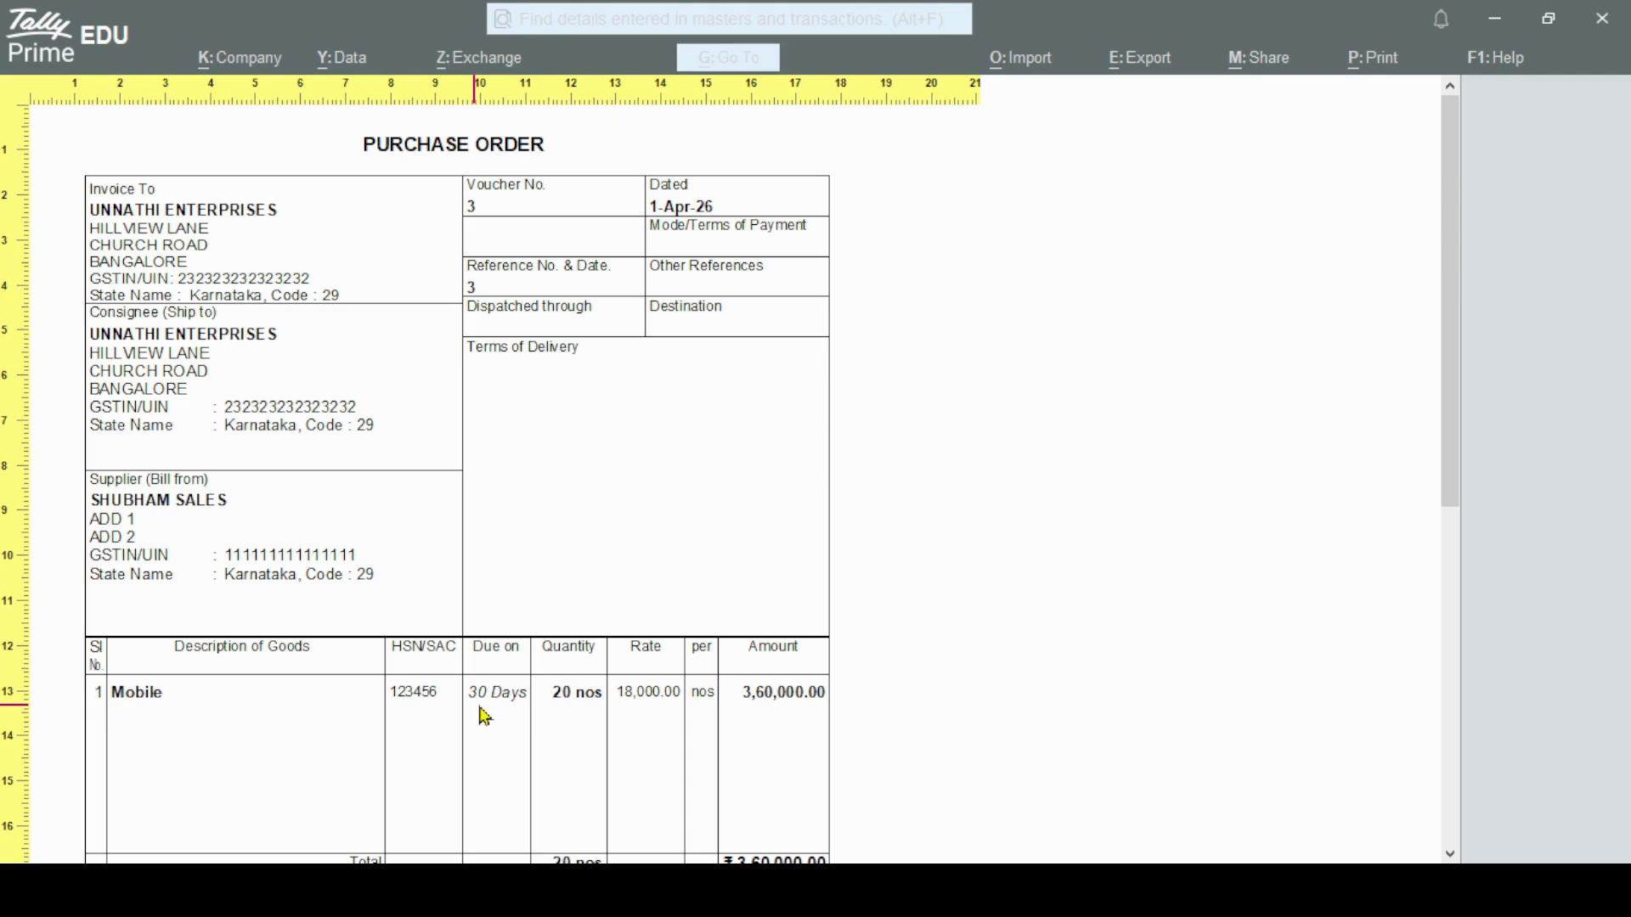
click(1450, 854)
click(1449, 854)
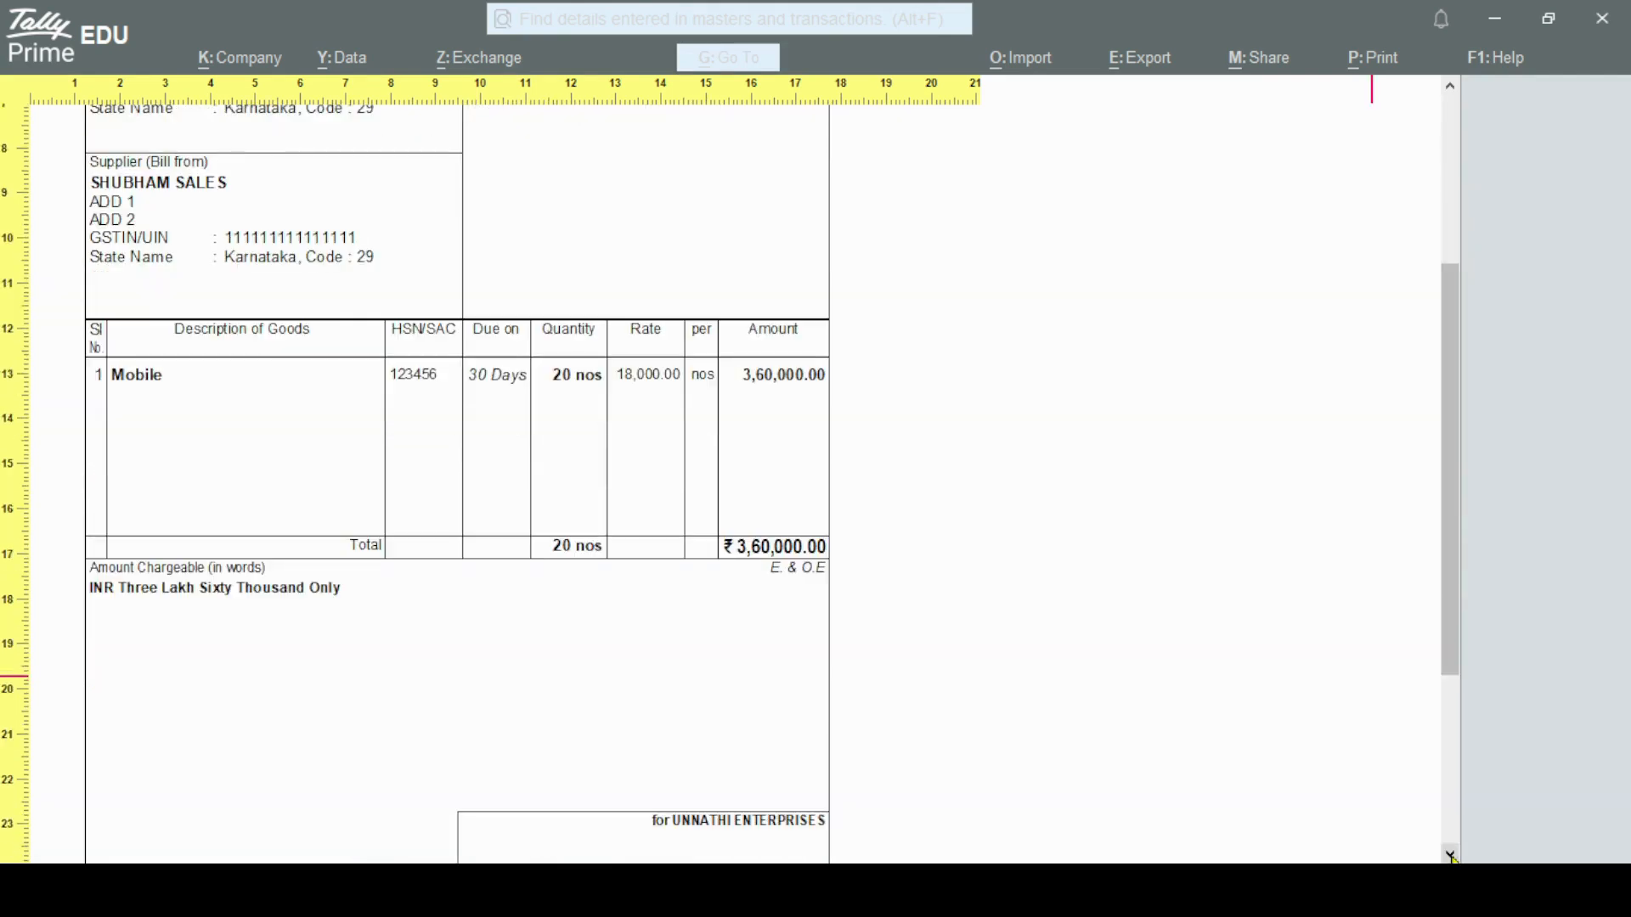
click(1450, 854)
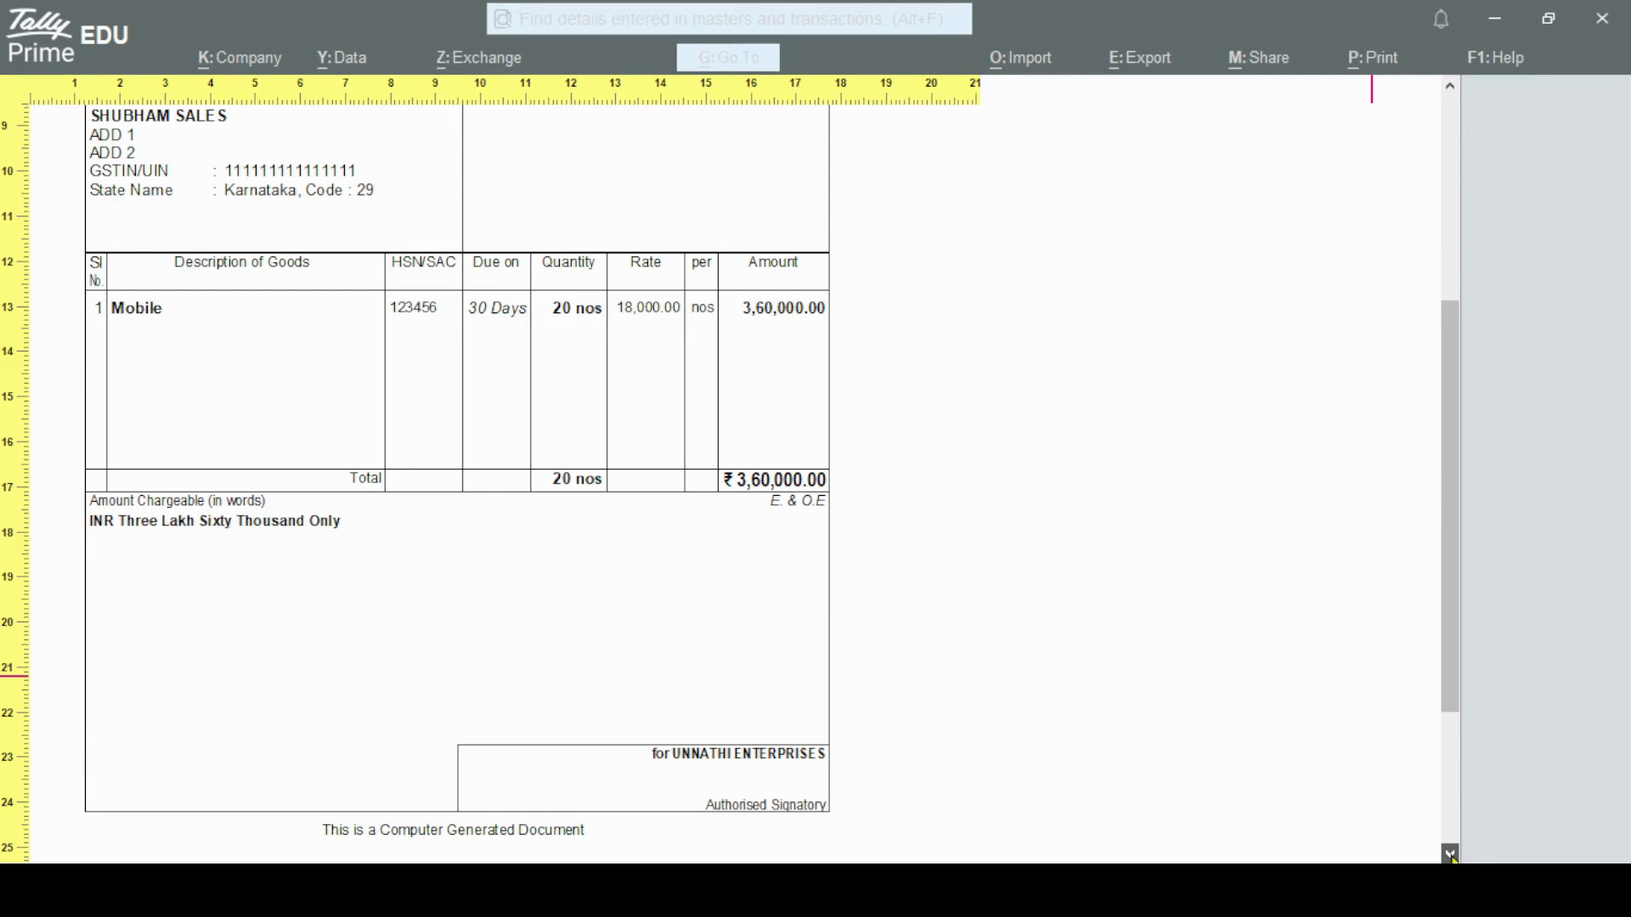
key(Escape)
key(Escape)
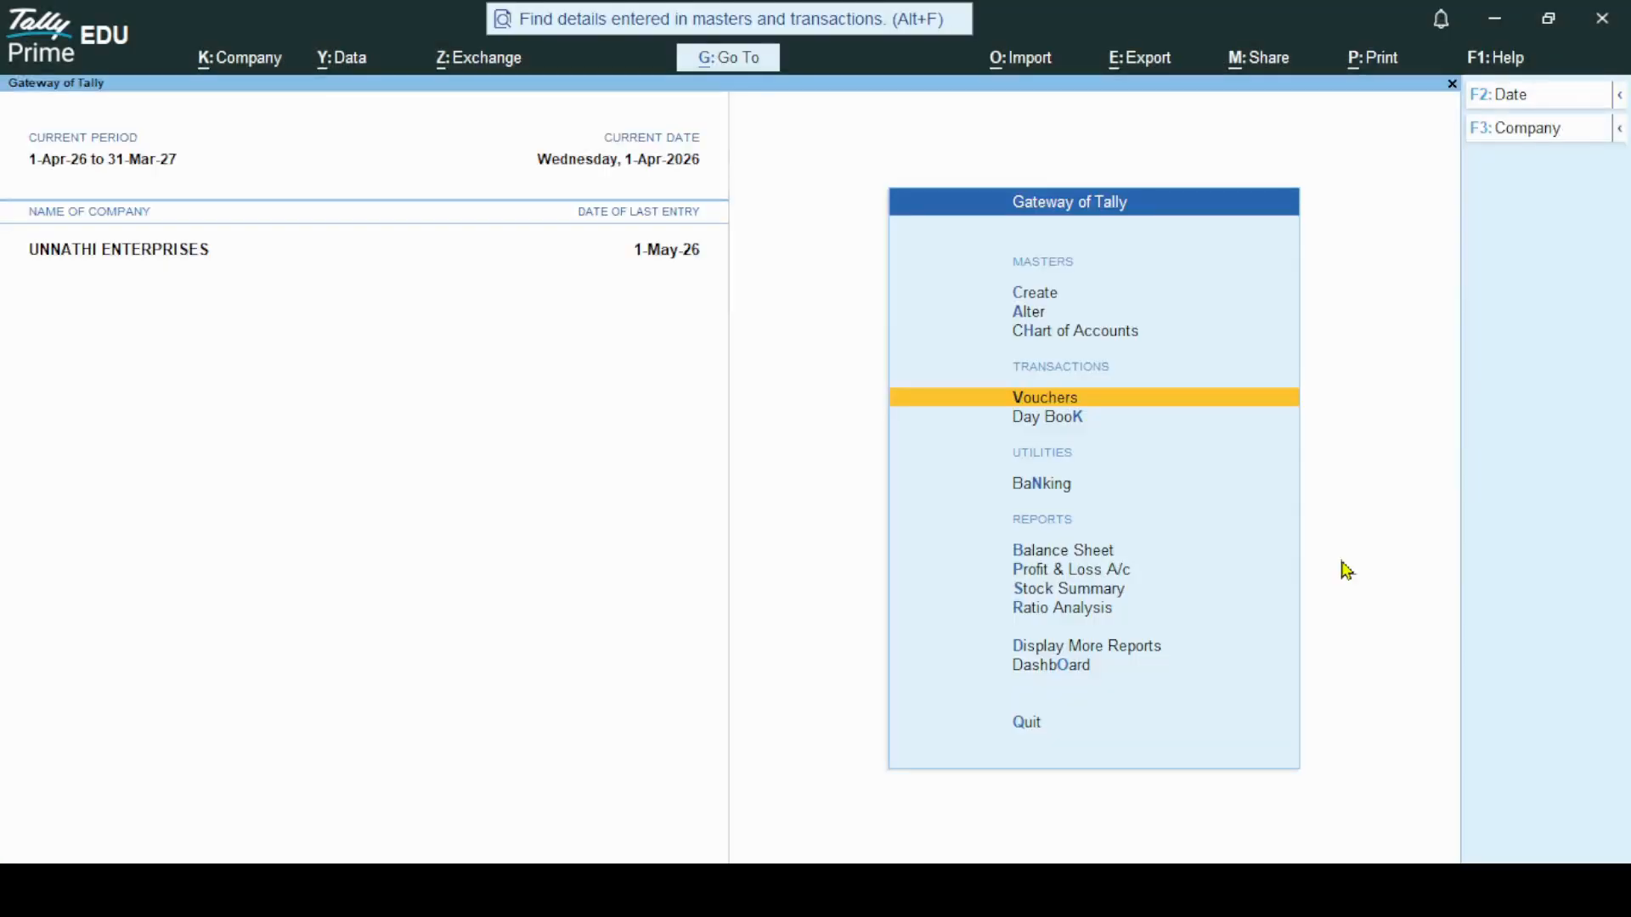
key(Escape)
Go to the Statements of Inventory among the additional reports.
key(Down)
key(Down)
key(Down)
key(Down)
key(Down)
key(Down)
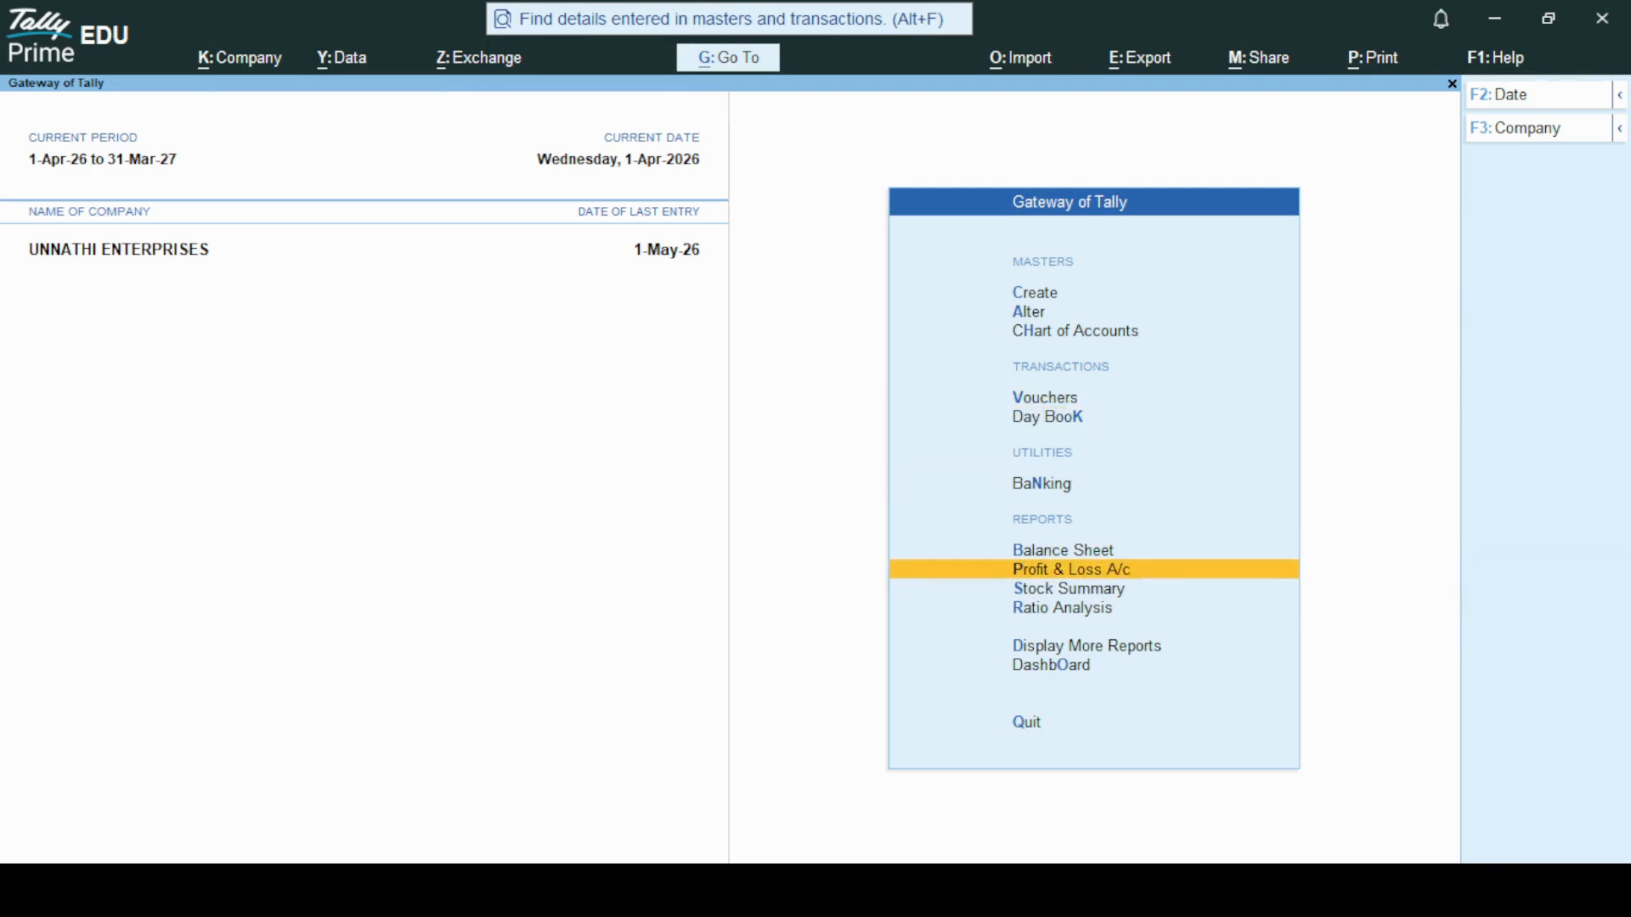
key(Down)
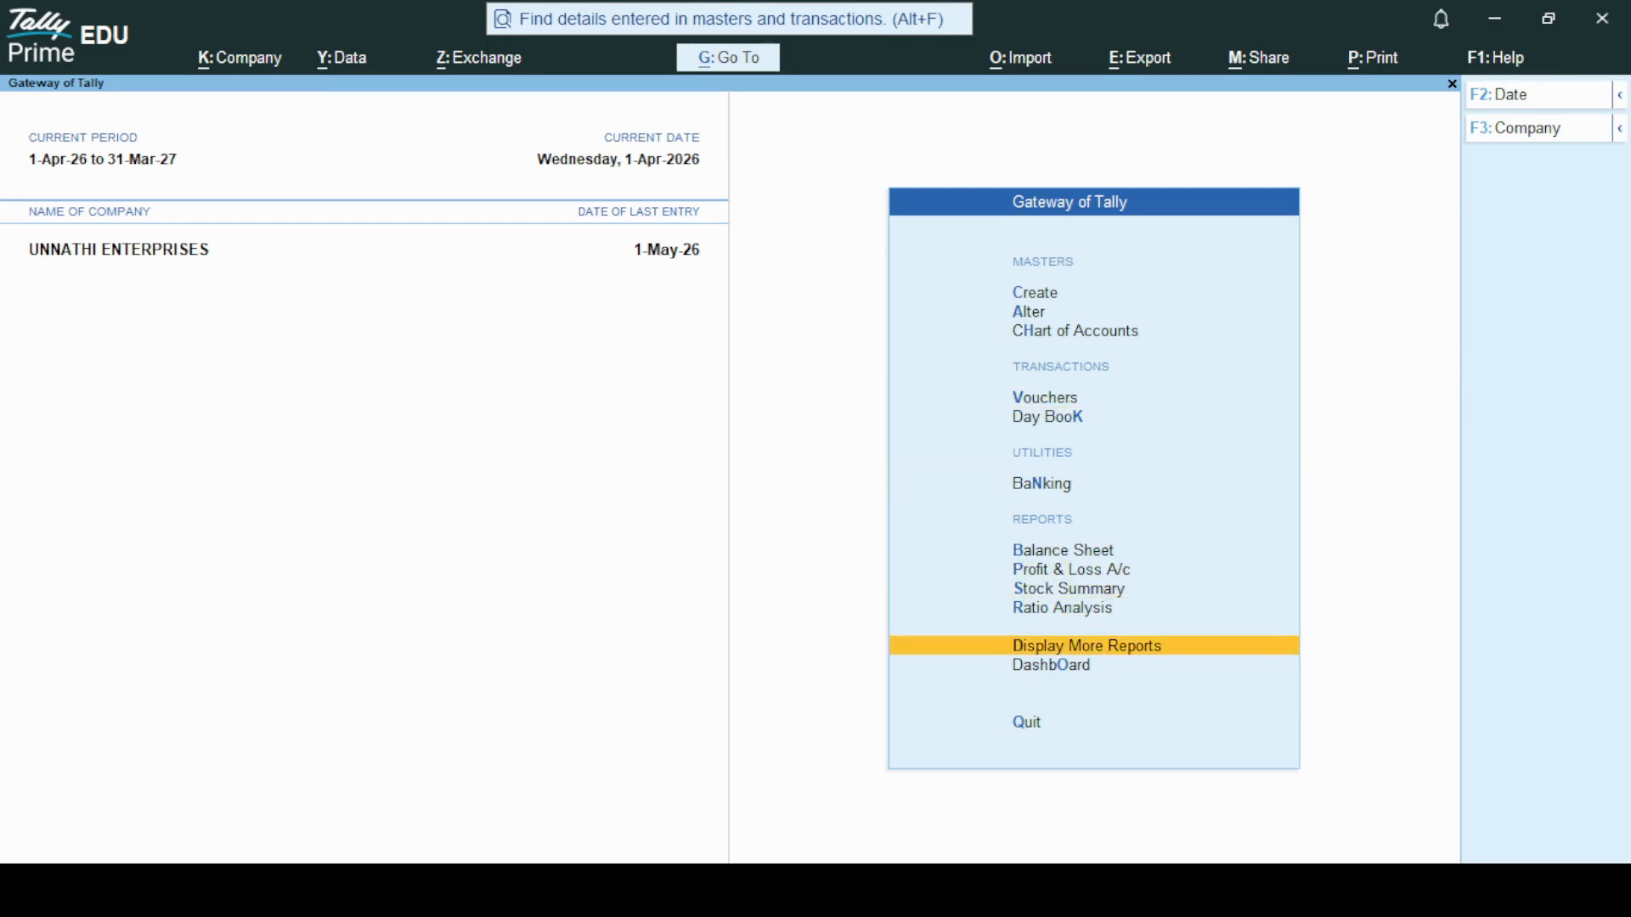
key(Return)
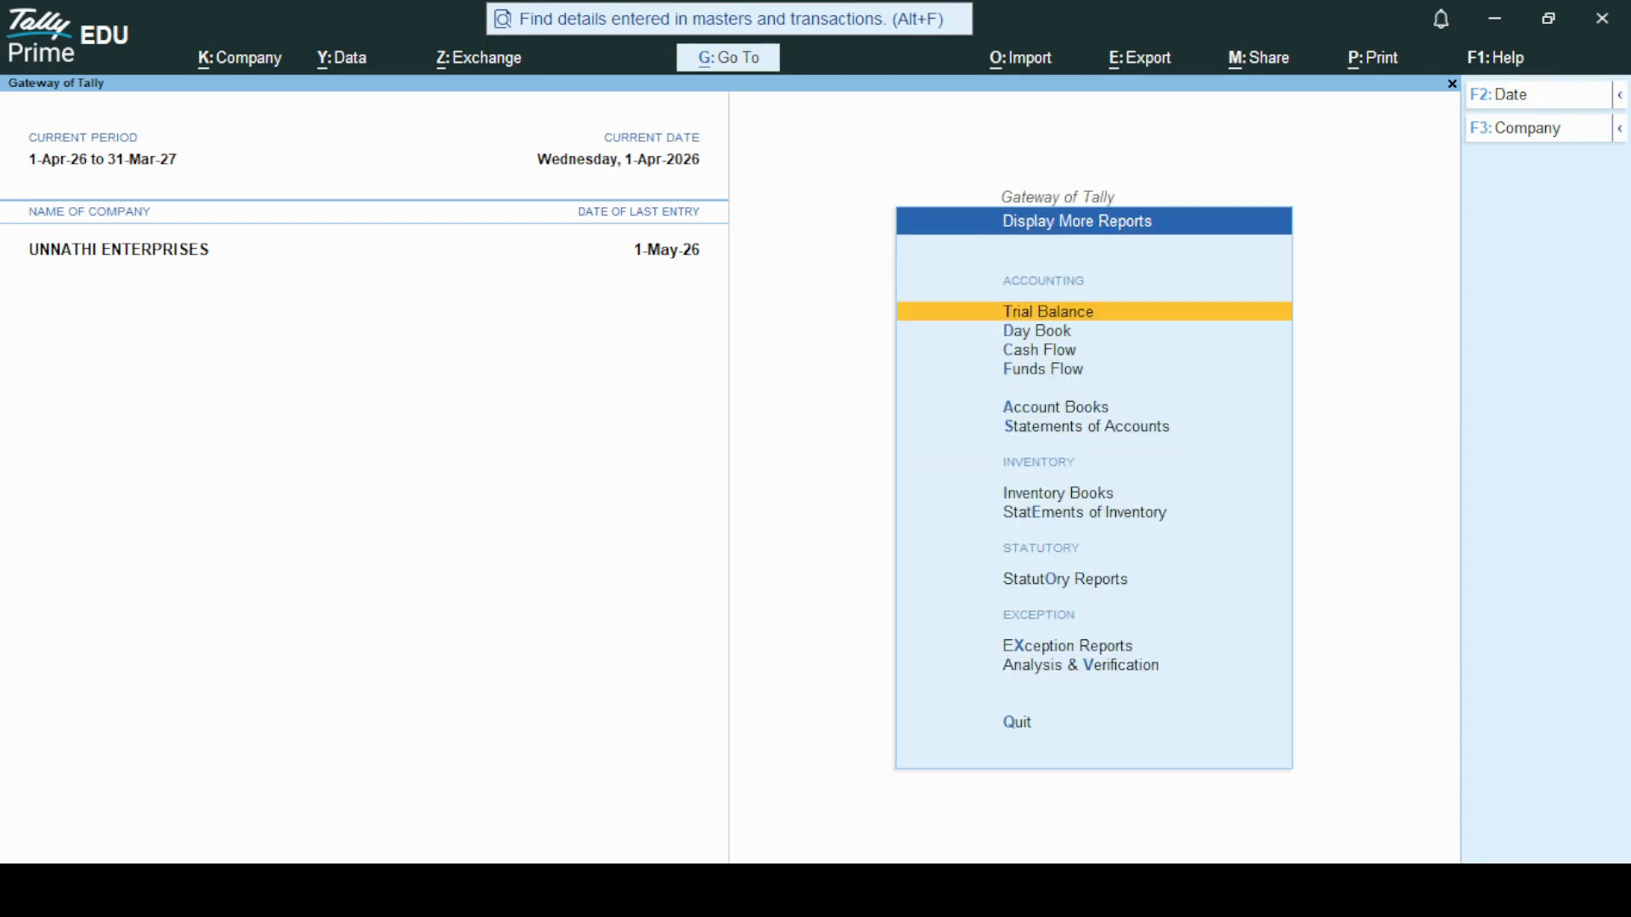
key(Down)
key(Down)
key(Down)
key(Down)
key(Down)
key(Down)
key(Down)
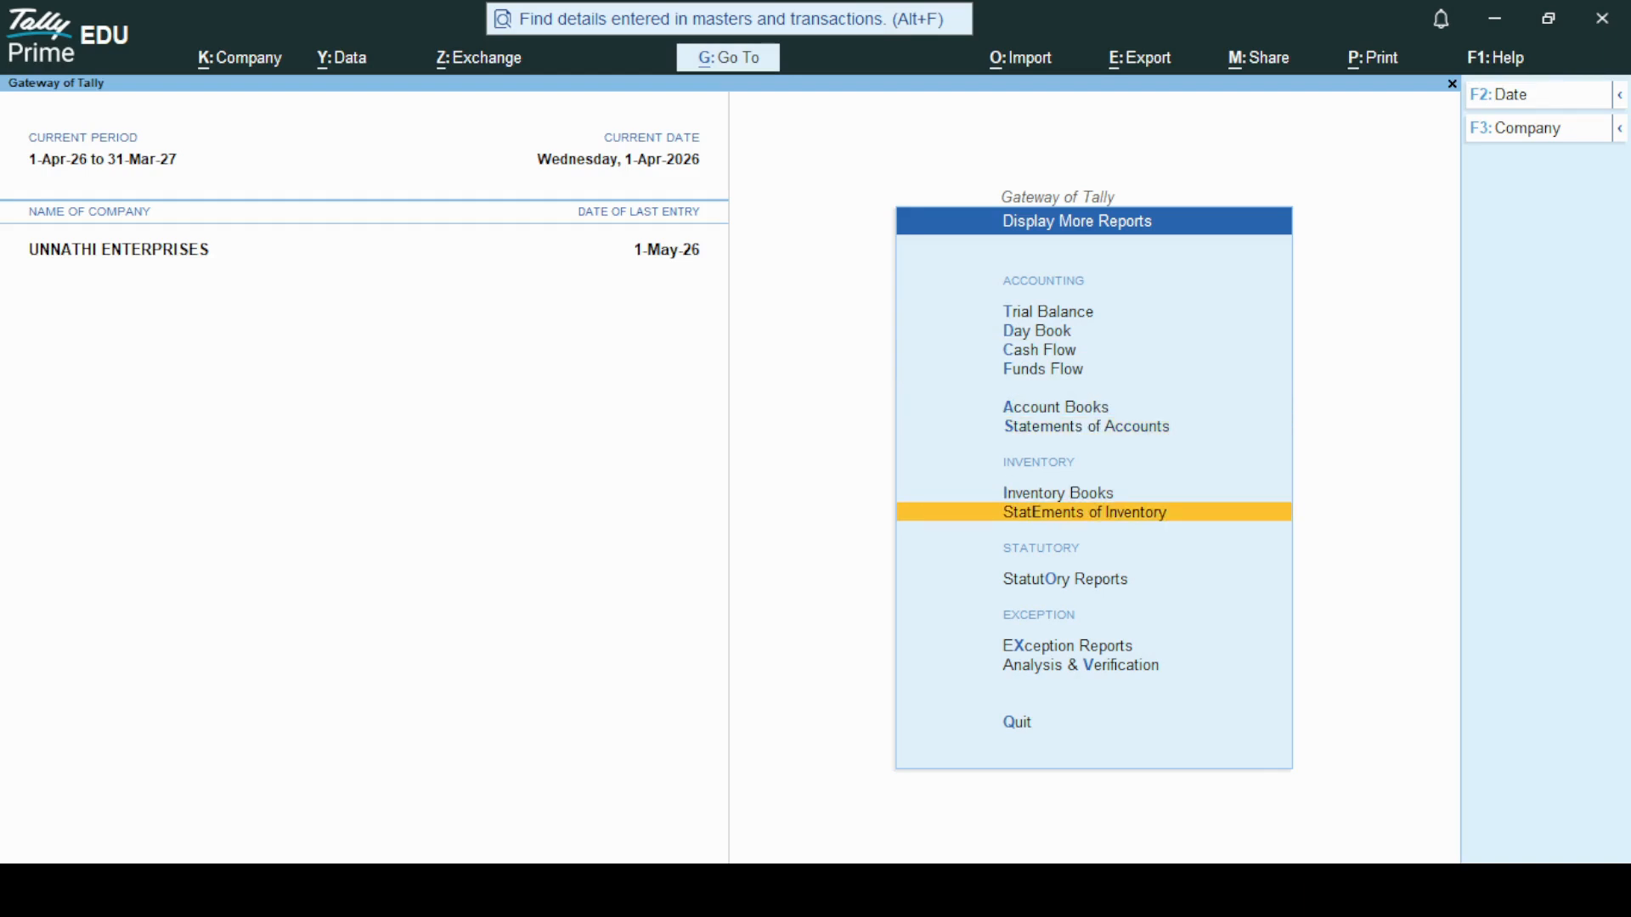
key(Return)
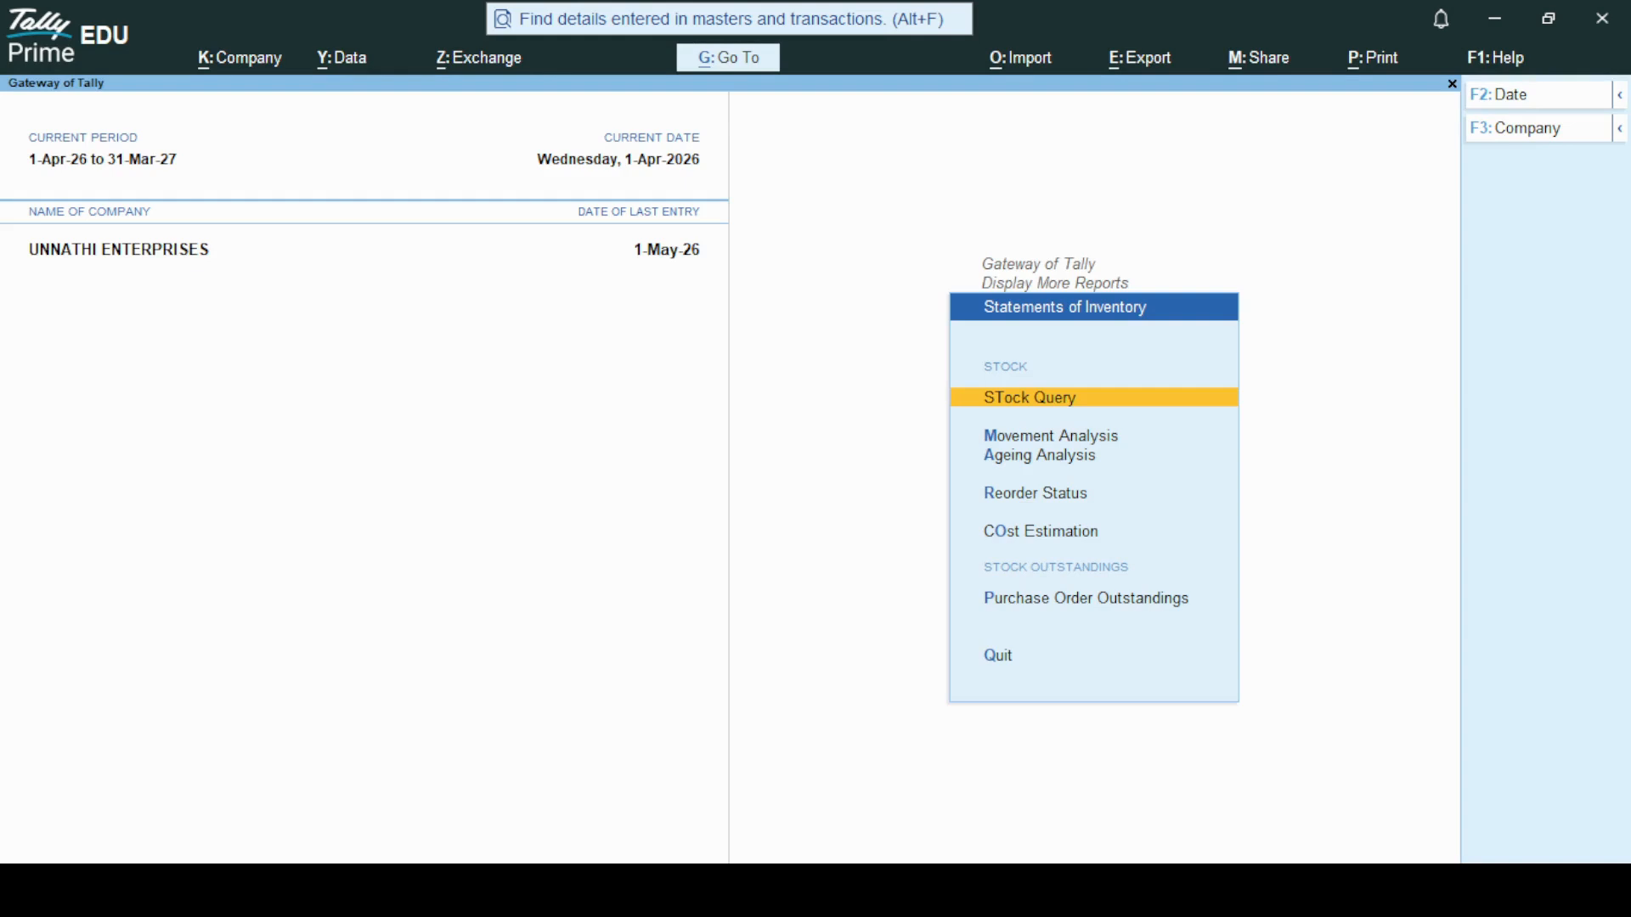
Open the Purchase Order Outstandings report by Stock Item.
key(Down)
key(Down)
key(Down)
key(Down)
key(Down)
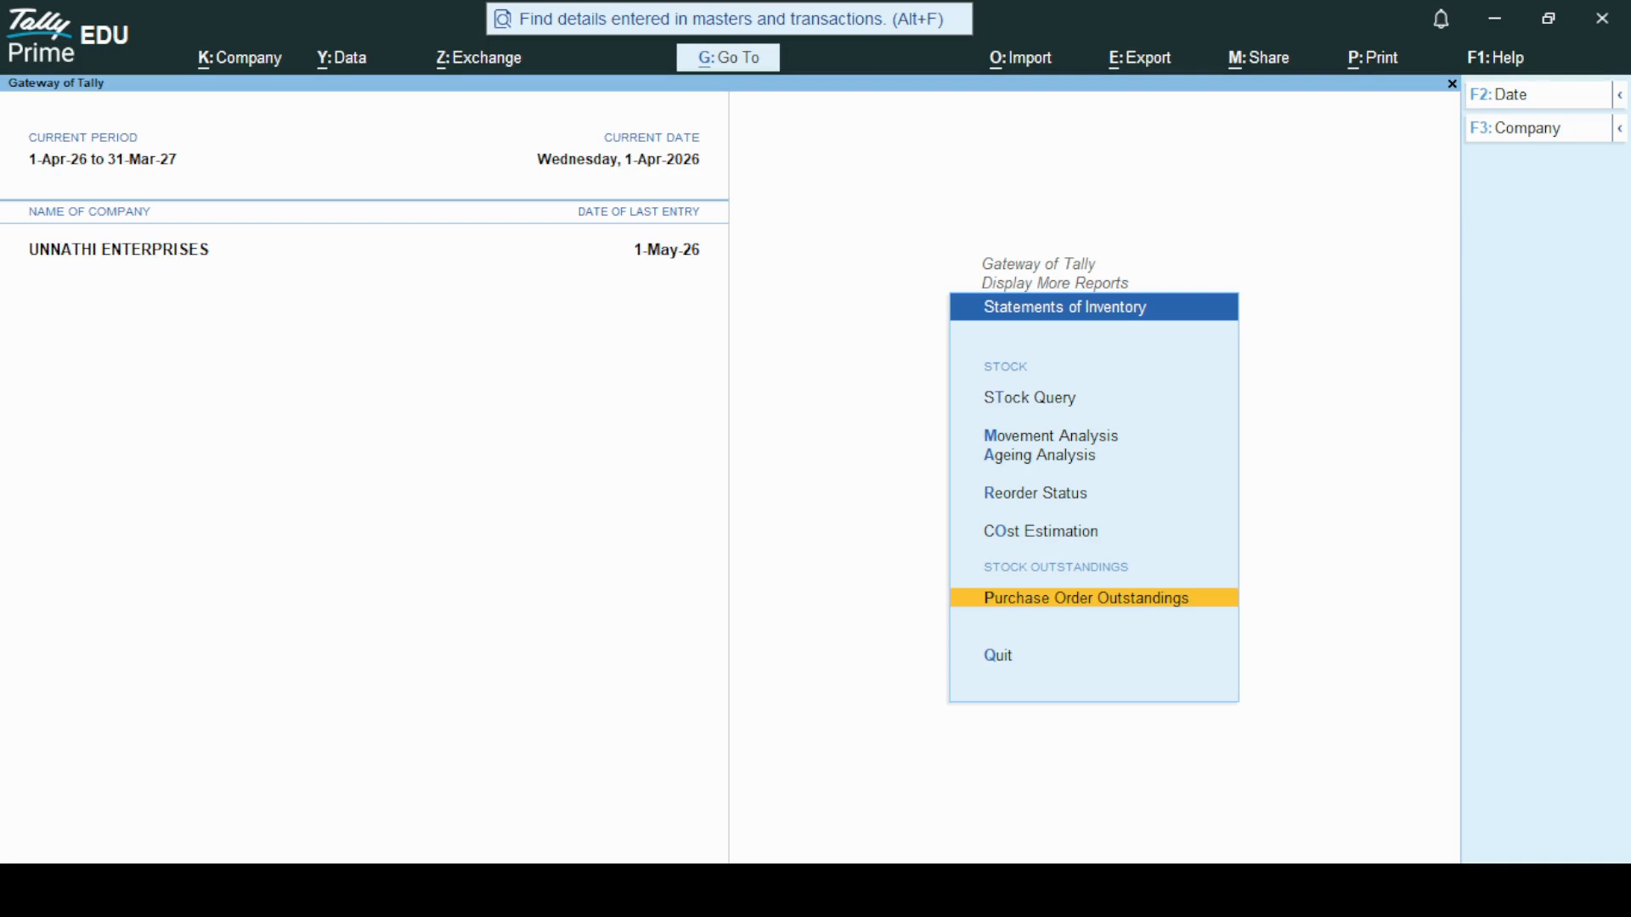
key(Return)
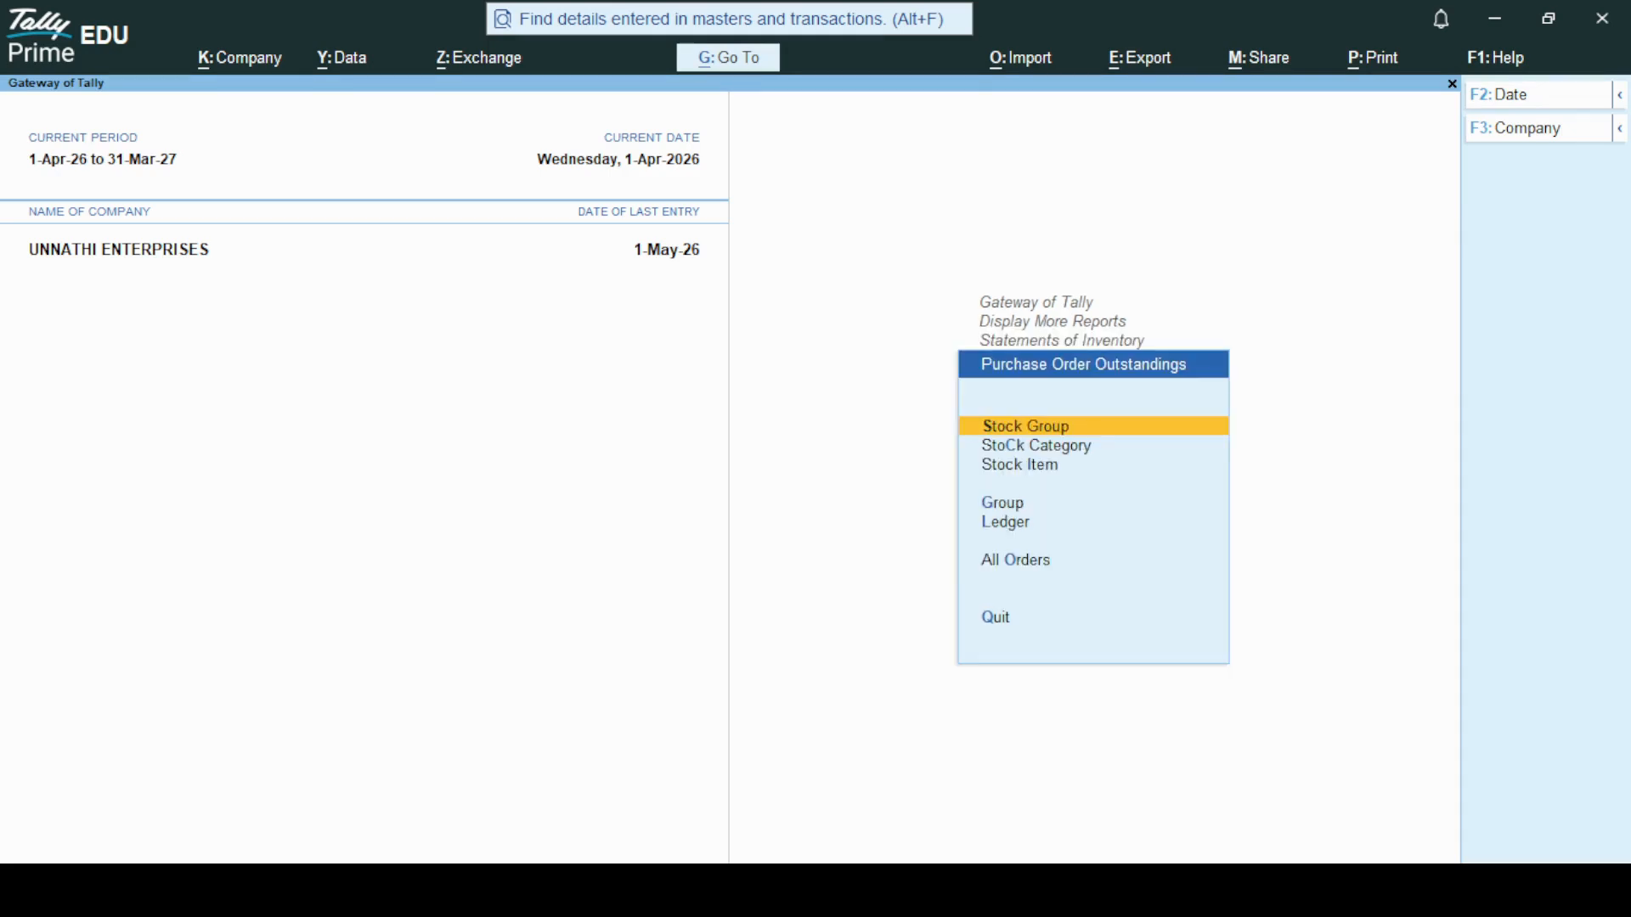
key(Down)
key(Down)
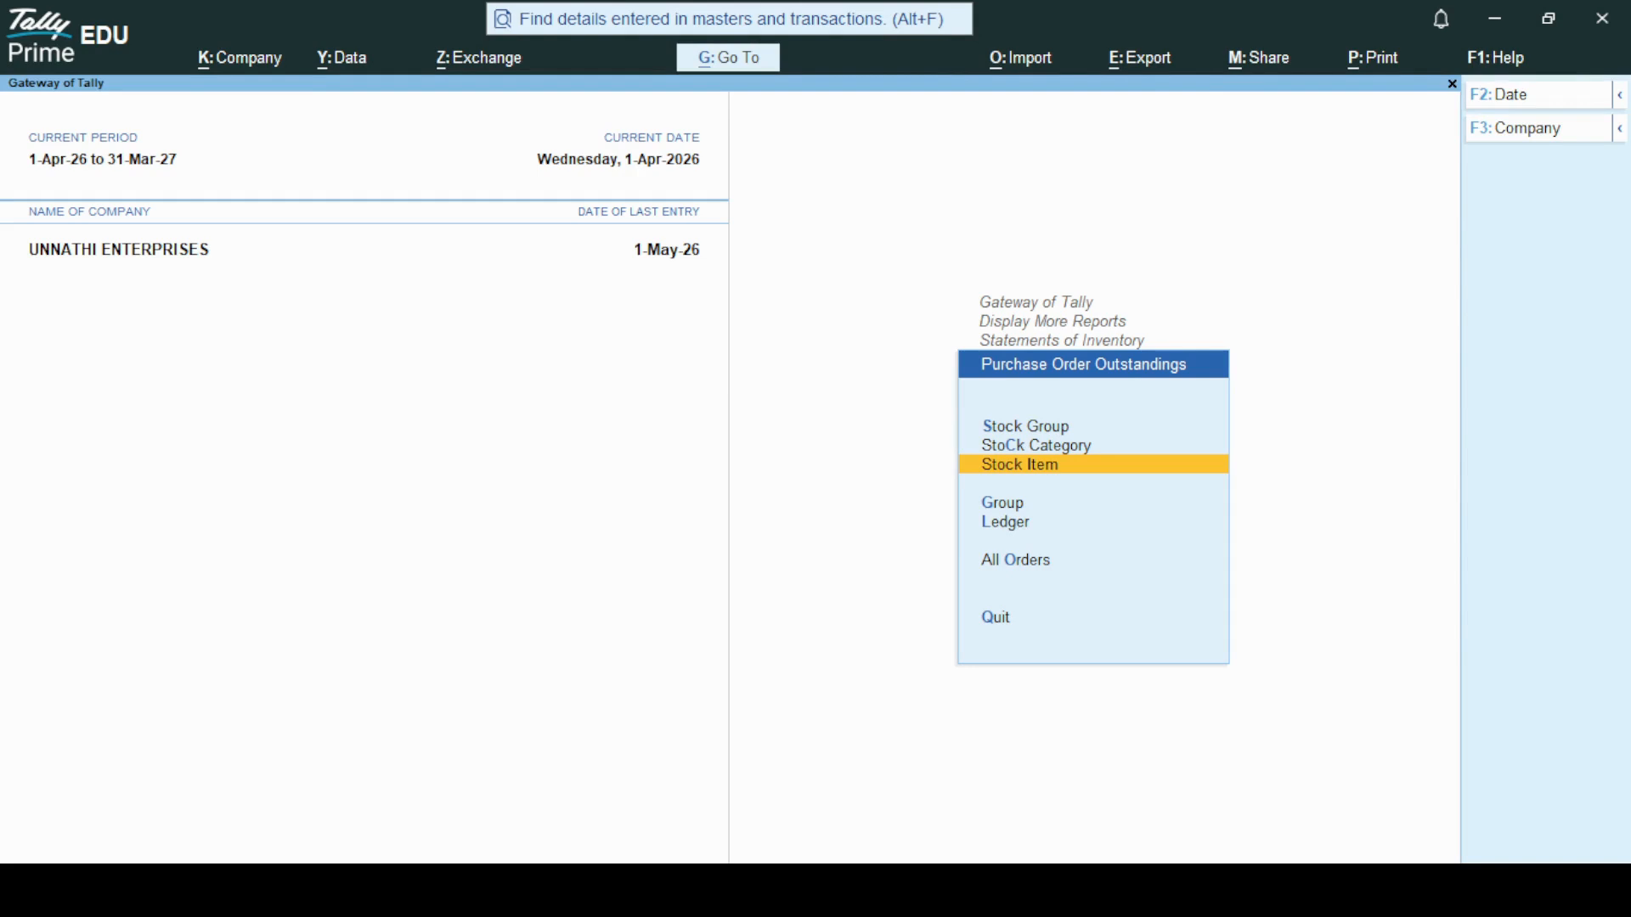
key(Return)
Select the stock item Mobile to view its outstanding purchase orders.
key(Down)
key(Down)
key(Down)
key(Down)
key(Down)
key(Down)
key(Down)
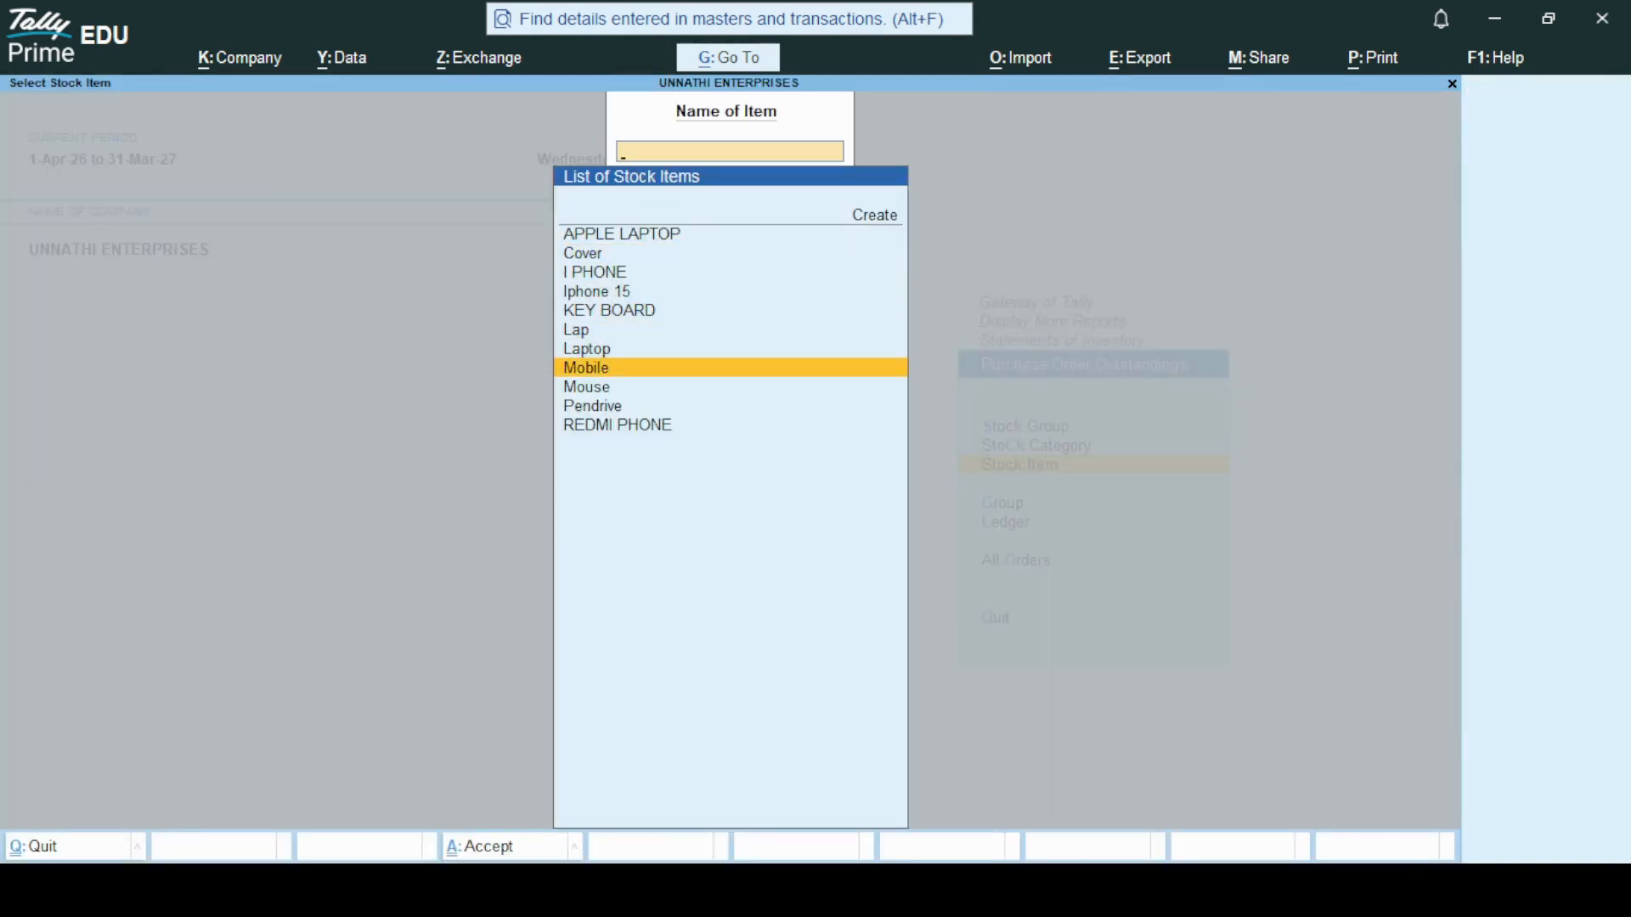
key(Return)
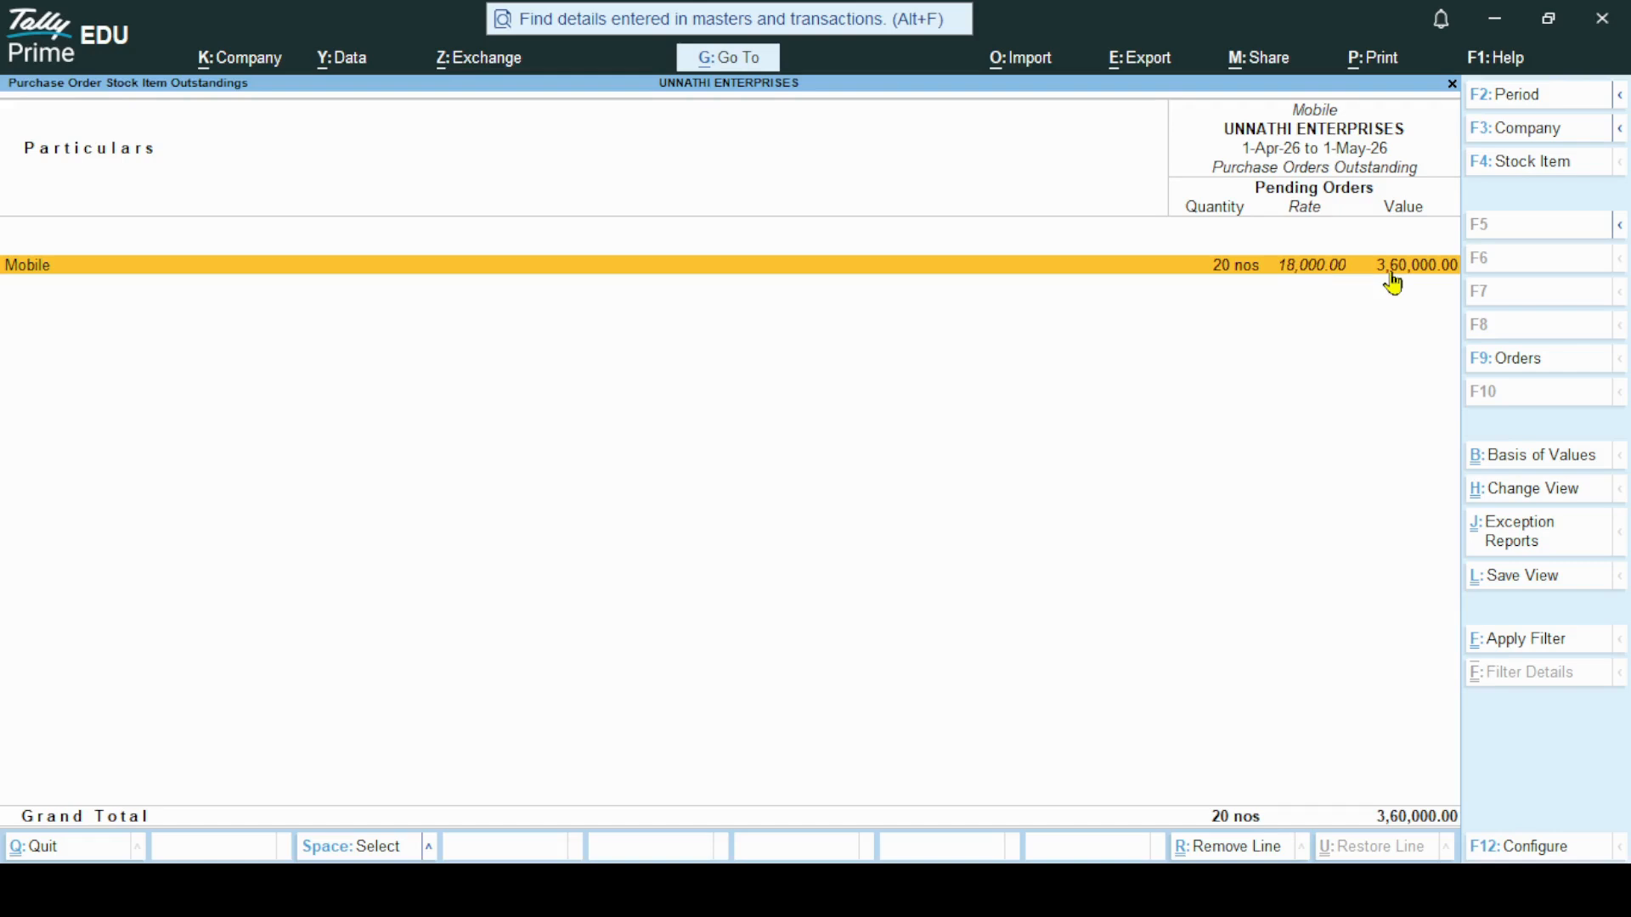
Leave the Mobile outstanding orders and open the Purchase Order Outstandings report by Ledger.
key(Escape)
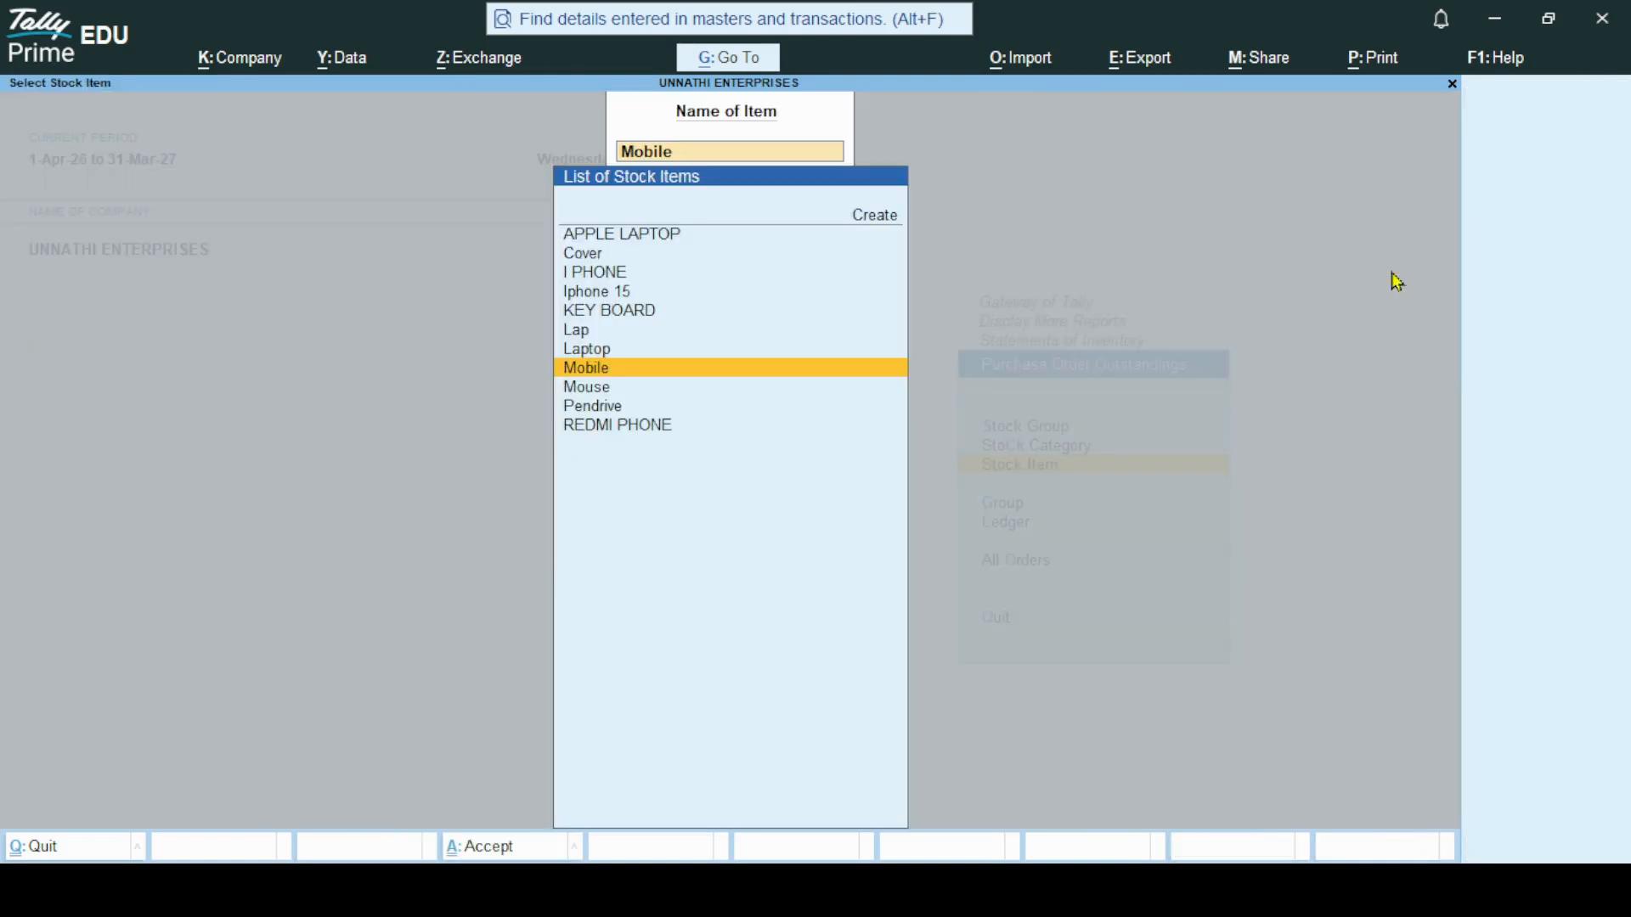
key(Escape)
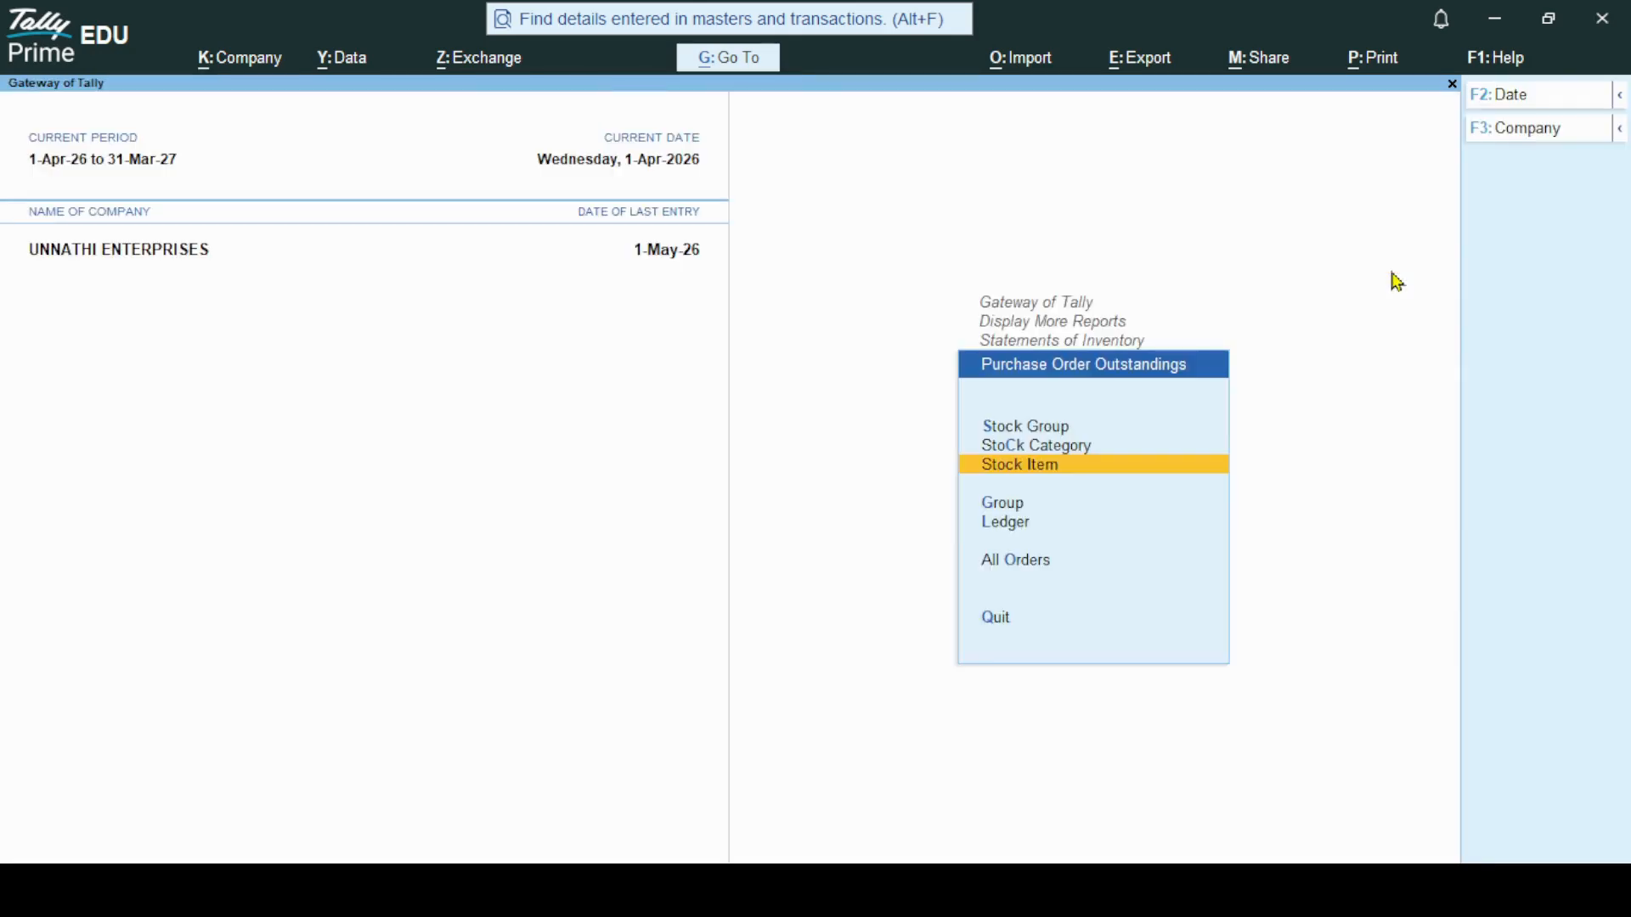
key(Down)
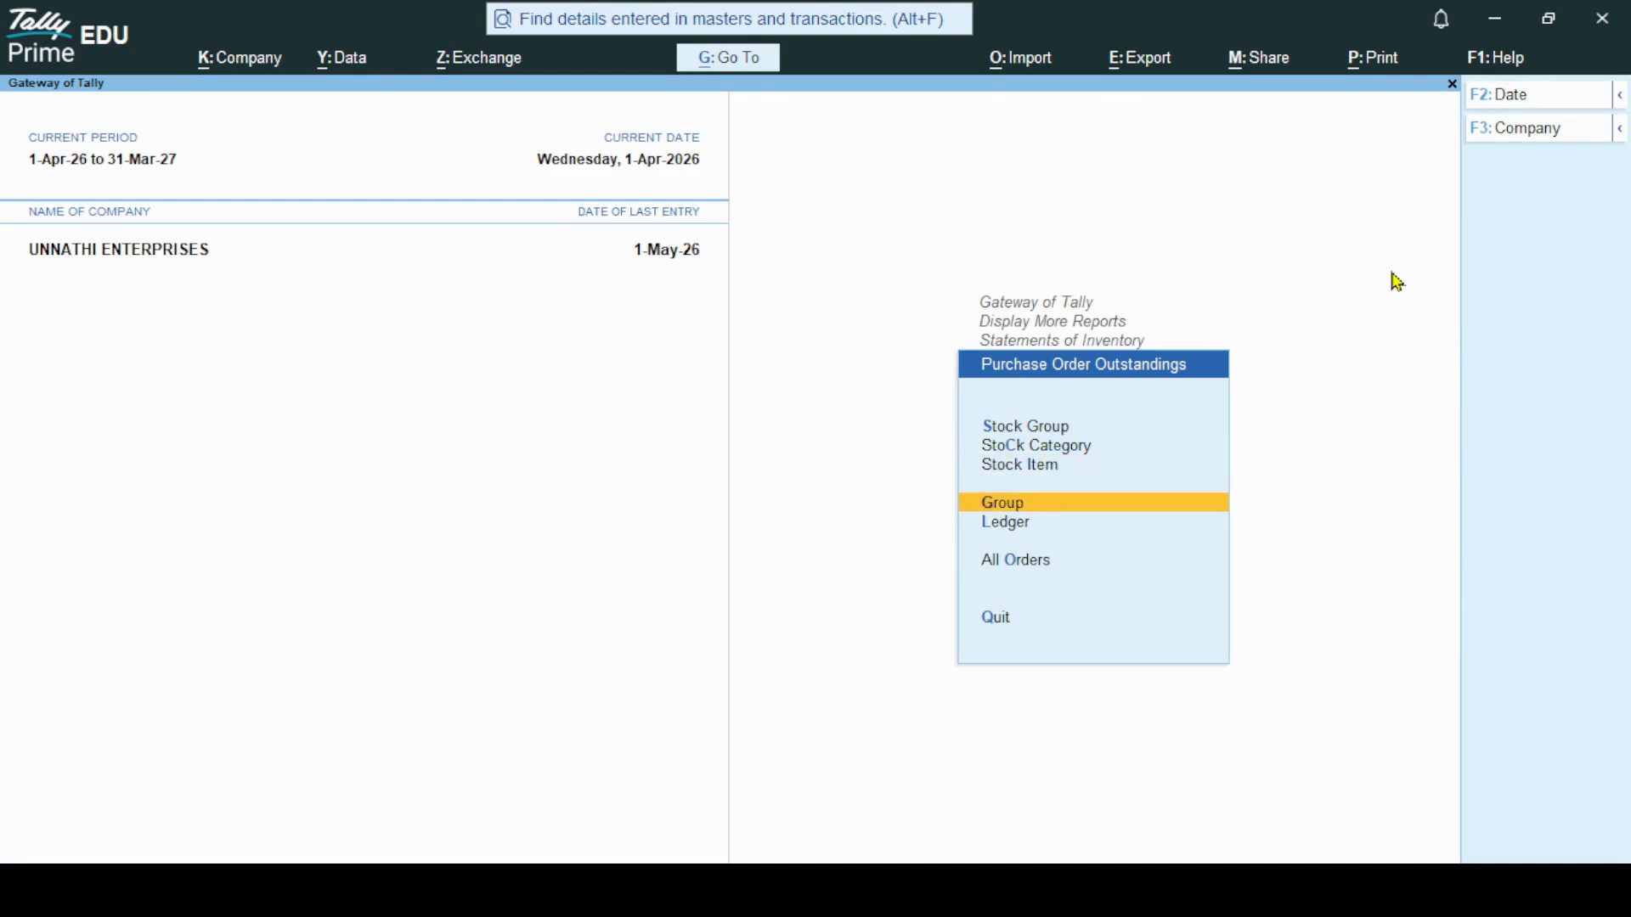
key(Down)
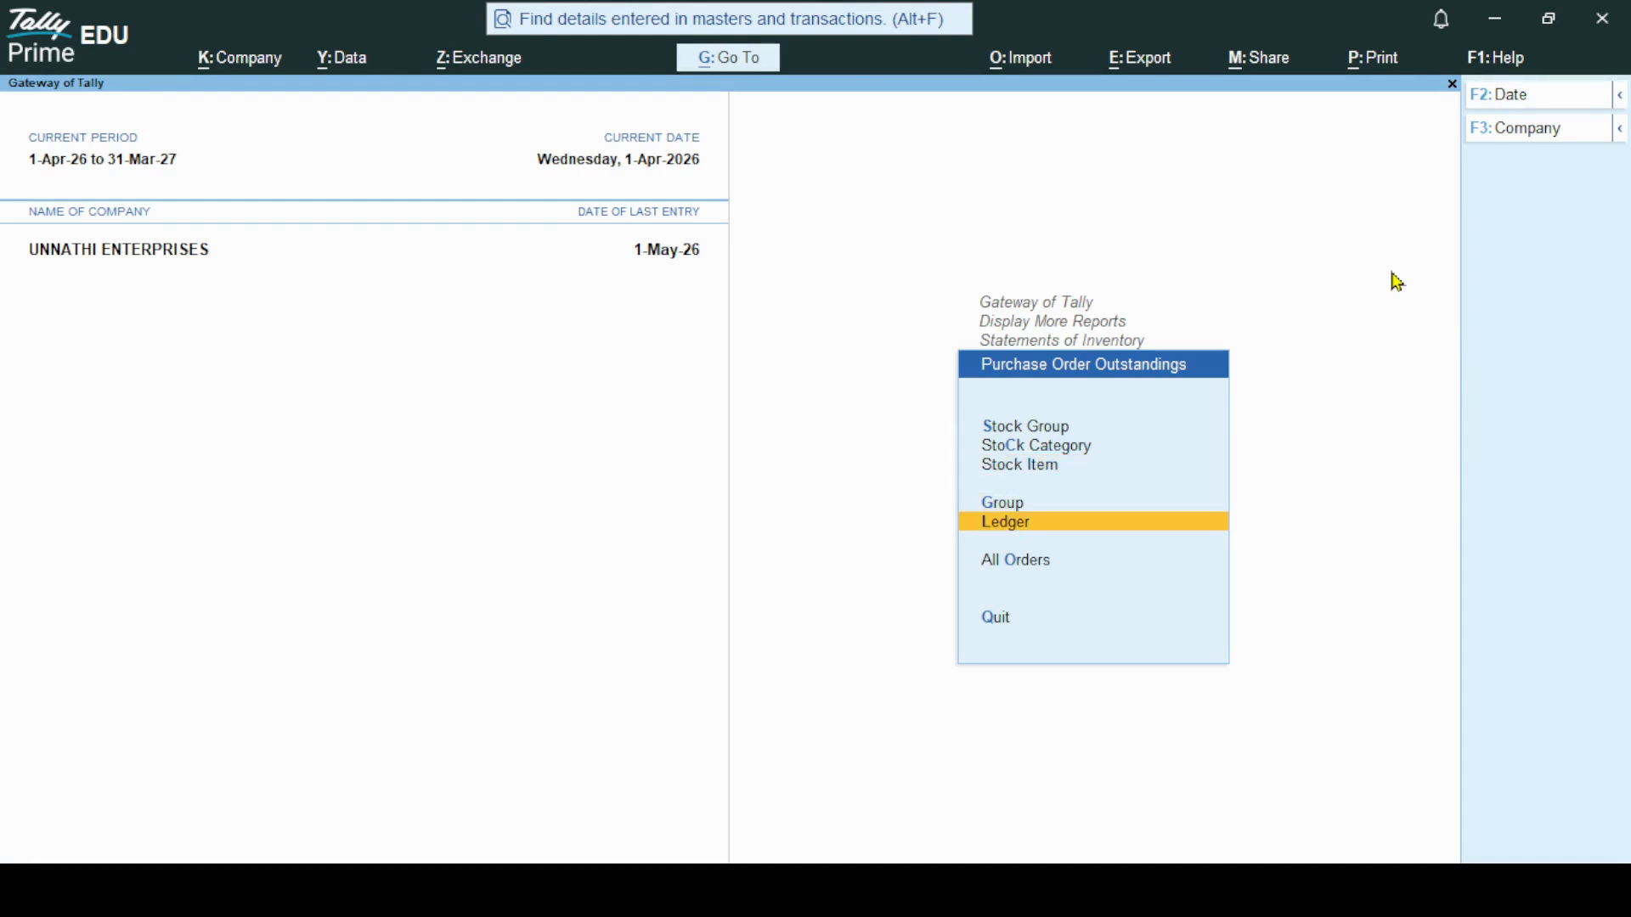
key(Return)
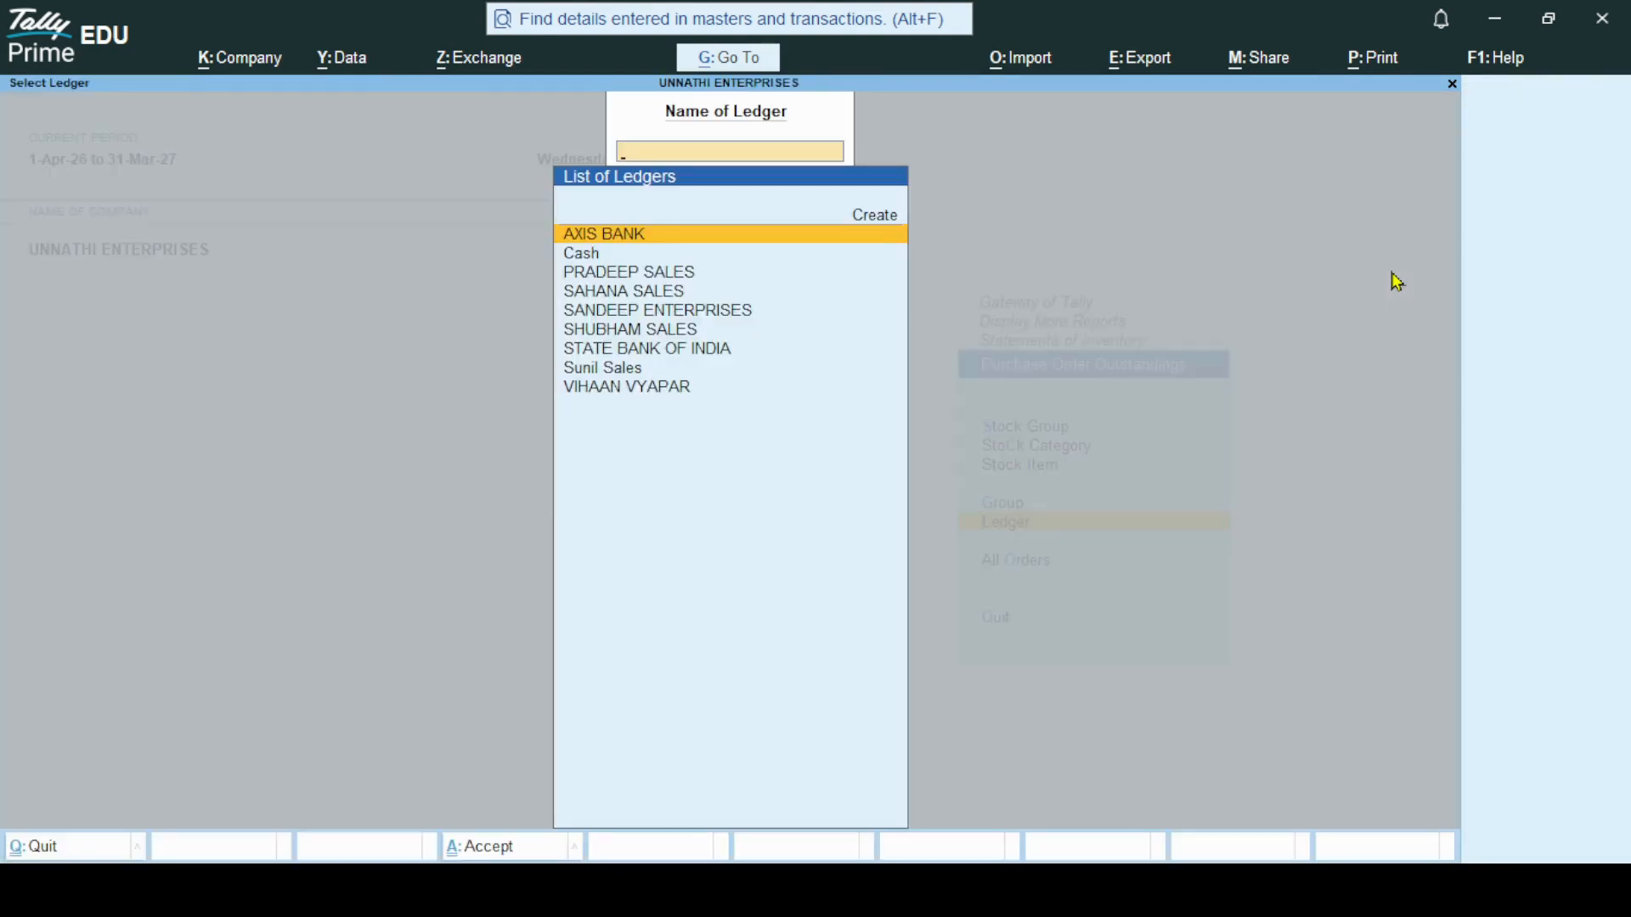
Select the ledger SHUBHAM SALES to view its outstanding purchase orders.
key(Down)
key(Down)
key(Down)
key(Down)
key(Down)
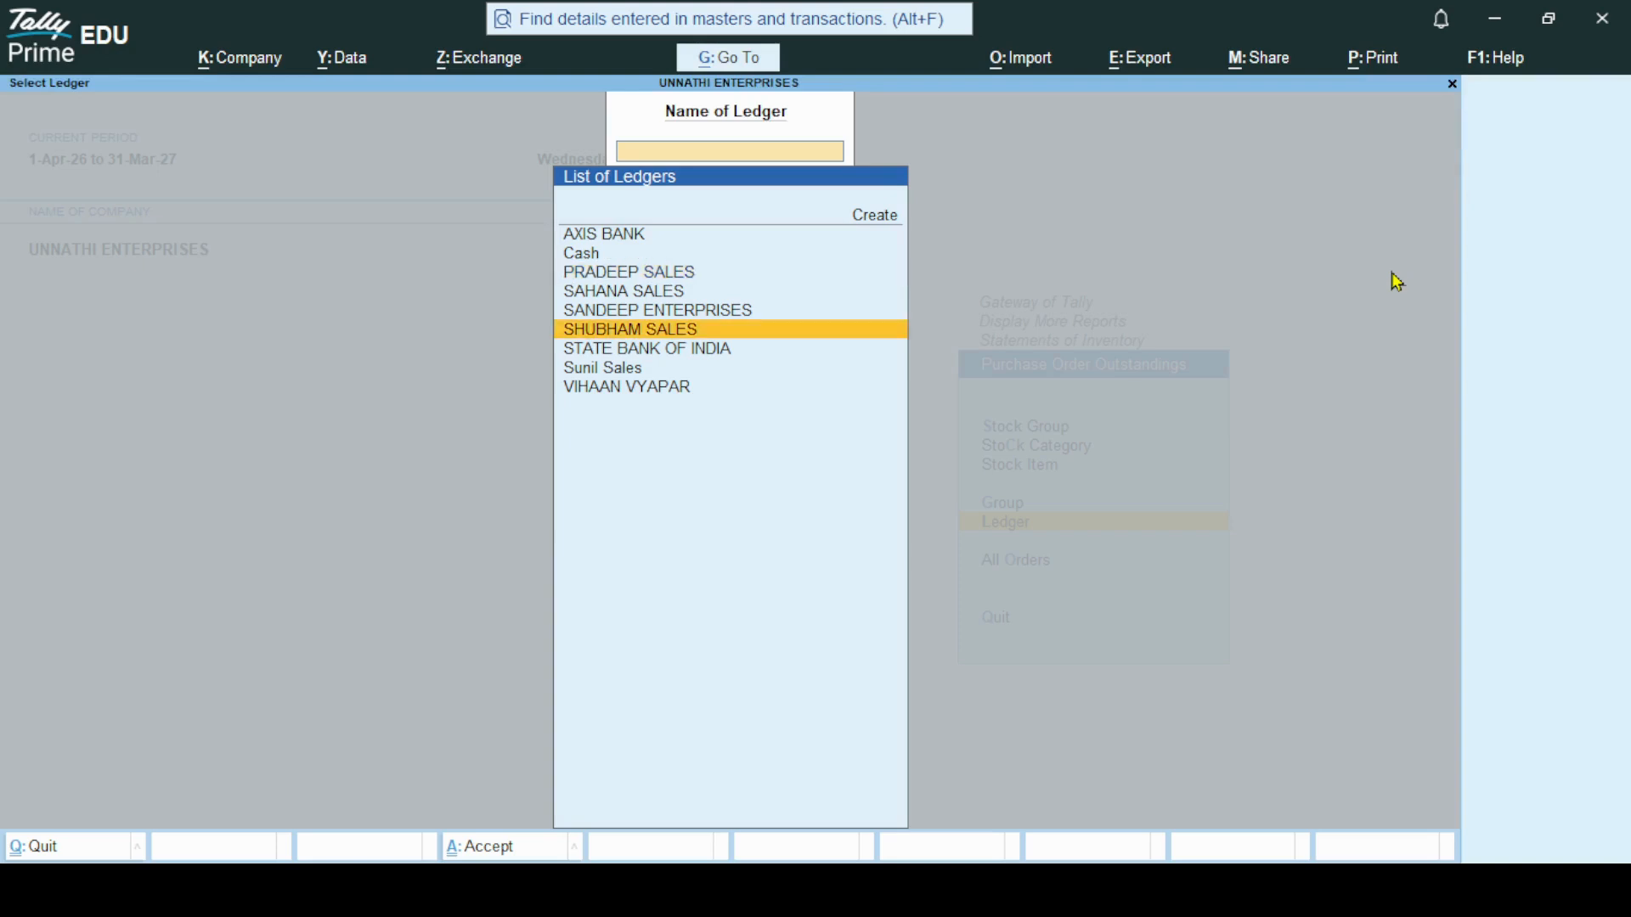
key(Return)
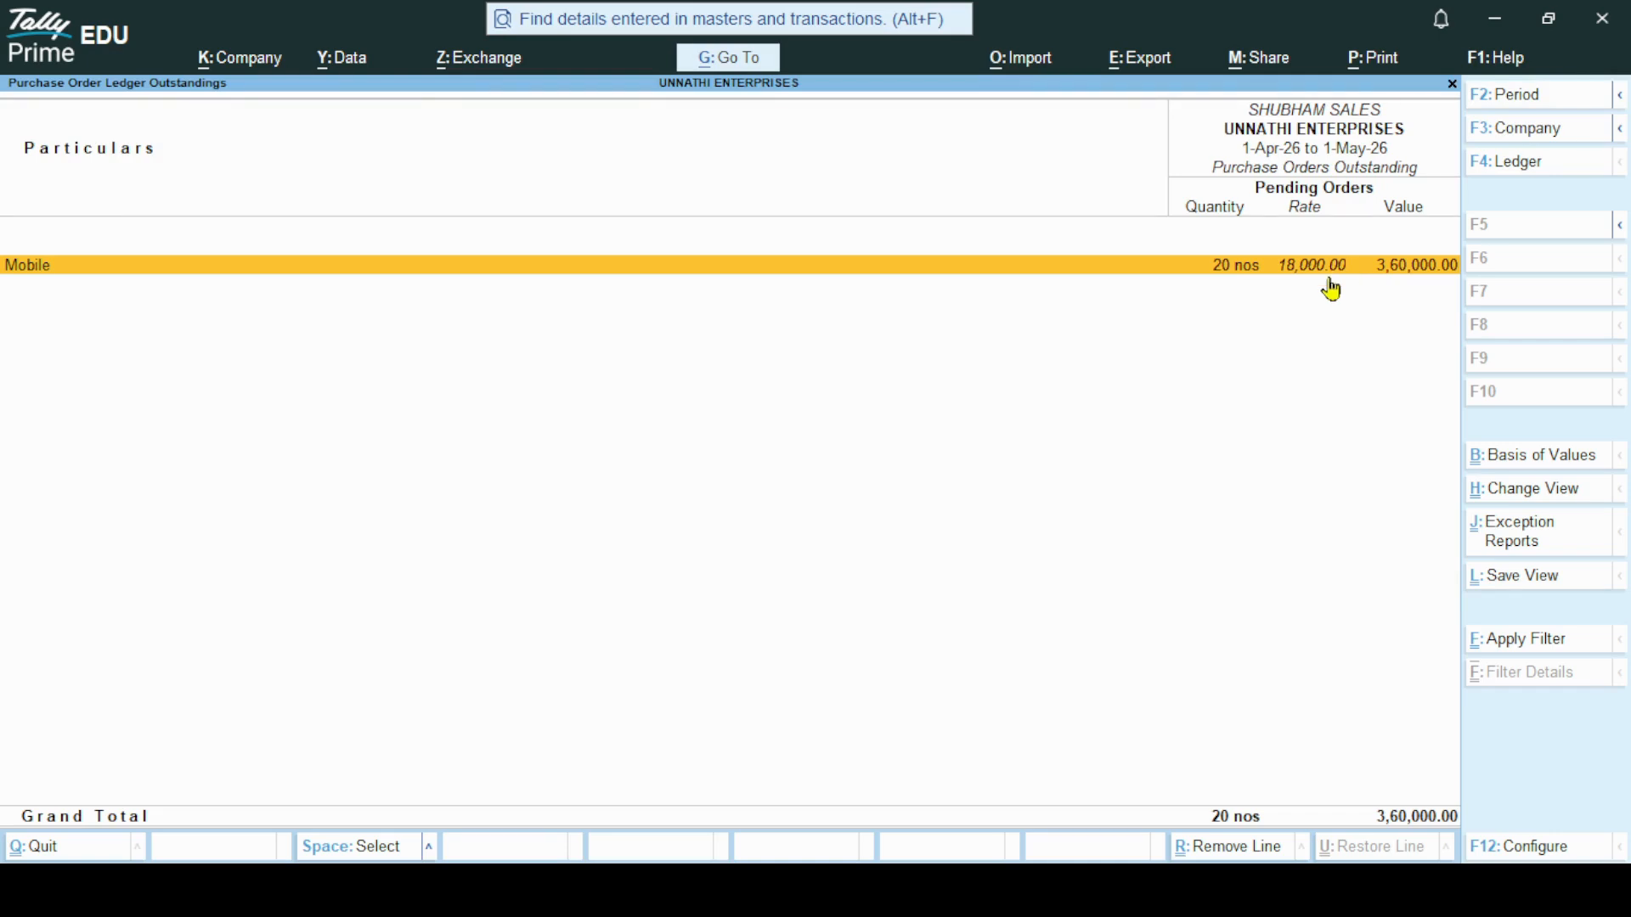
Close the ledger report and view the outstanding purchase orders for All Orders.
key(Escape)
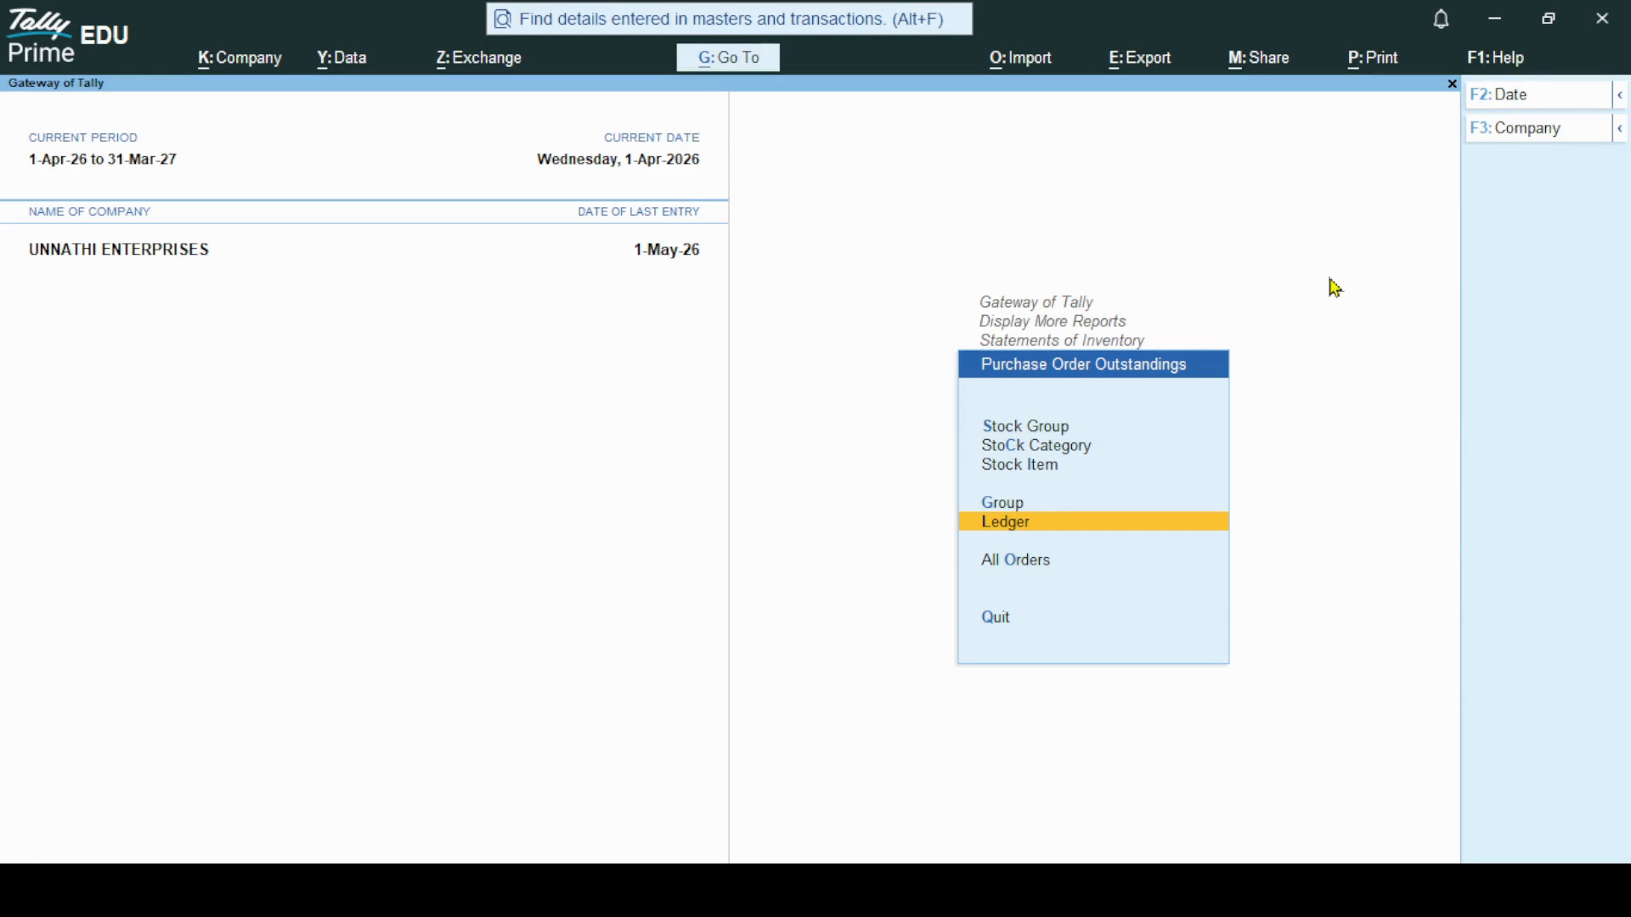
key(Down)
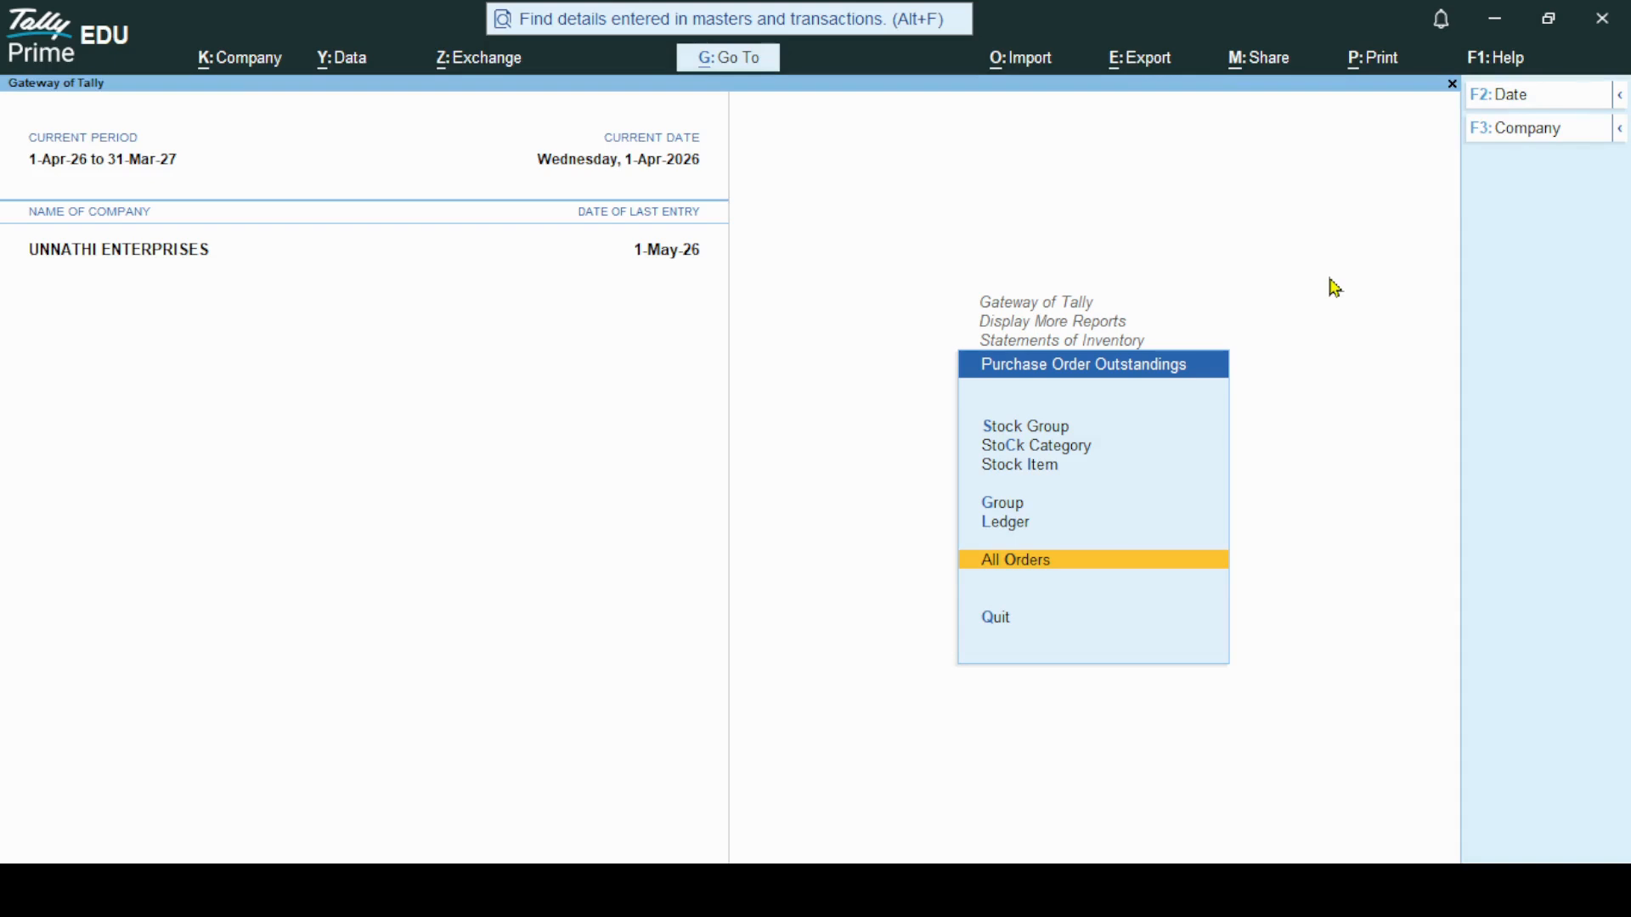
key(Return)
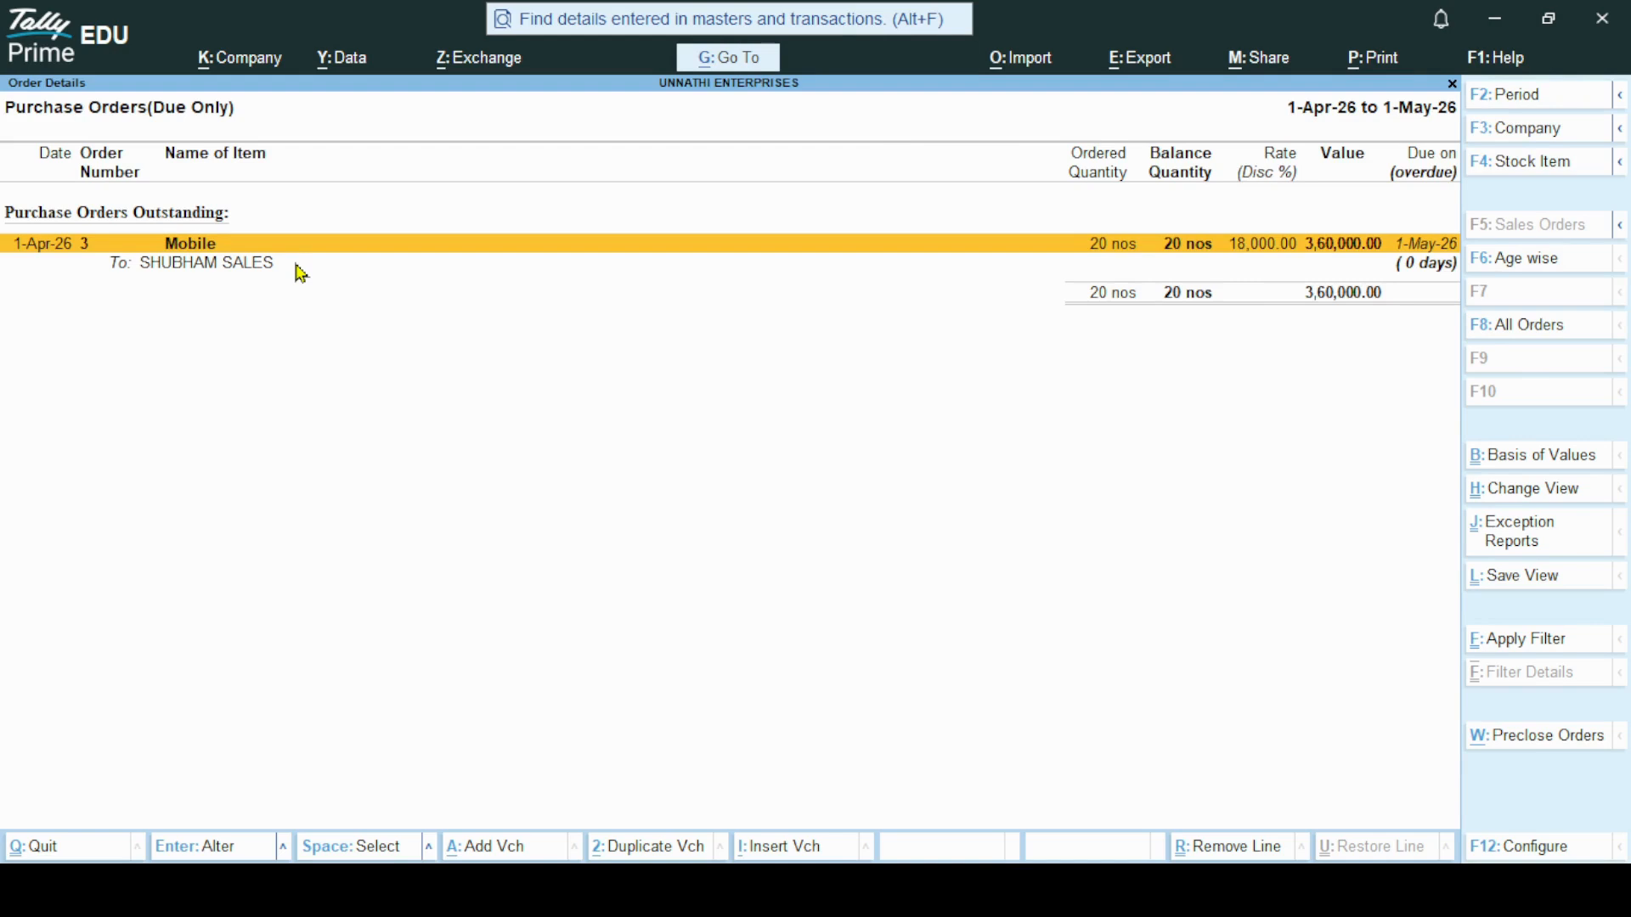
Return to the Gateway of Tally and open voucher creation.
key(Escape)
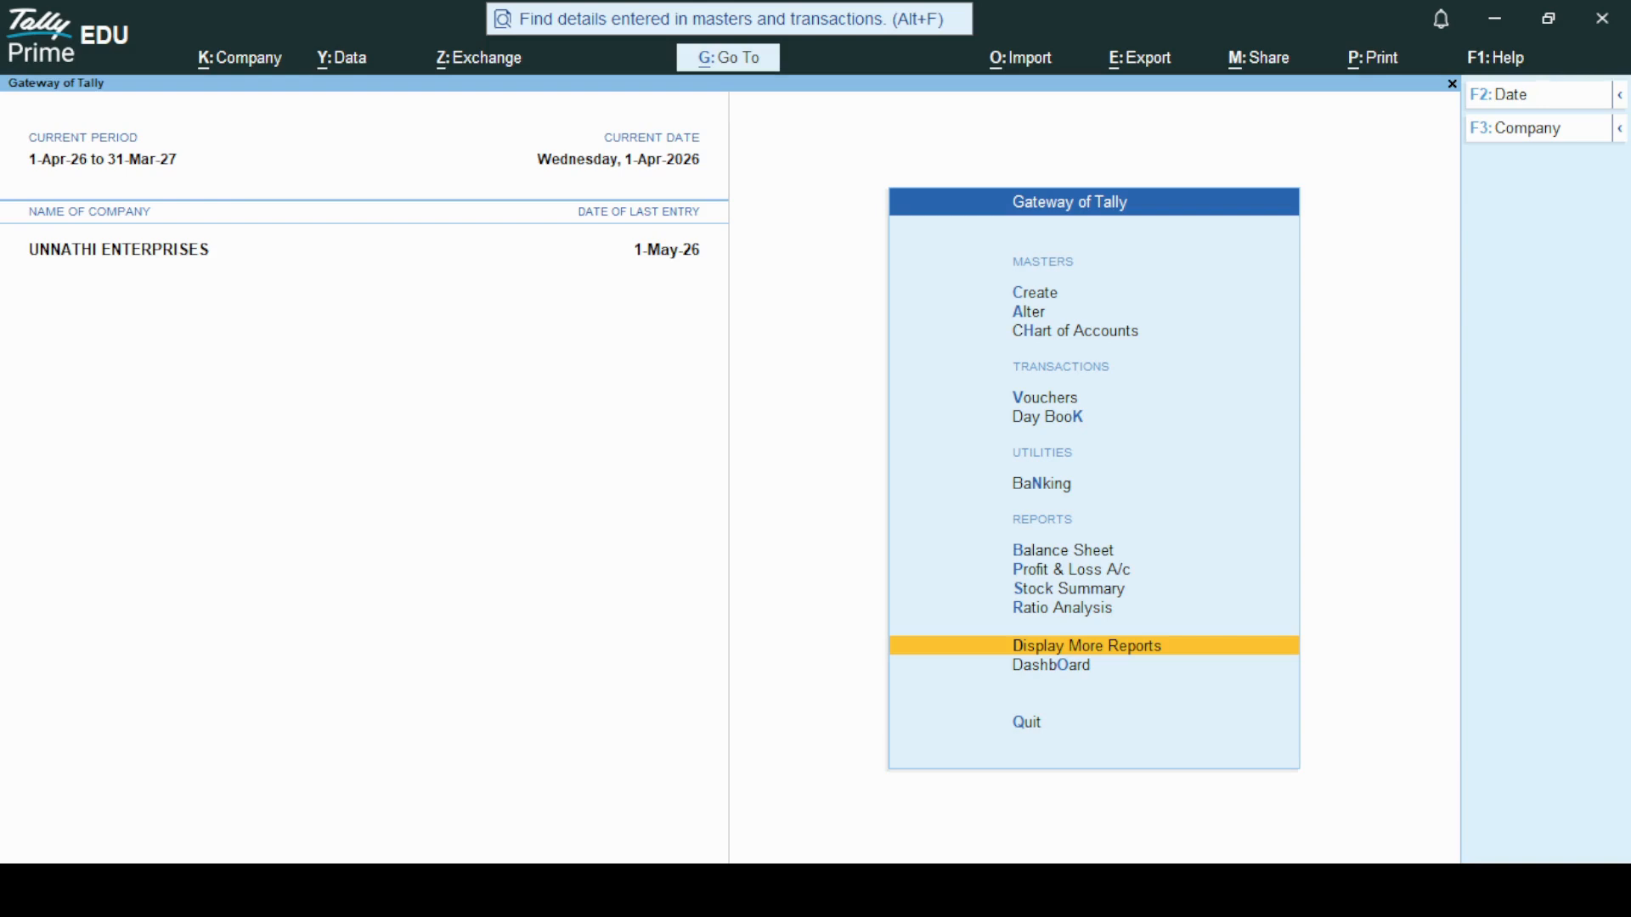
key(Up)
key(Up)
key(Up)
key(Up)
key(Up)
key(Up)
key(Up)
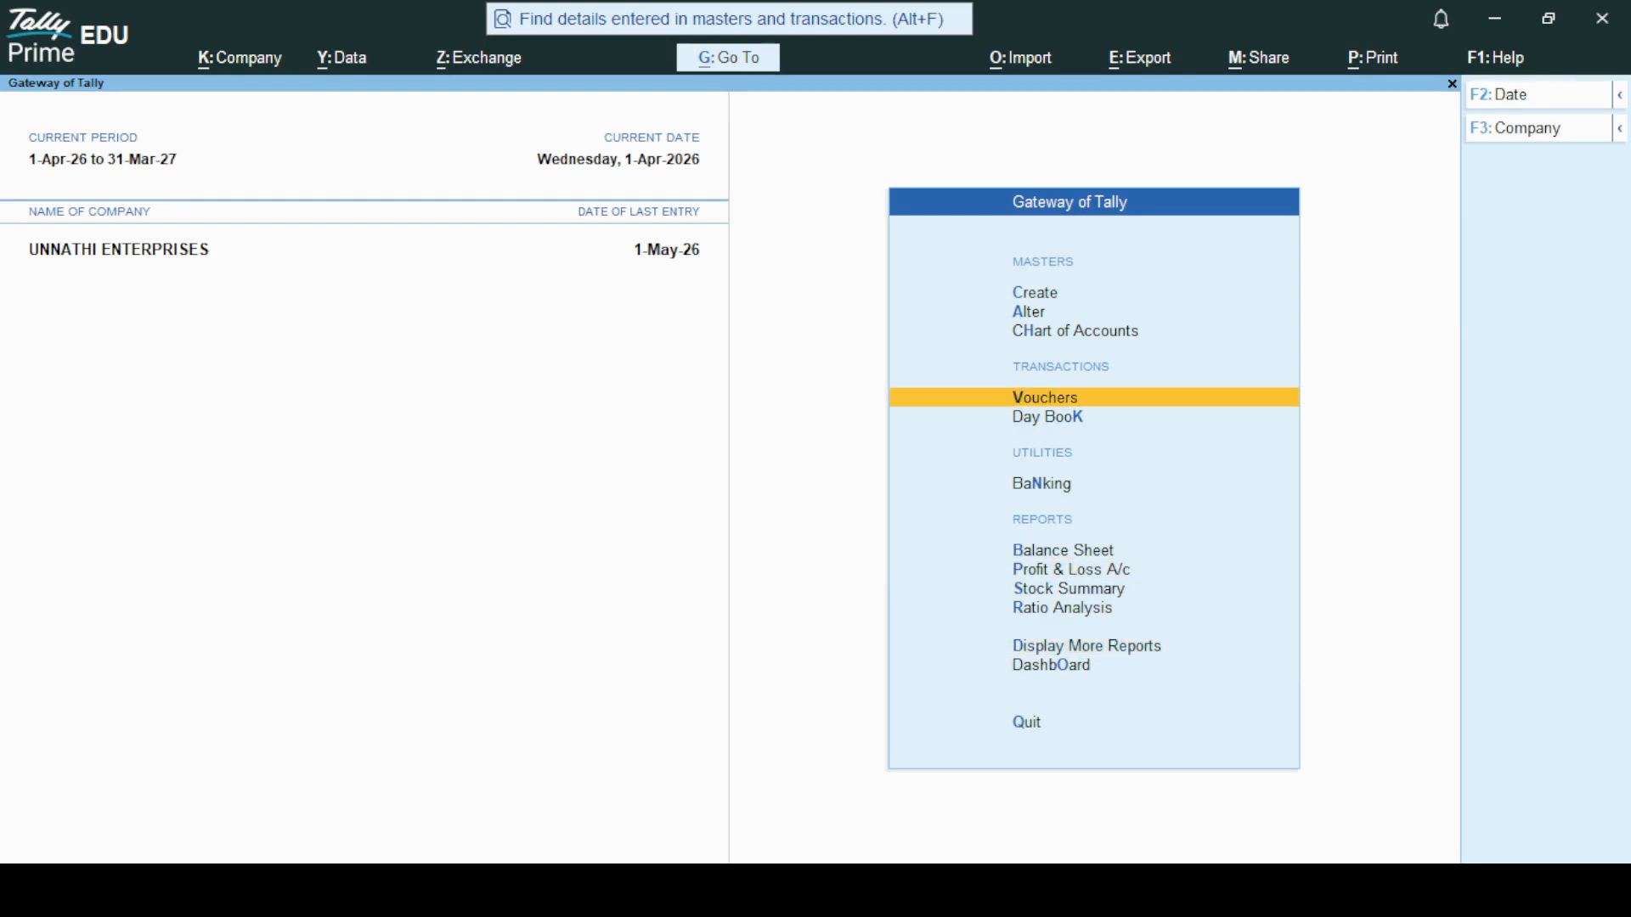
key(Return)
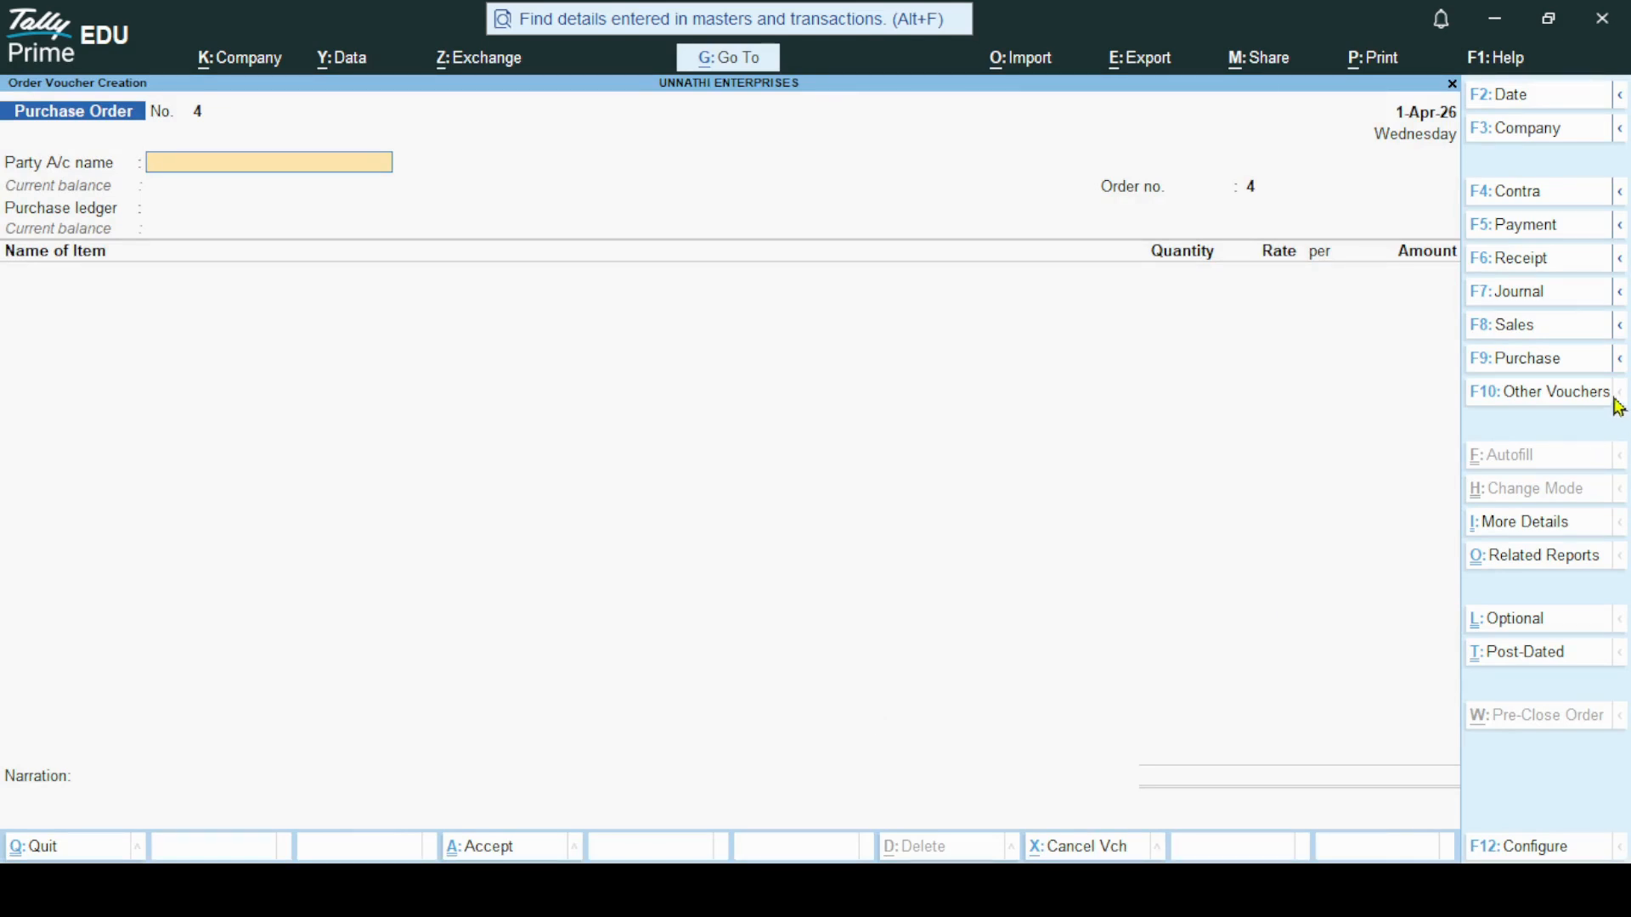
Check the availability of Receipt Note among the purchase voucher types, and quit voucher creation.
click(1620, 359)
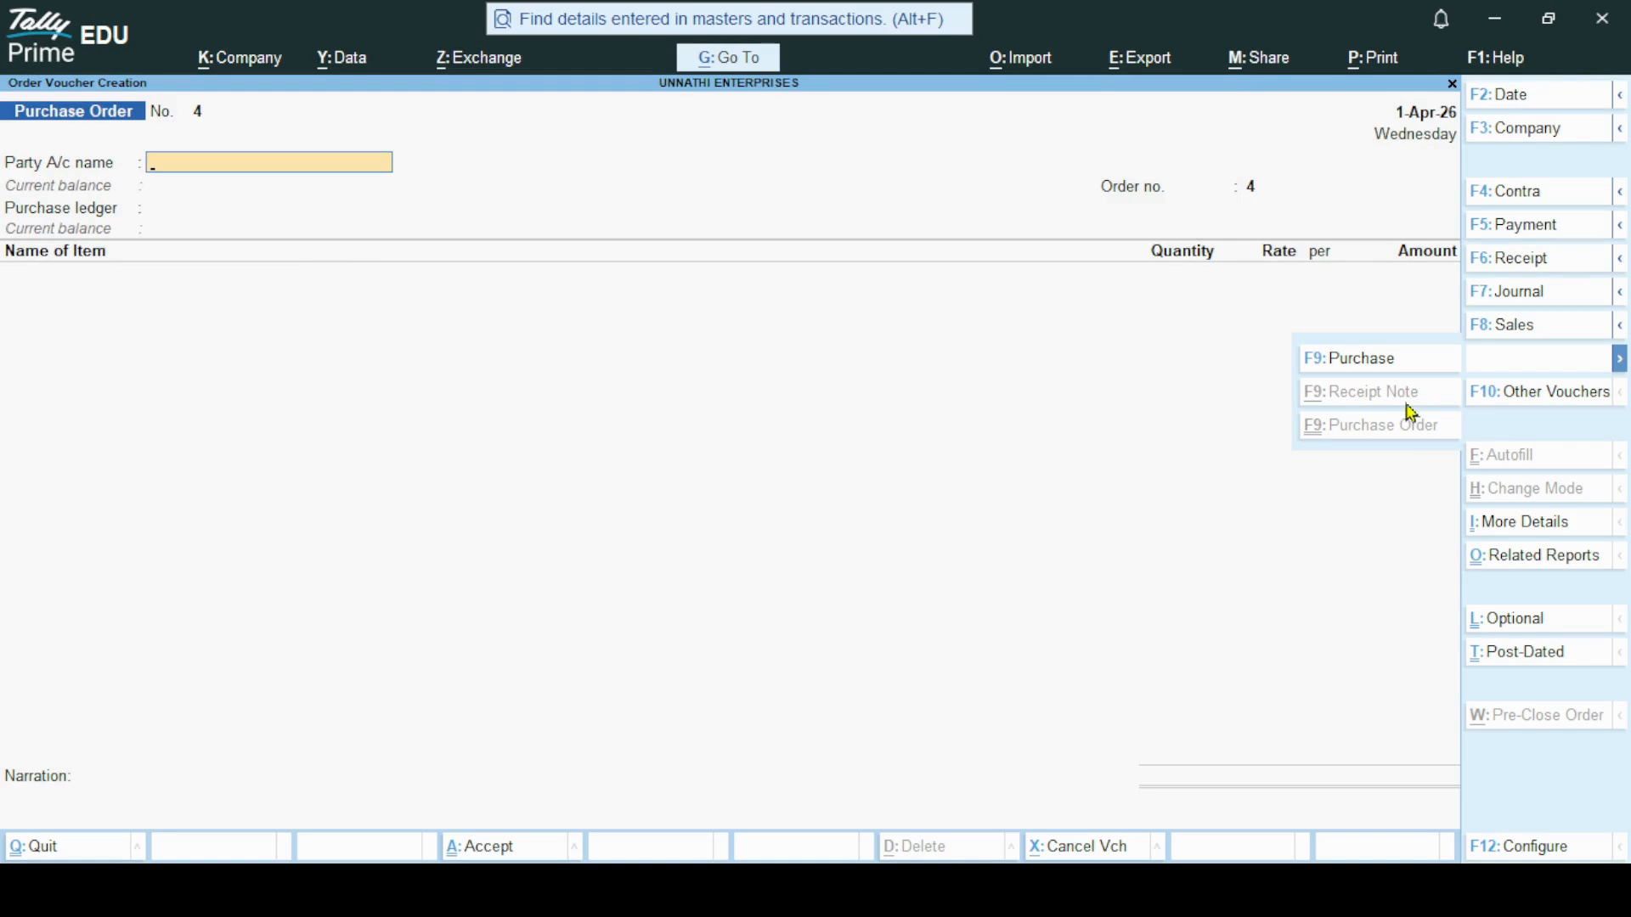
key(Escape)
key(Escape)
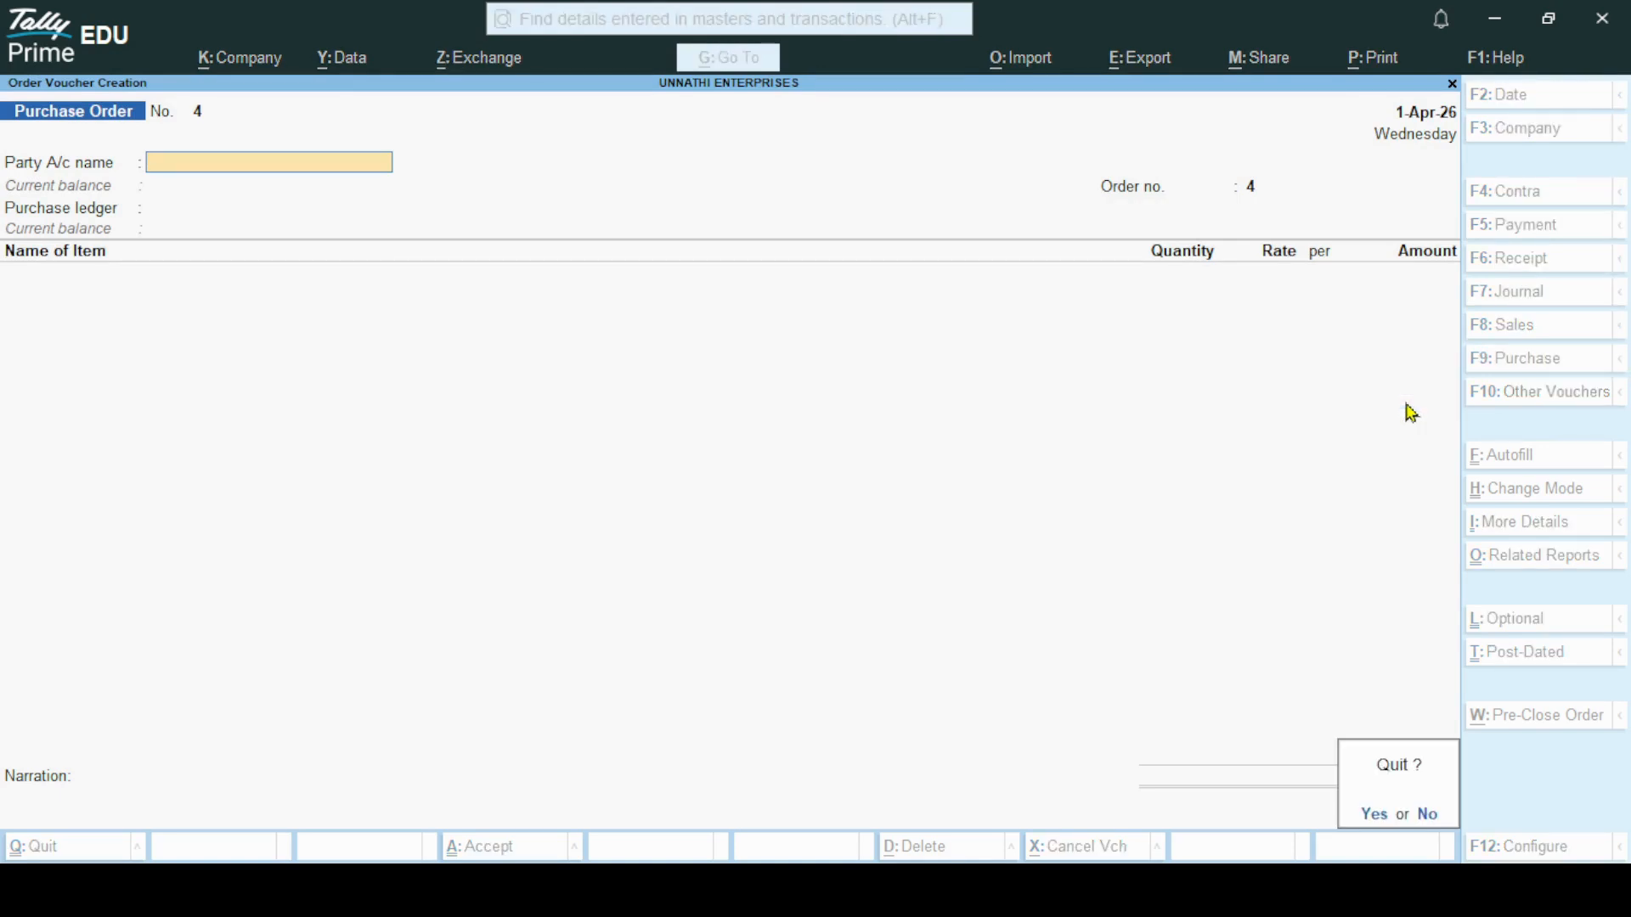
key(y)
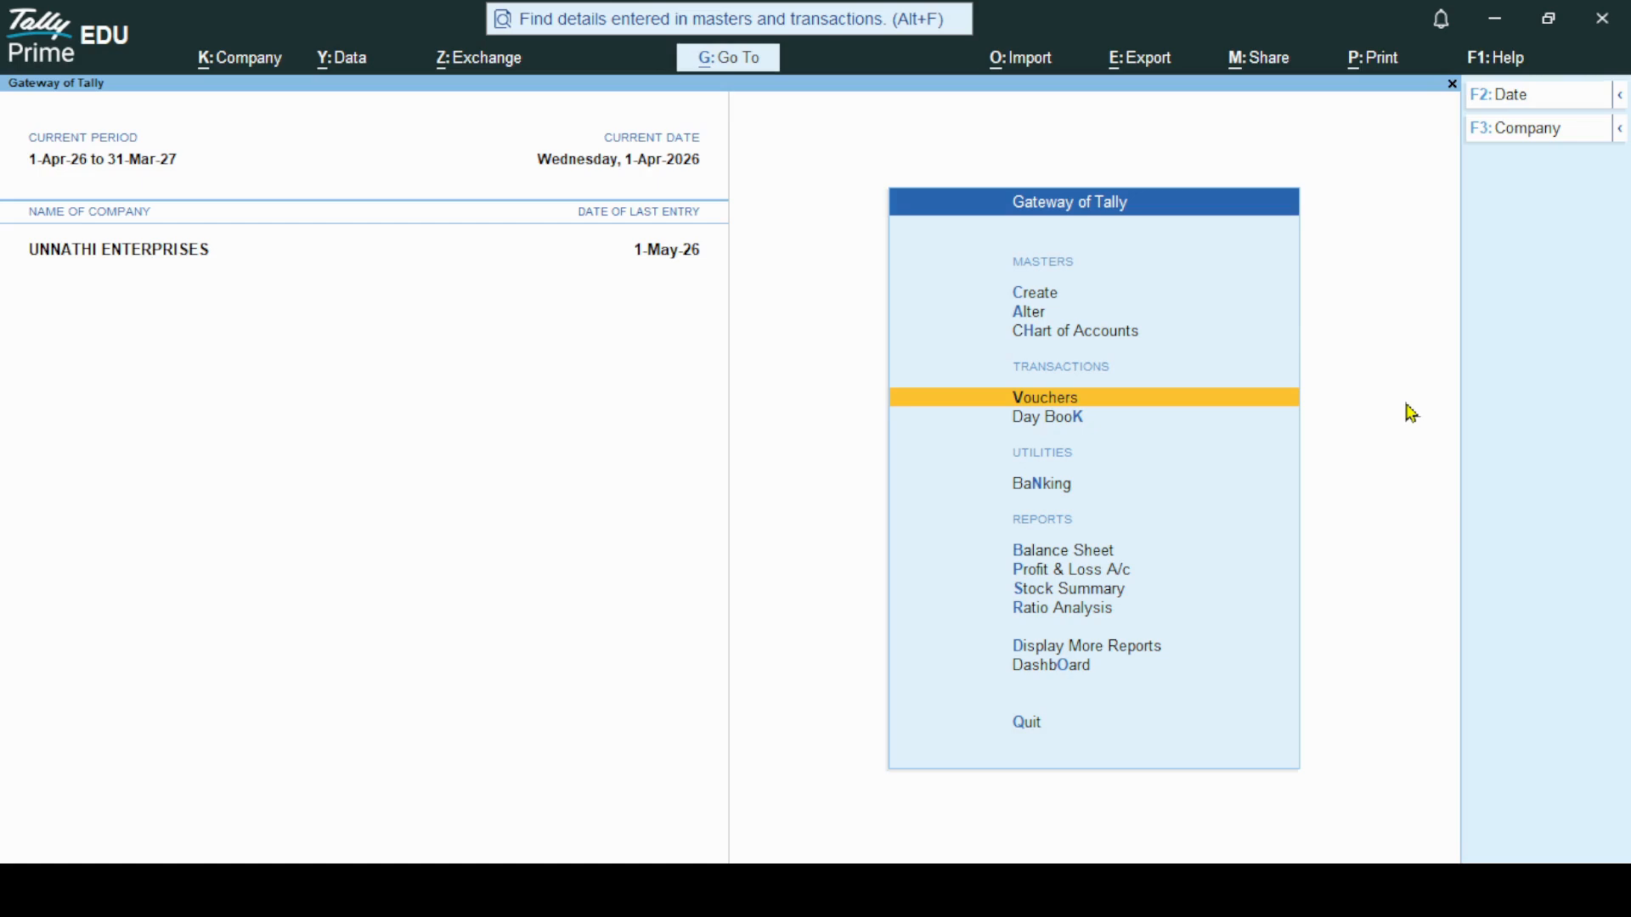
Open the list of Voucher Types in the Chart of Accounts.
key(Up)
key(Return)
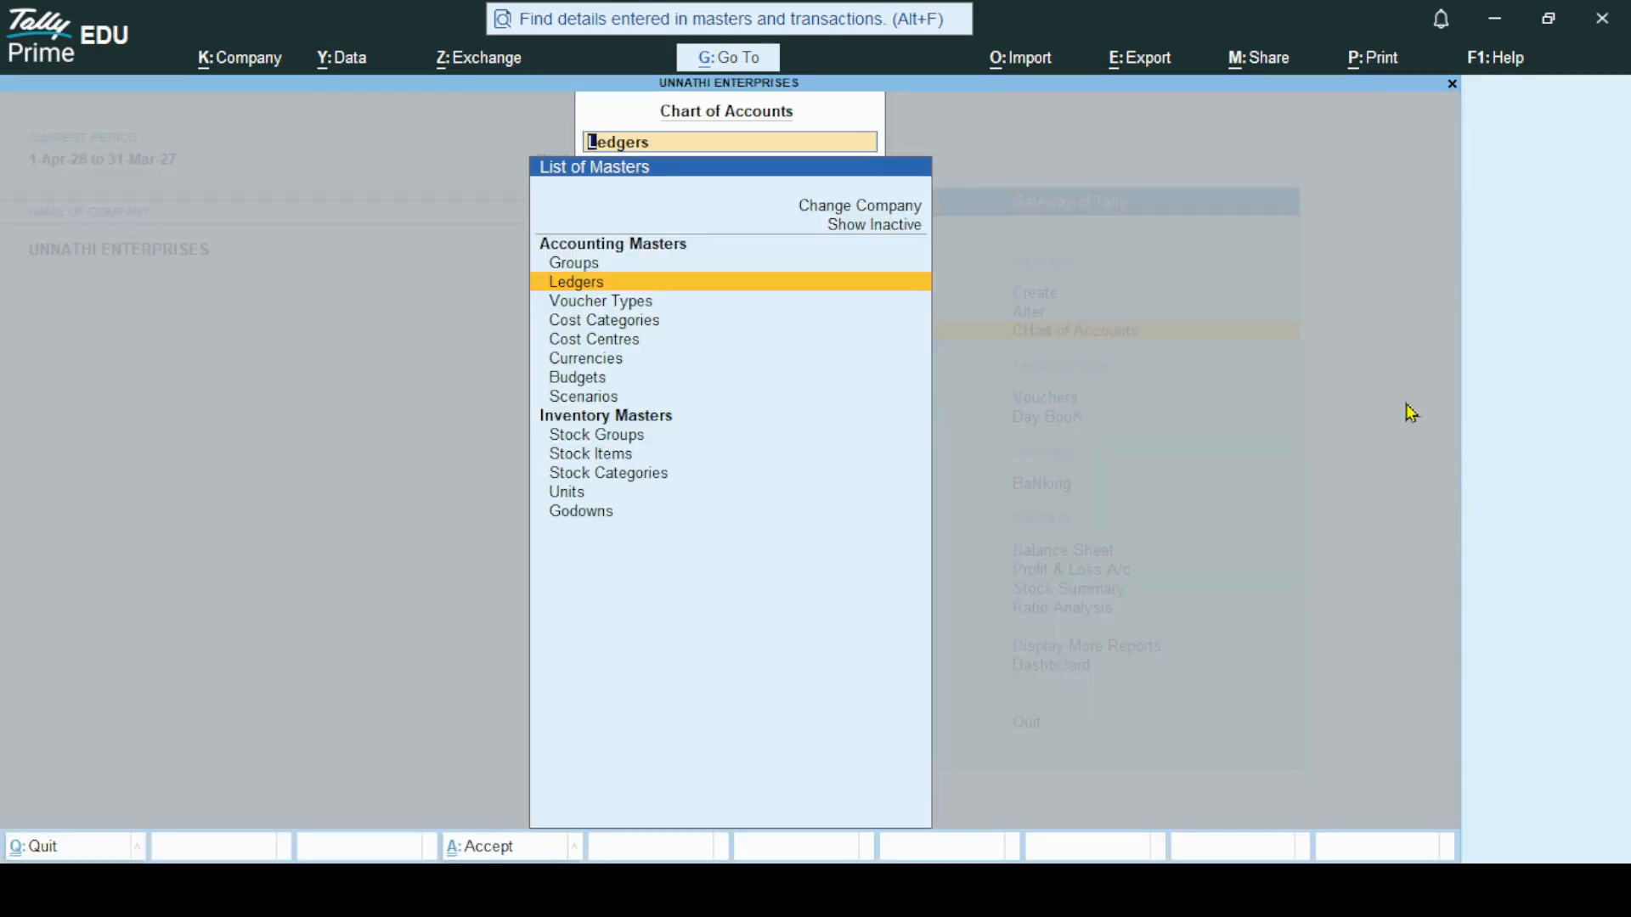
key(Down)
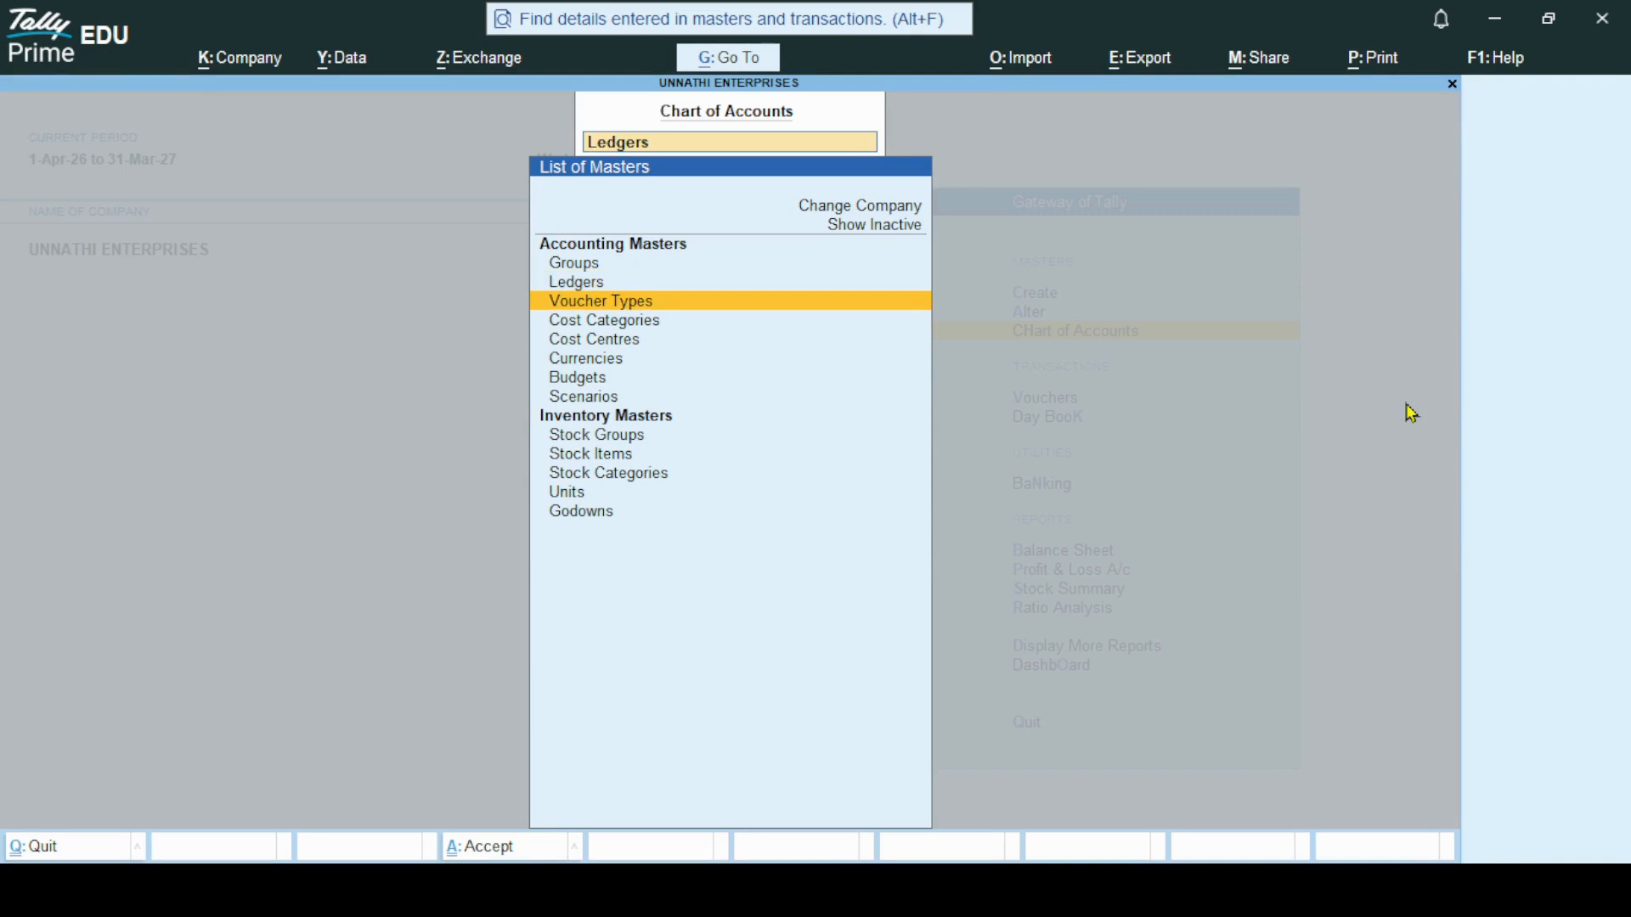
key(Return)
Open the Receipt Note voucher type for alteration.
key(Down)
key(Down)
key(Down)
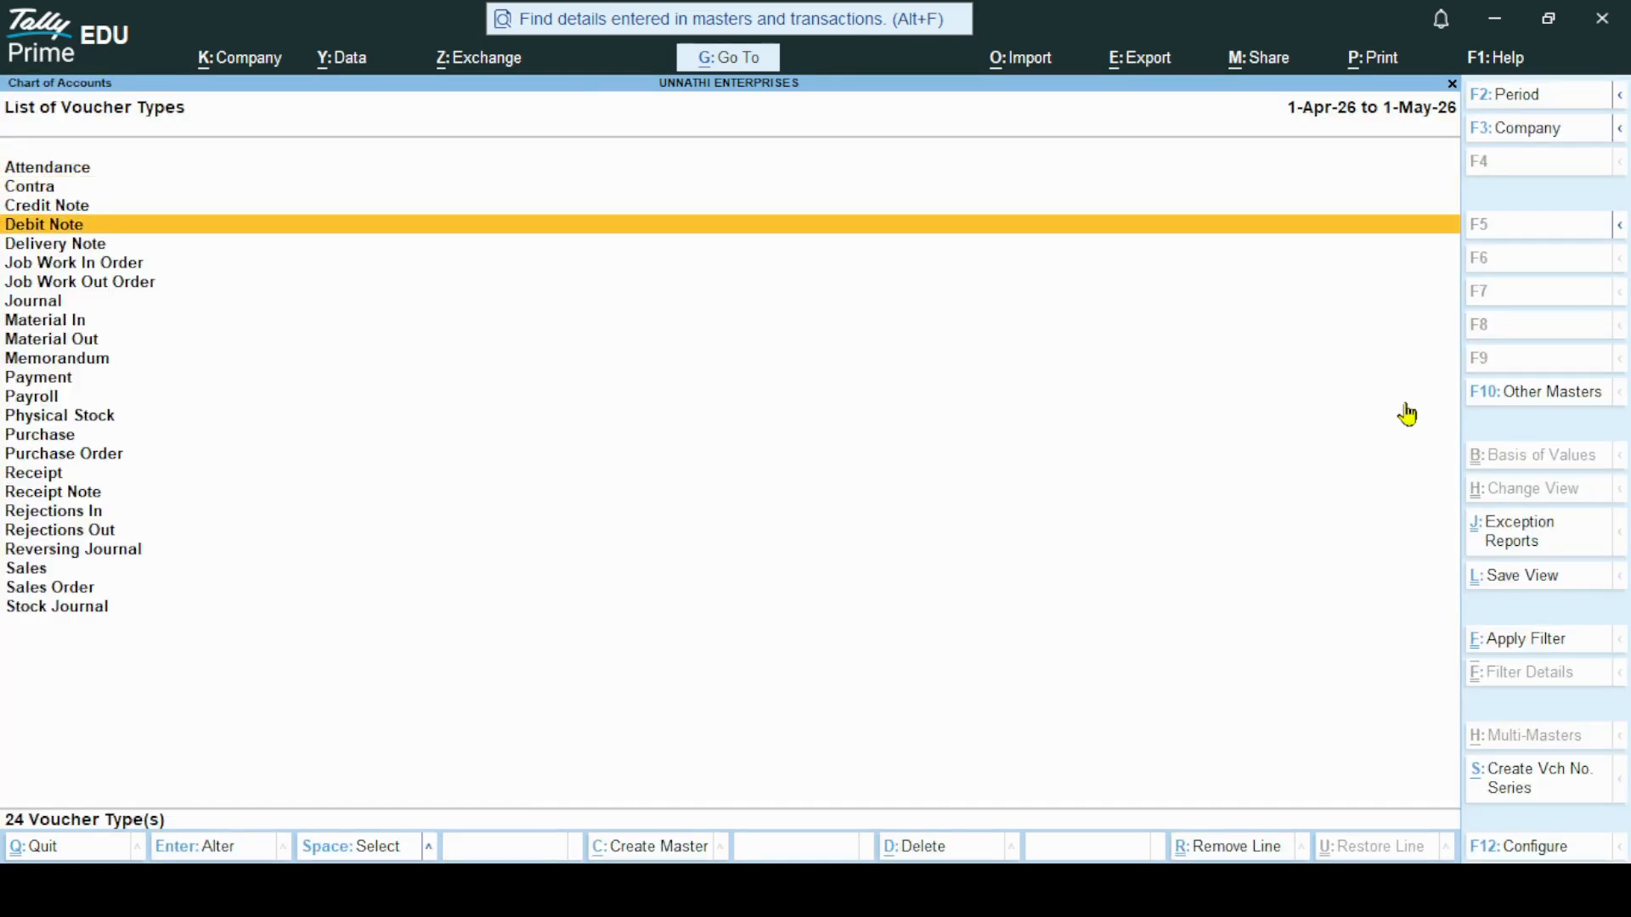
key(Down)
key(Down)
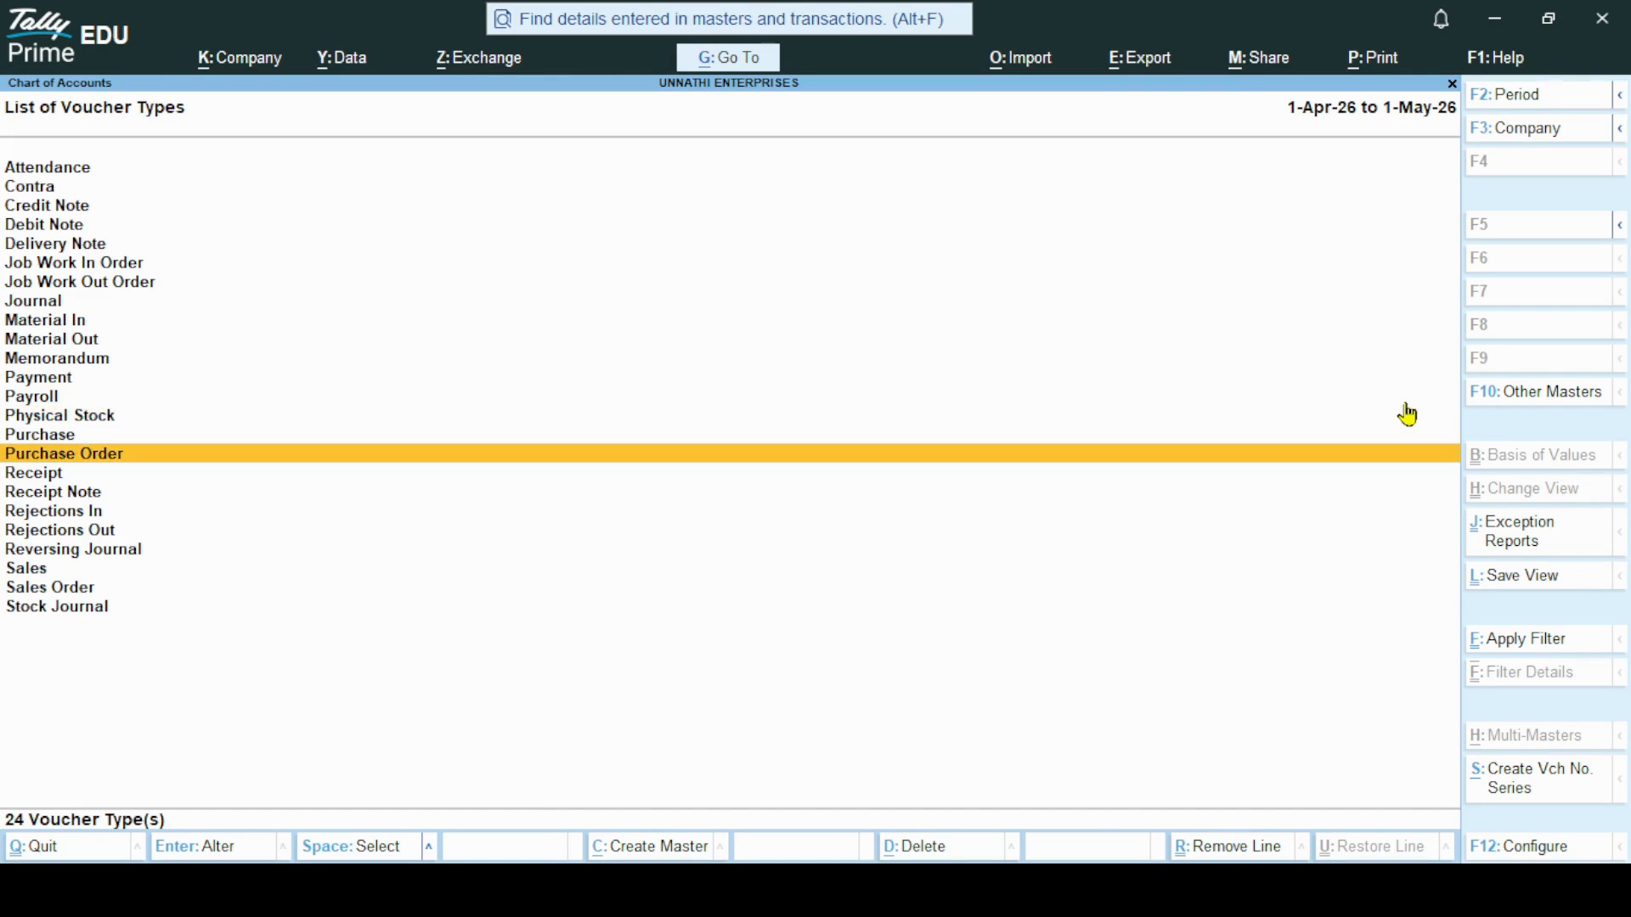
key(Down)
key(Down)
key(Return)
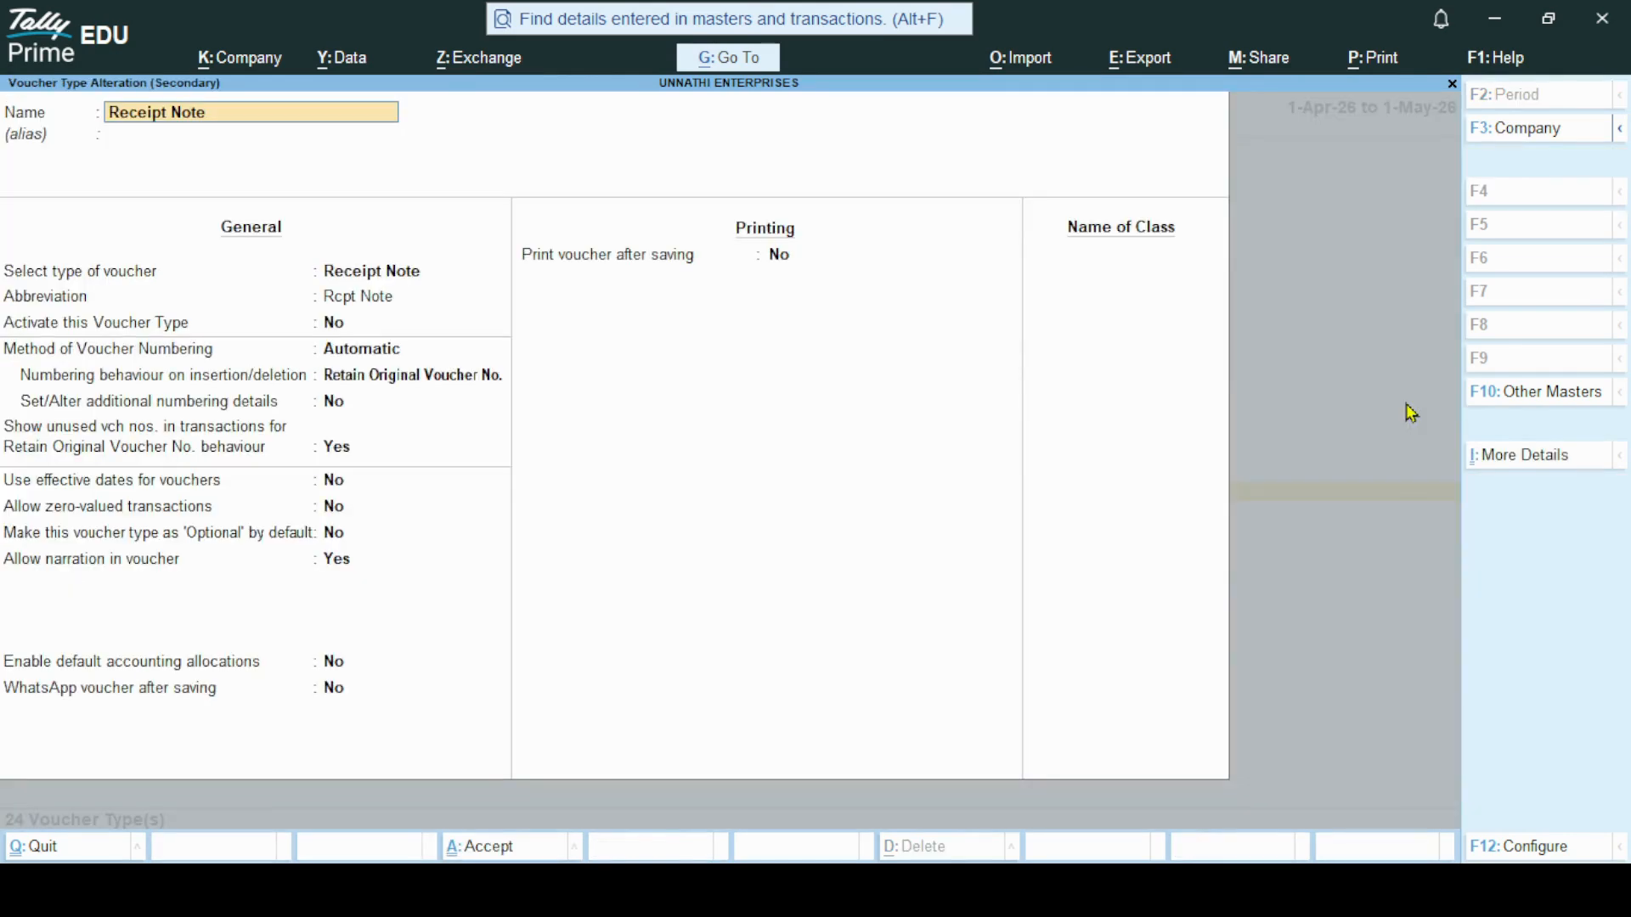
Set Activate this Voucher Type to Yes for Receipt Note, save it and return to the Gateway of Tally.
key(Return)
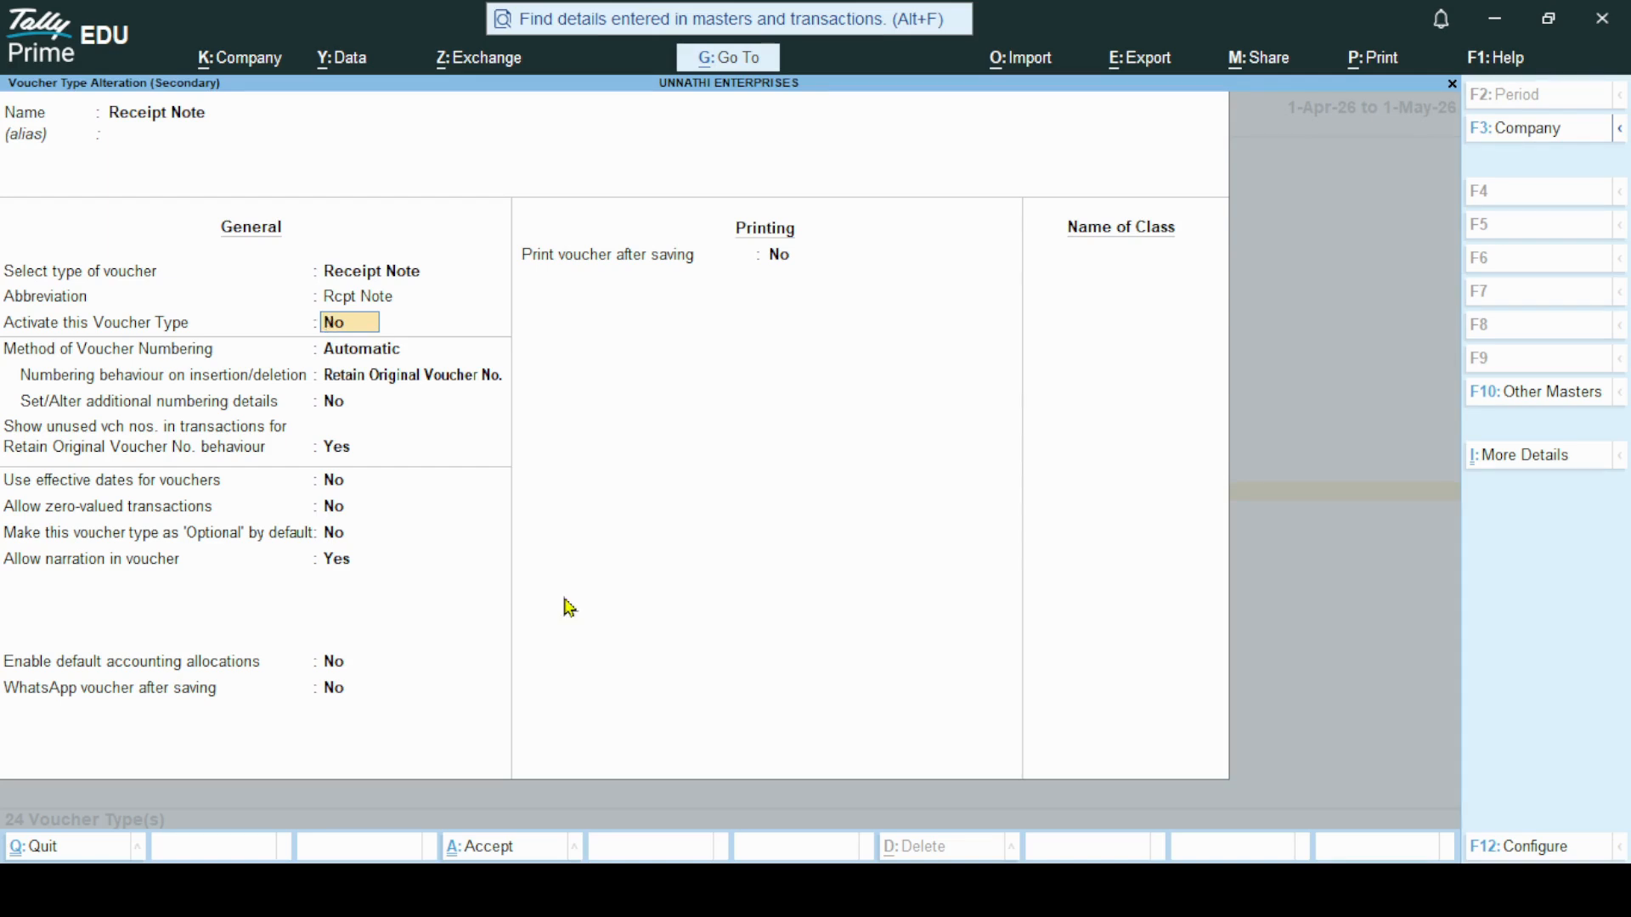
text(y)
key(Return)
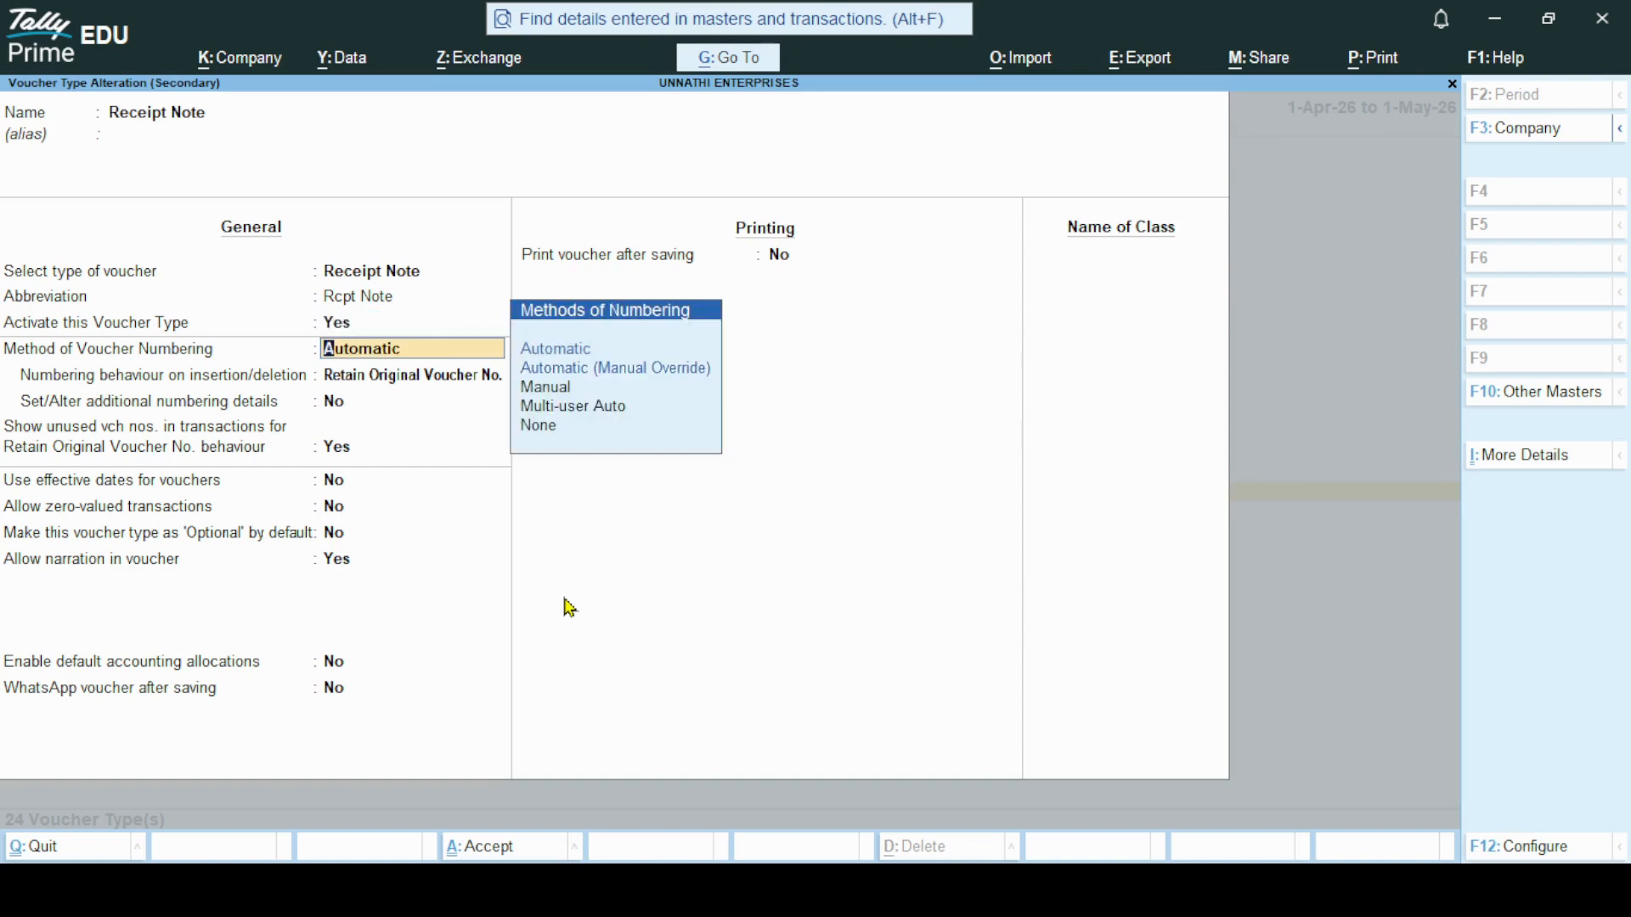
key(ctrl+a)
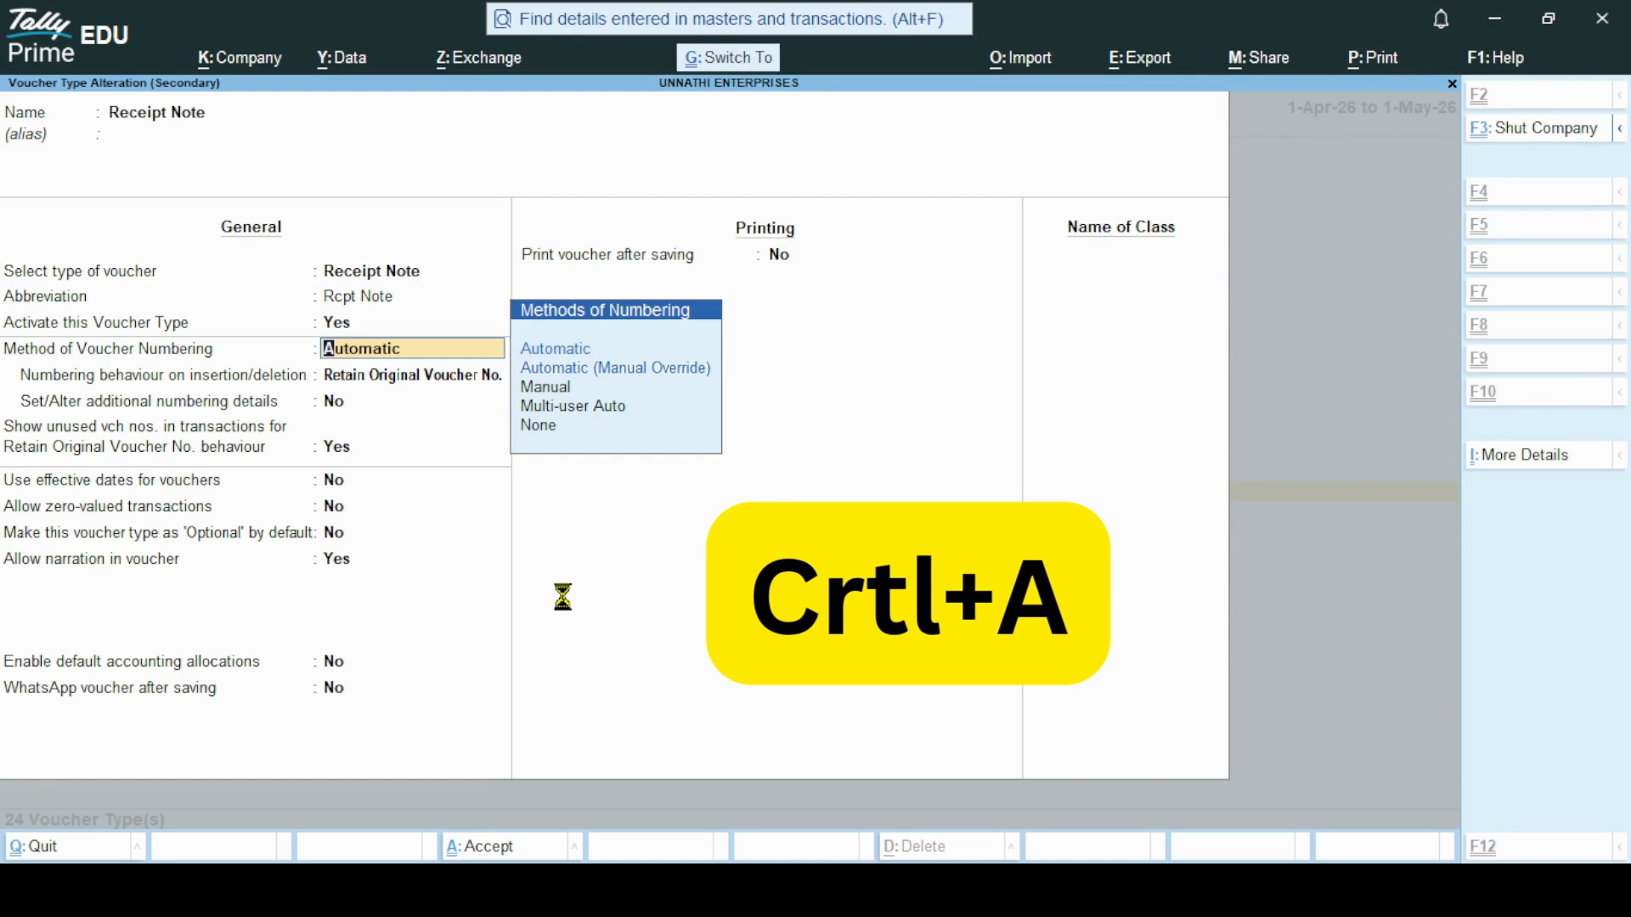
key(Escape)
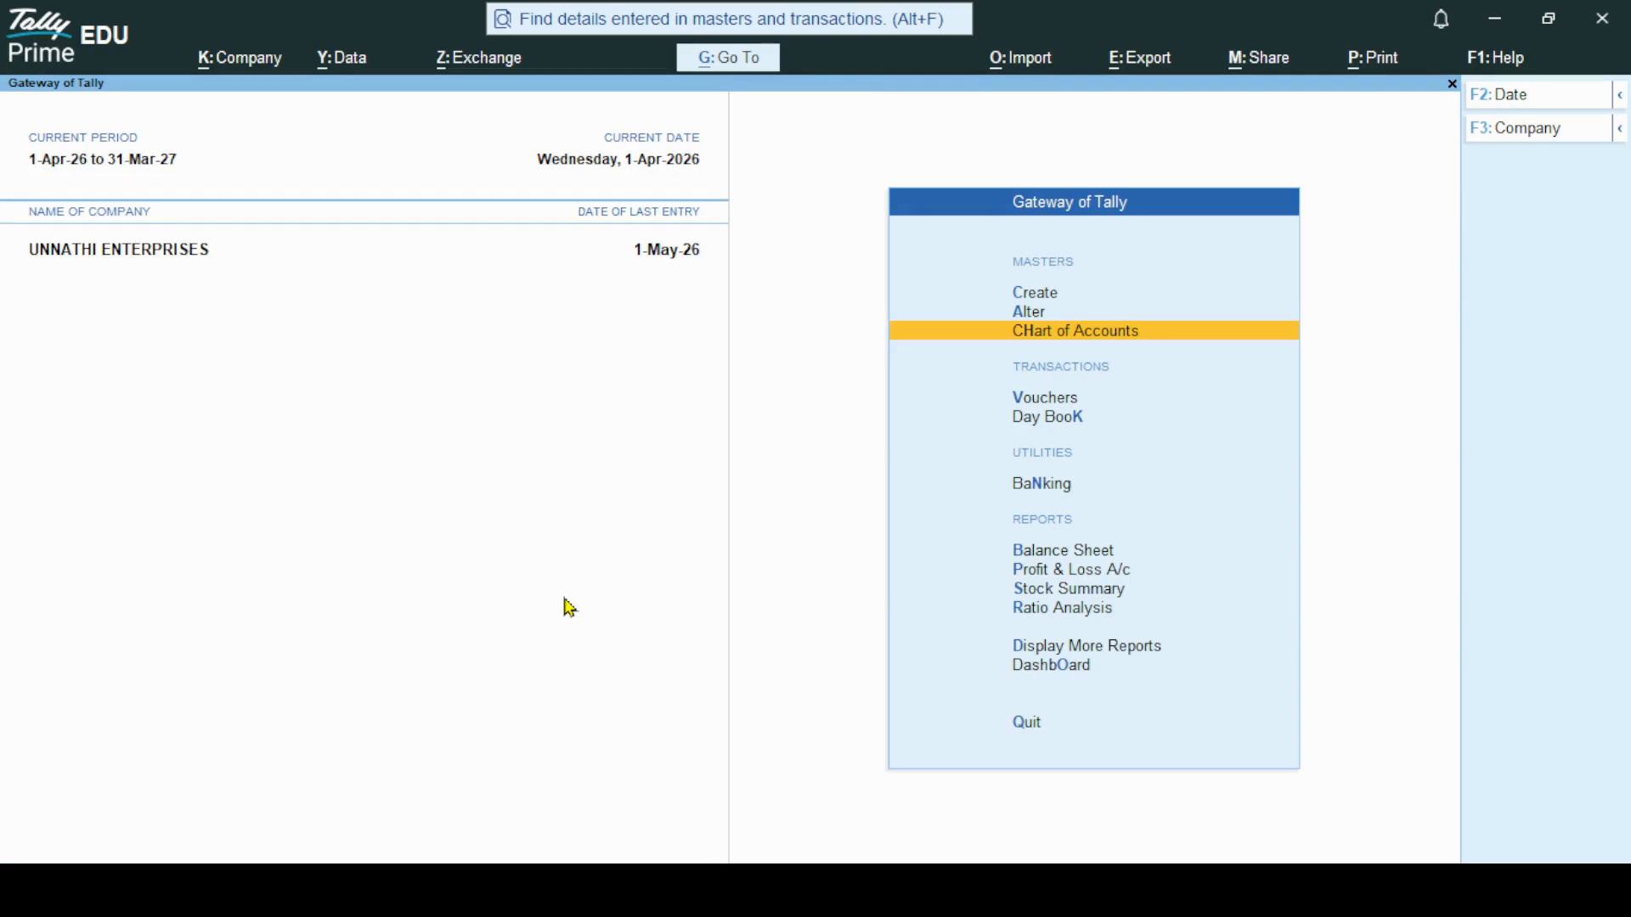
Start a new Receipt Note voucher.
key(Down)
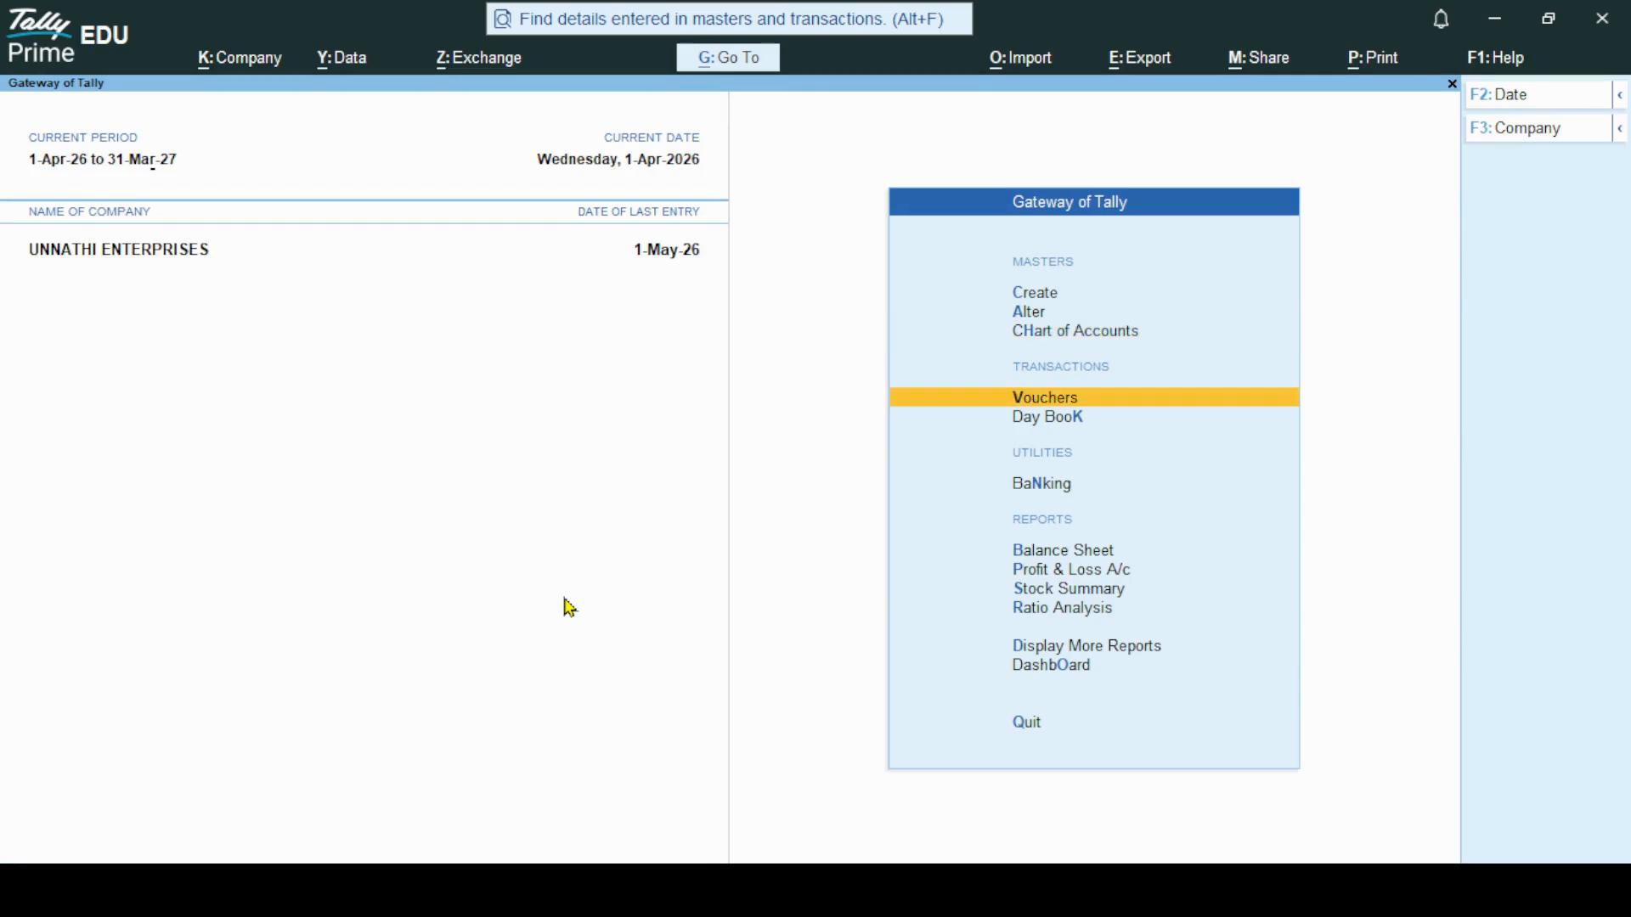
key(Return)
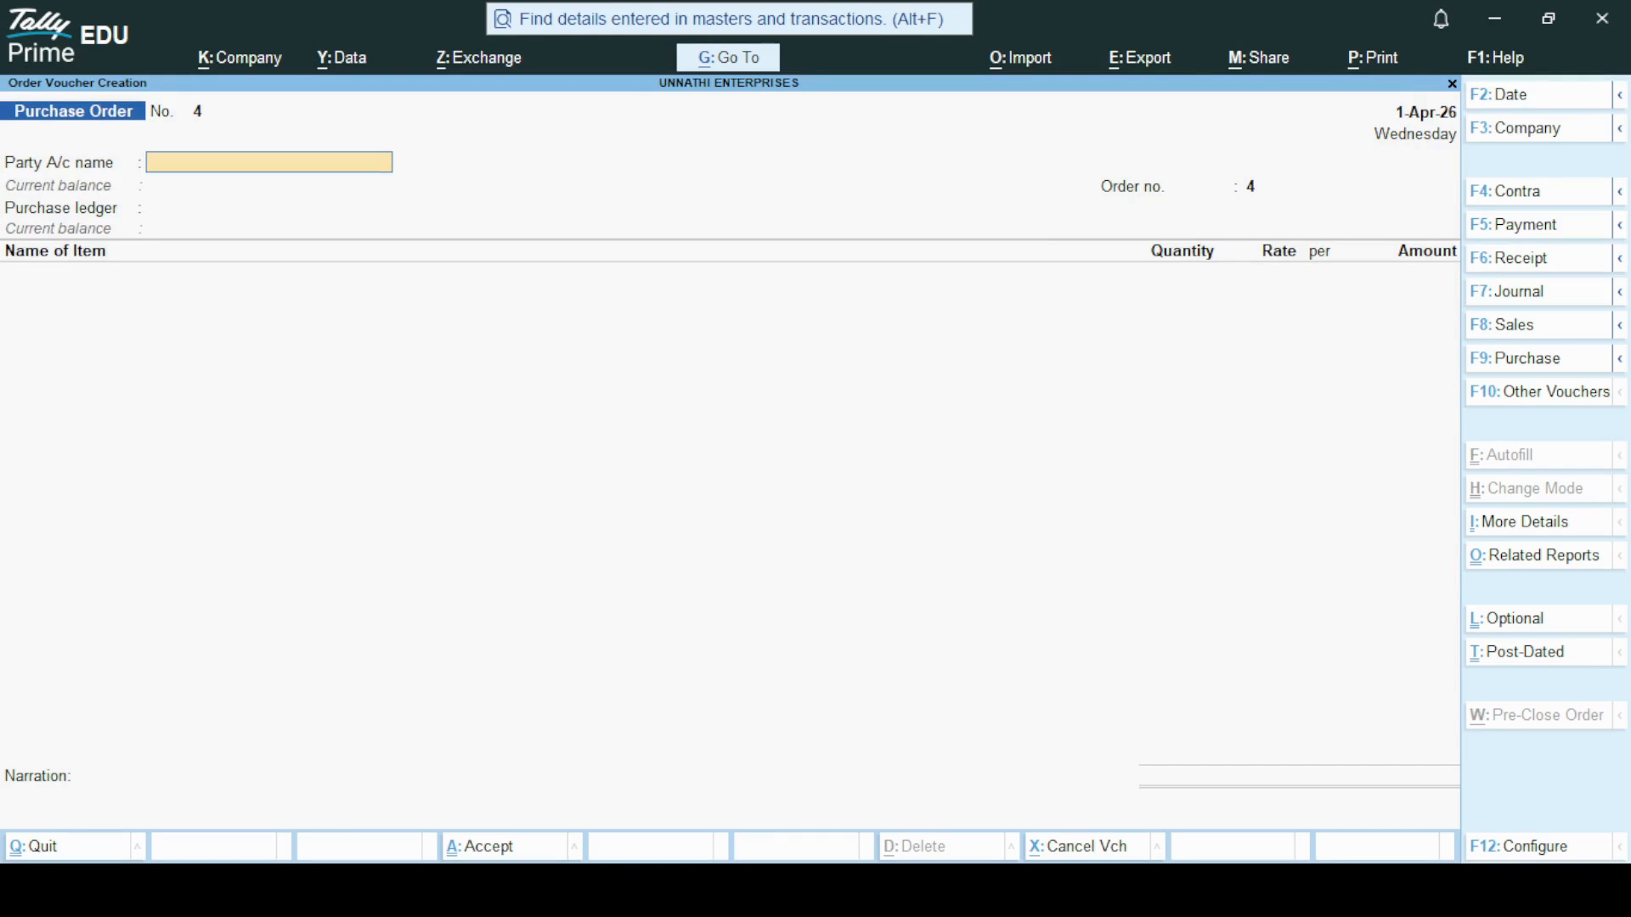
mouse_move(1362, 406)
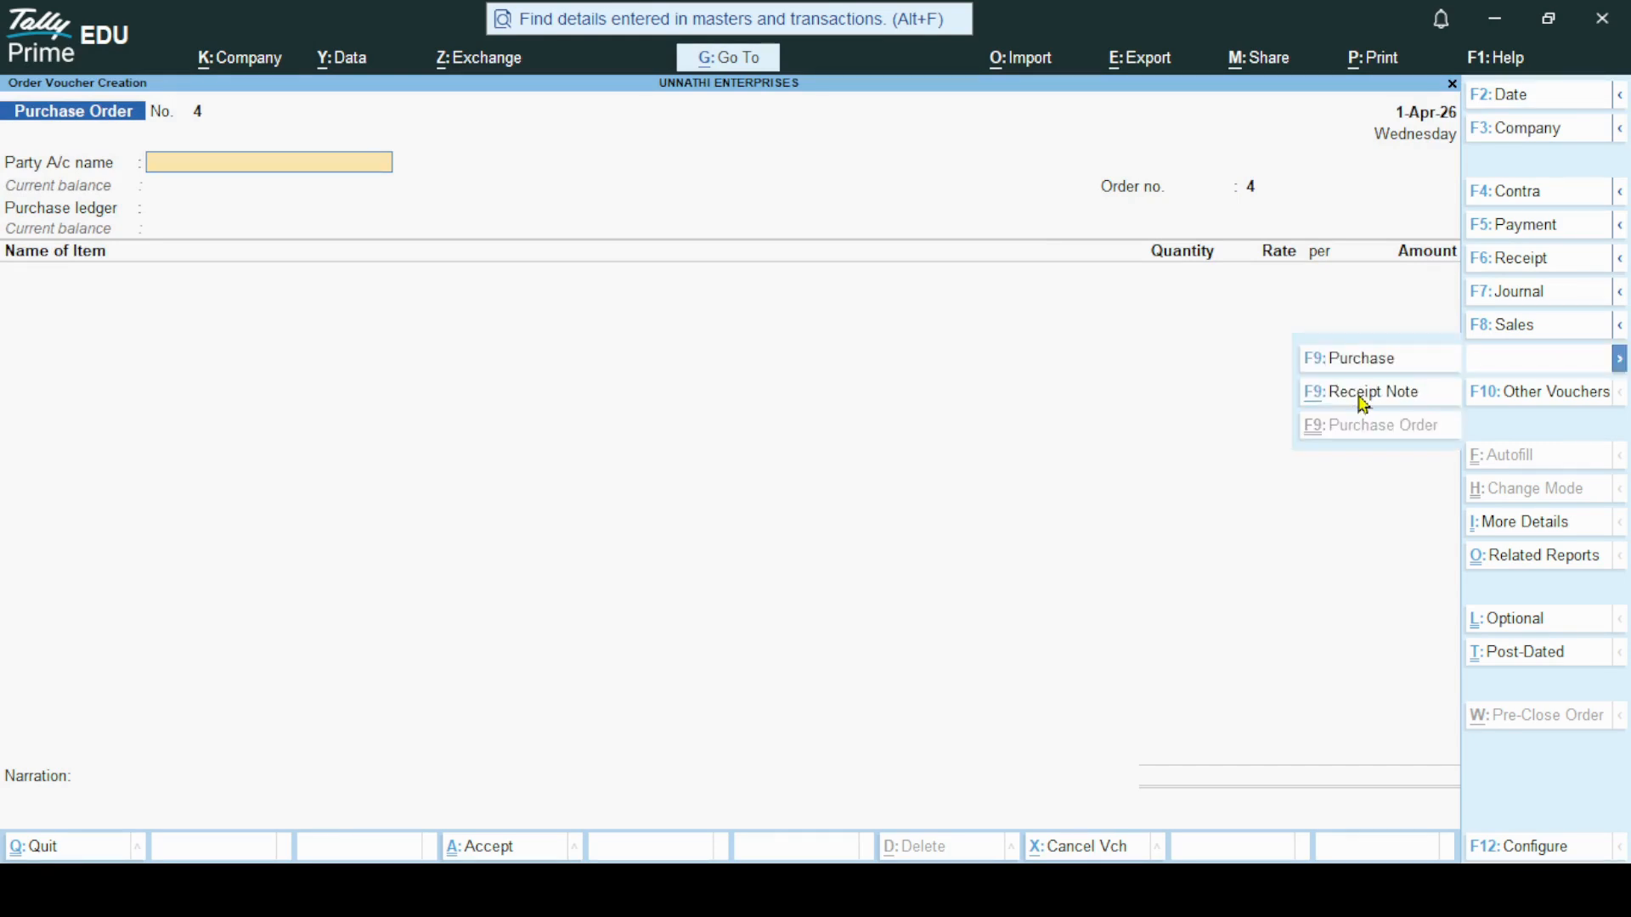
click(1363, 399)
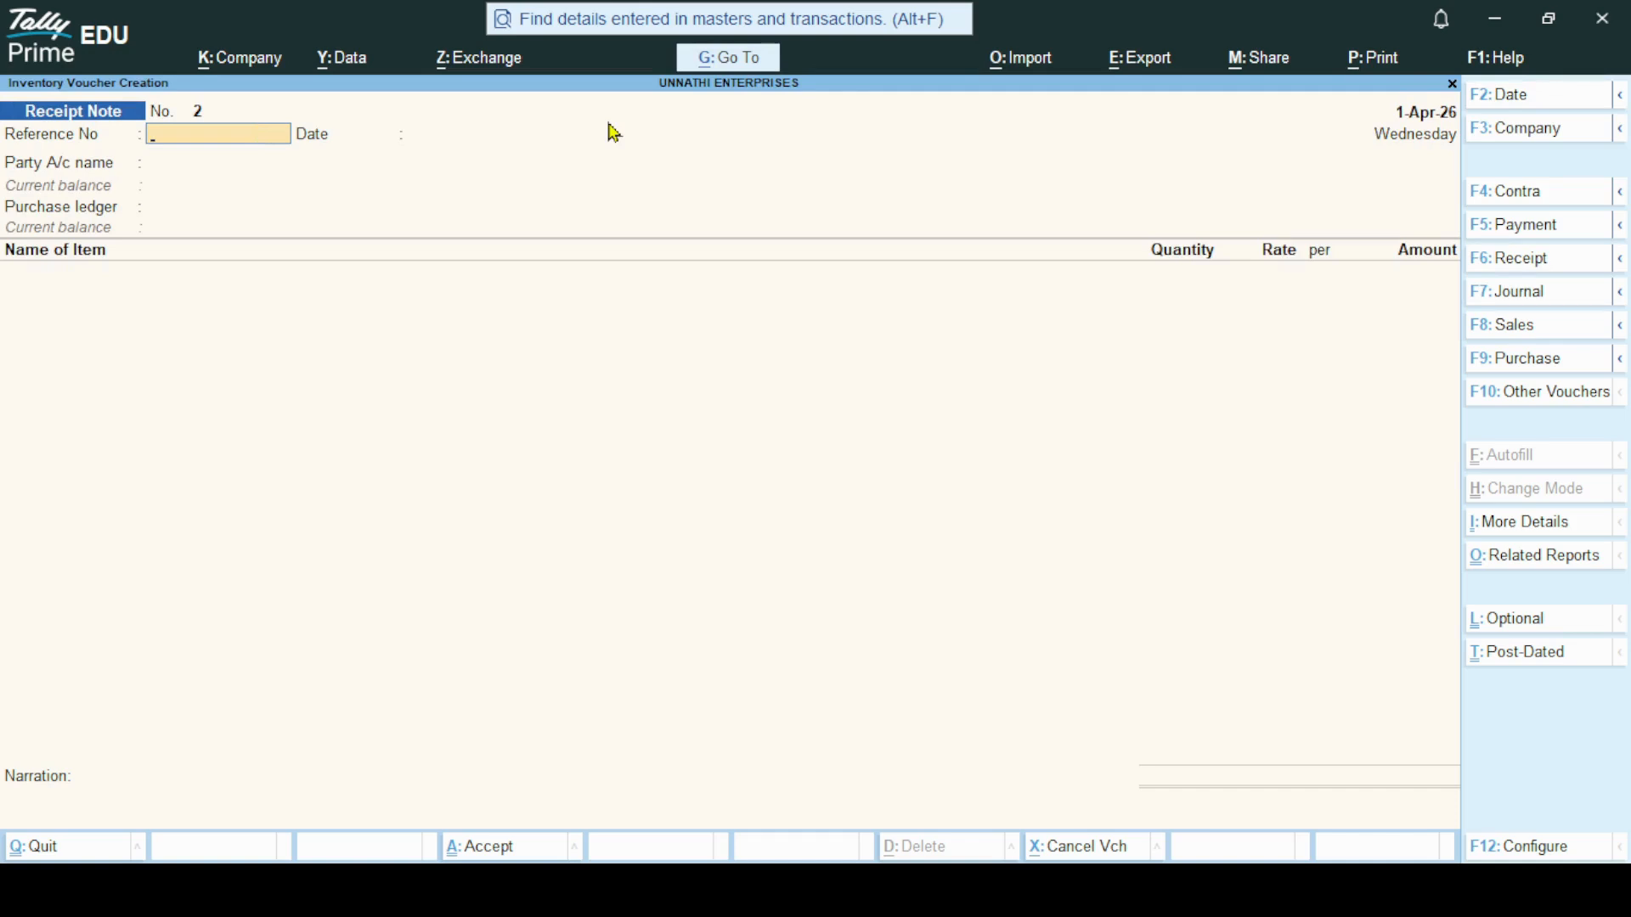
Leave the receipt note's reference number blank and set the party account to SHUBHAM SALES.
key(Return)
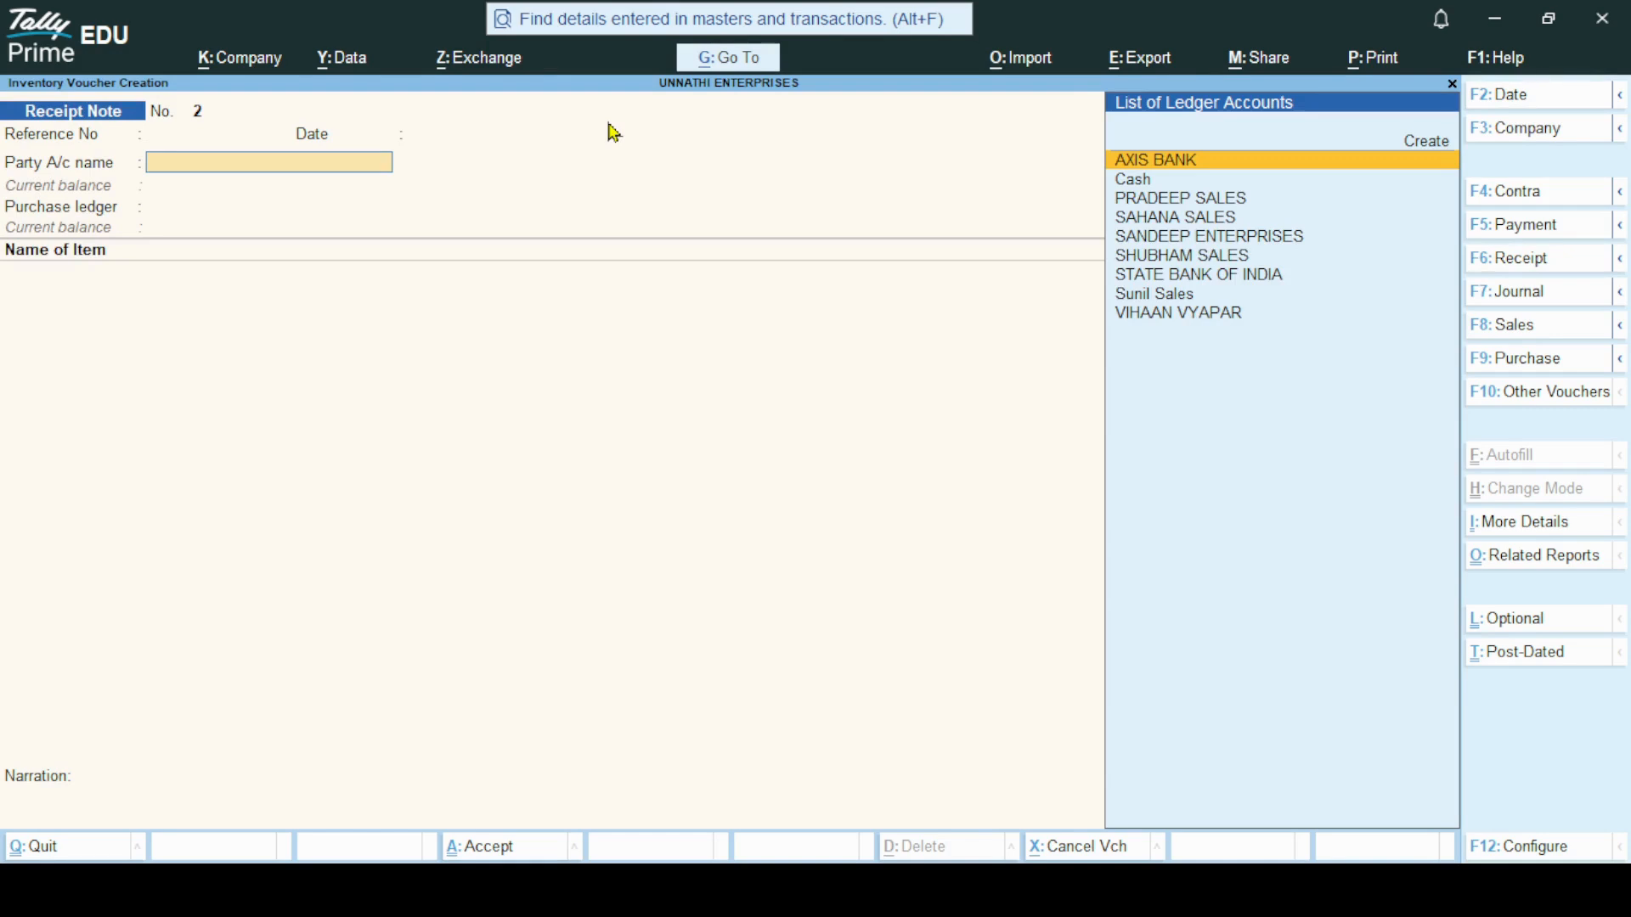
key(Down)
key(Down)
key(Down)
key(Down)
key(Down)
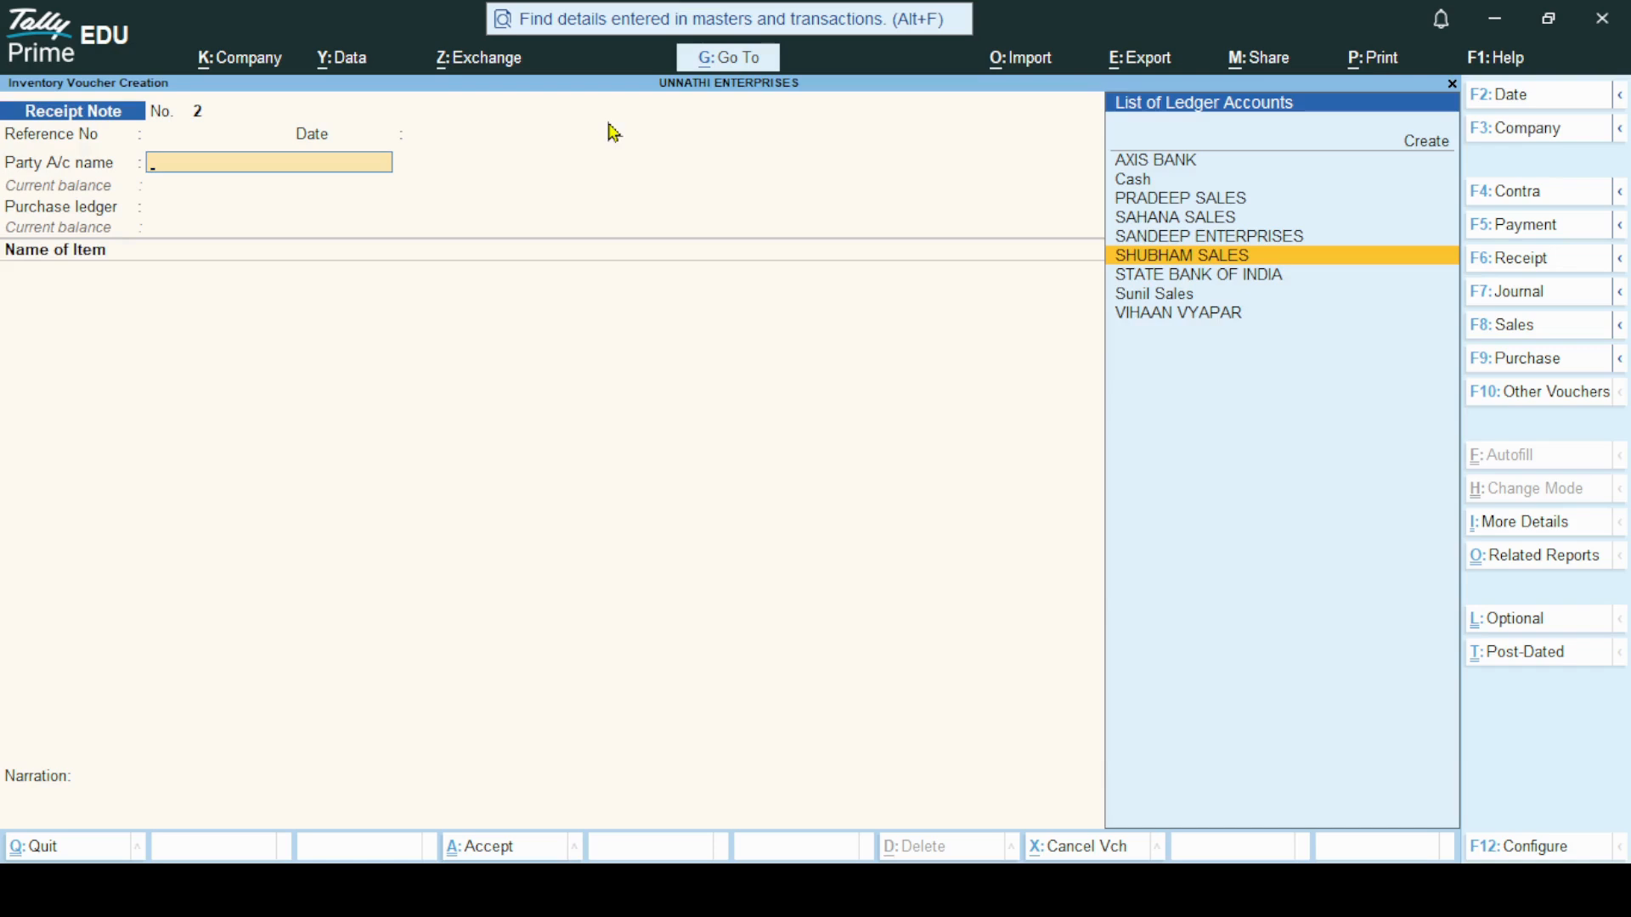
key(Return)
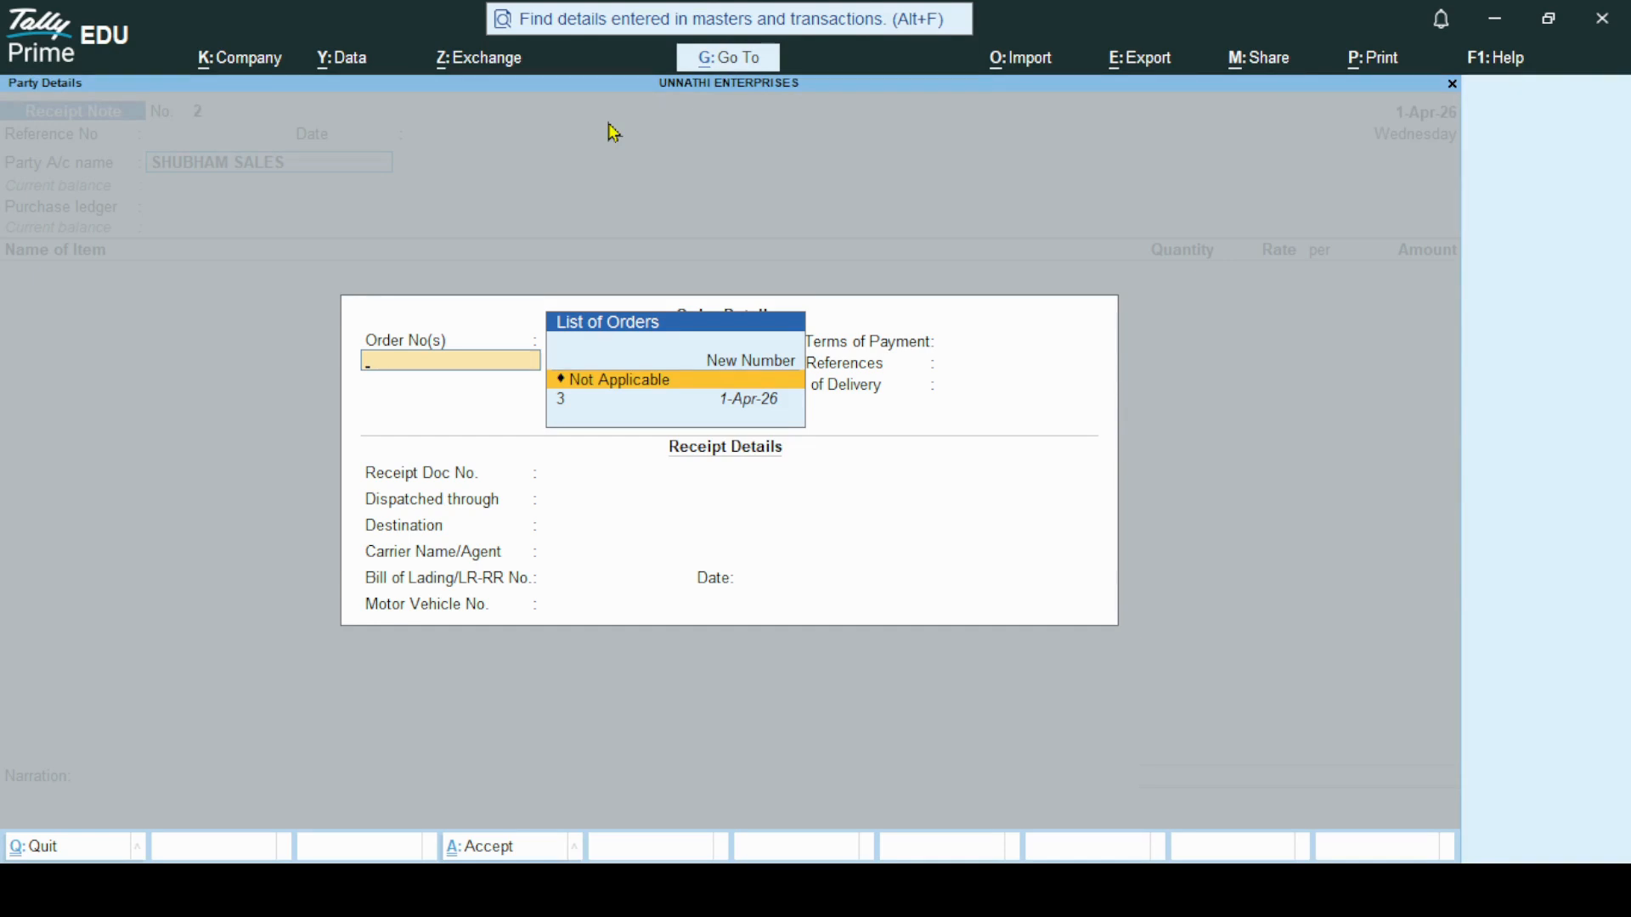
Link the receipt note to the order dated 1-Apr-26 and set the mode of payment to Bank.
key(Down)
key(Return)
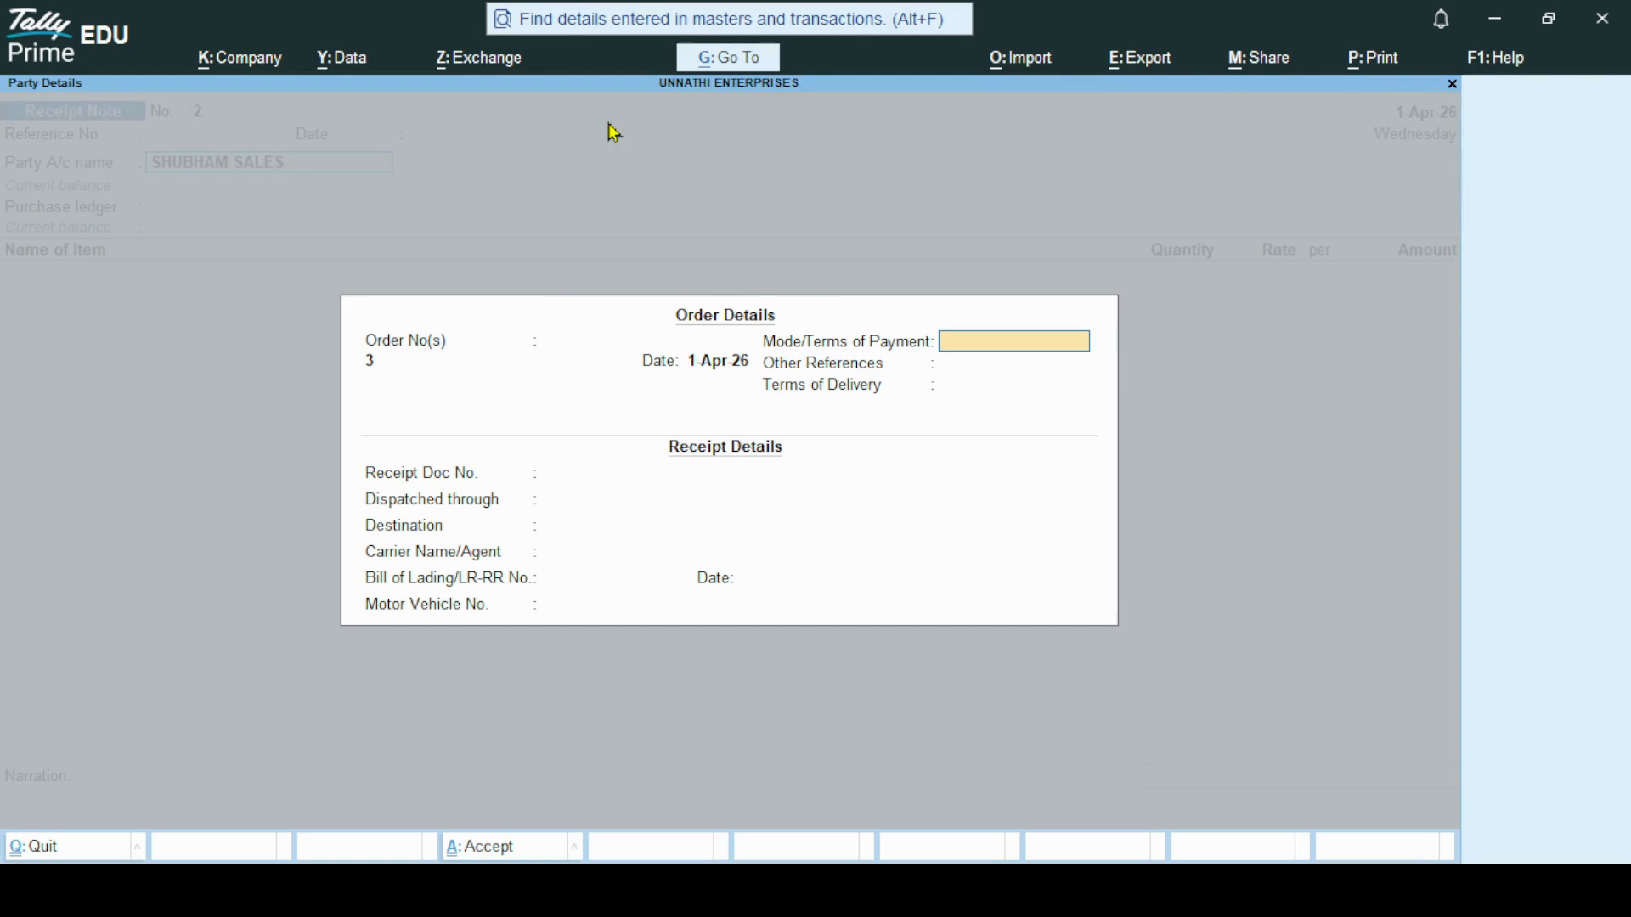
text(Bank)
key(Return)
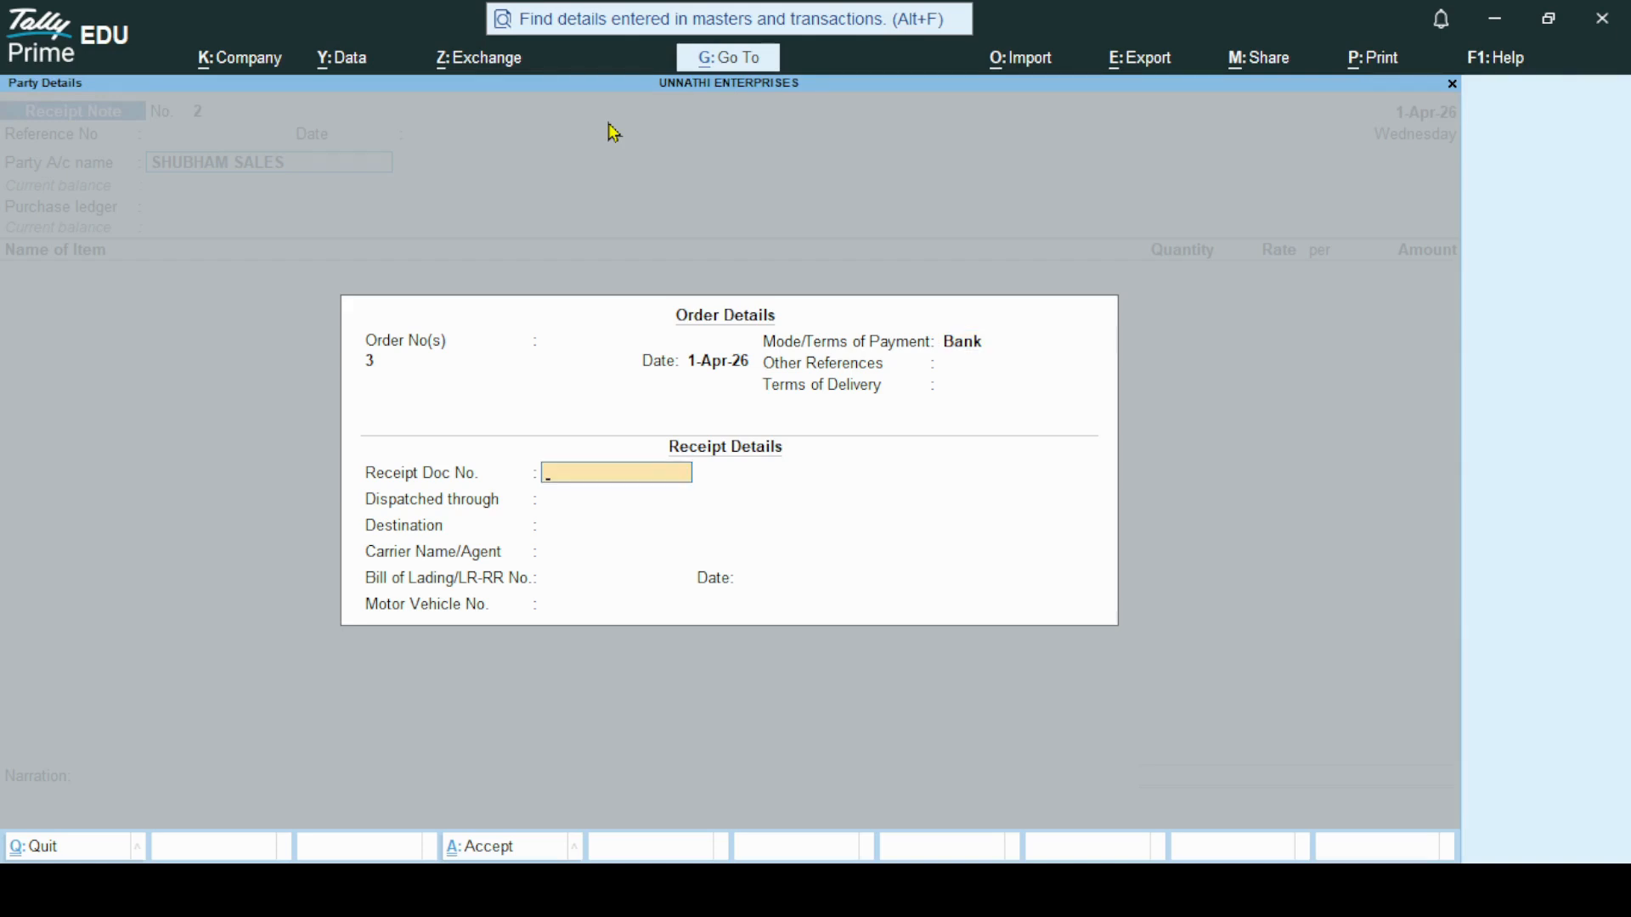
Leave the receipt details blank and accept the order details for the receipt note.
key(Return)
key(Return)
key(Return)
key(Return)
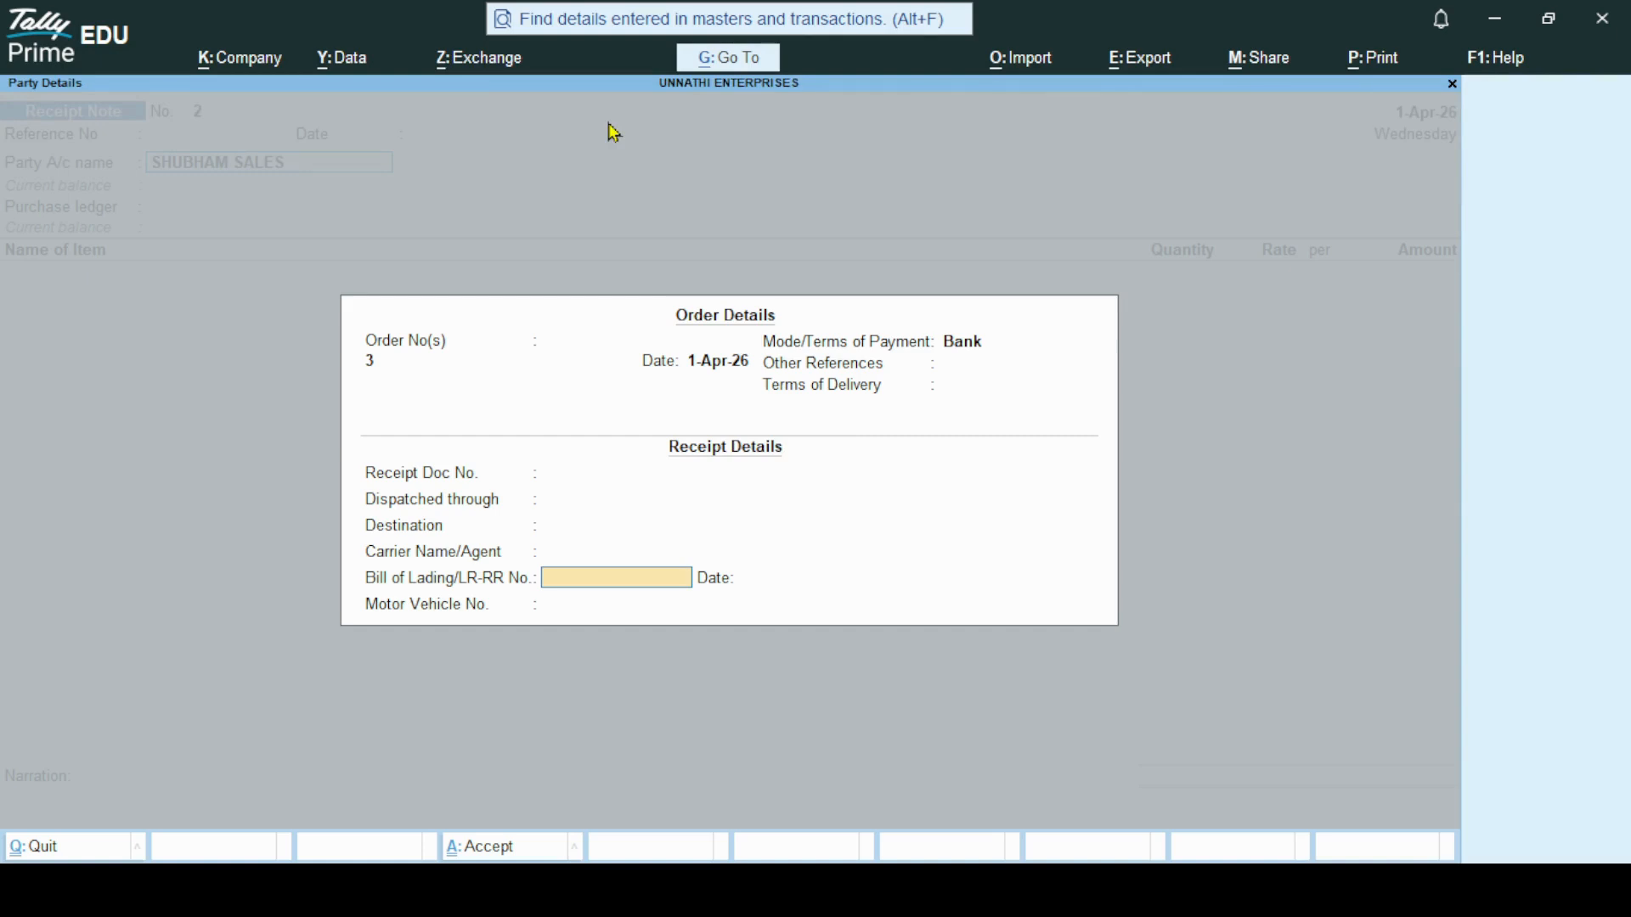
key(ctrl+a)
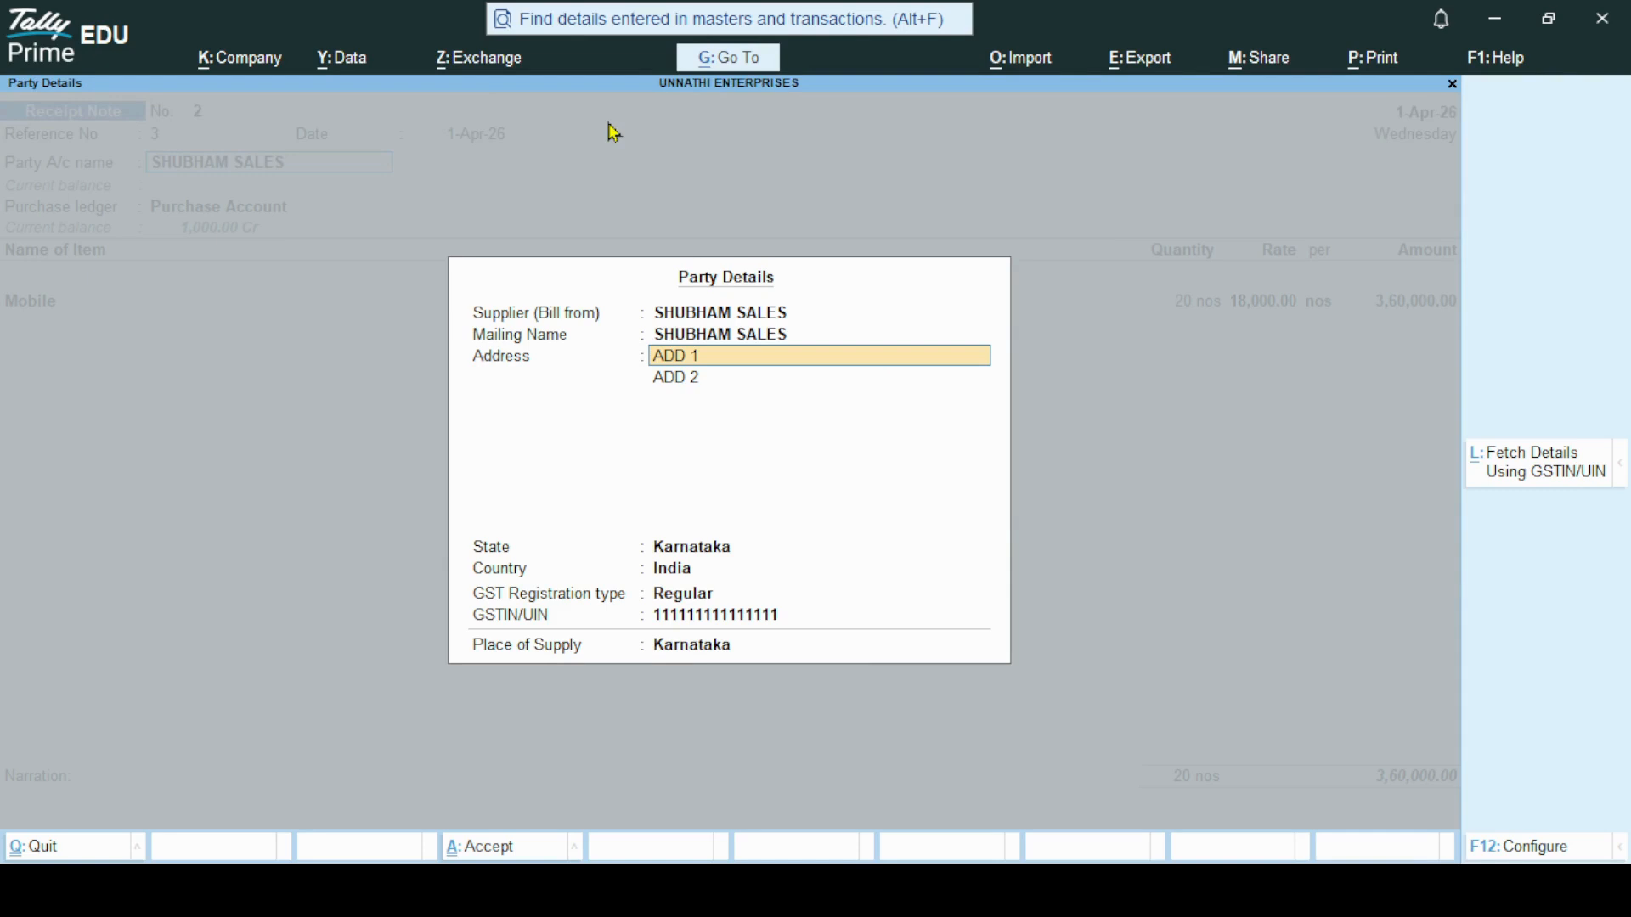
Accept the supplier's party details with Karnataka as place of supply and keep Purchase Account as the purchase ledger.
key(Return)
key(Return)
key(Return)
key(Return)
key(Return)
key(Return)
key(Return)
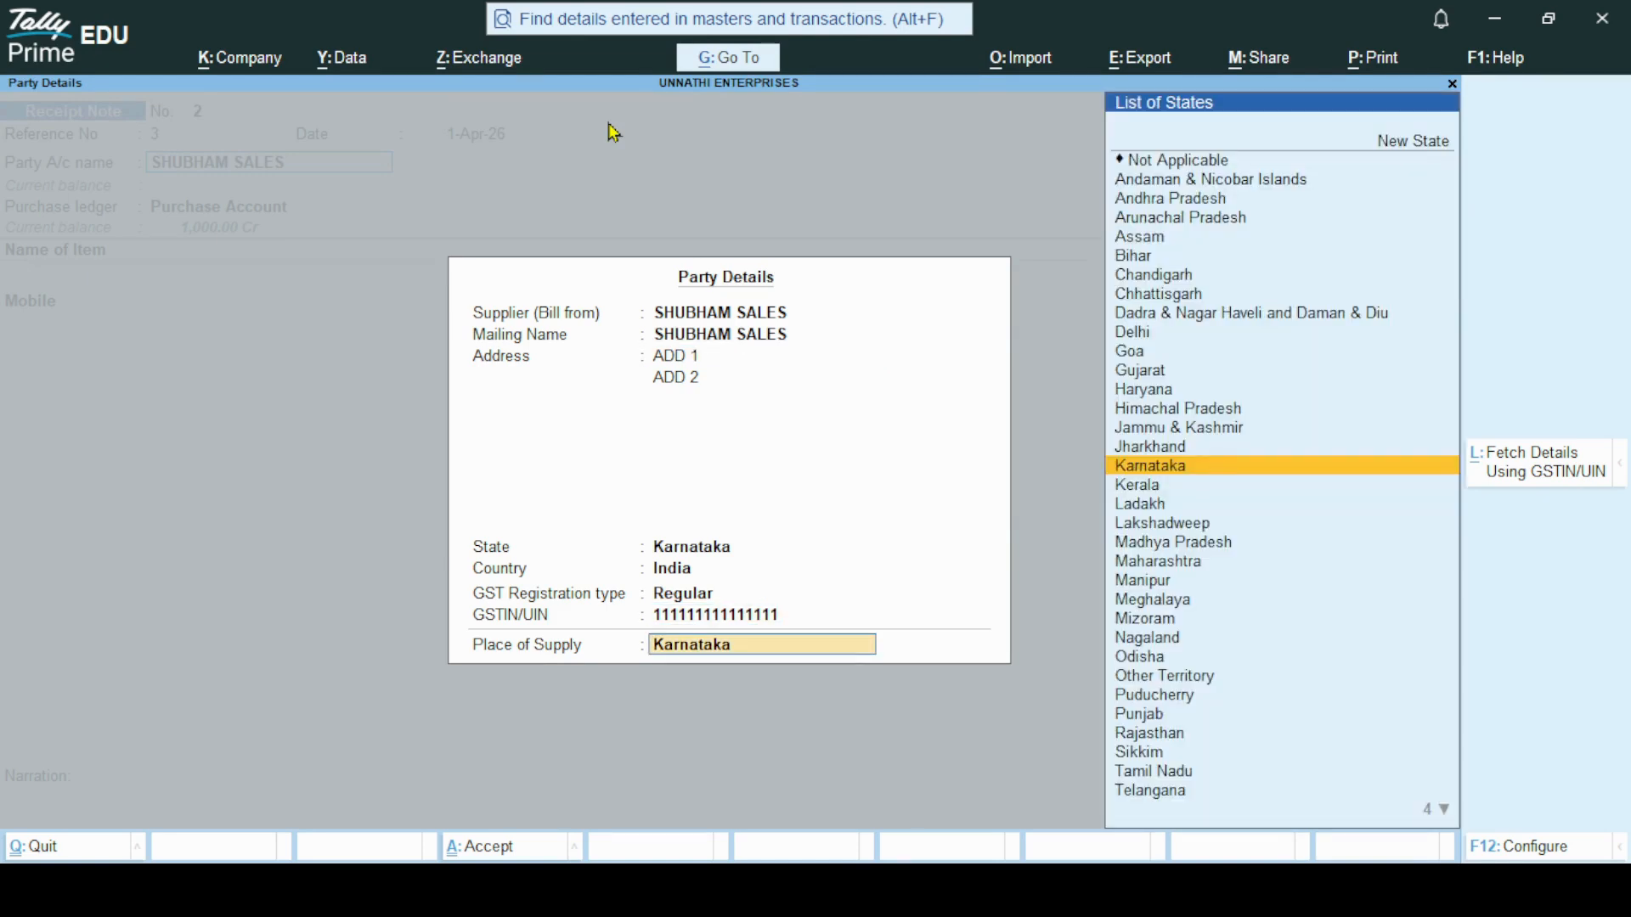
key(Return)
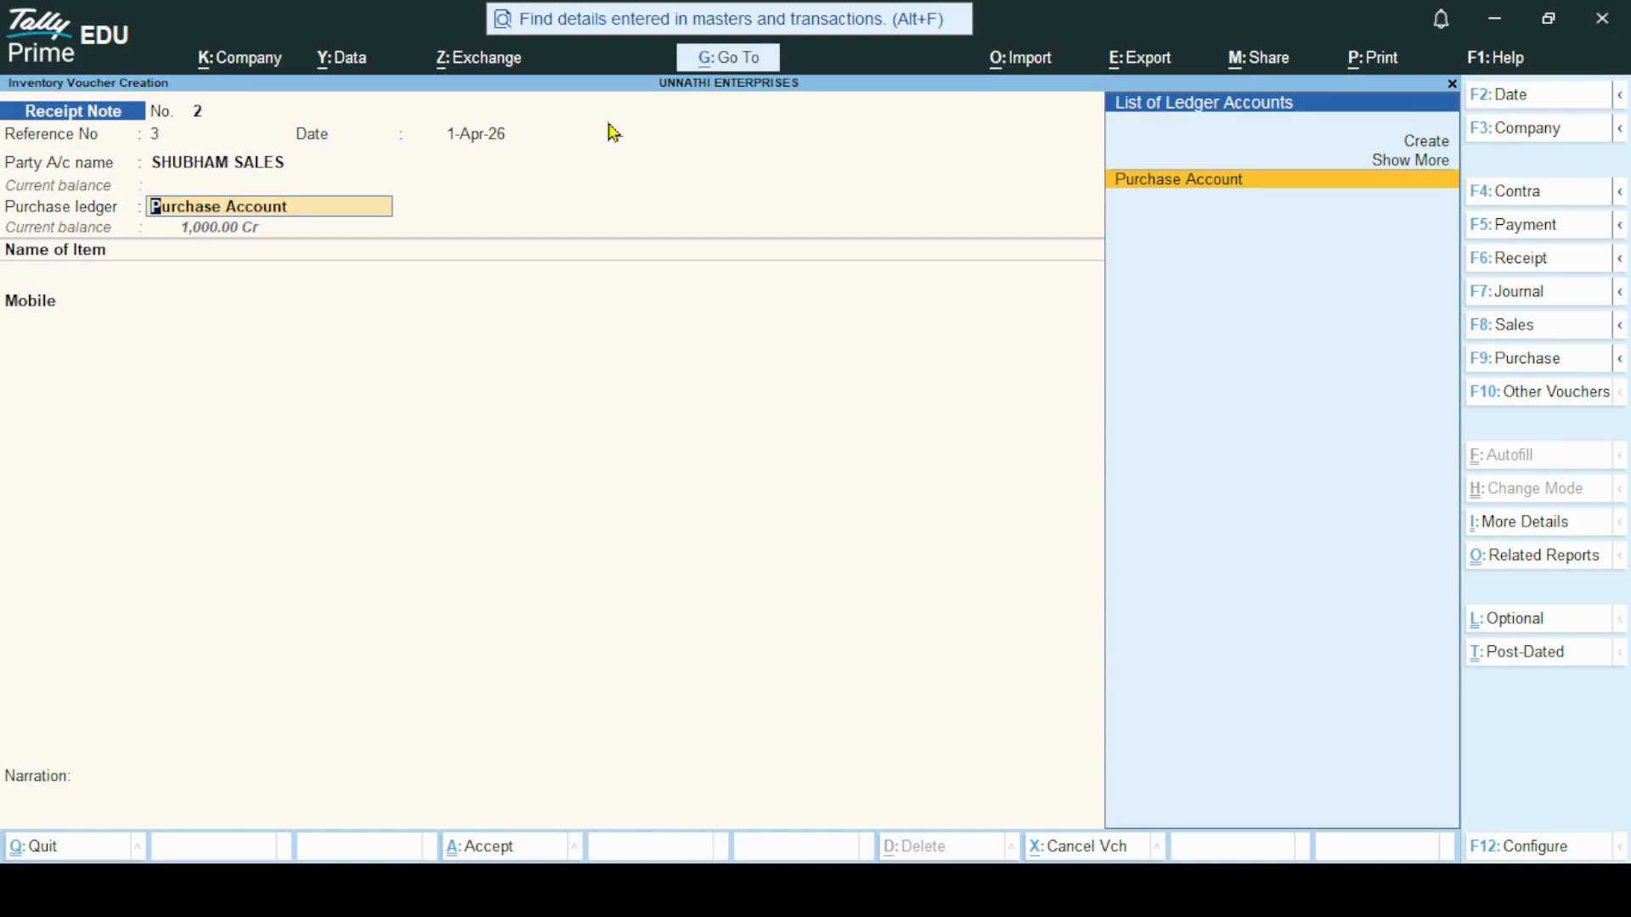
key(Return)
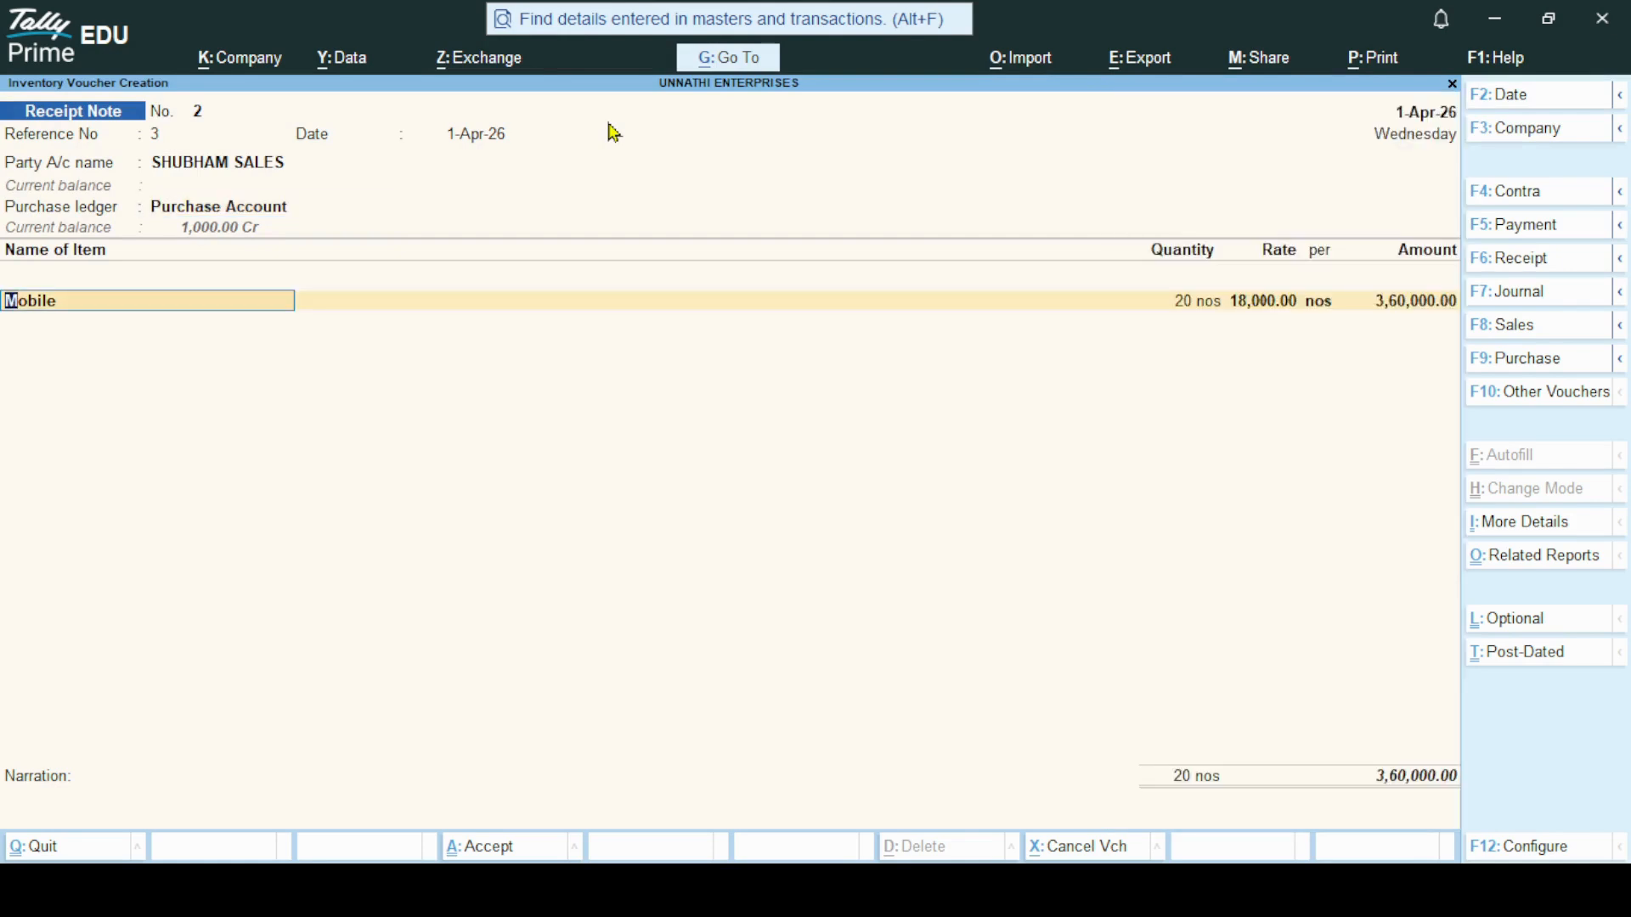
Allocate 20 nos of Mobile at 18,000 to tracking and order number 3 in Show Room, keeping GST and HSN/SAC details as per masters.
key(Return)
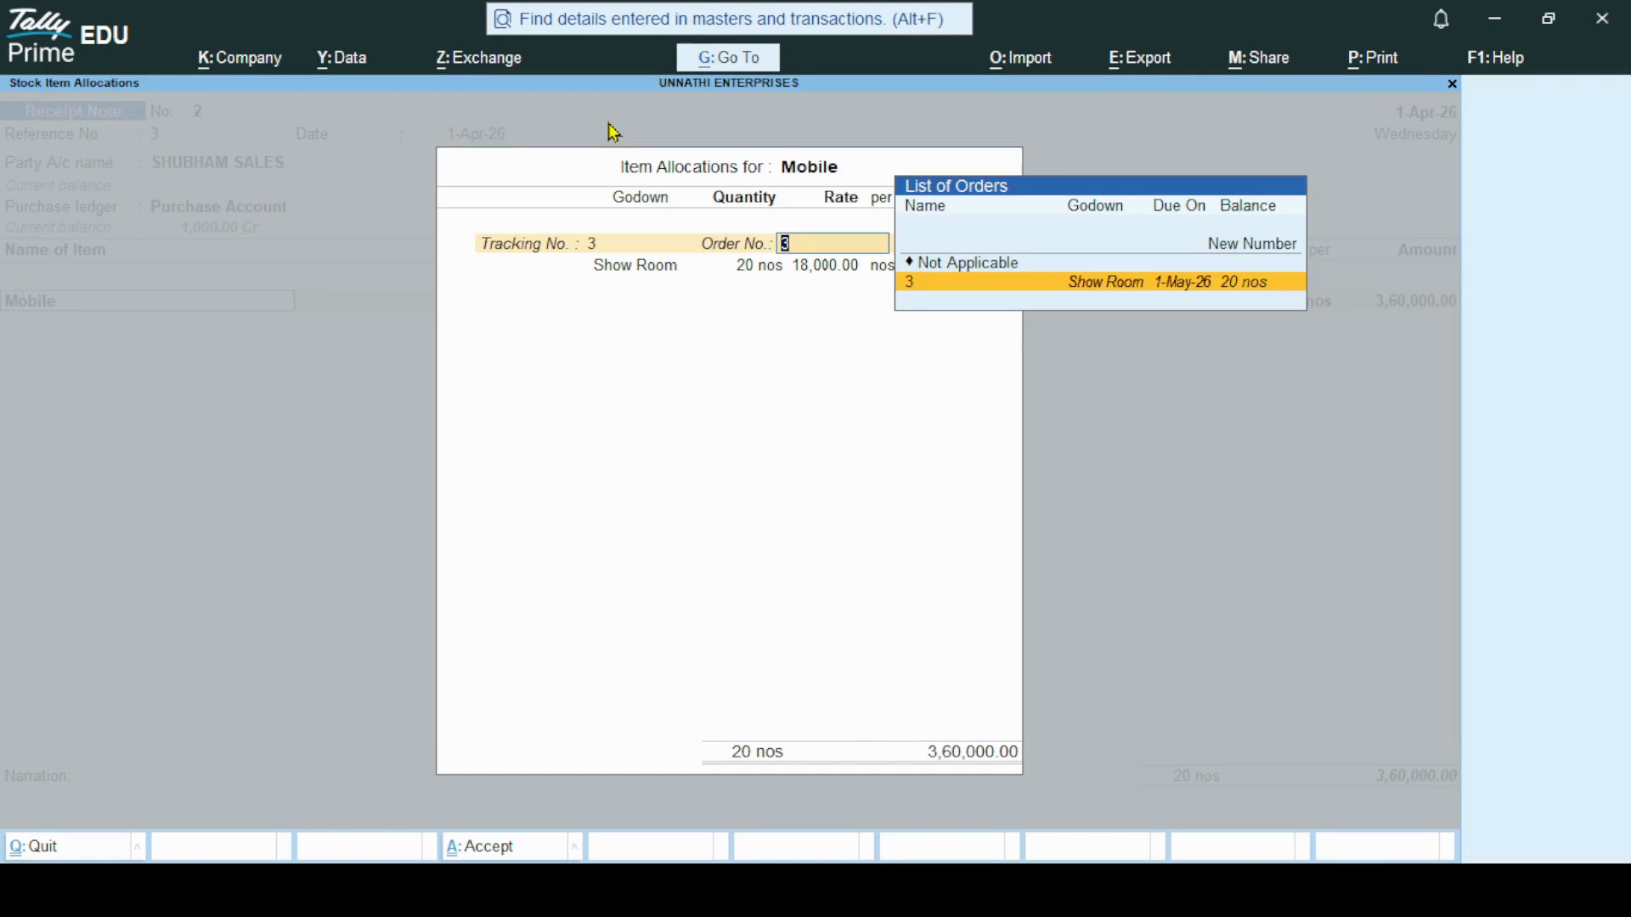
key(Return)
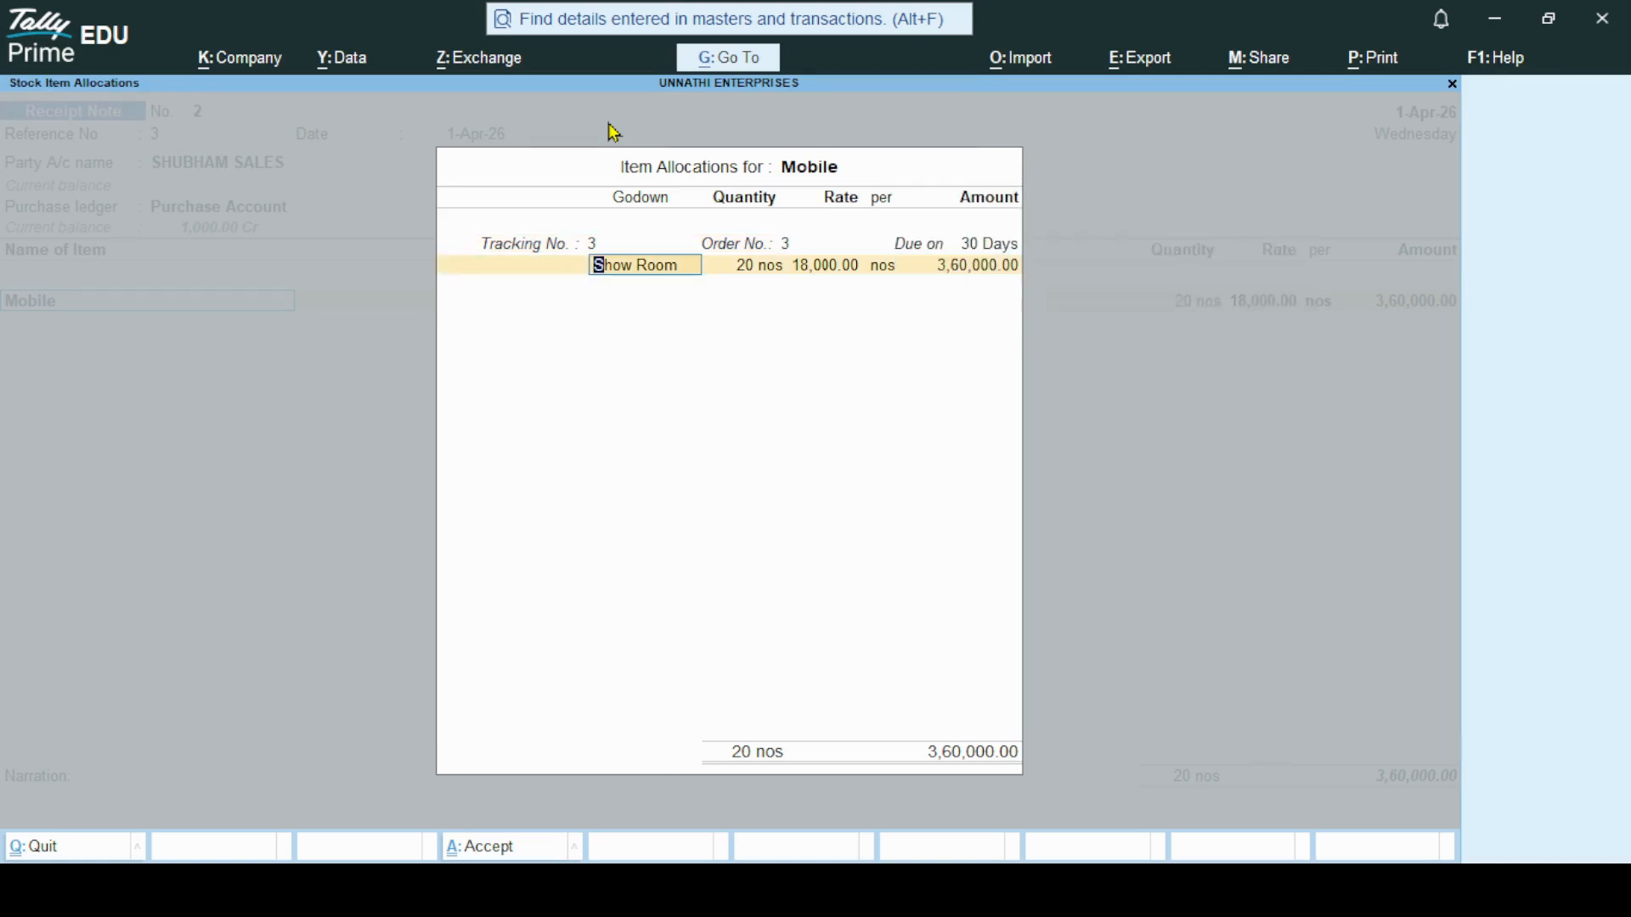
key(Return)
key(Return)
key(Return)
key(Return)
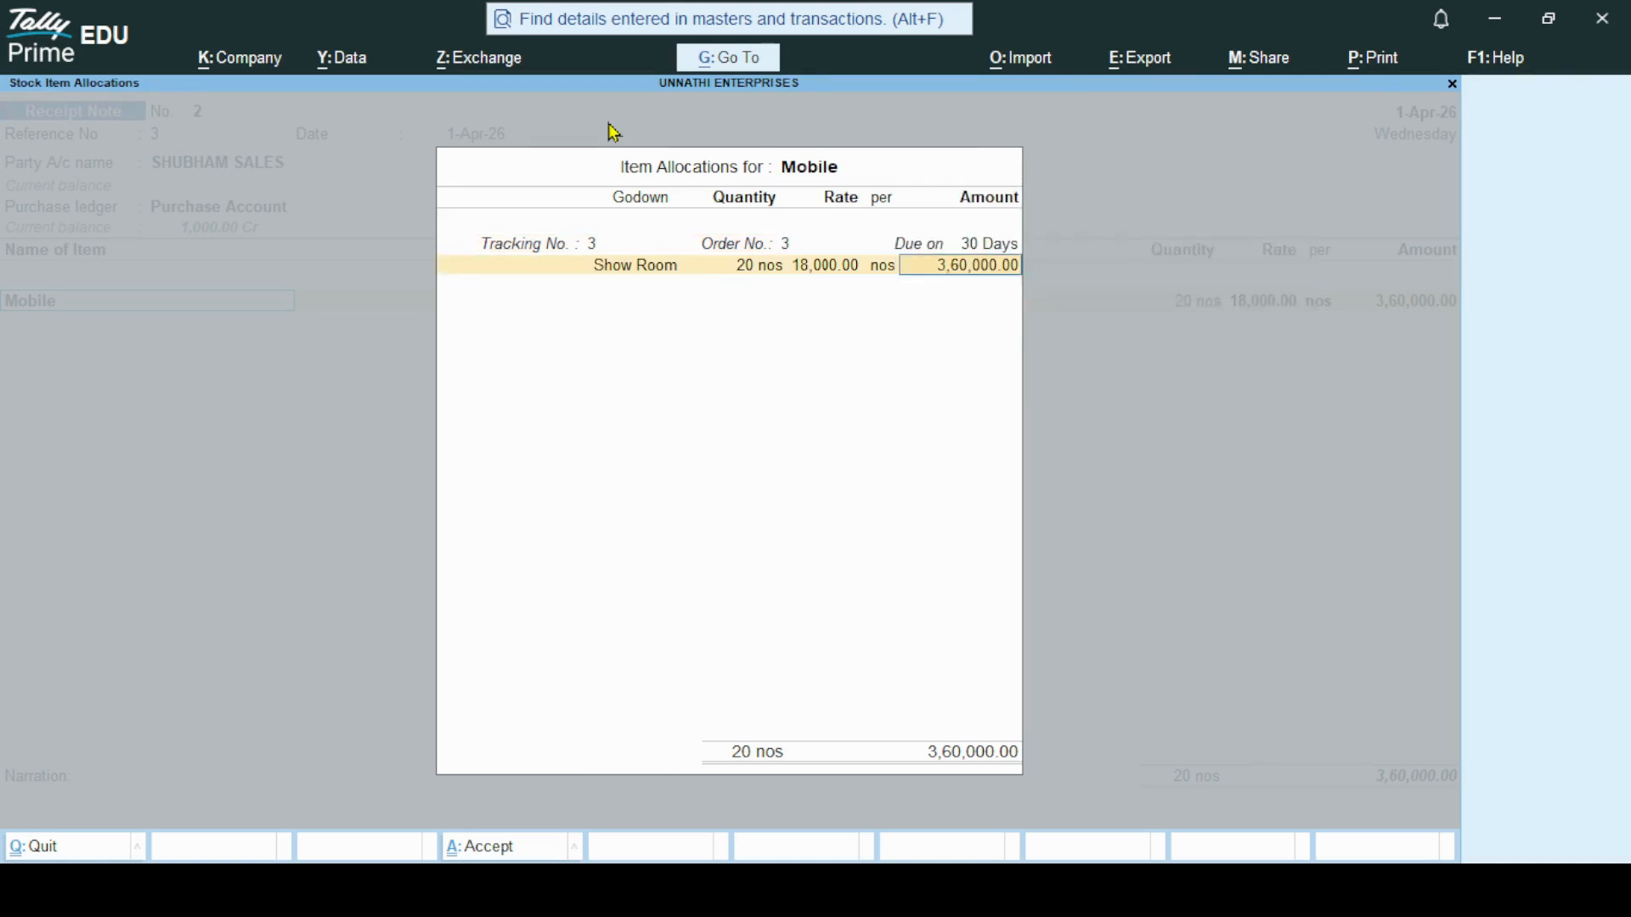
key(Return)
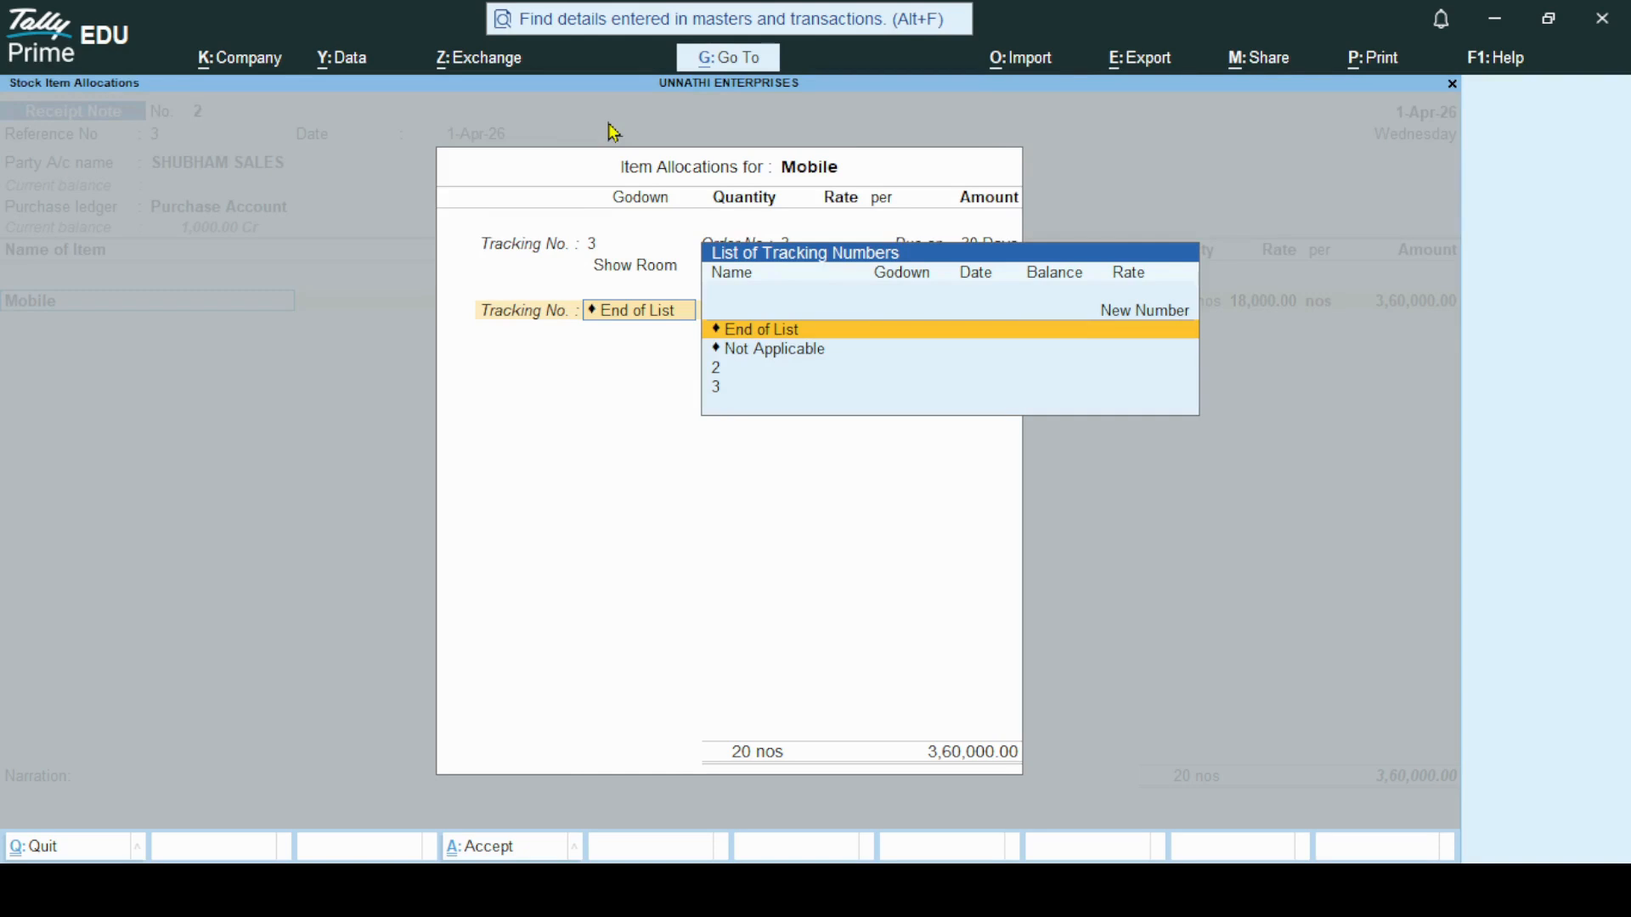
key(Return)
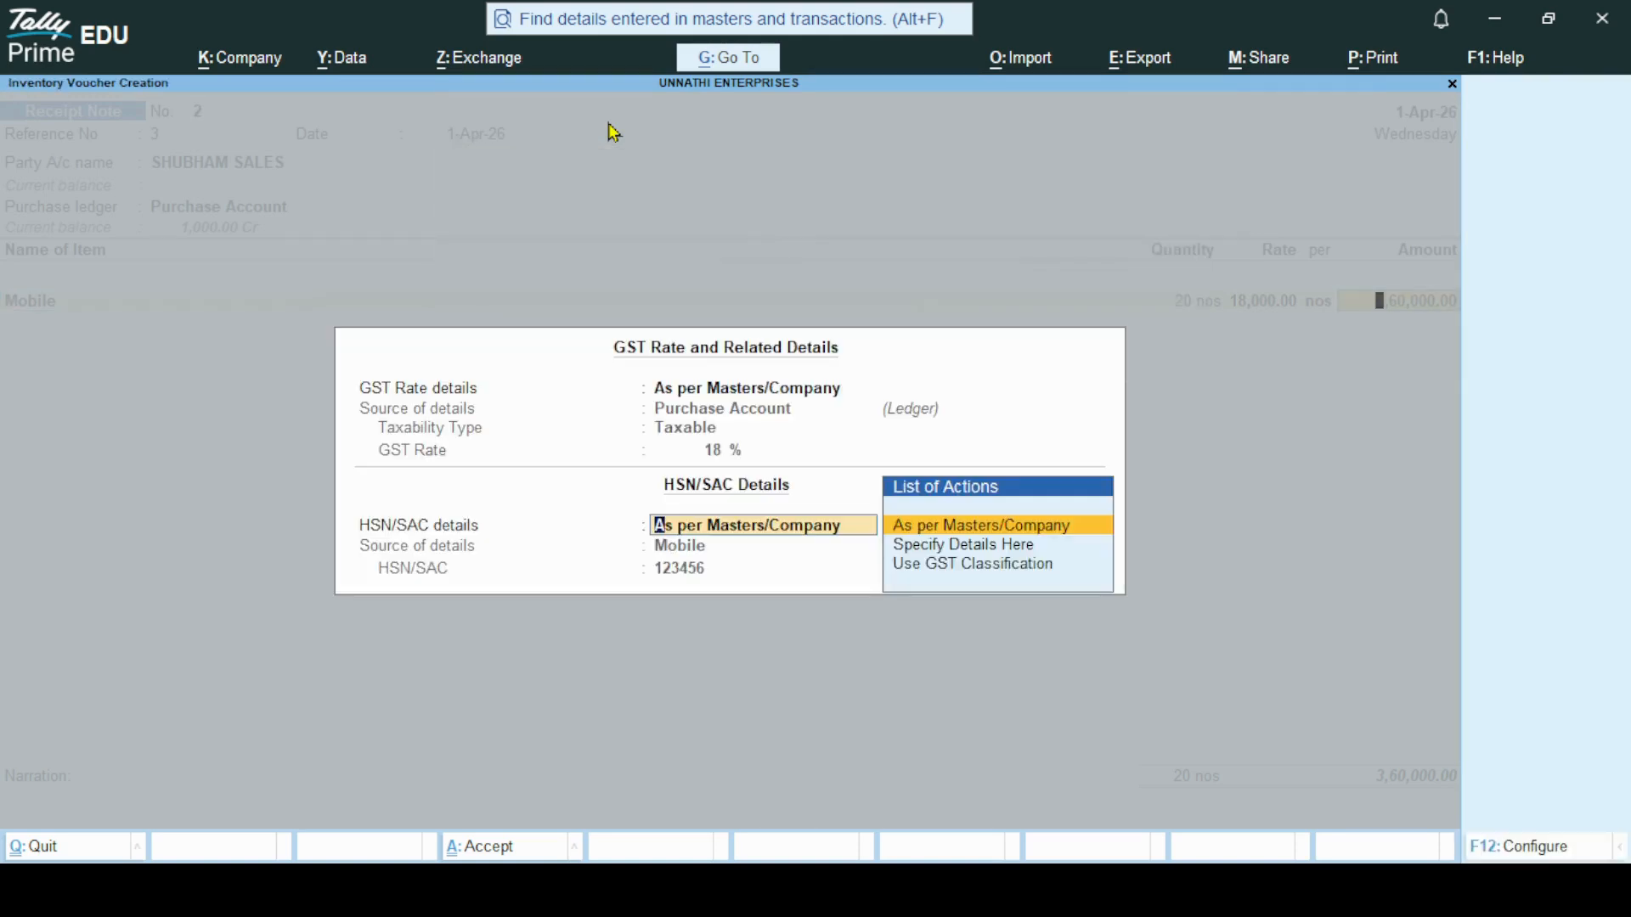
key(ctrl+a)
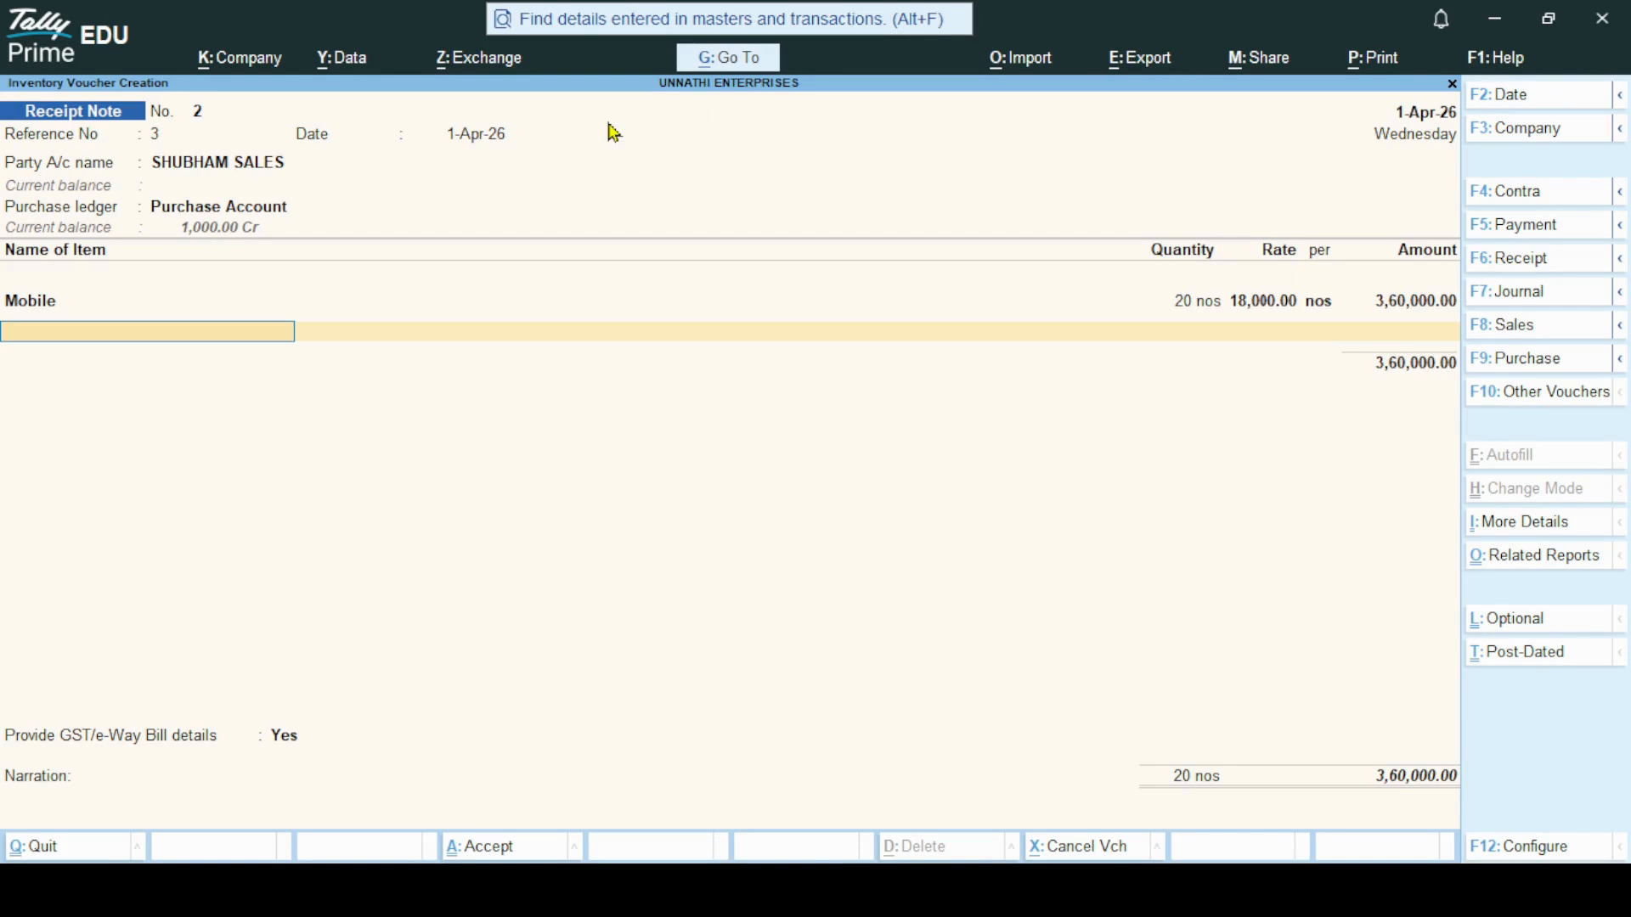
Set Dispatch from to Blore without transport details, save the receipt note and return to the Gateway of Tally.
key(Return)
key(Return)
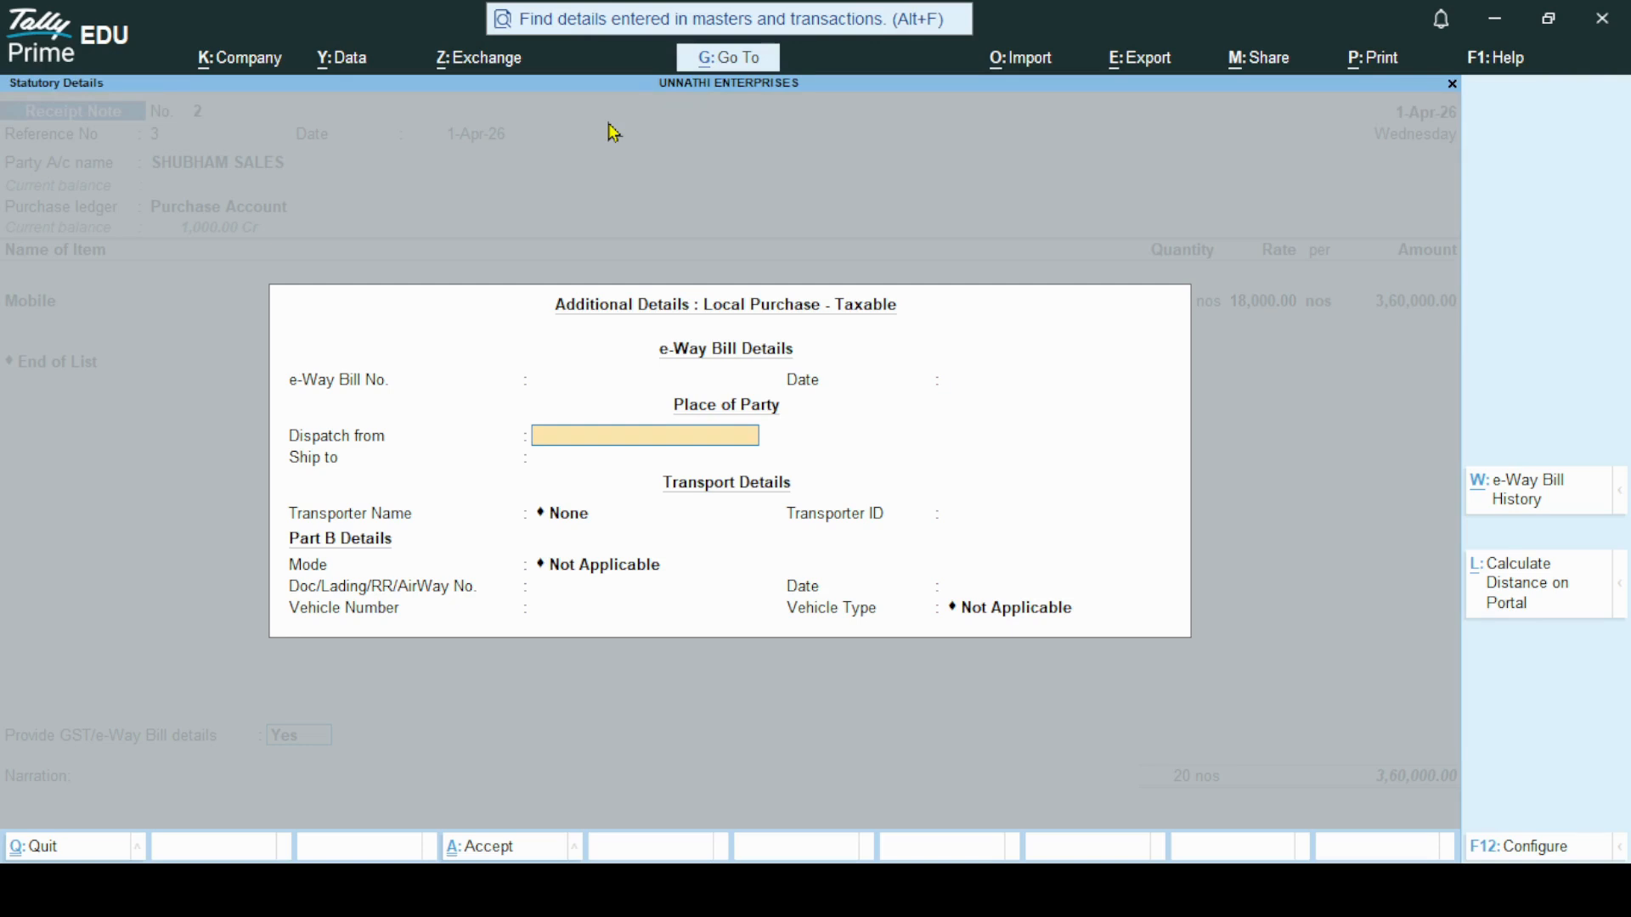
text(Blore)
key(Return)
key(Return)
key(Return)
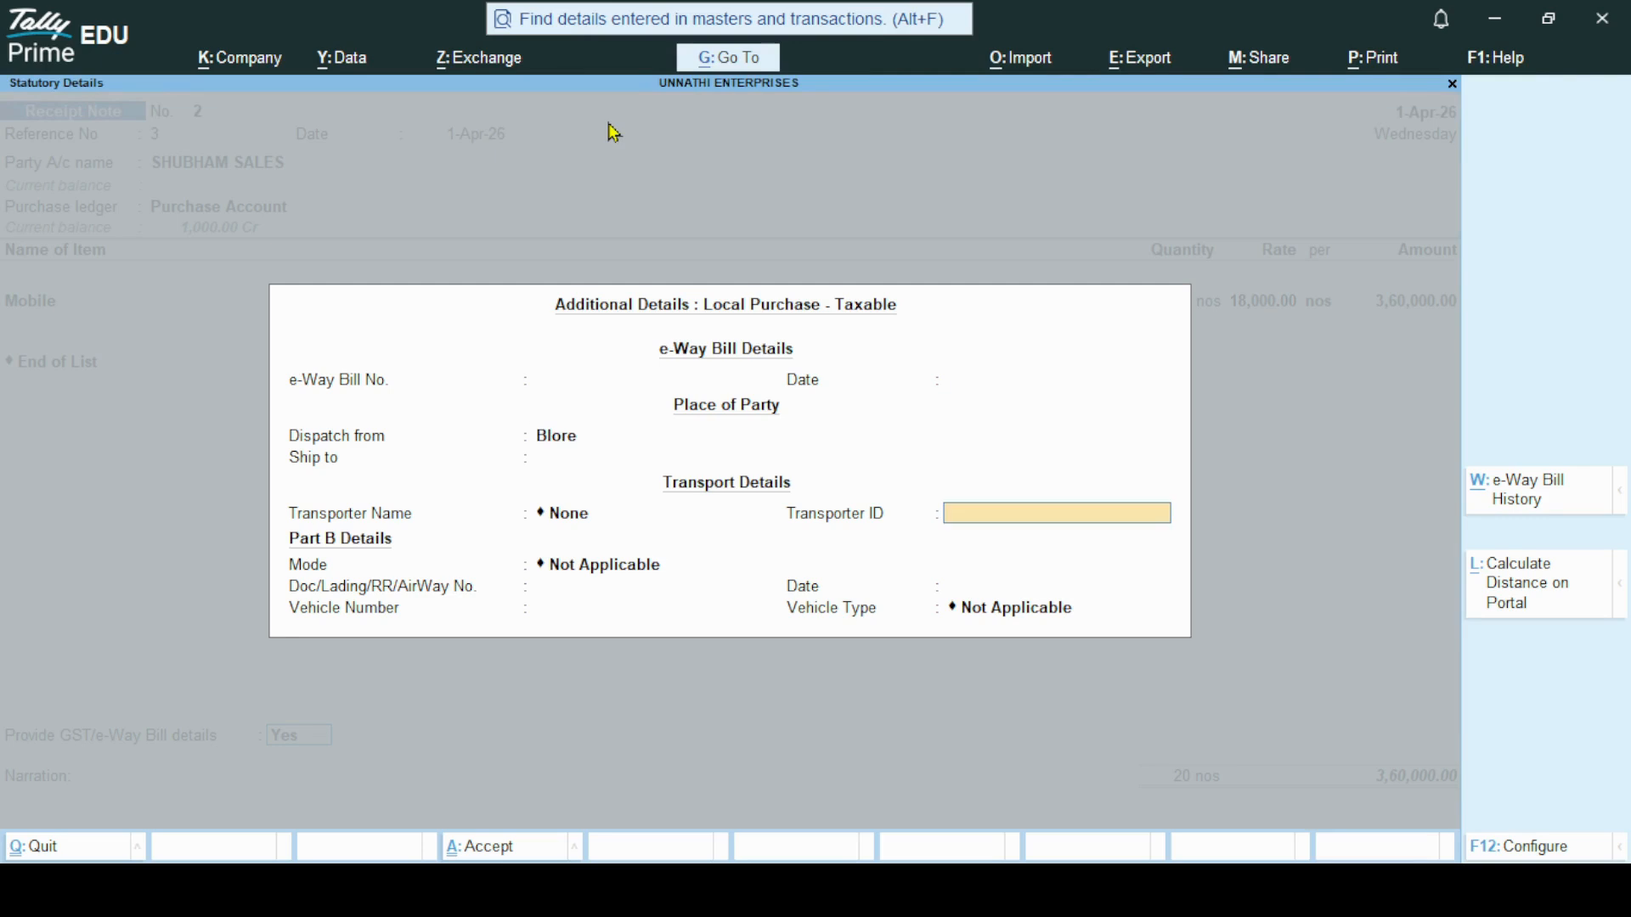
key(Return)
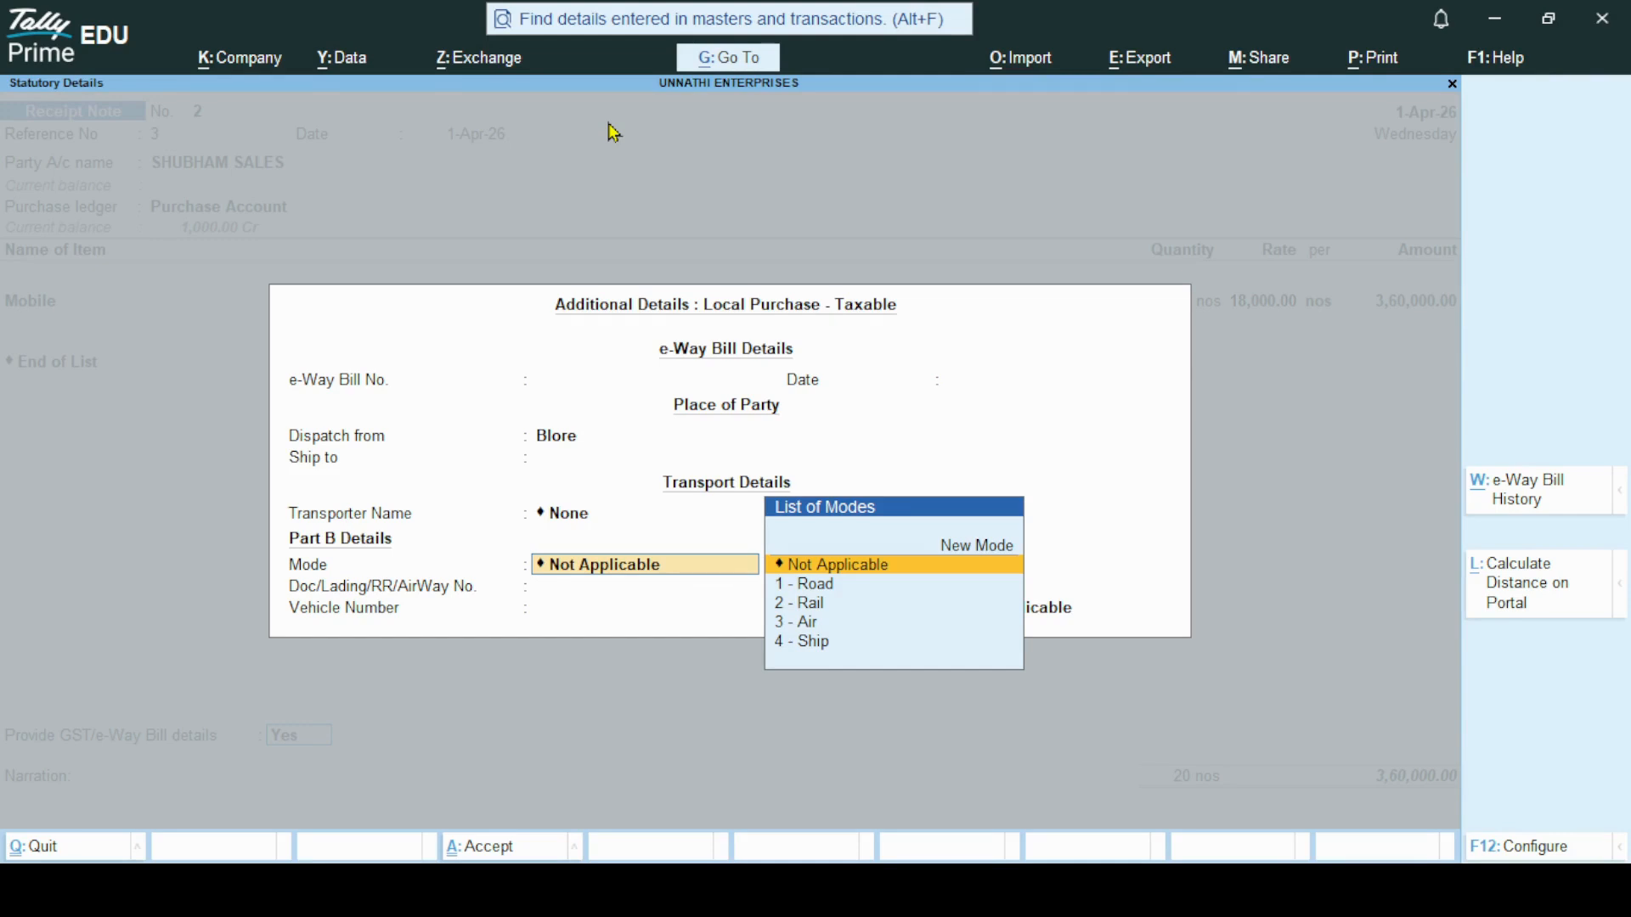
key(Return)
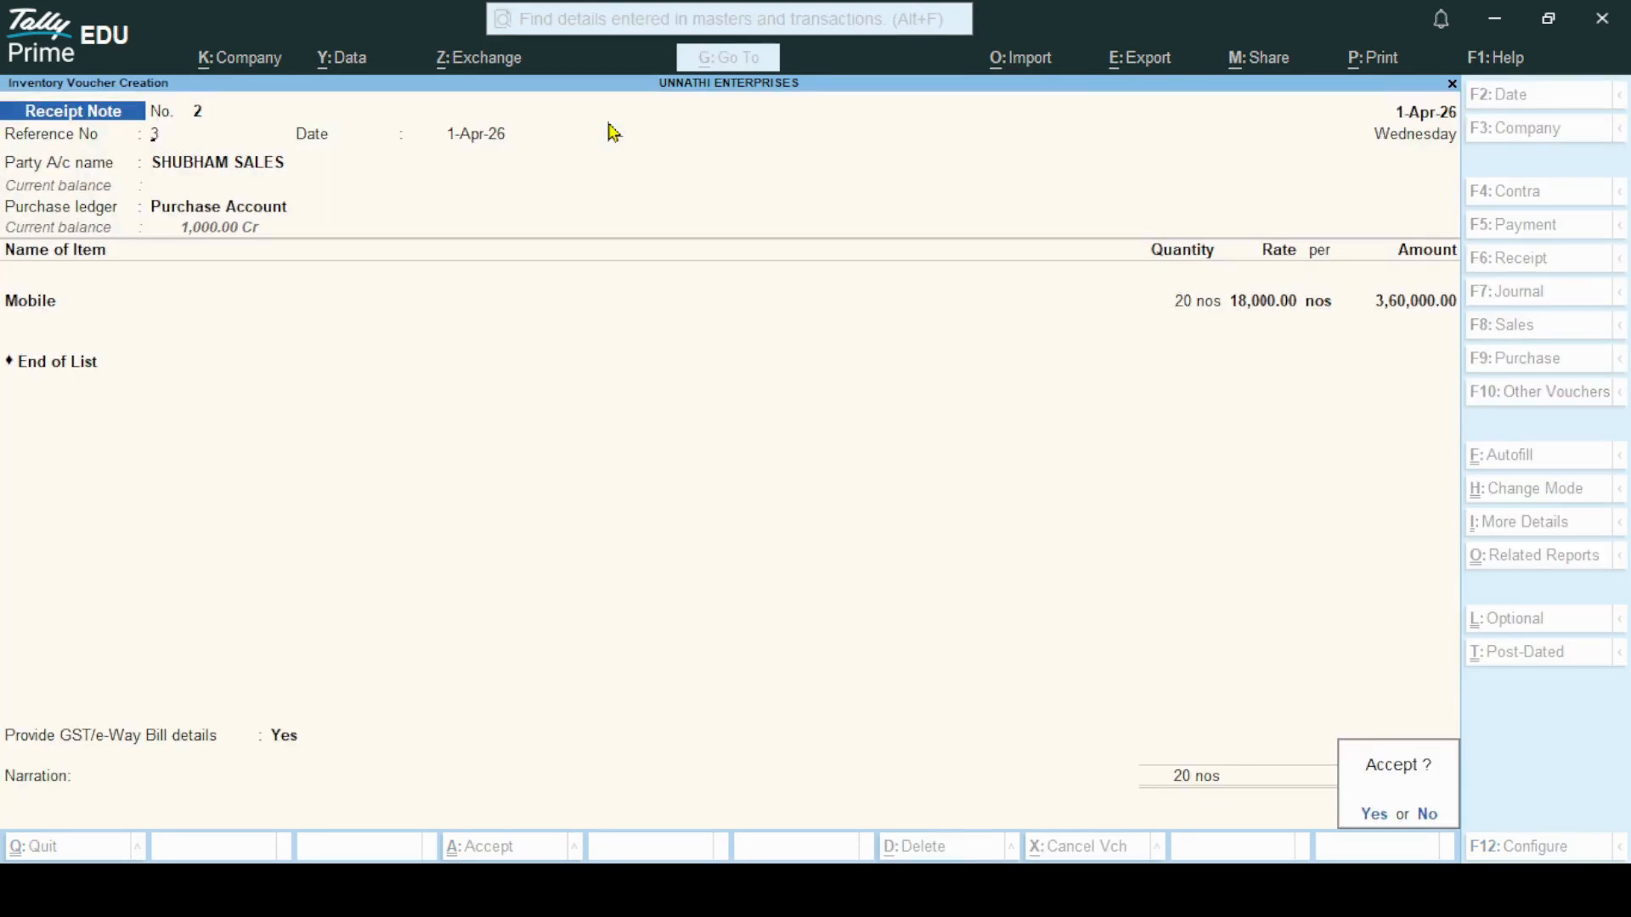
key(Return)
key(Escape)
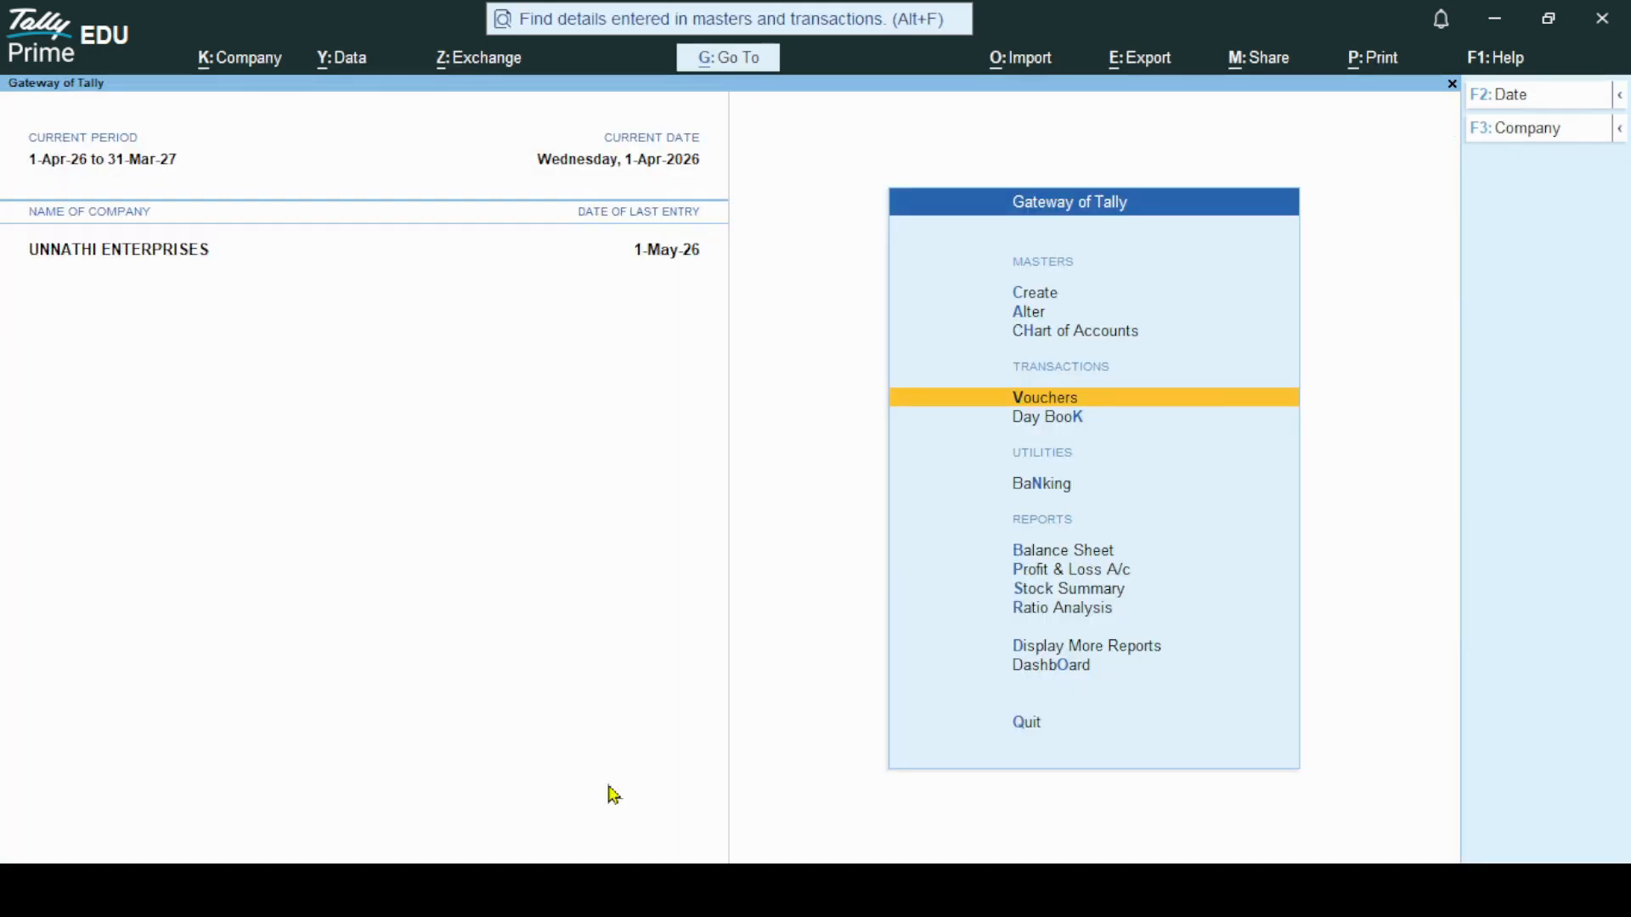
Open the Statements of Inventory list of reports.
key(Return)
key(Down)
key(Down)
key(Down)
key(Down)
key(Down)
key(Down)
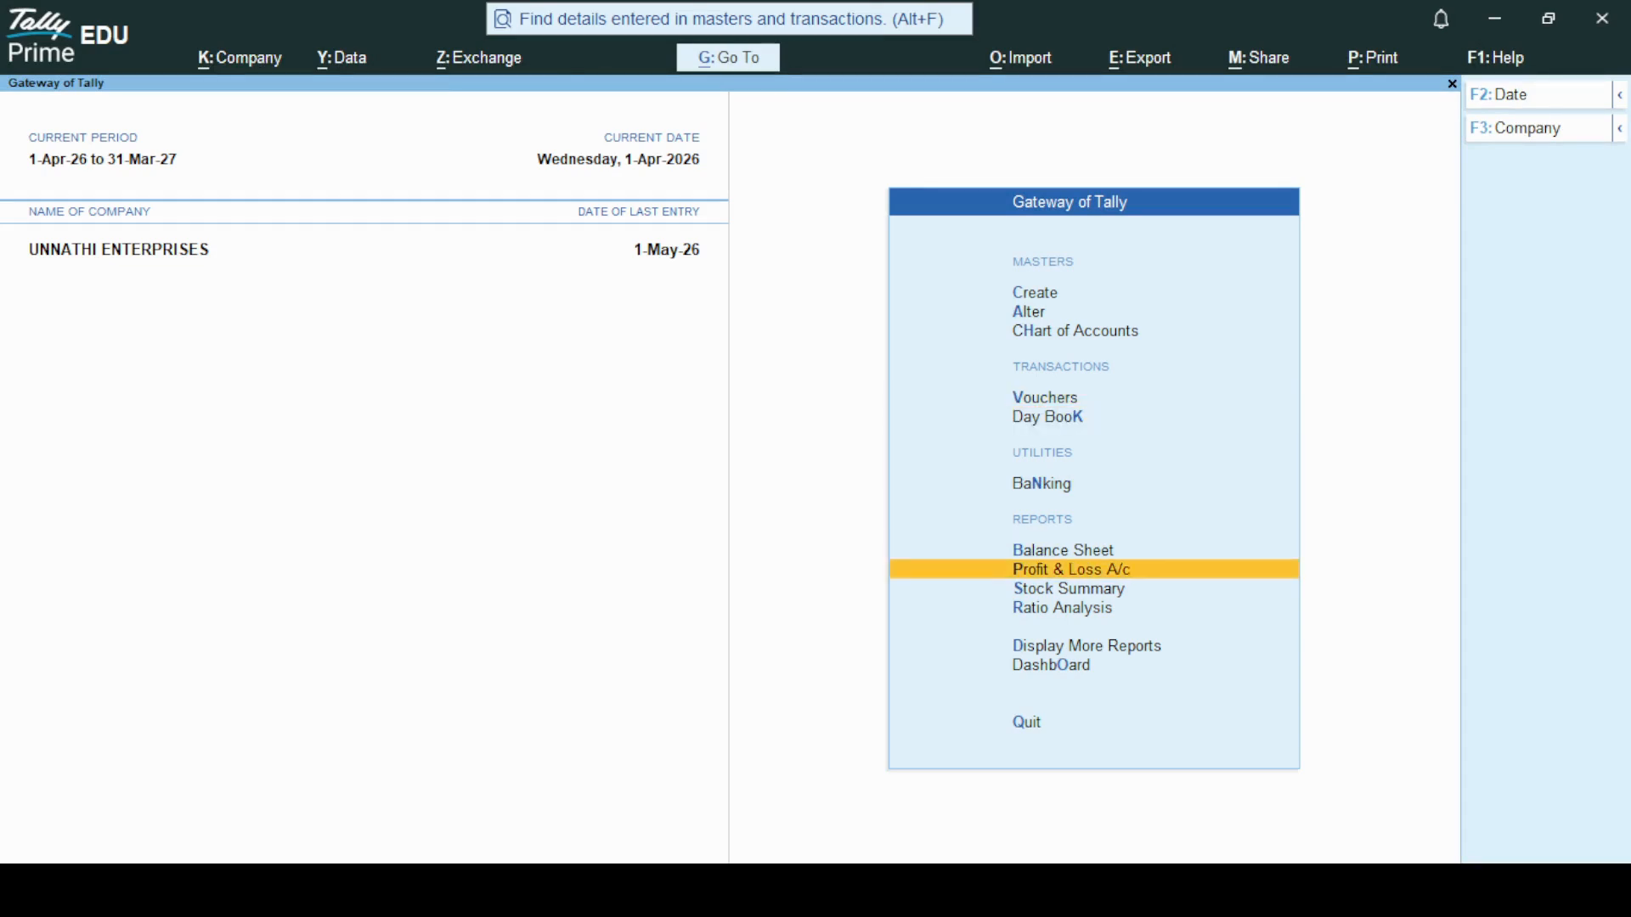
key(Down)
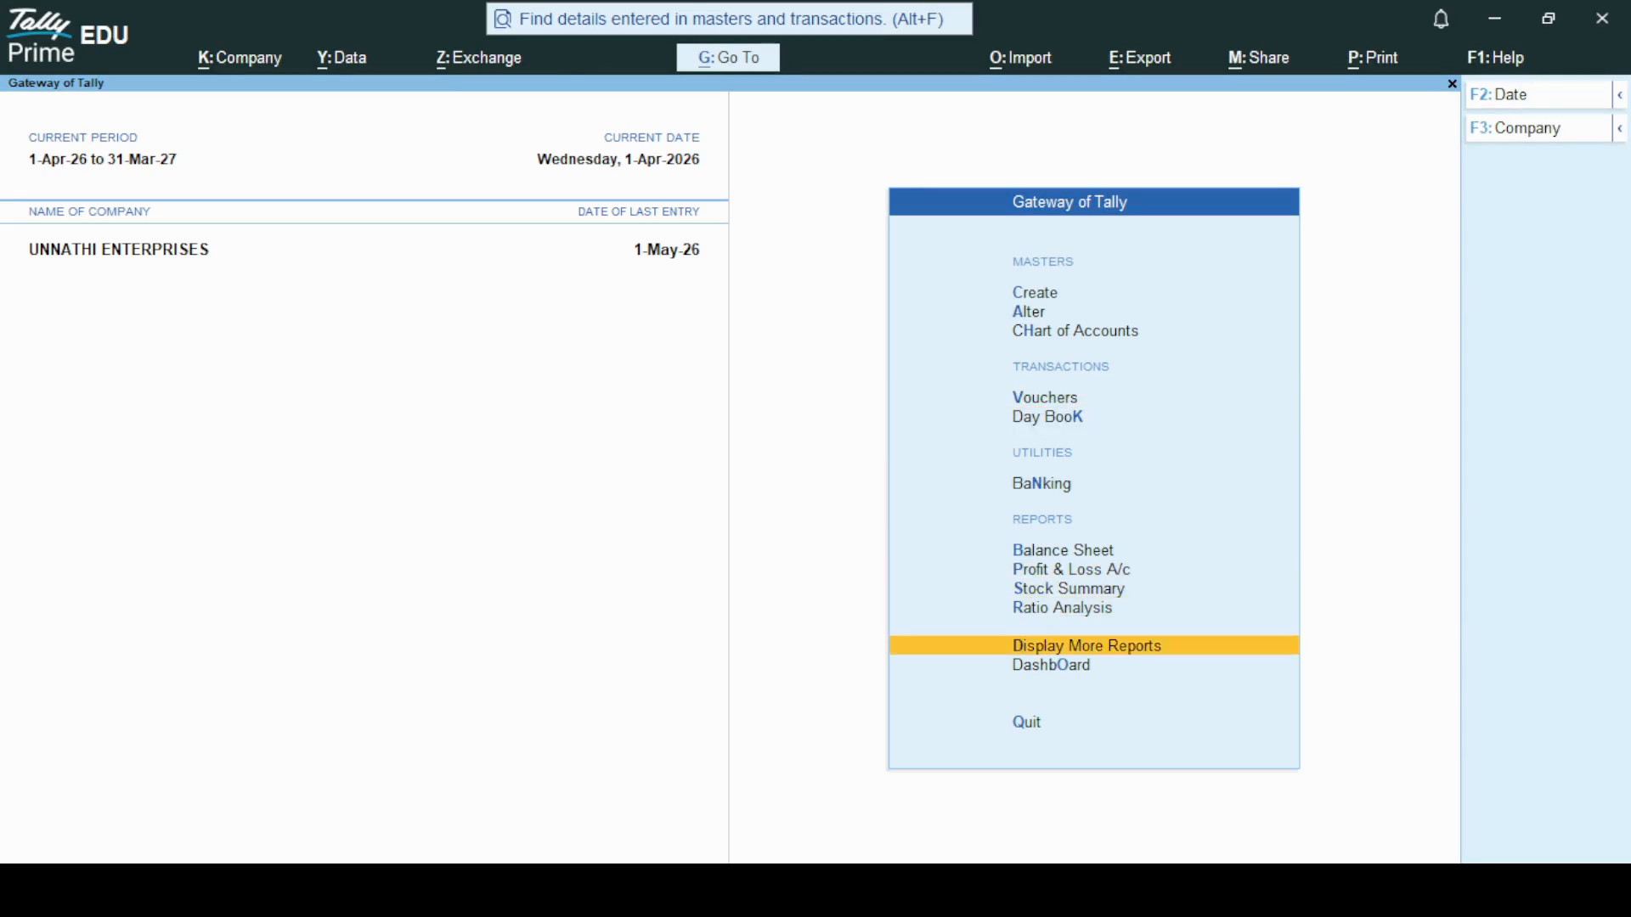
key(Return)
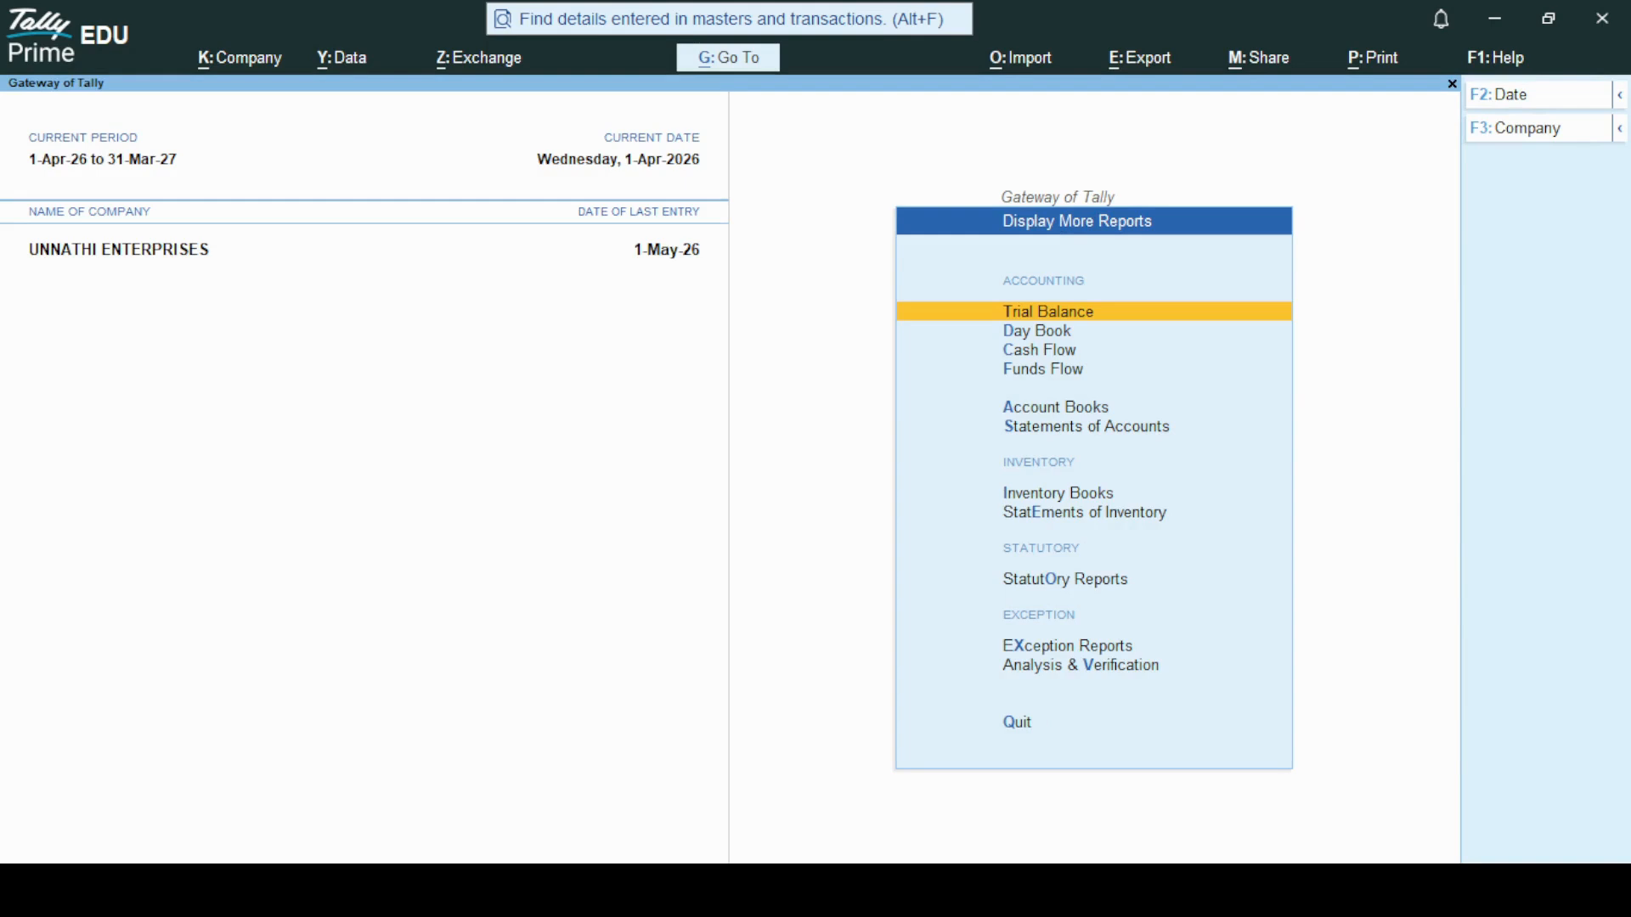
key(Down)
key(Down)
key(Down)
key(Down)
key(Down)
key(Down)
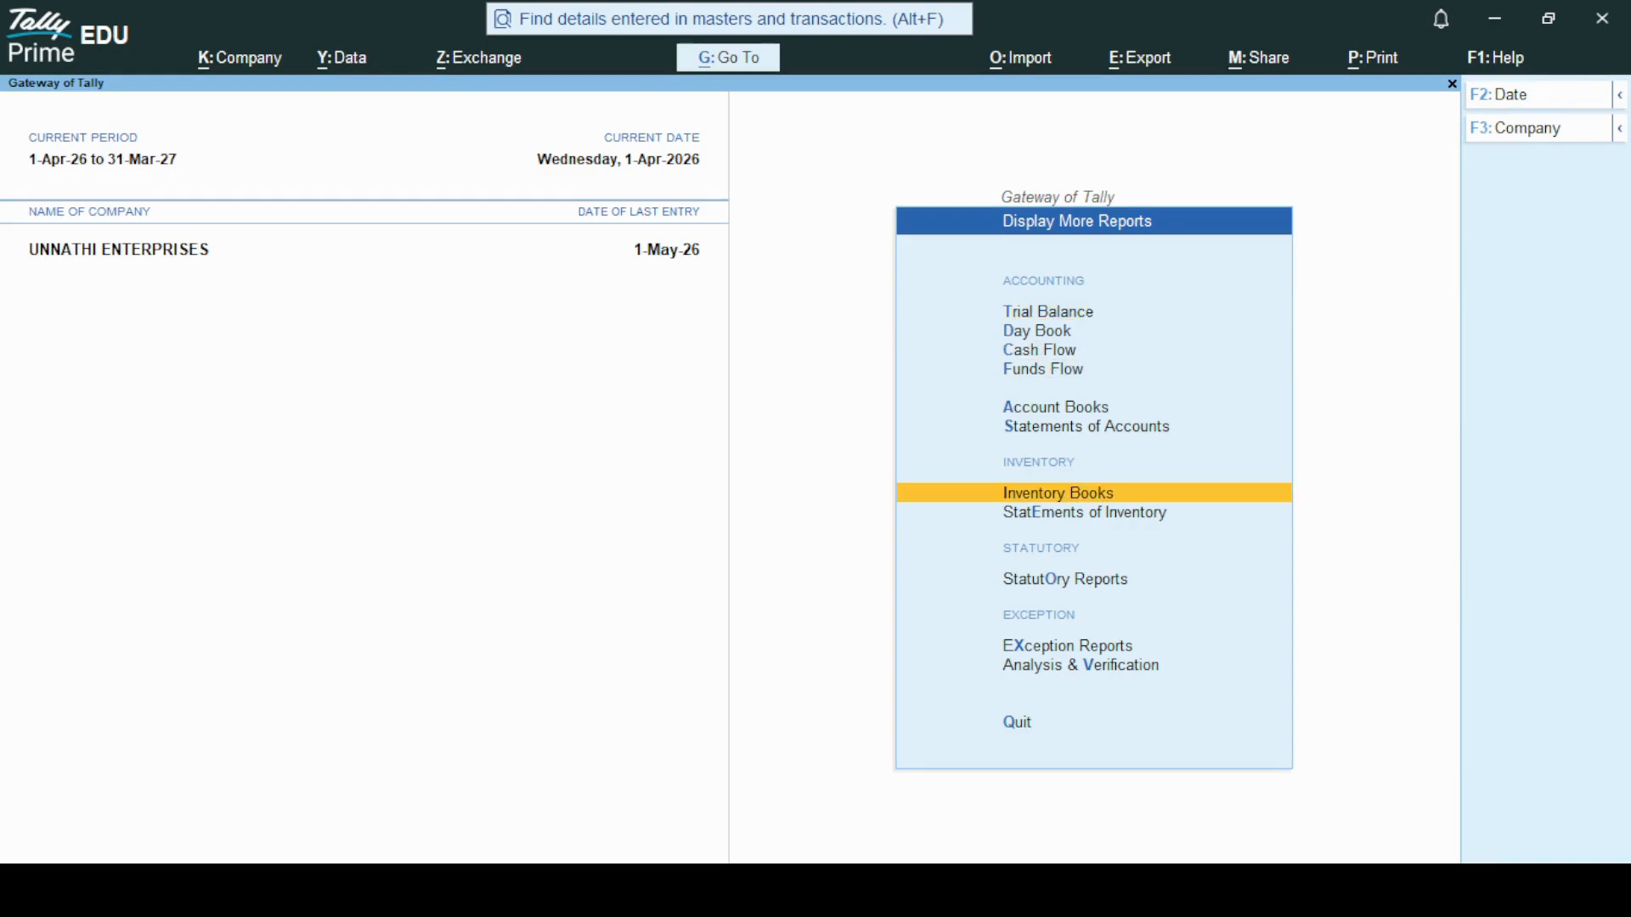
key(Down)
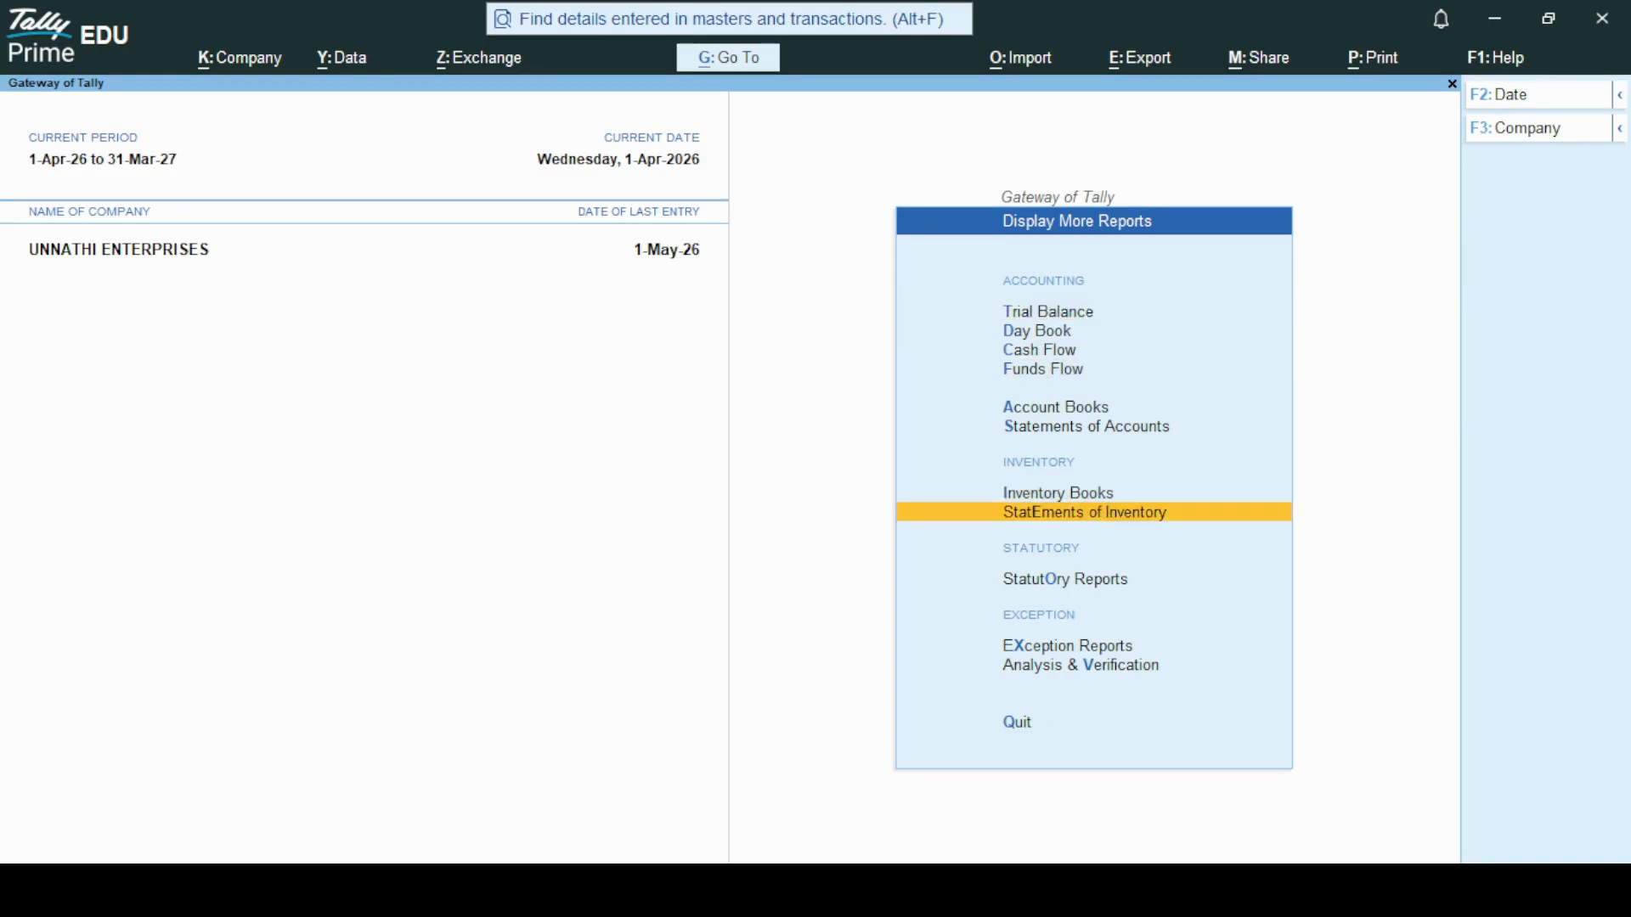
key(Return)
Open the Purchase Order Outstandings choices among the stock outstandings reports.
key(Down)
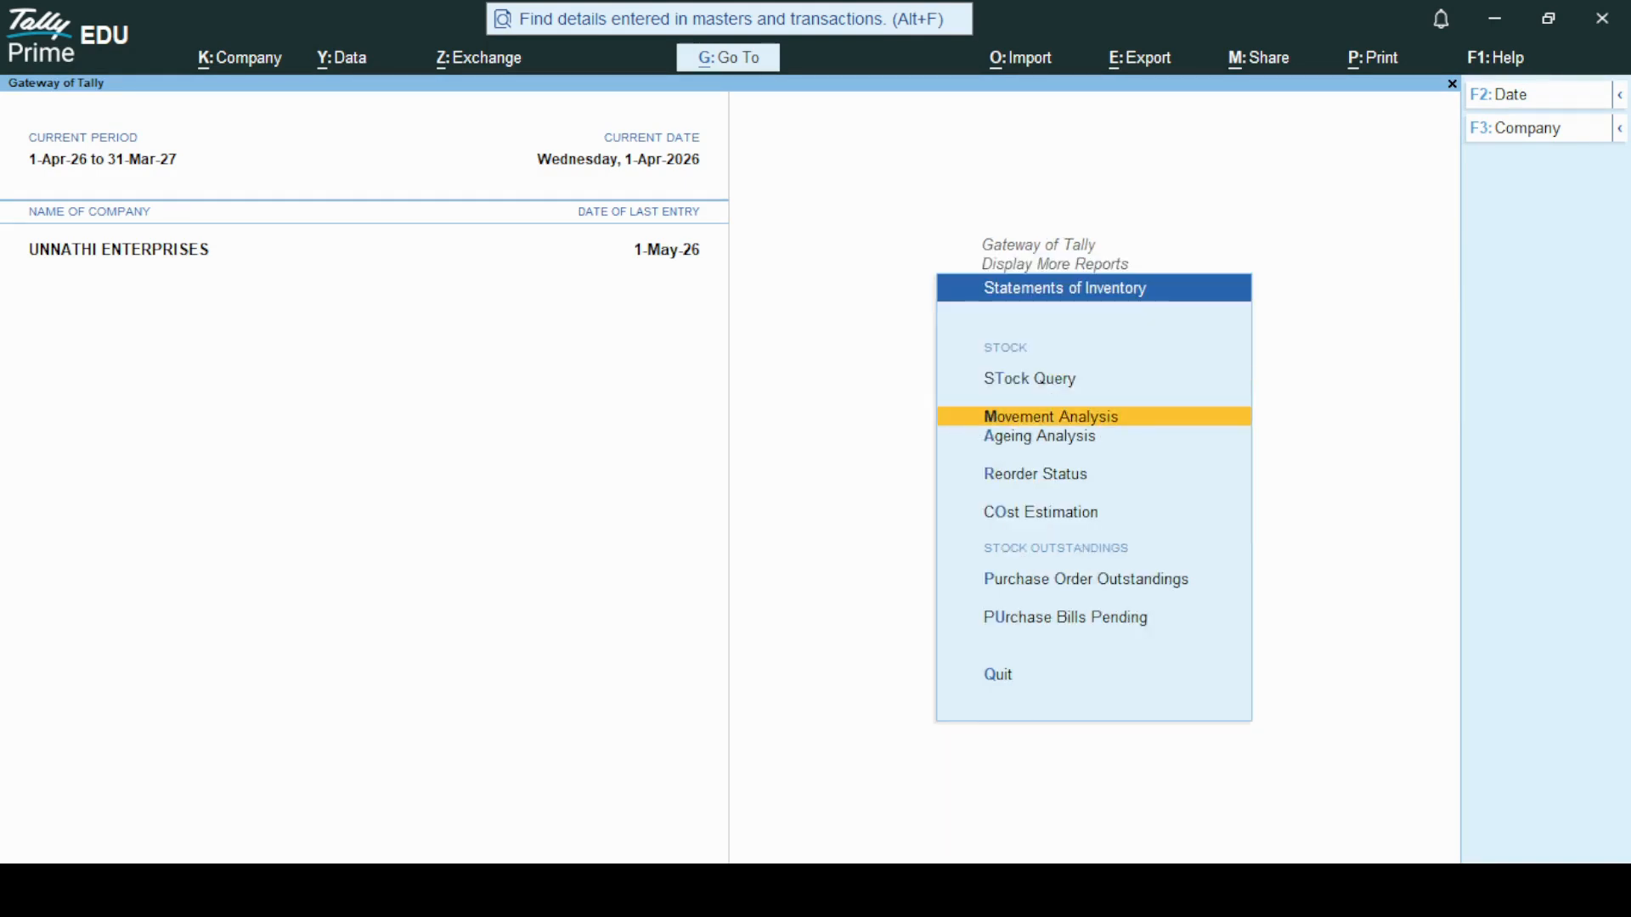
key(Down)
key(Down)
key(Down)
key(Down)
key(Down)
key(Up)
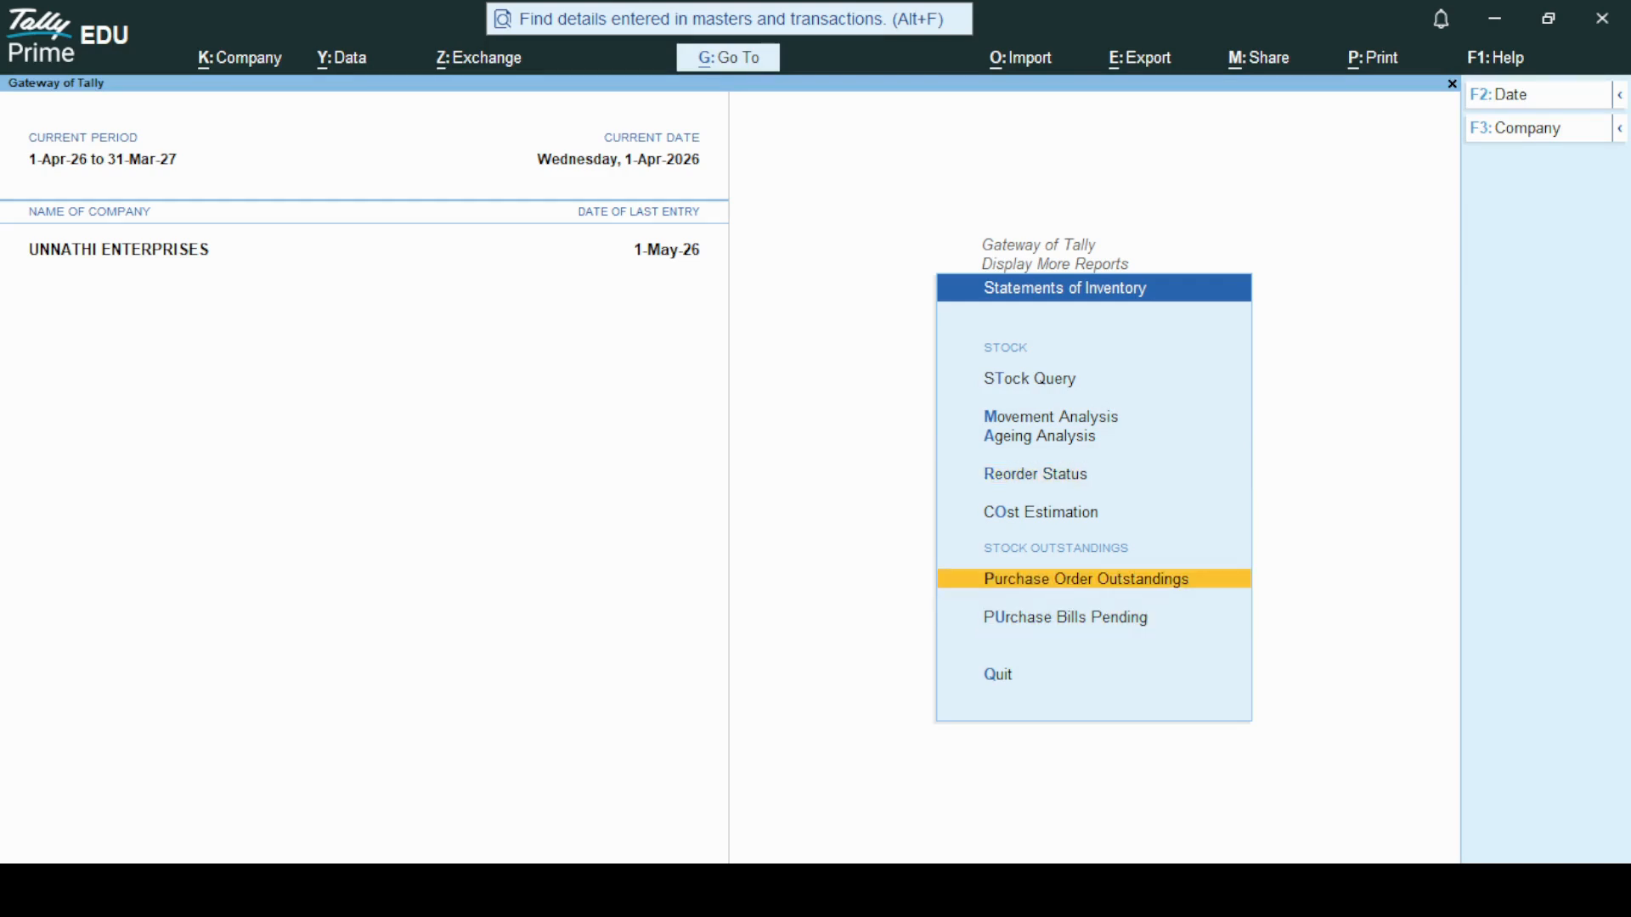
key(Return)
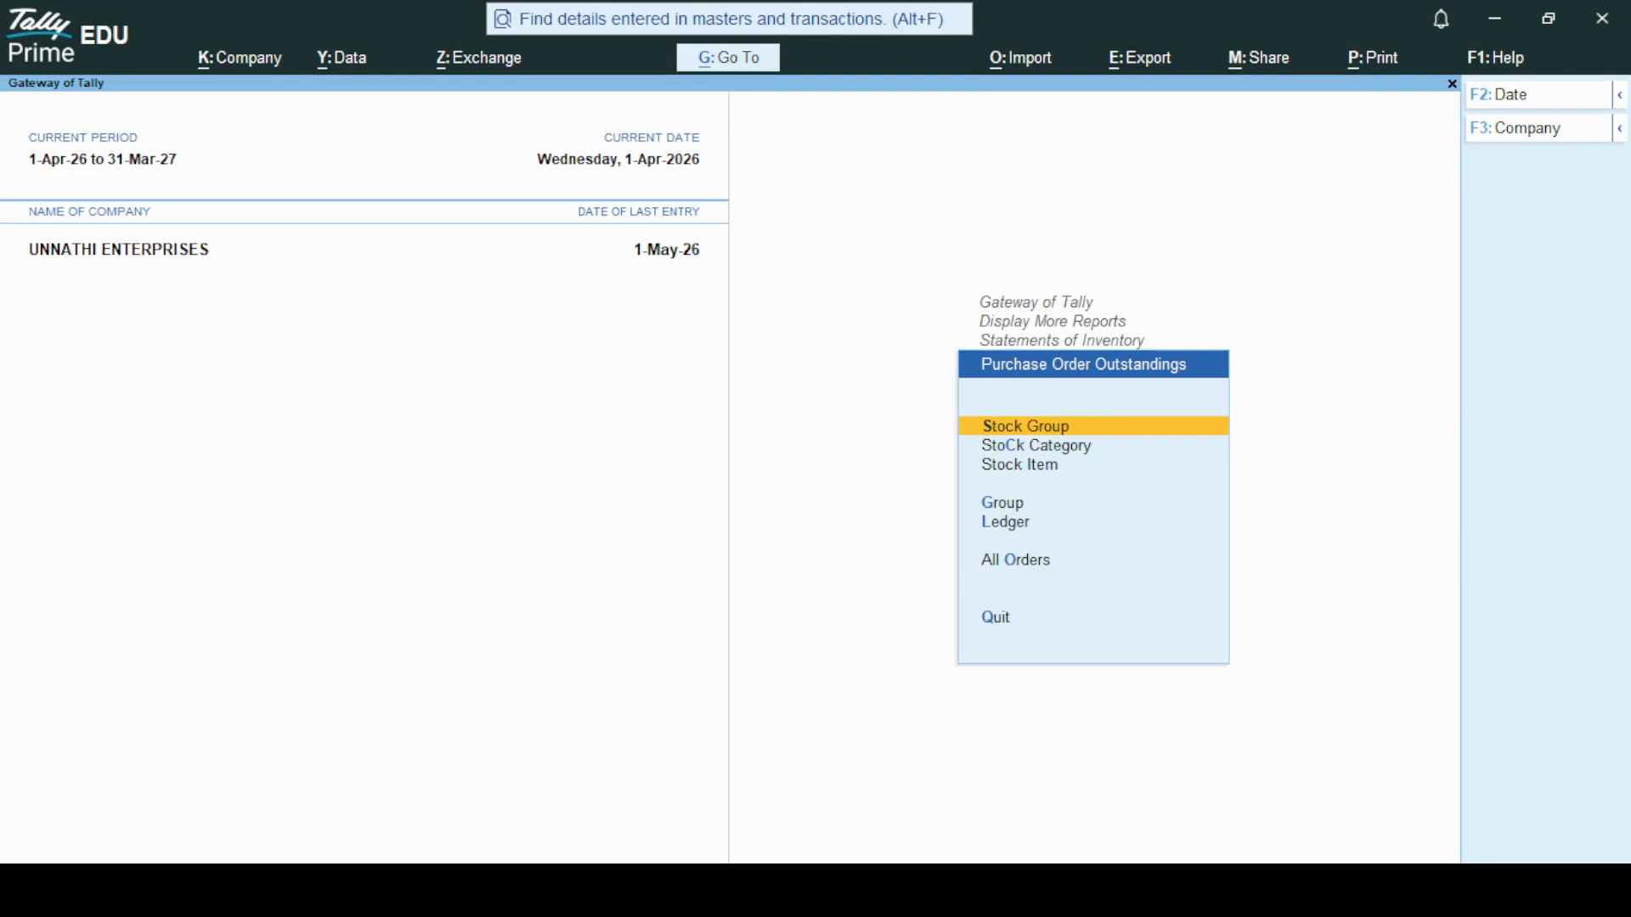
Display the purchase order outstandings by ledger for SHUBHAM SALES.
key(Down)
key(Down)
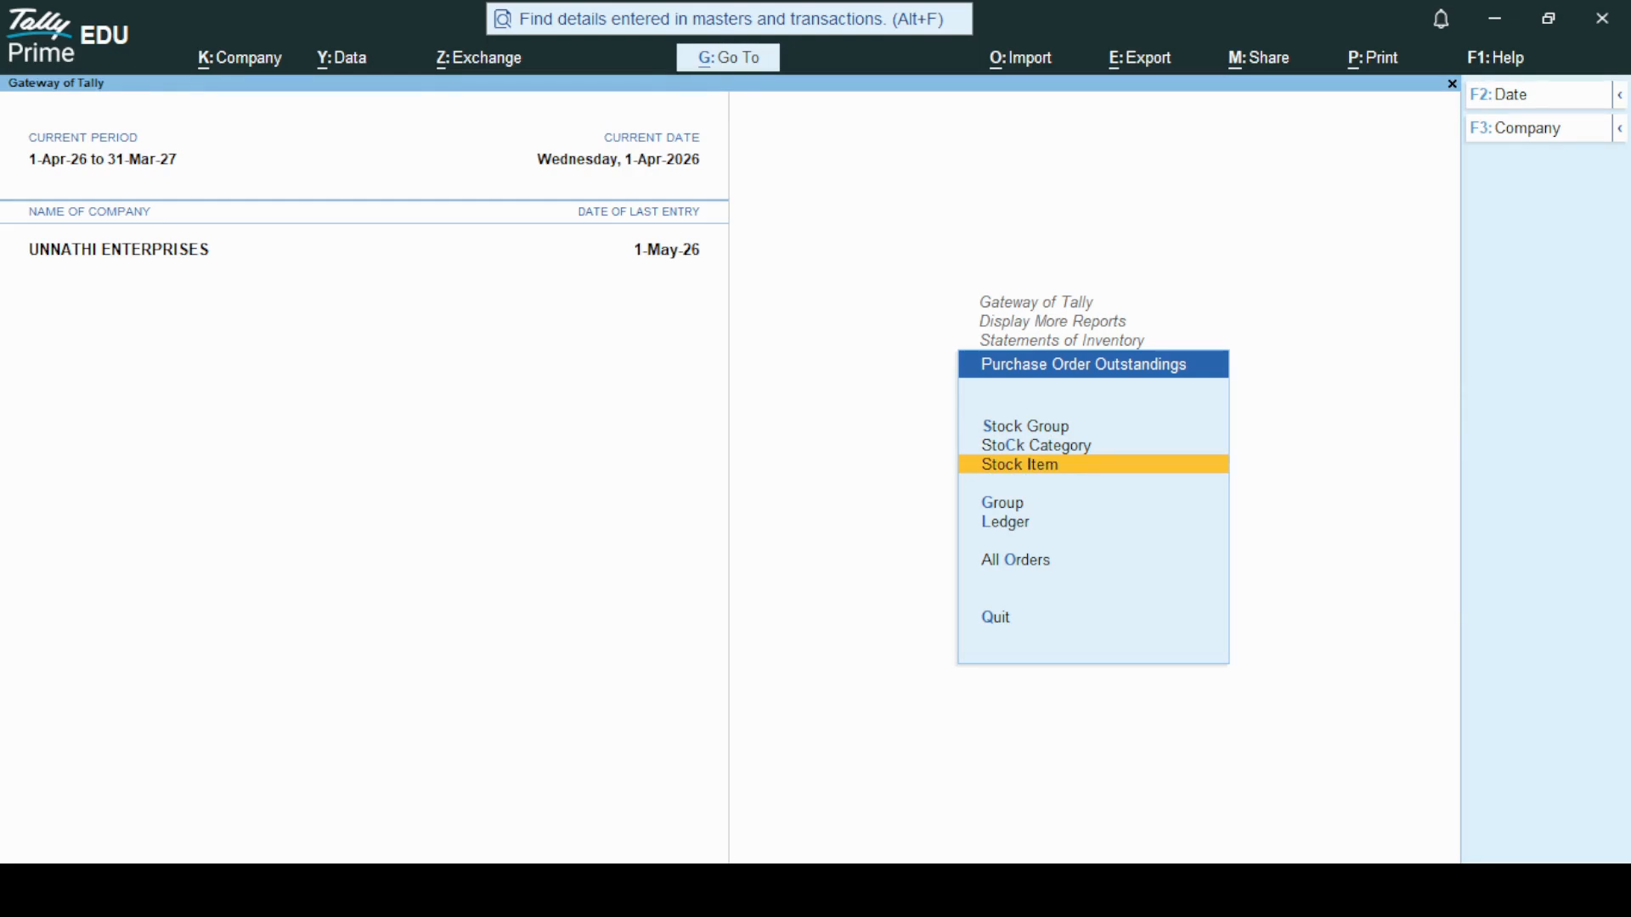
click(1005, 522)
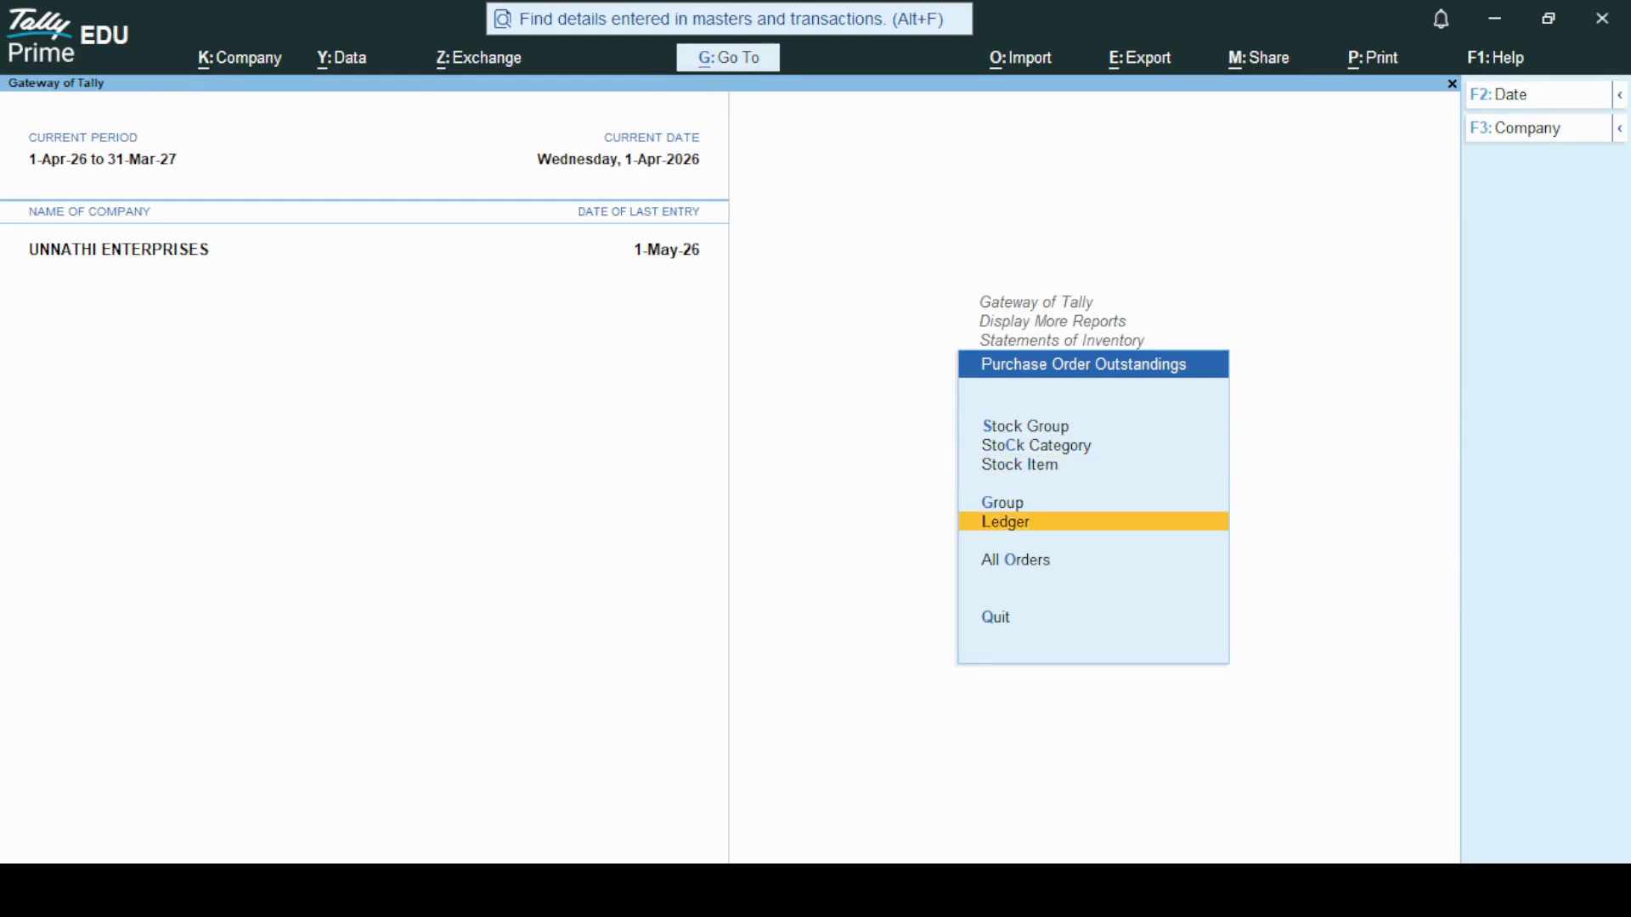
key(Return)
key(Down)
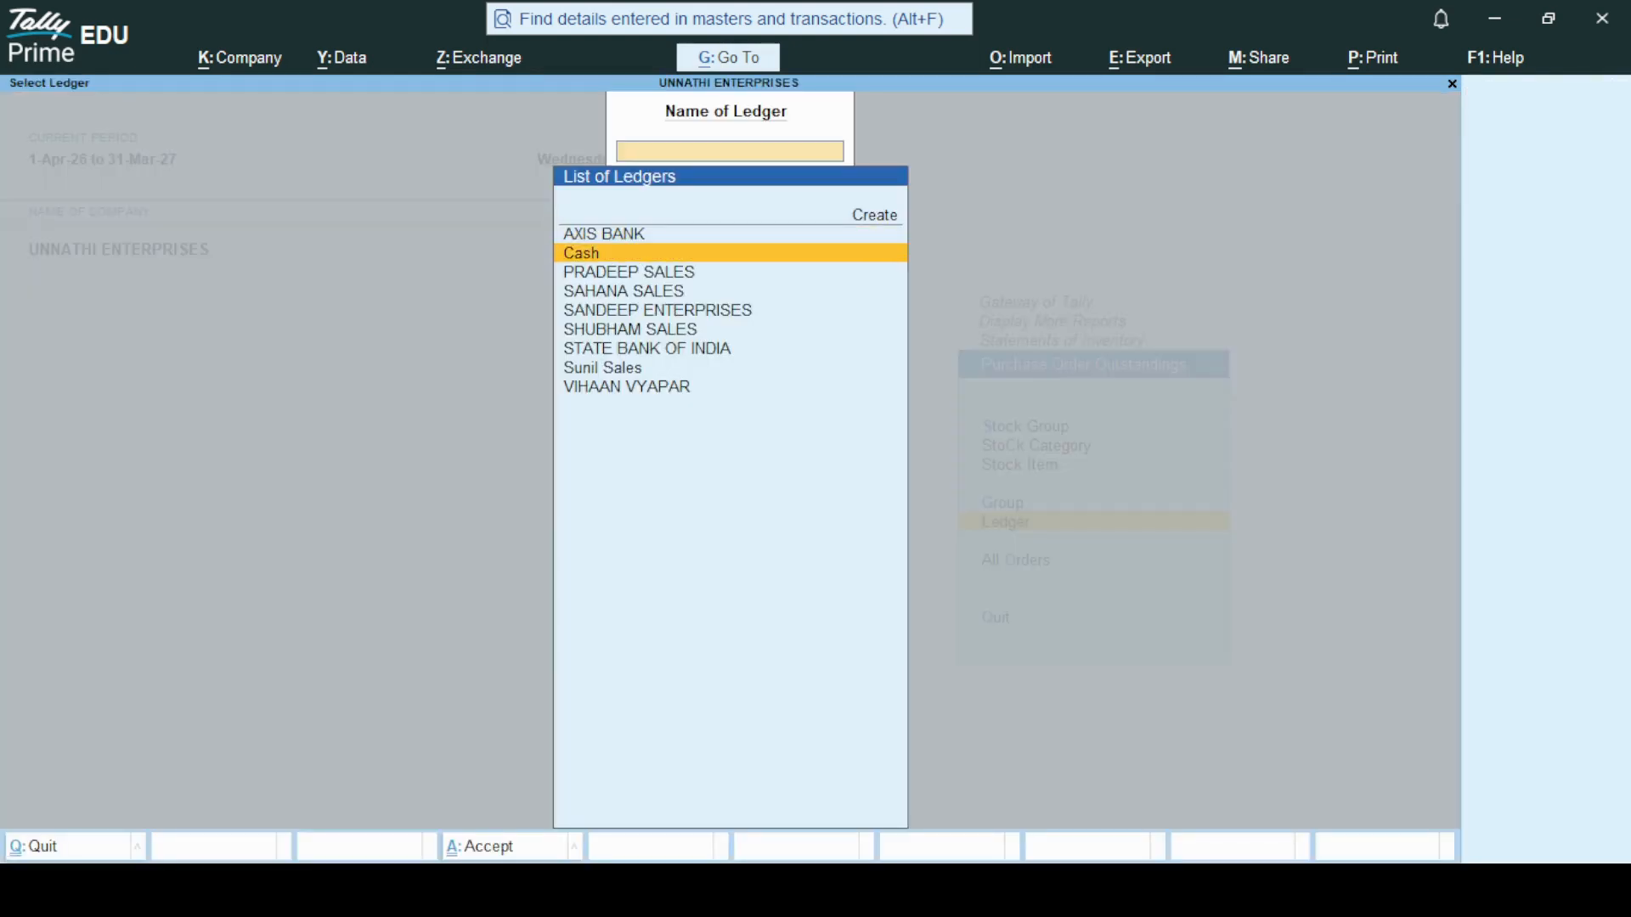
key(Down)
key(Down)
click(630, 329)
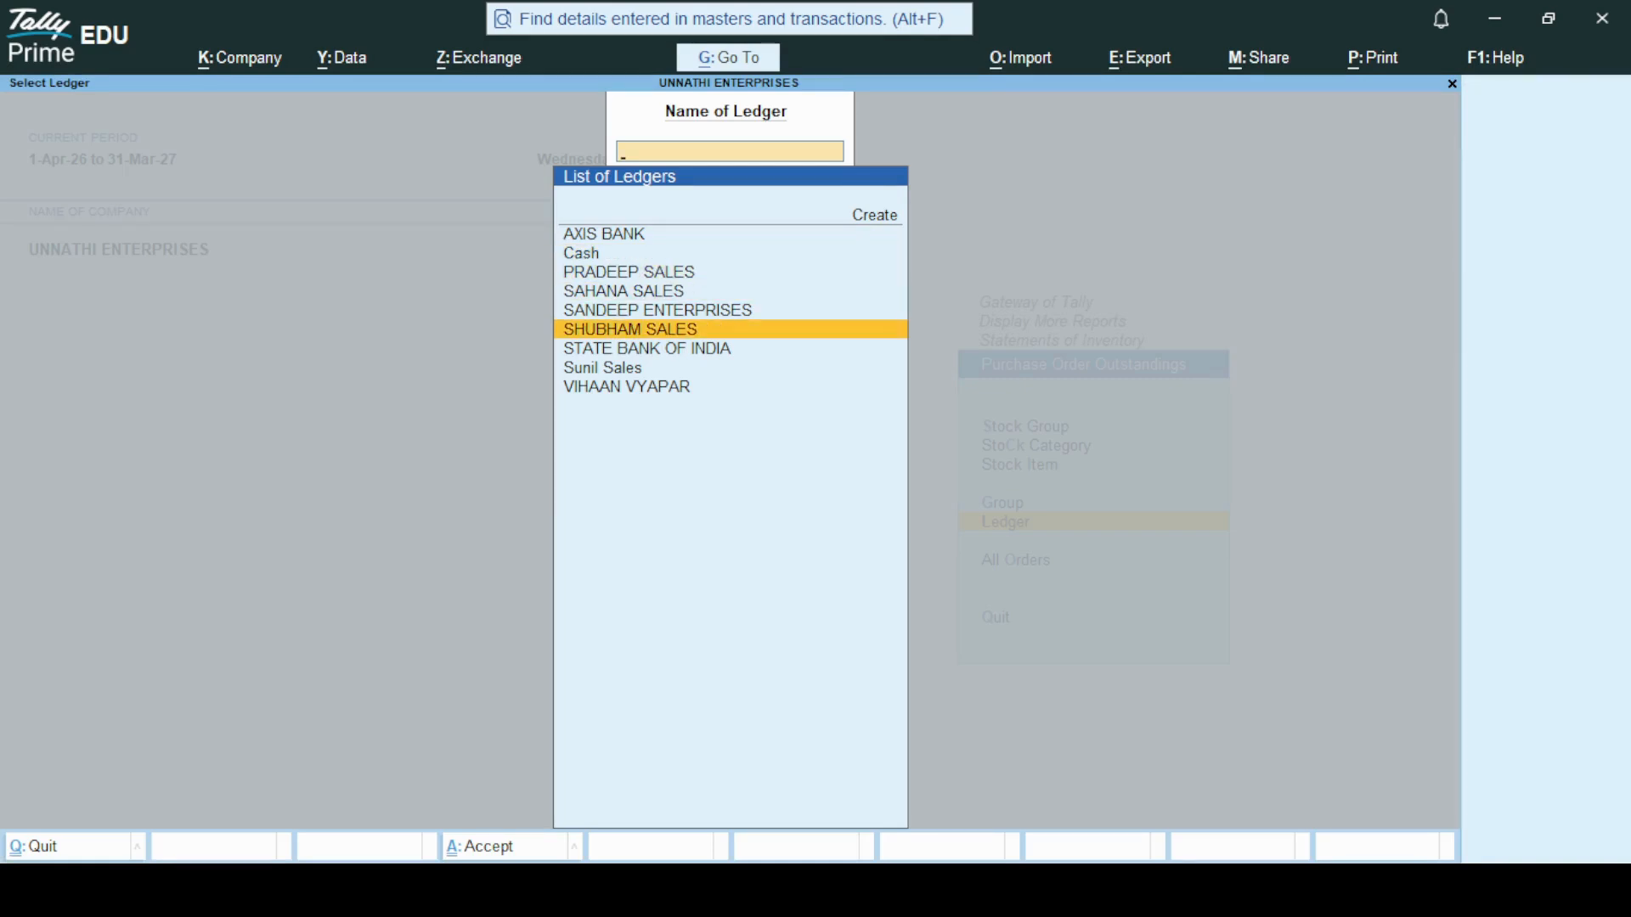
key(Return)
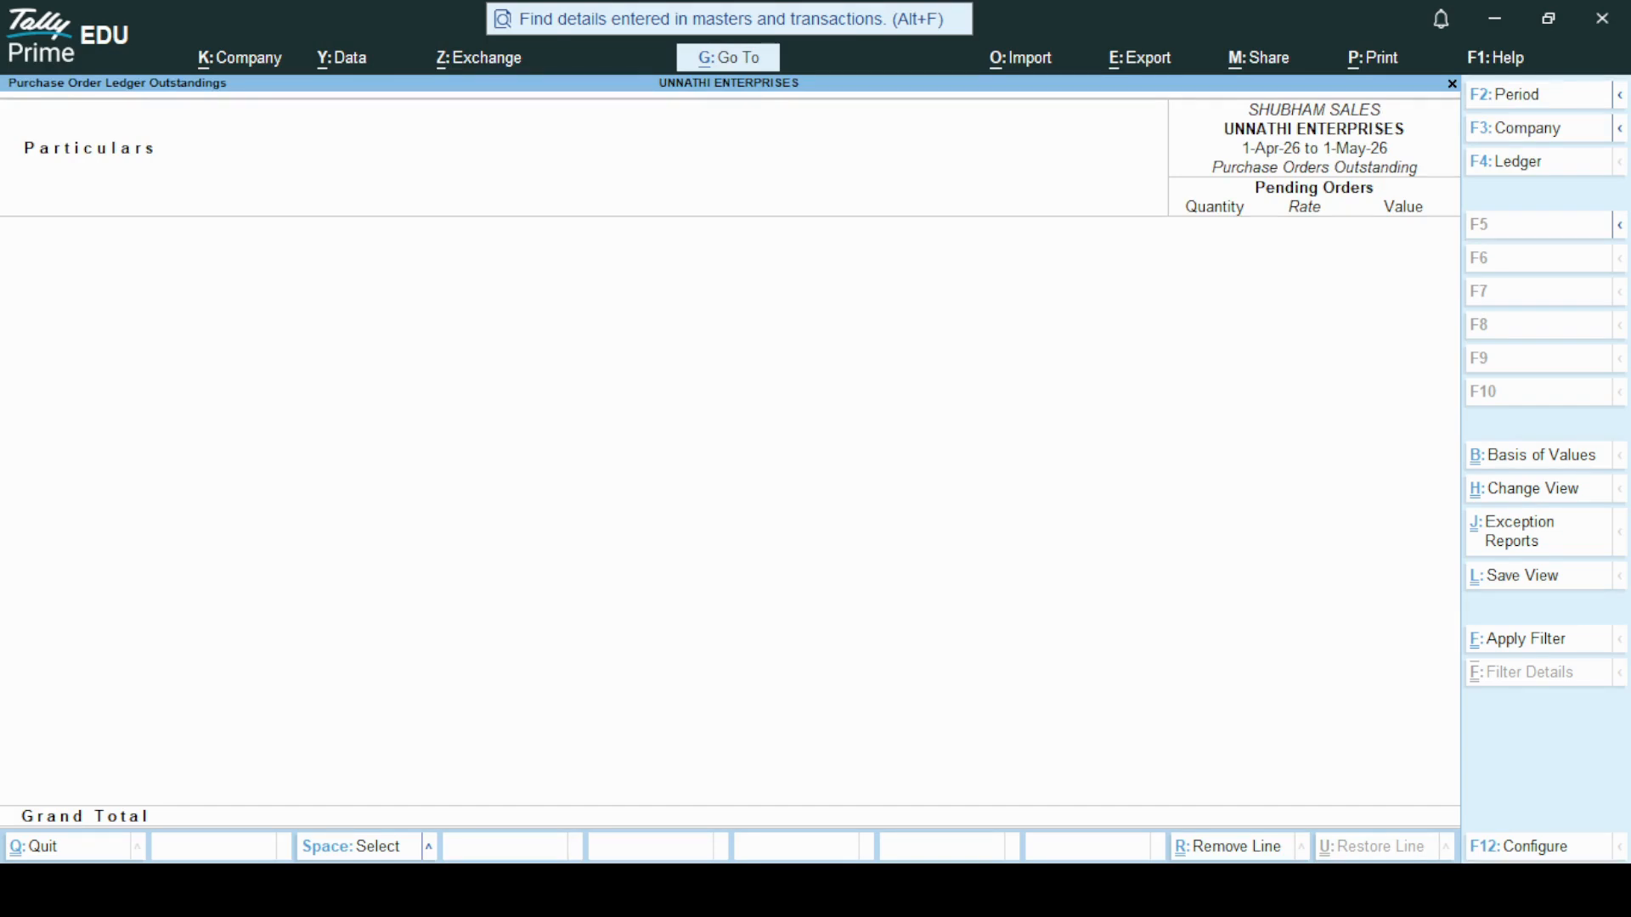
Configure the outstandings report to show orders booked and cleared orders alongside the pending orders.
key(F12)
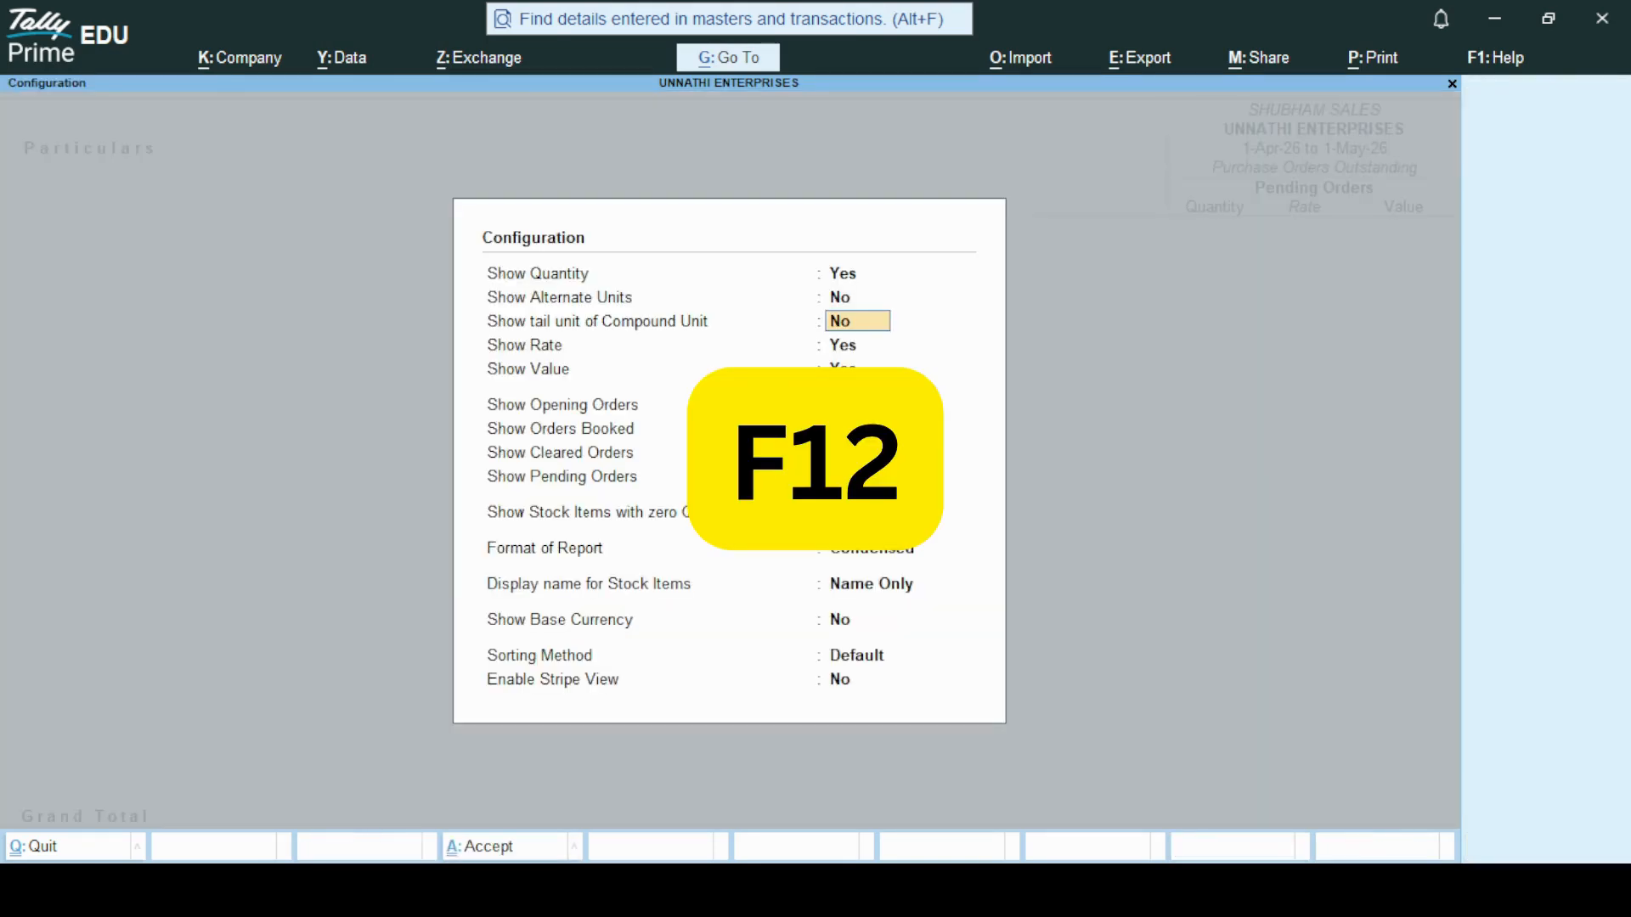
click(835, 429)
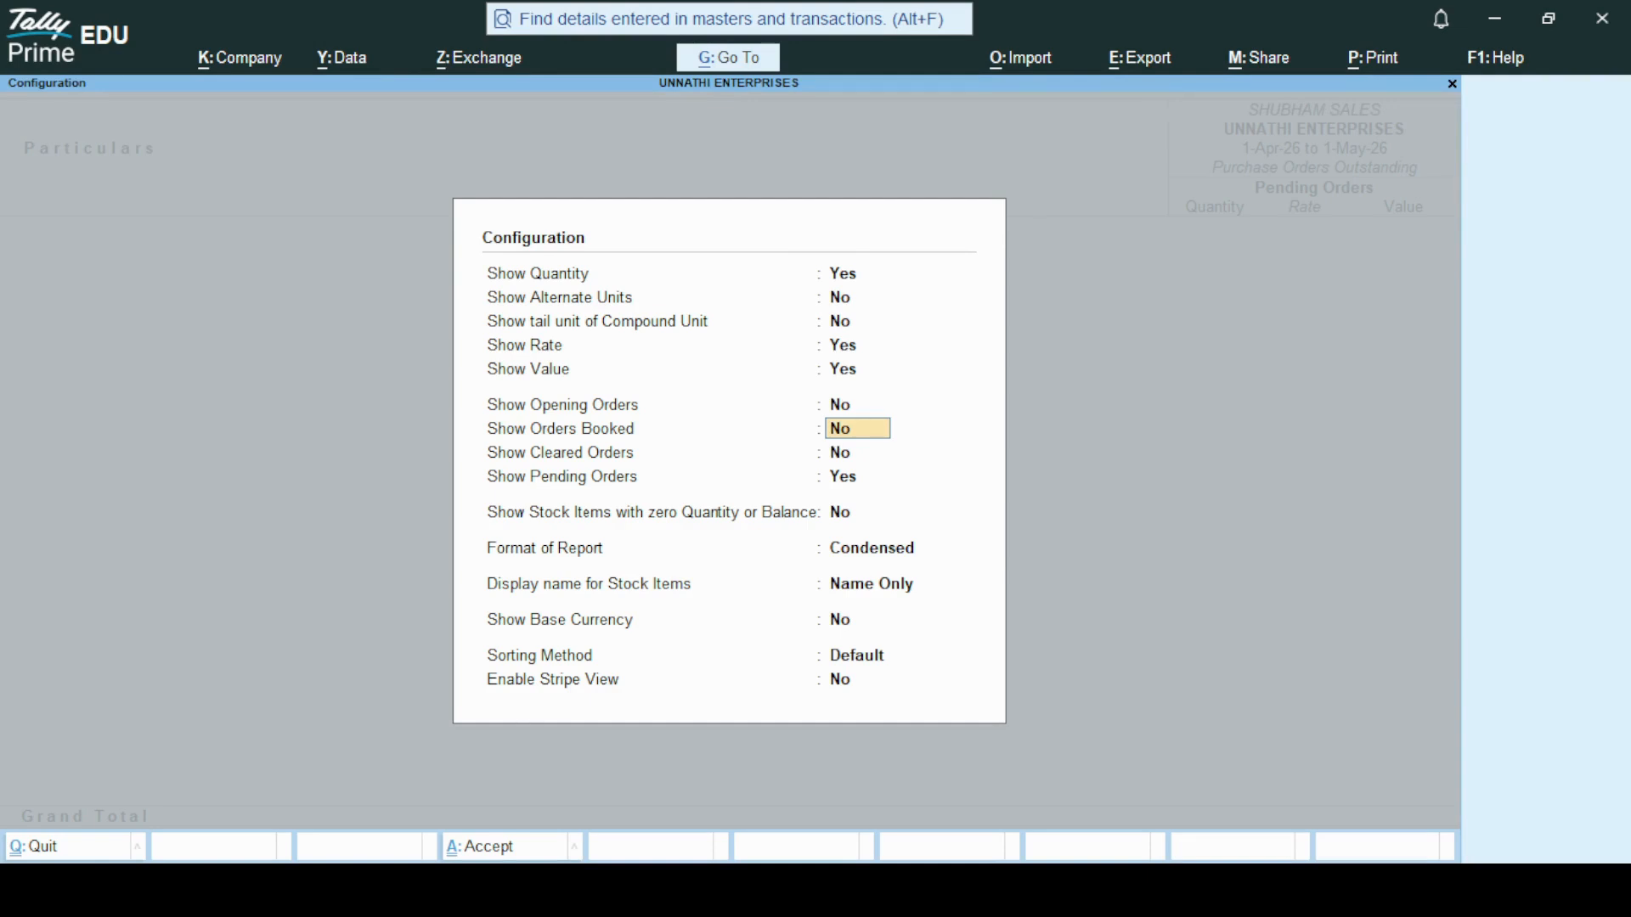
text(y)
key(Return)
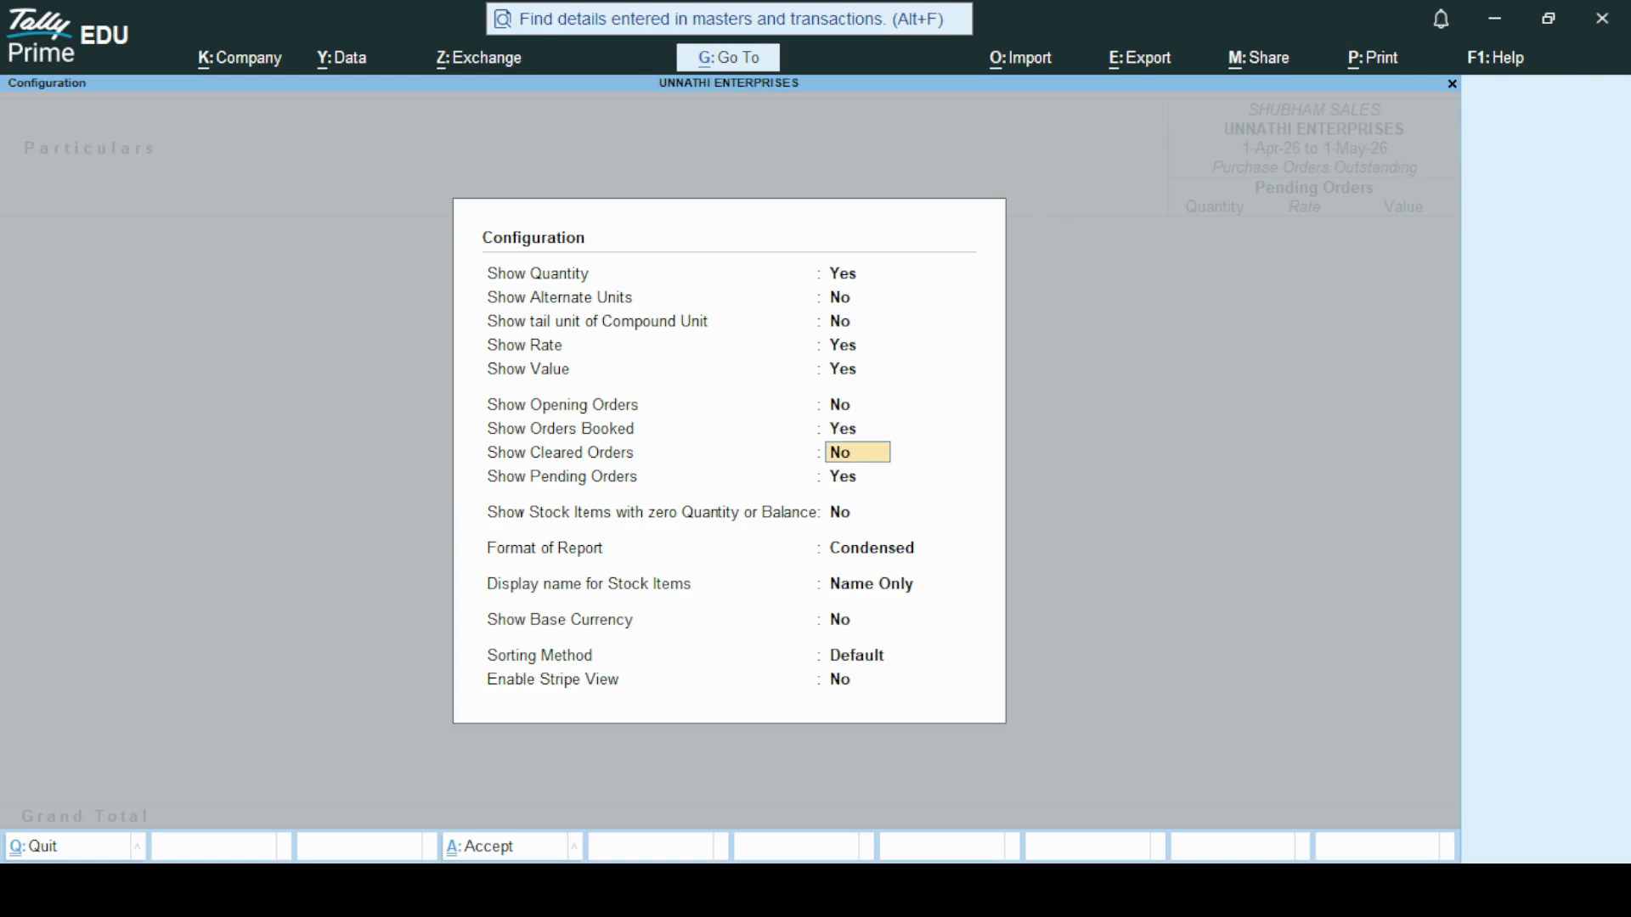
text(y)
key(Return)
key(Return)
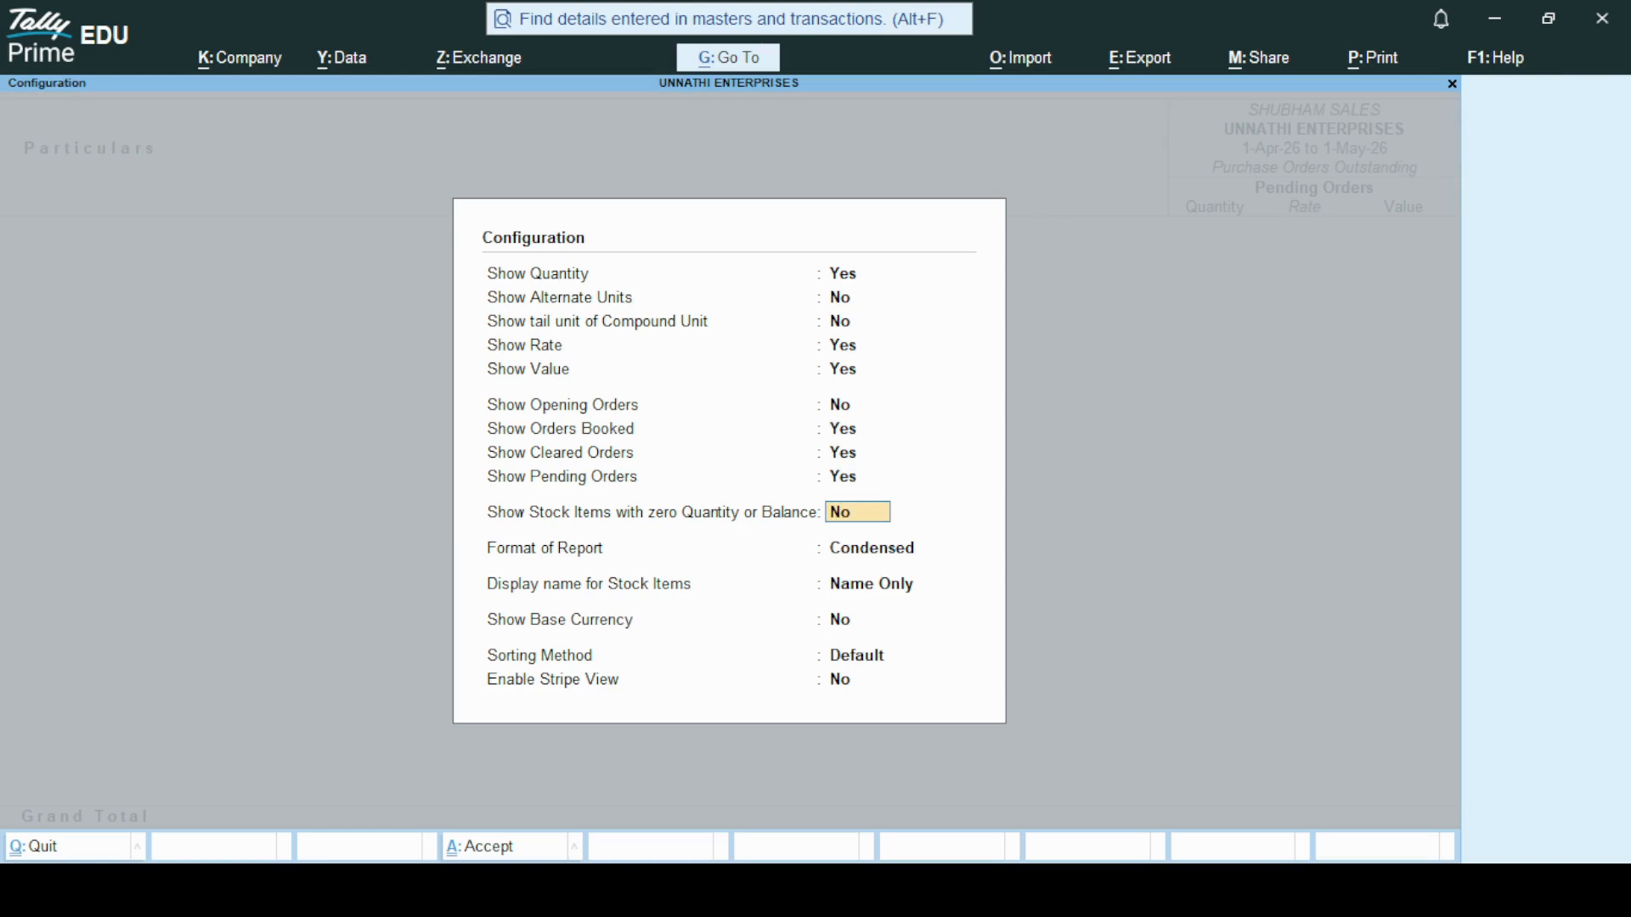
Include stock items with zero quantity or balance, set the report format to Detailed and apply the configuration.
text(y)
key(Return)
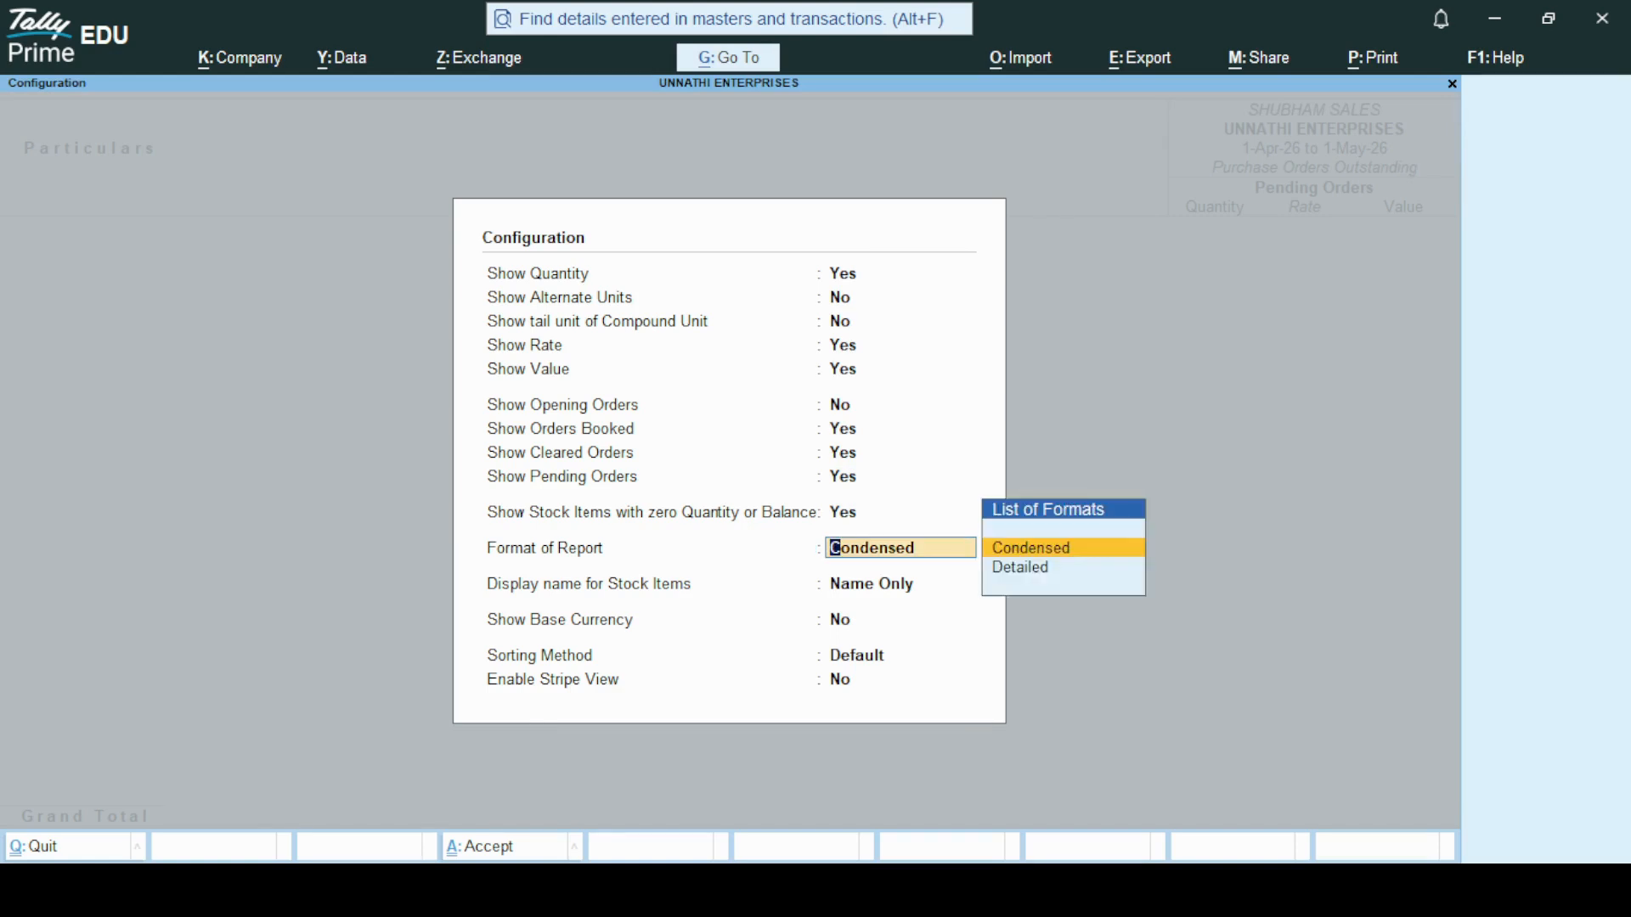
key(Down)
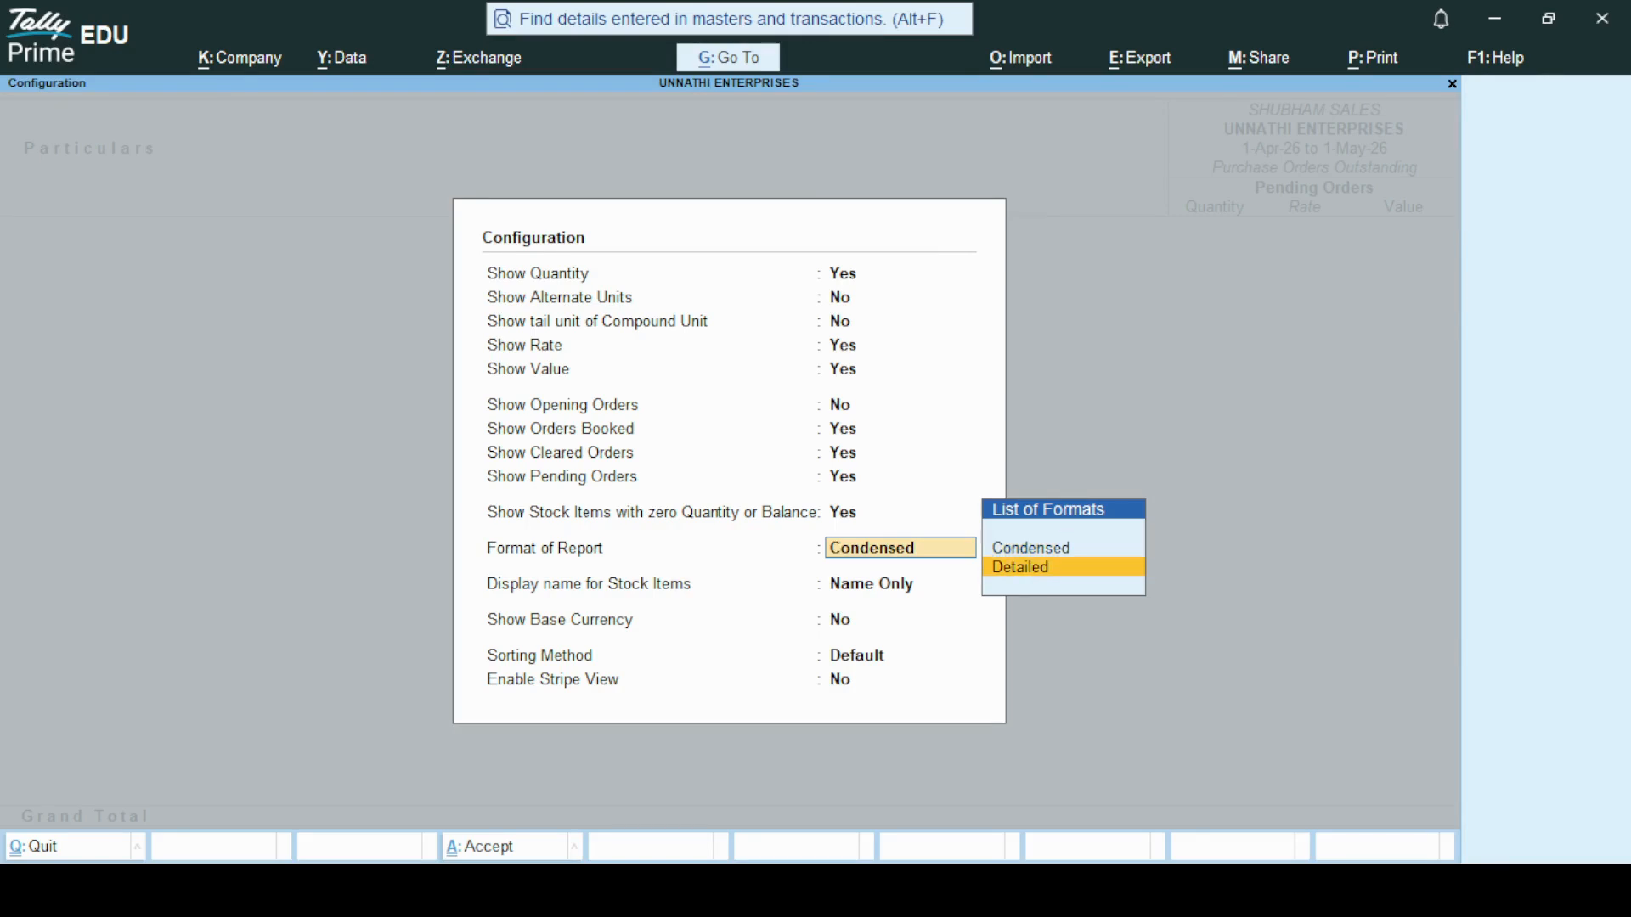
key(Return)
key(Return)
key(Return)
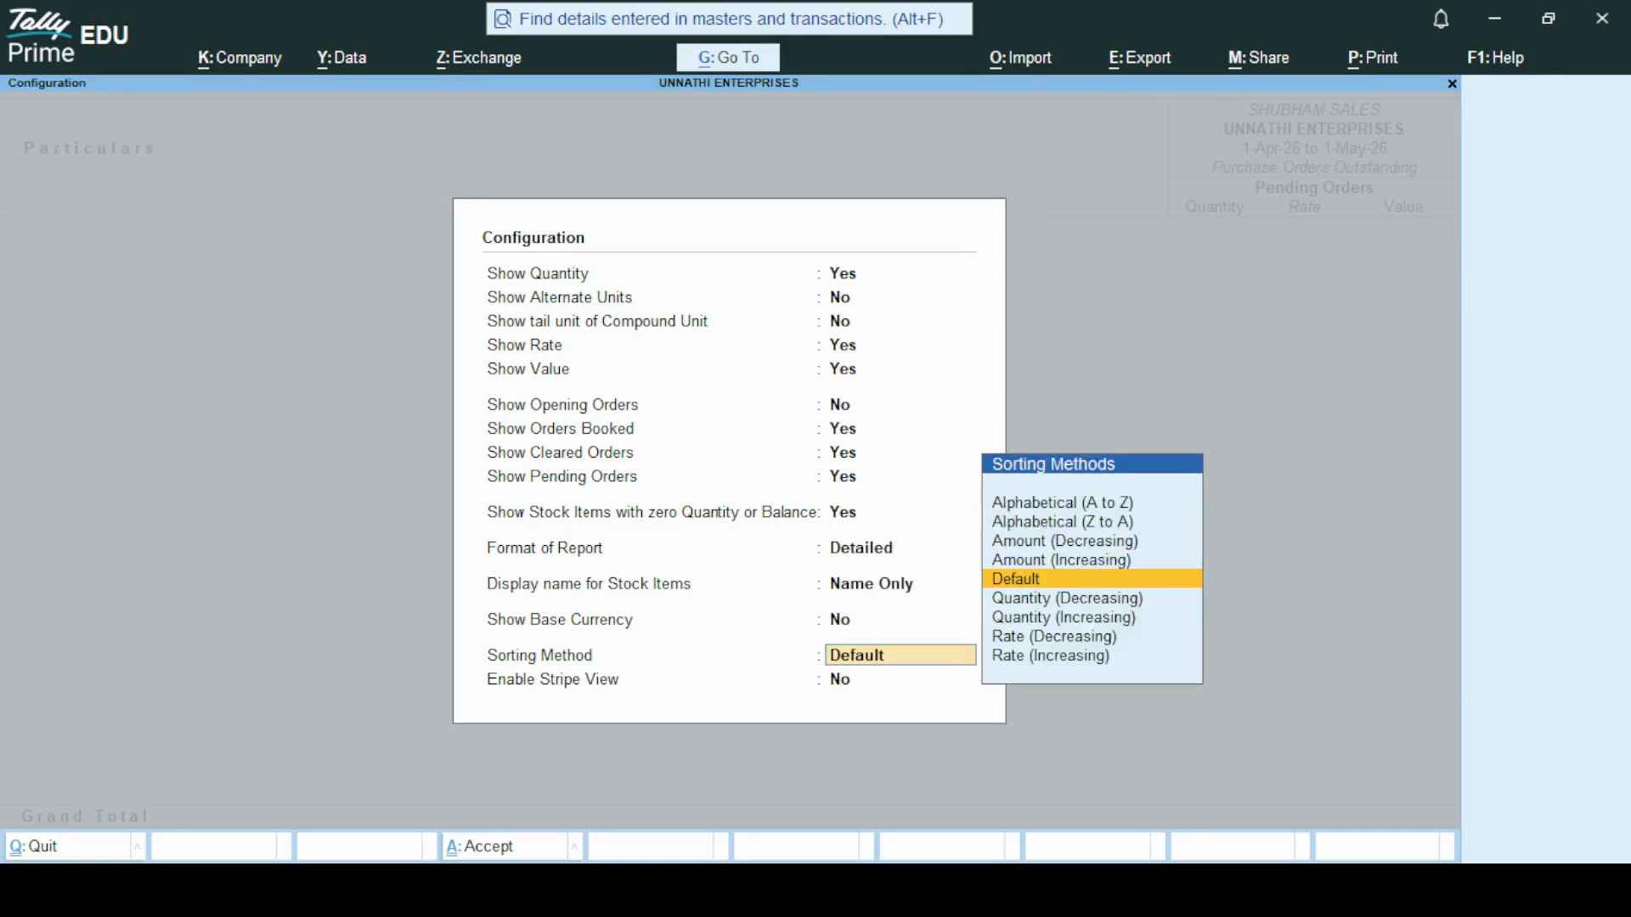
key(Return)
key(Return)
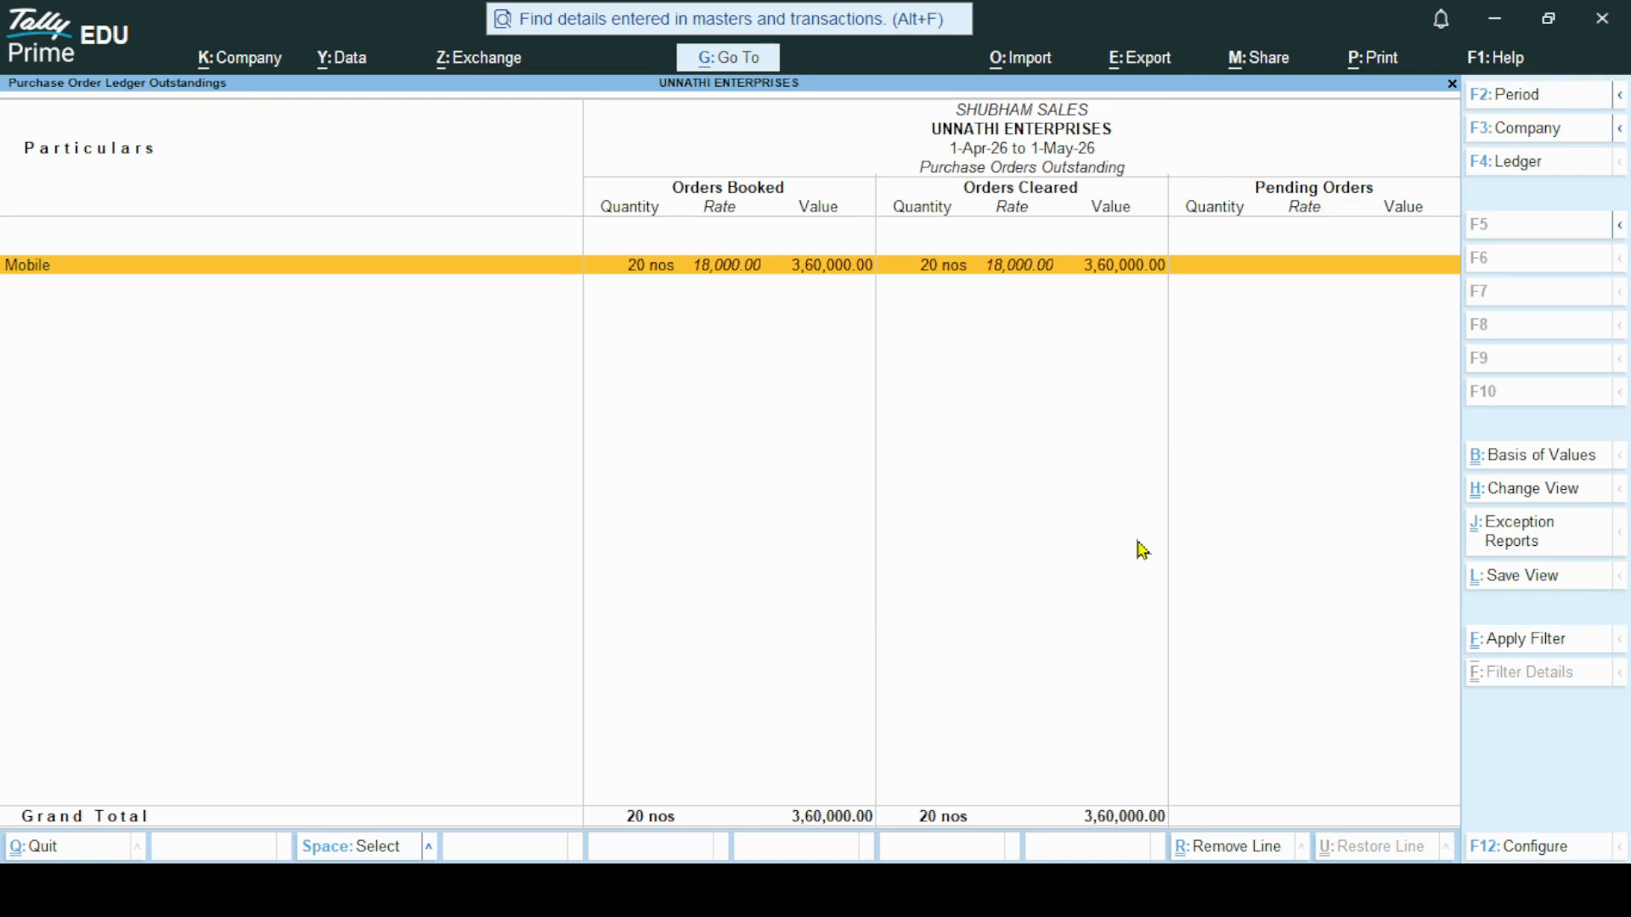
Close the purchase order outstandings report and return to the Gateway of Tally.
key(Escape)
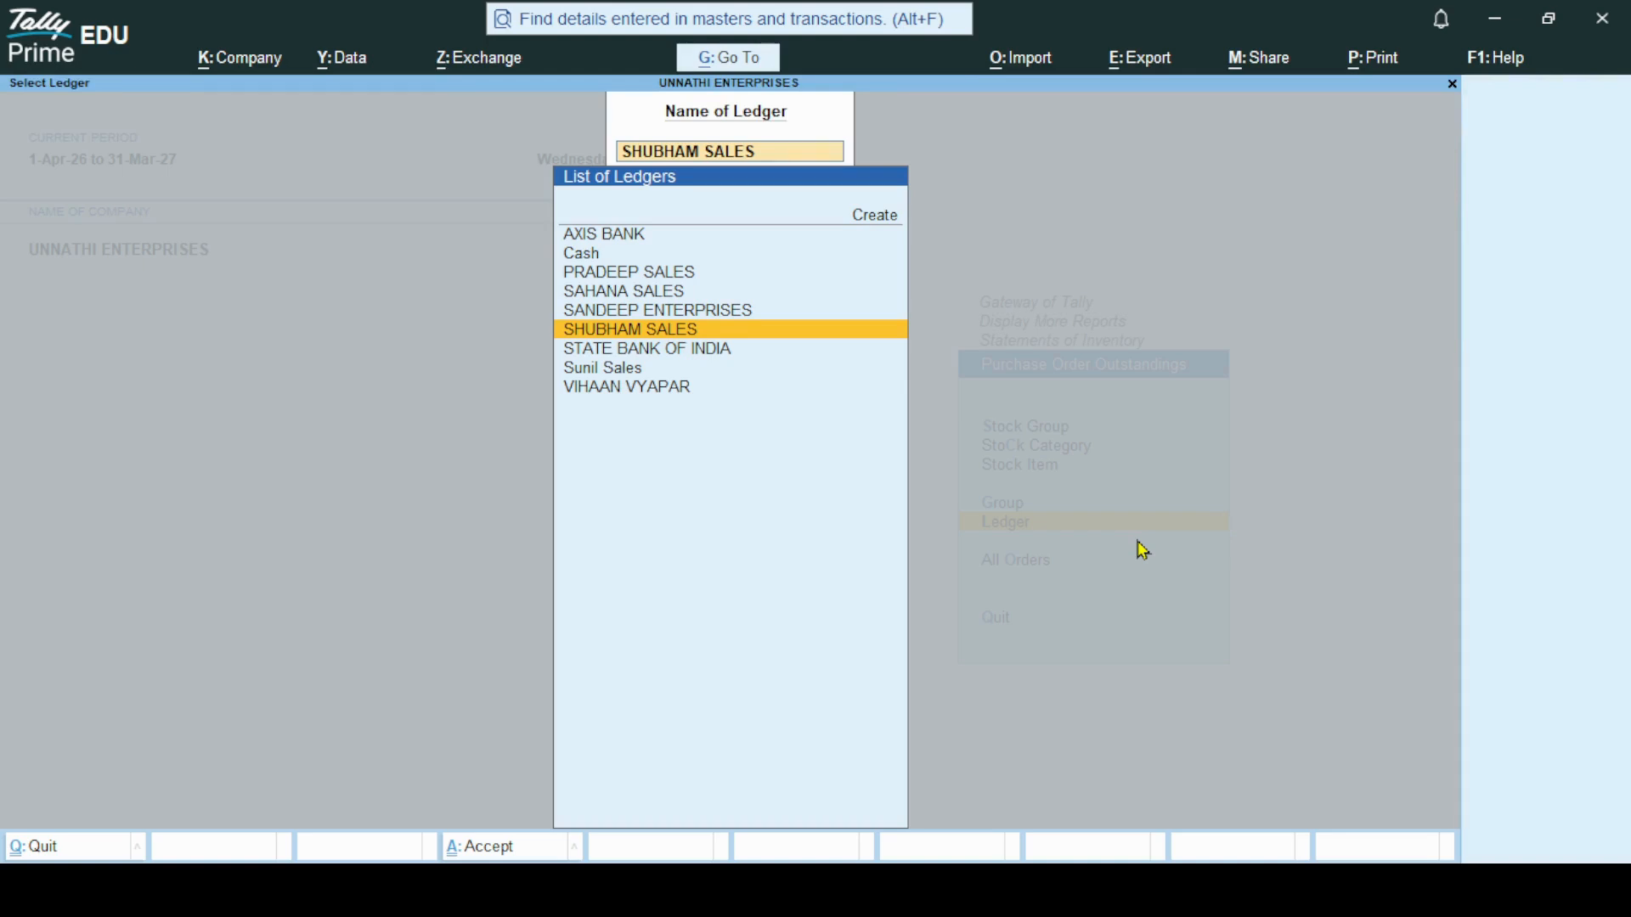
key(Escape)
key(Escape)
key(Escape)
key(Escape)
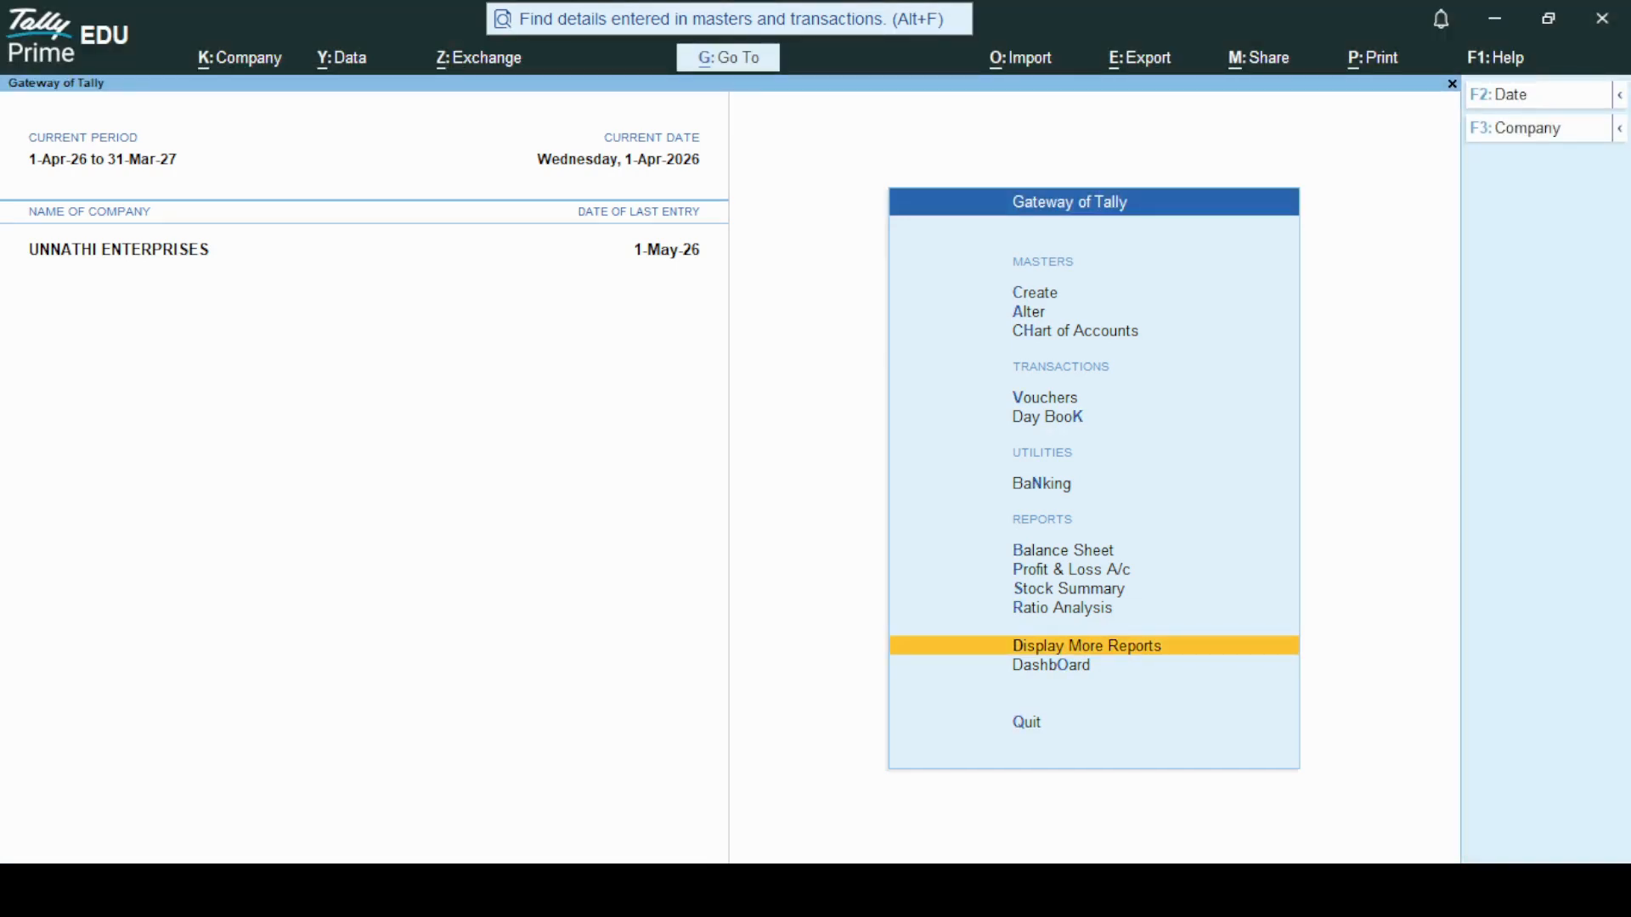
Start a Purchase voucher with supplier invoice number 201, keeping the invoice date 1-Apr-26.
click(1068, 404)
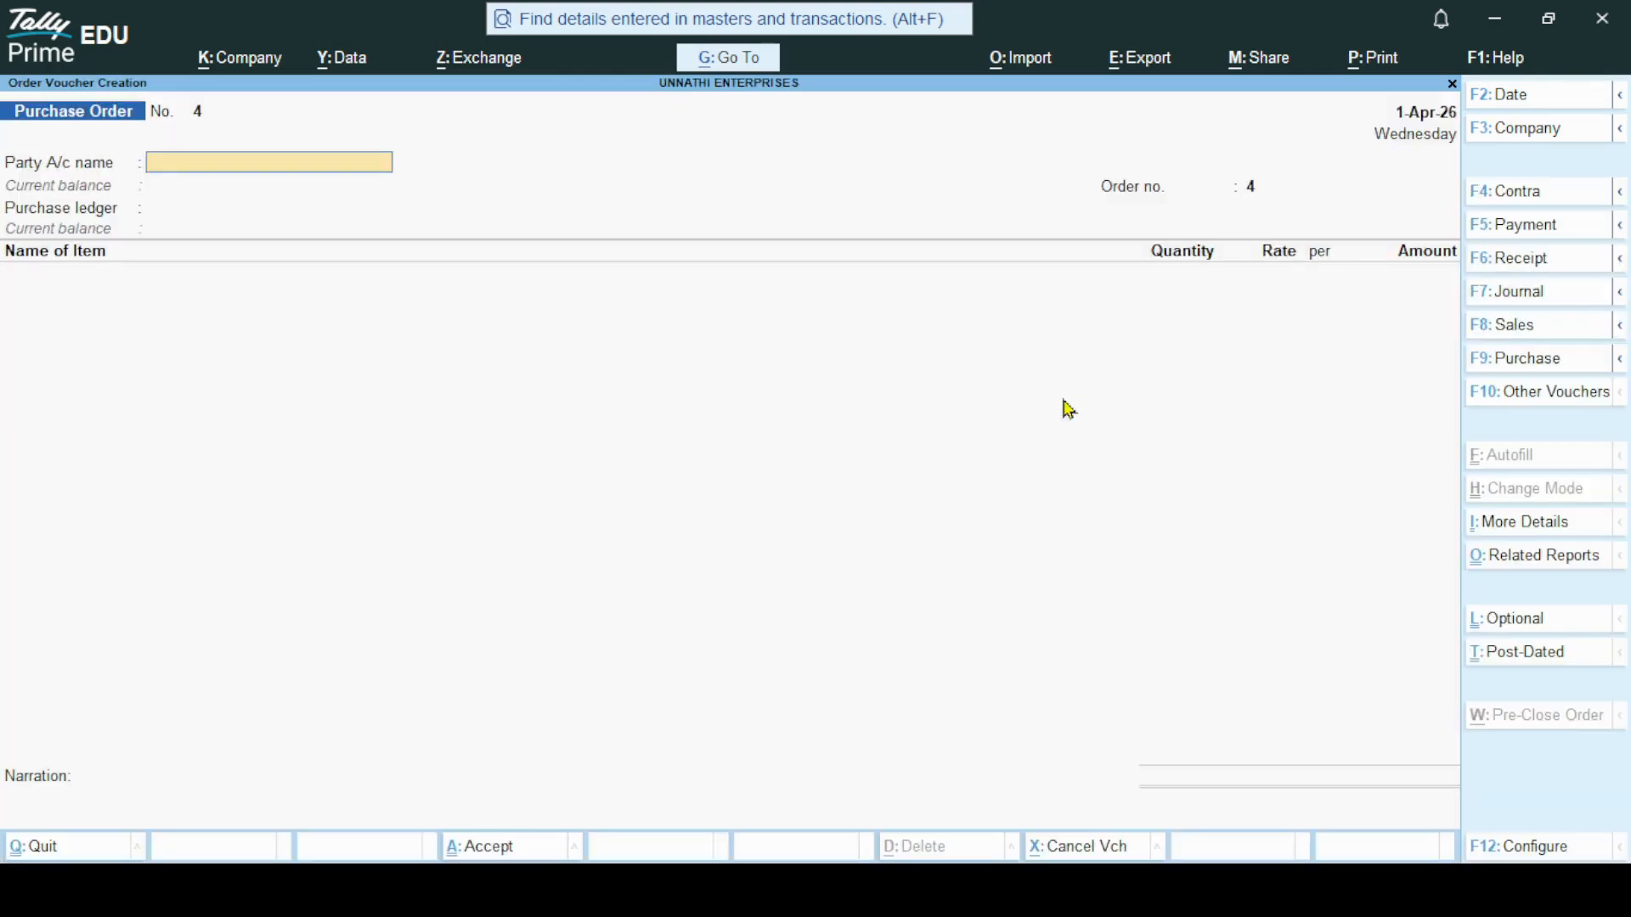
click(1541, 364)
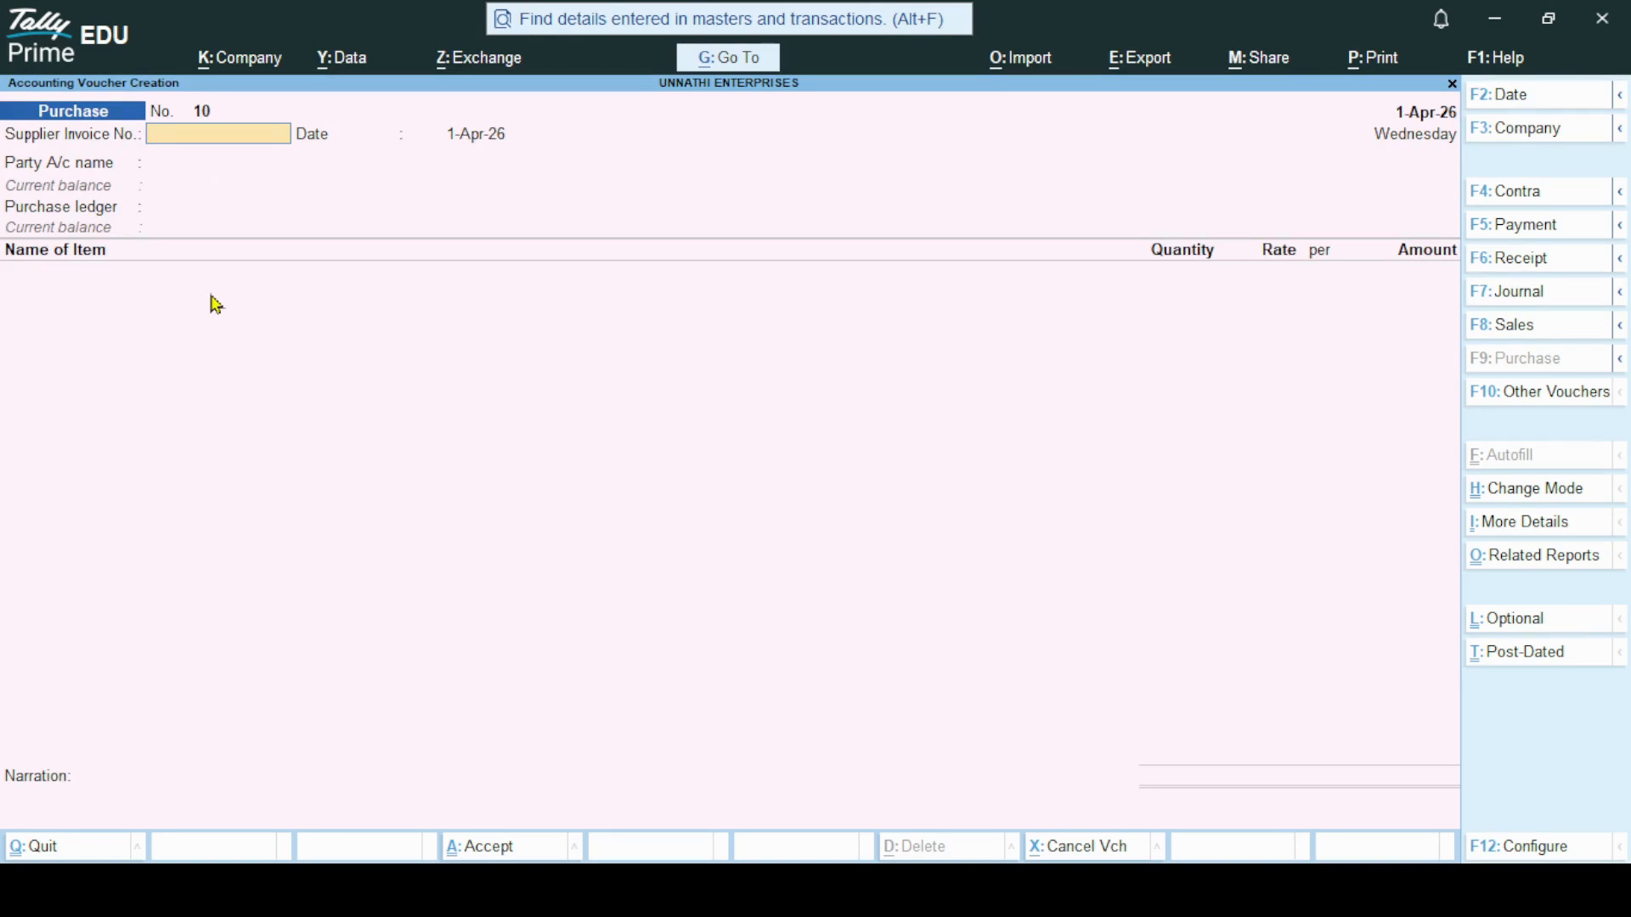
text(201)
key(Return)
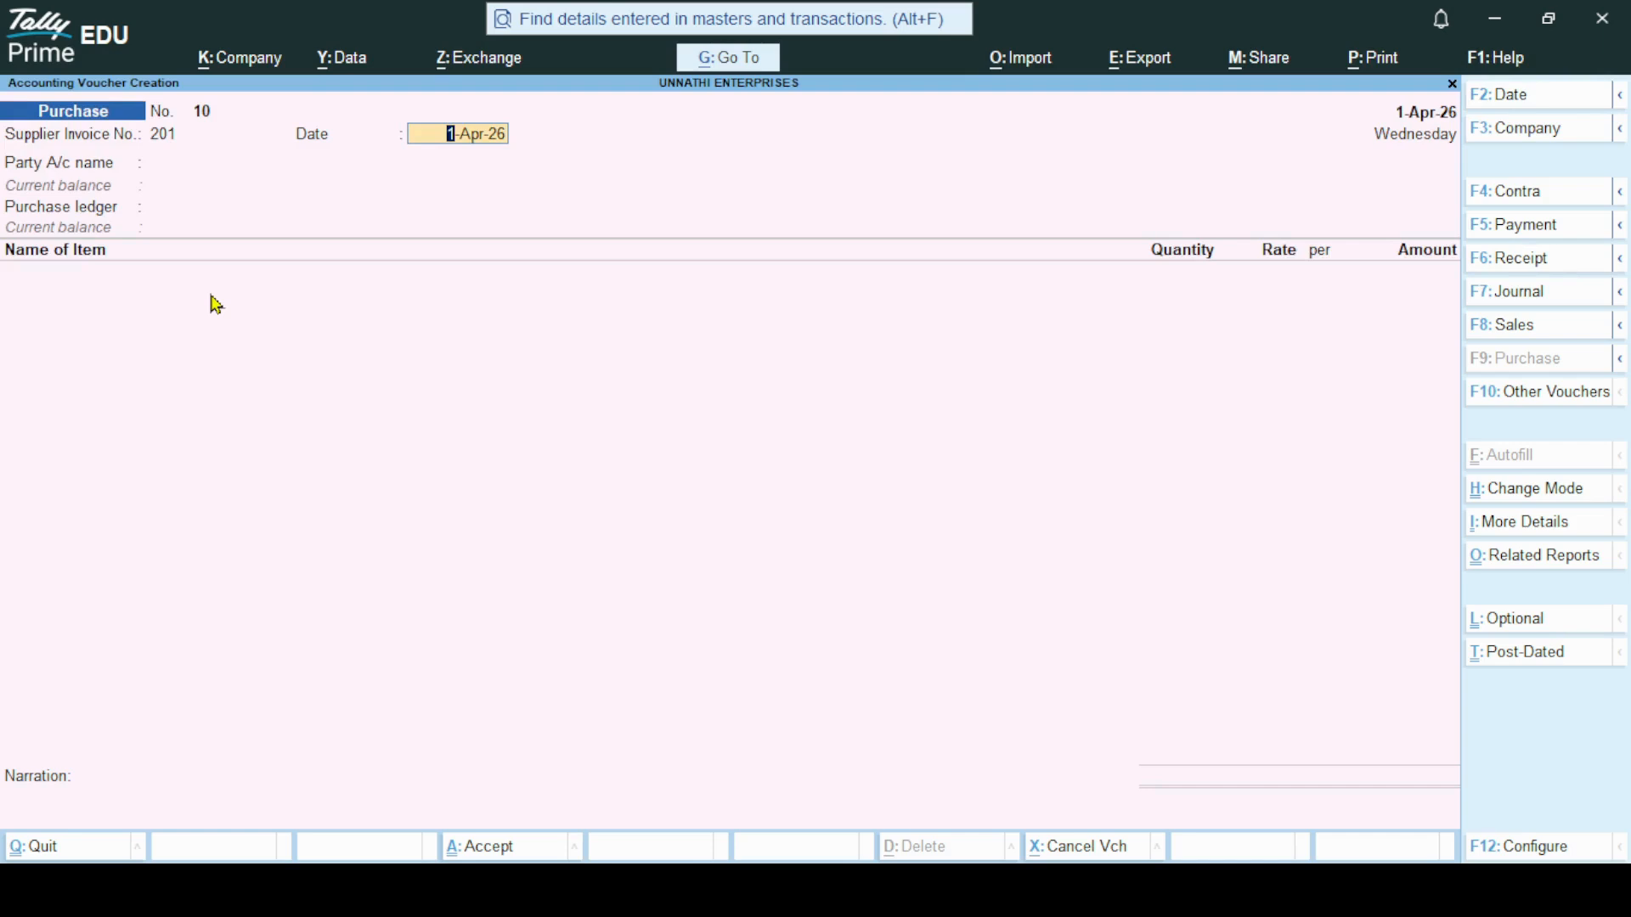
key(Return)
Choose SHUBHAM SALES as the party account of the purchase voucher.
key(Down)
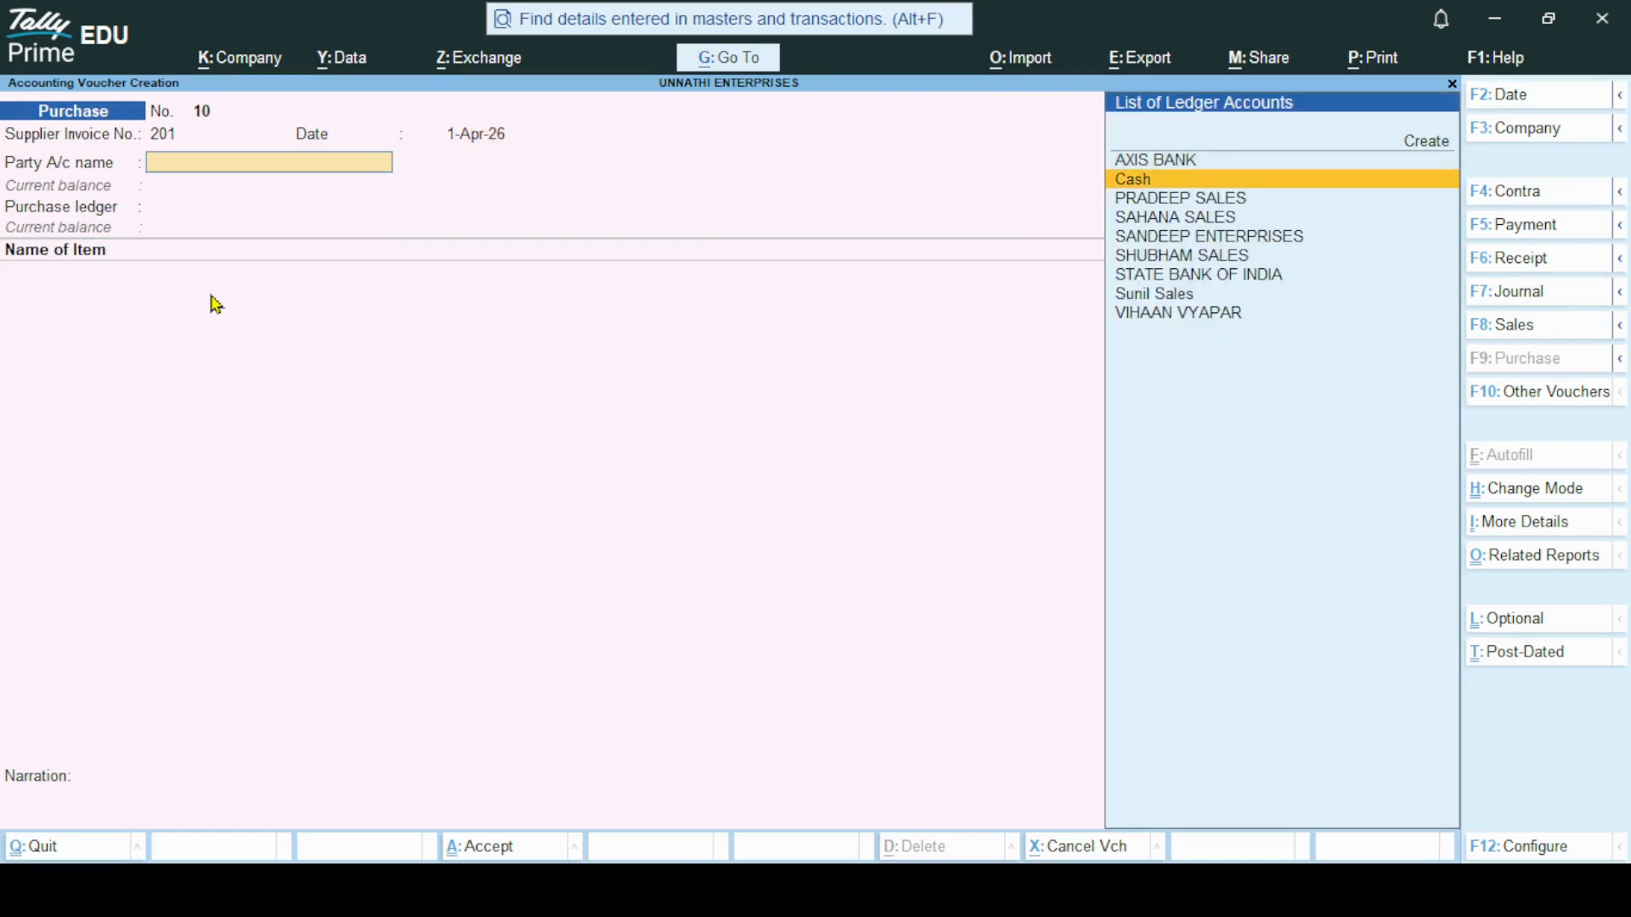
key(Down)
key(Down)
key(Down)
key(Down)
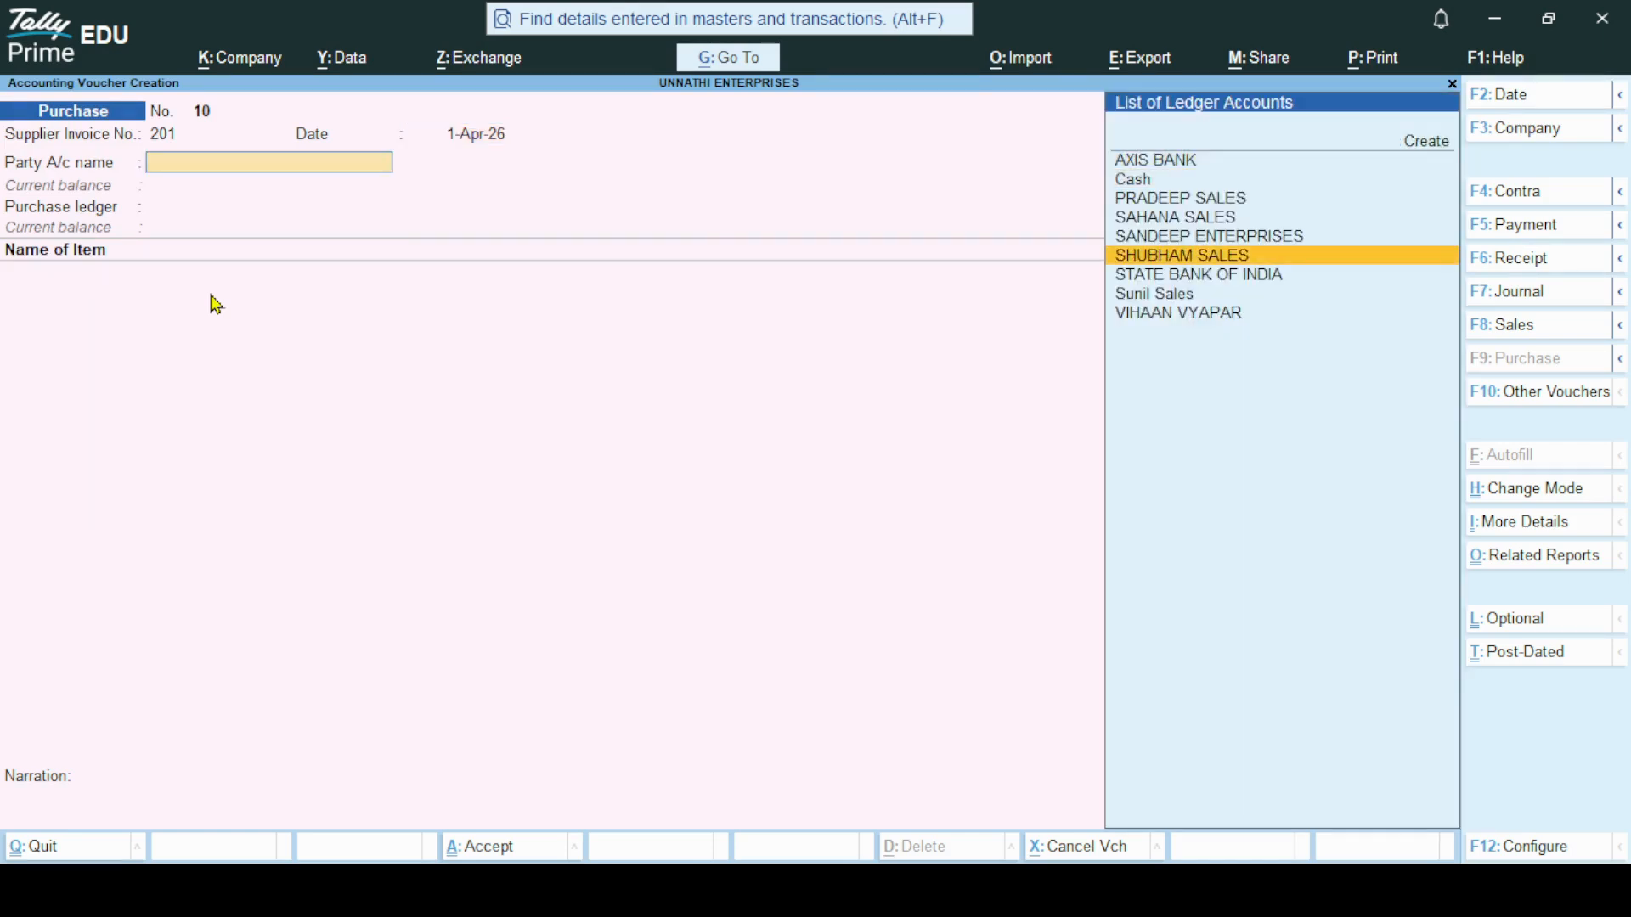
key(Return)
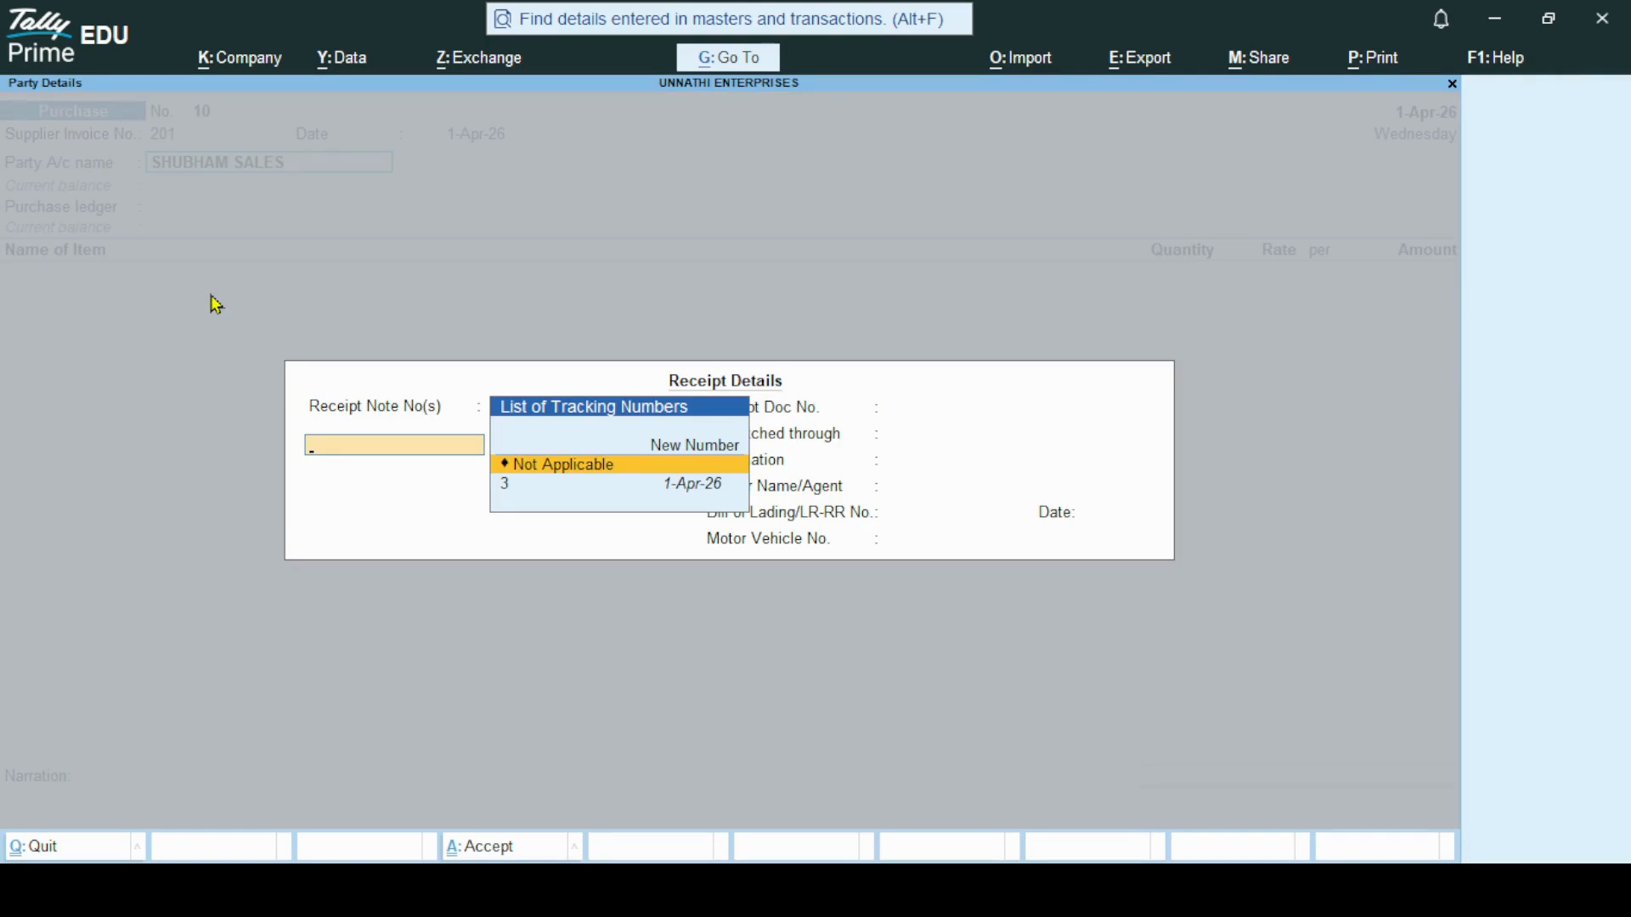
Link receipt note 3 dated 1-Apr-26 to the purchase and end the receipt note list.
key(Down)
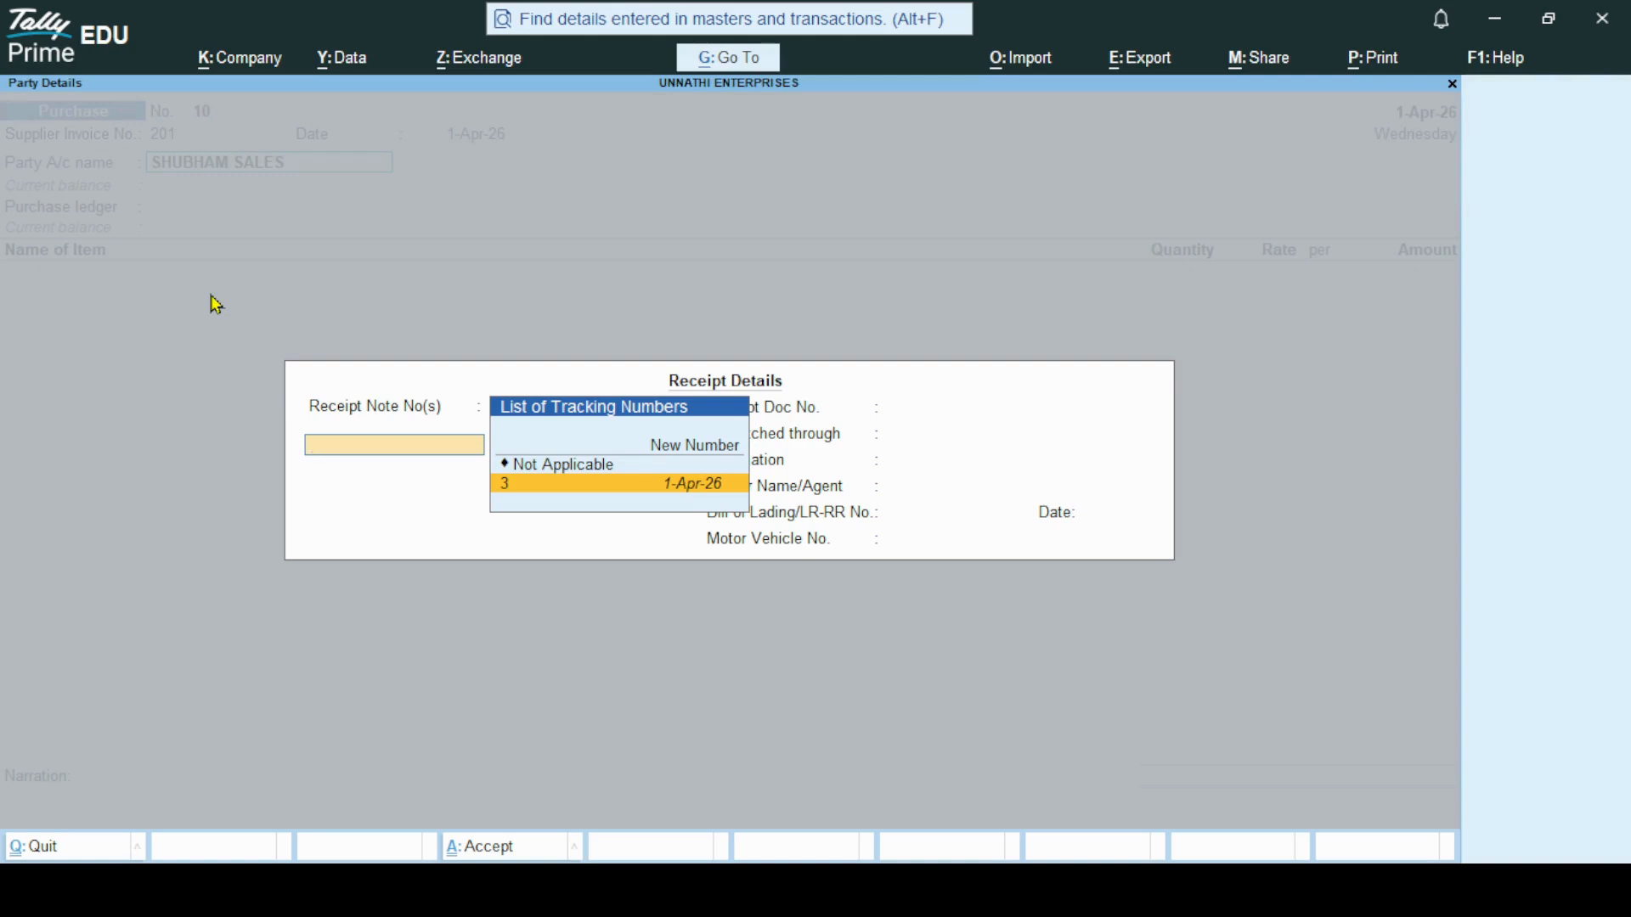
key(Return)
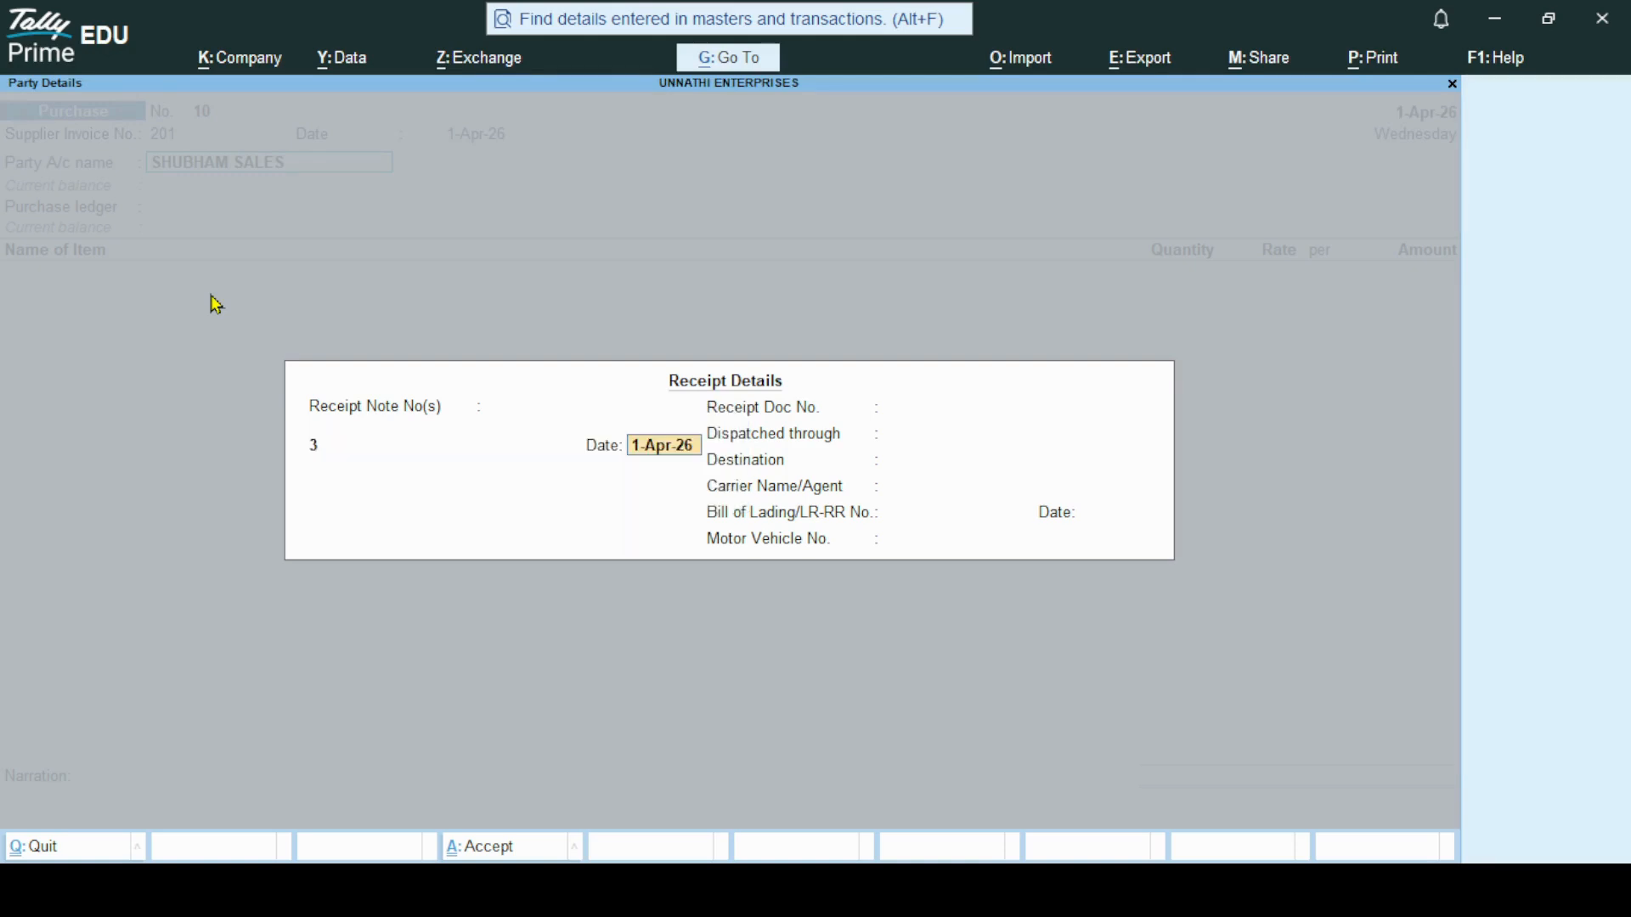
key(Return)
key(Return)
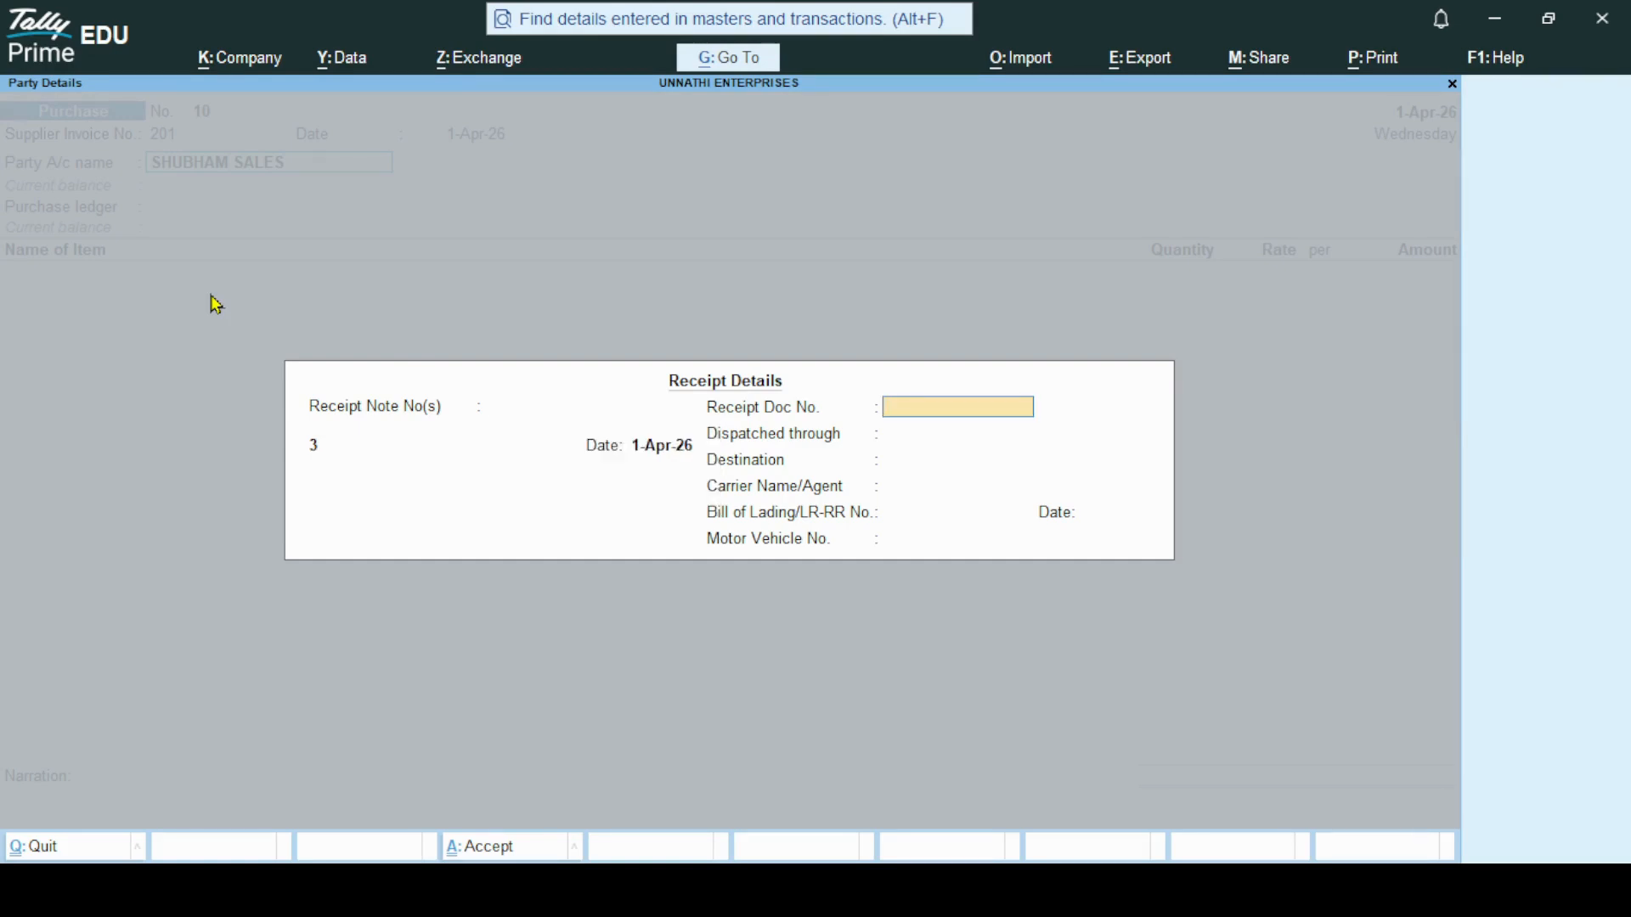
Enter receipt document number 12 and dispatch through Lorry, leaving the remaining receipt details blank.
text(12)
key(Return)
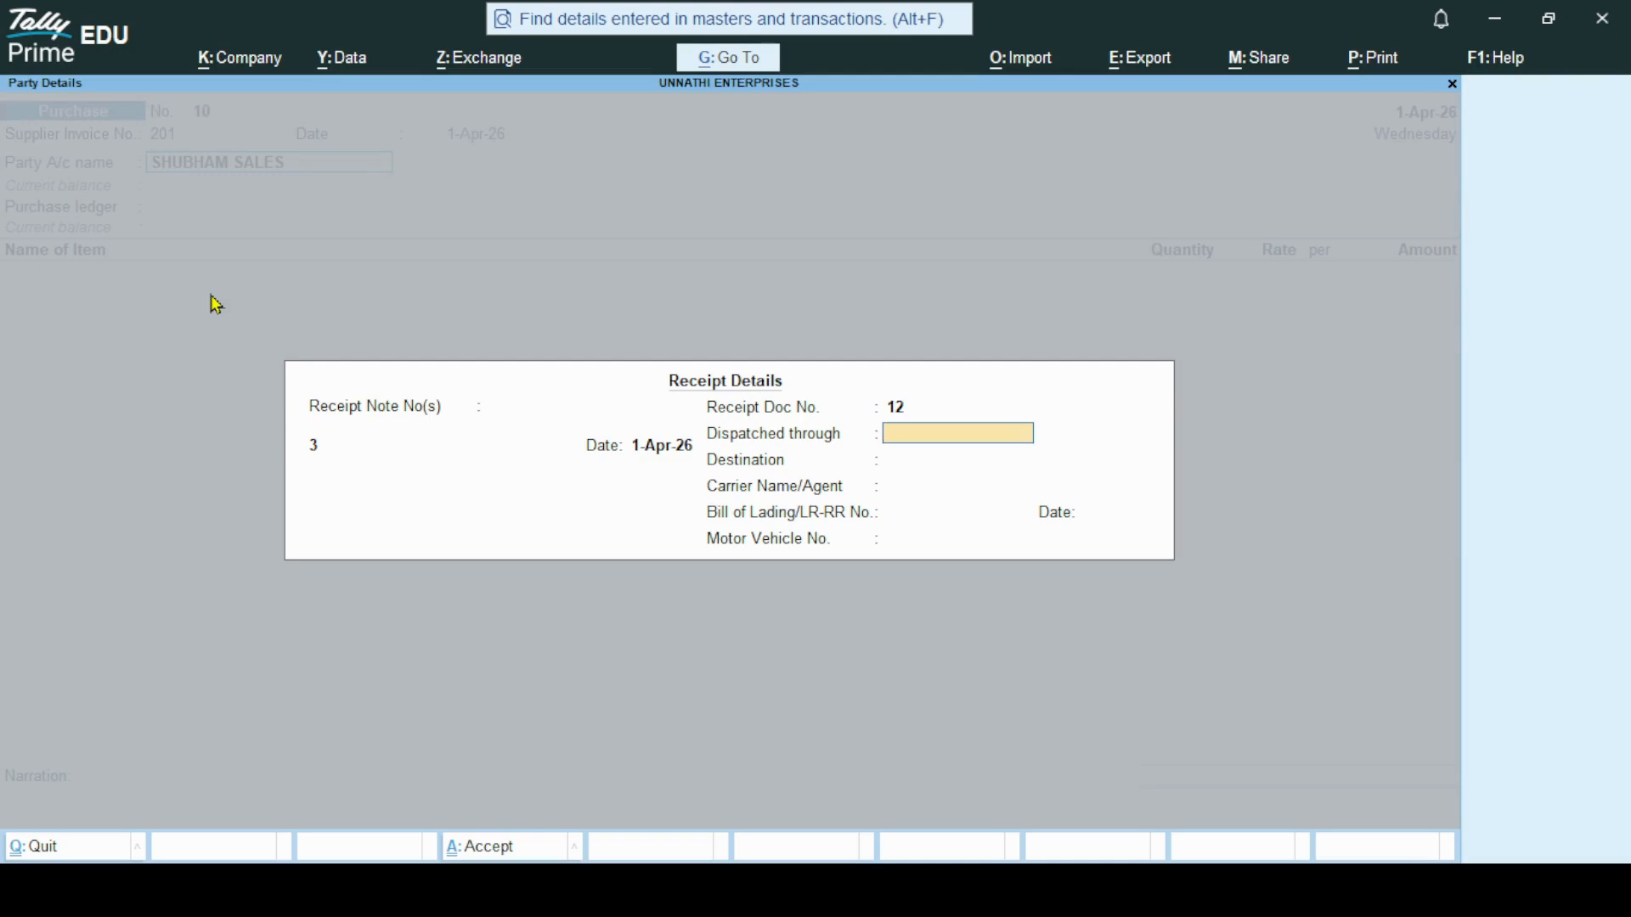
text(Lorry)
key(Return)
key(Return)
key(Return)
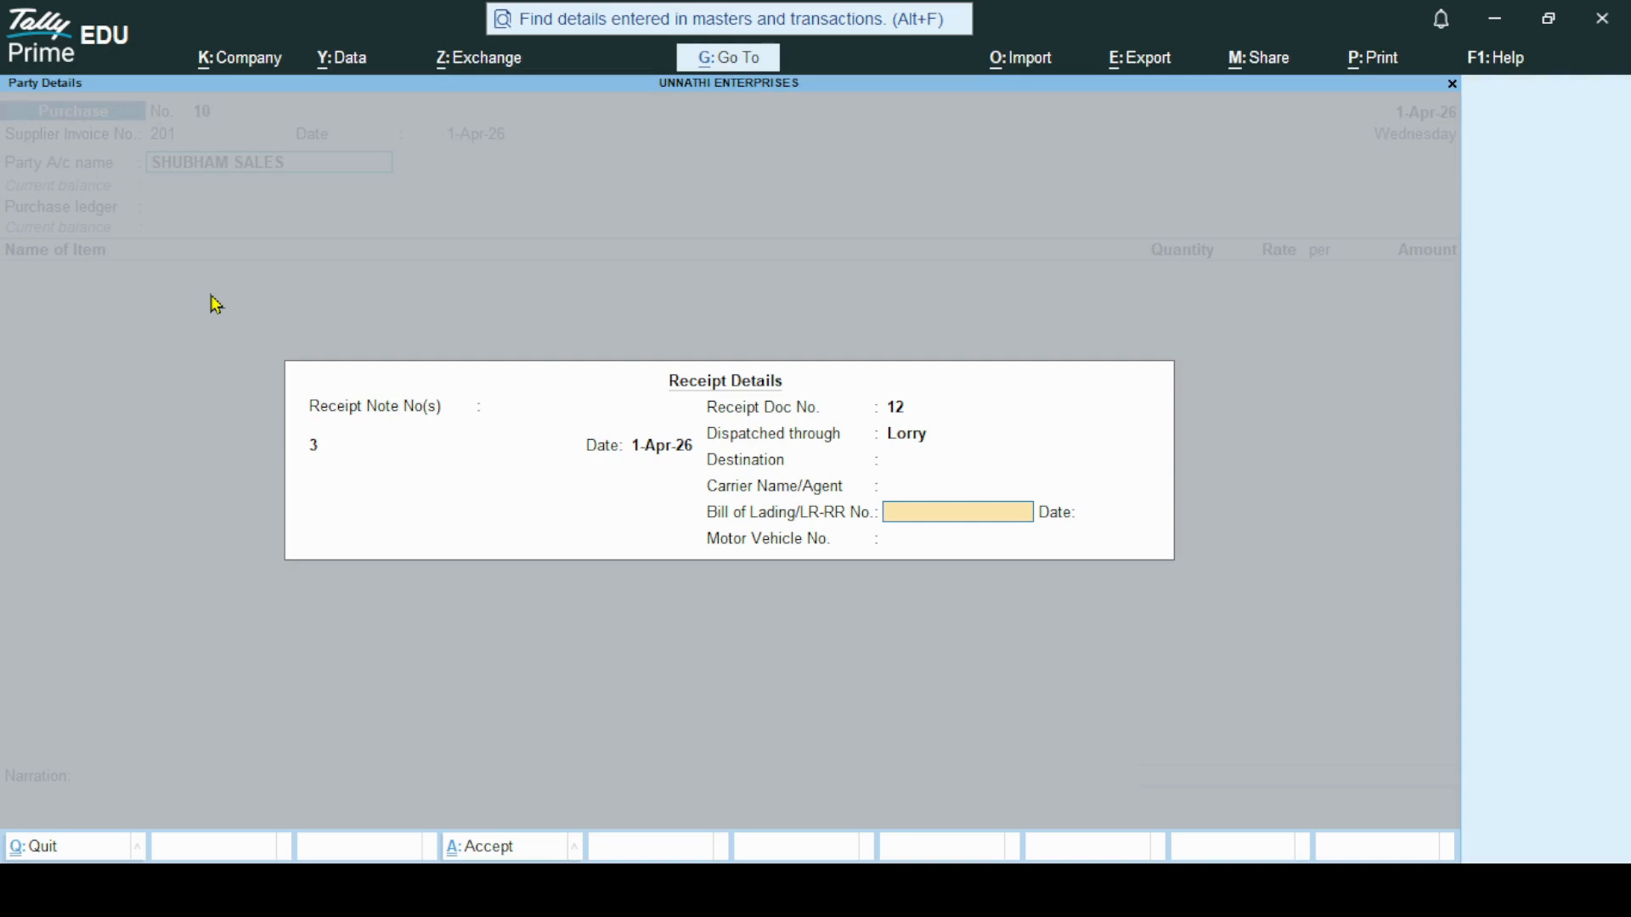
key(Return)
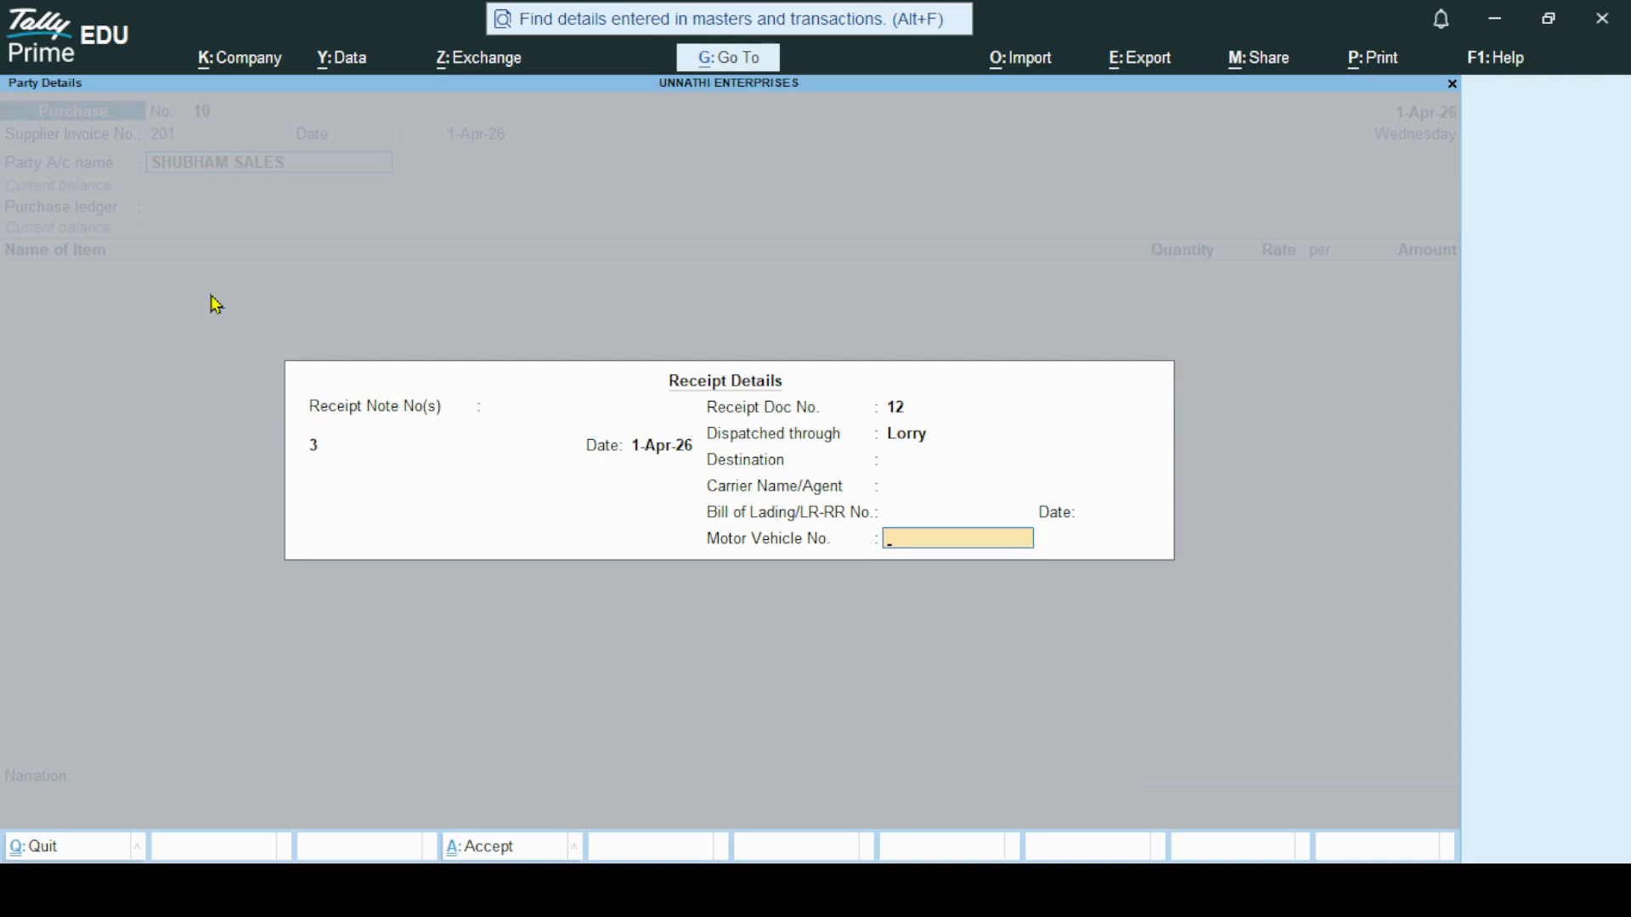
key(Return)
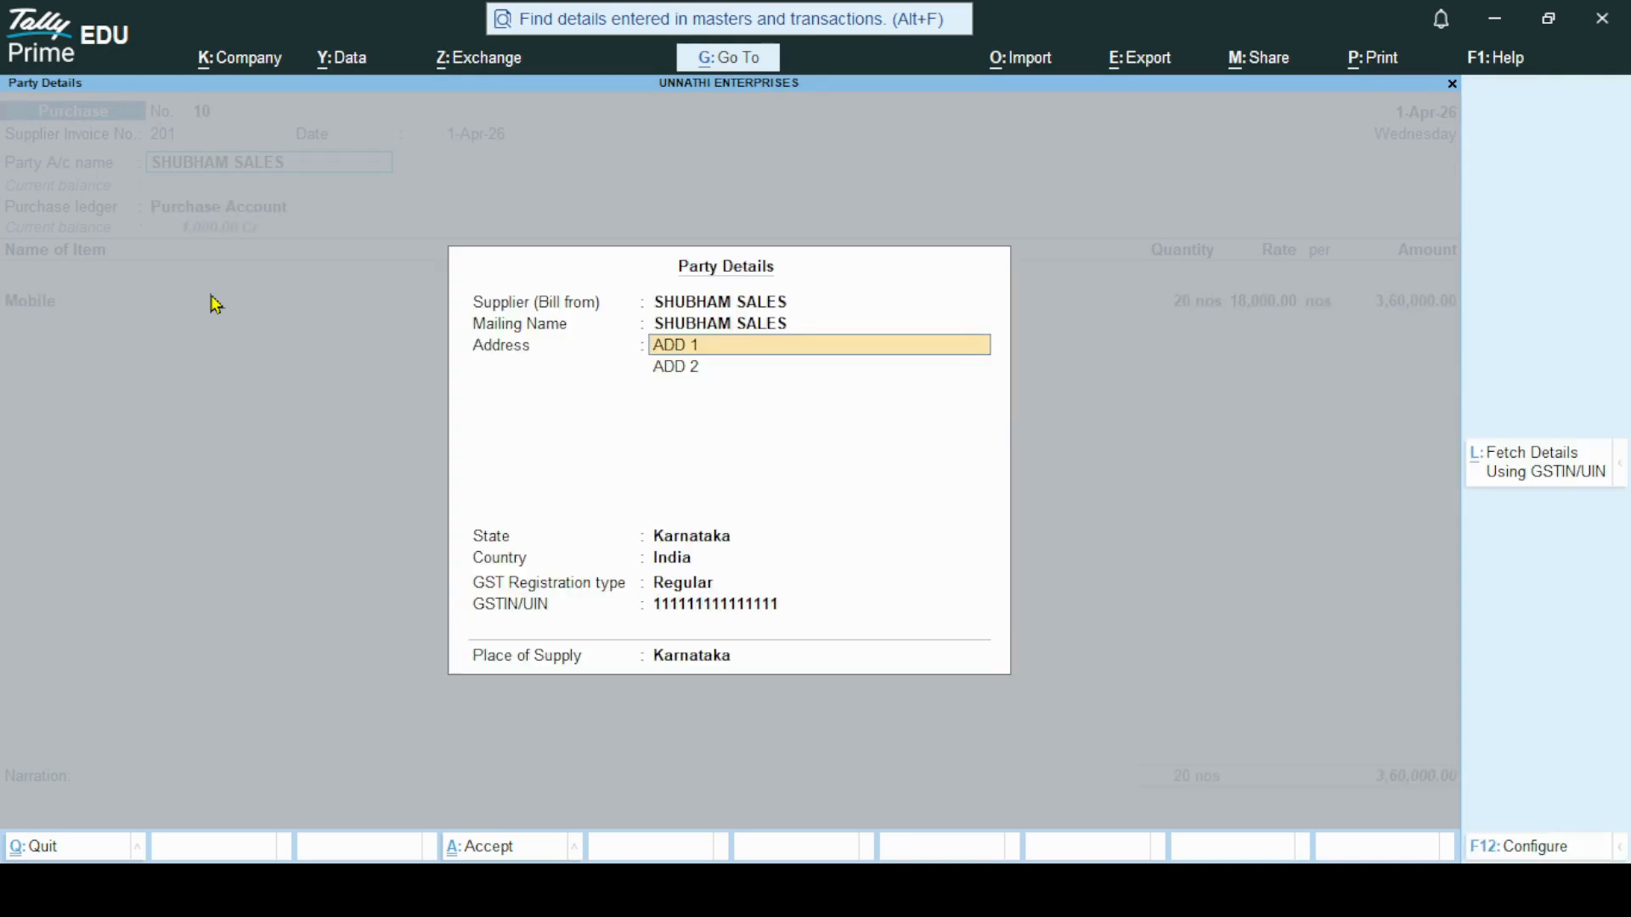
Accept the supplier's party details unchanged and keep Purchase Account as the purchase ledger.
key(Return)
key(Return)
key(Return)
key(Return)
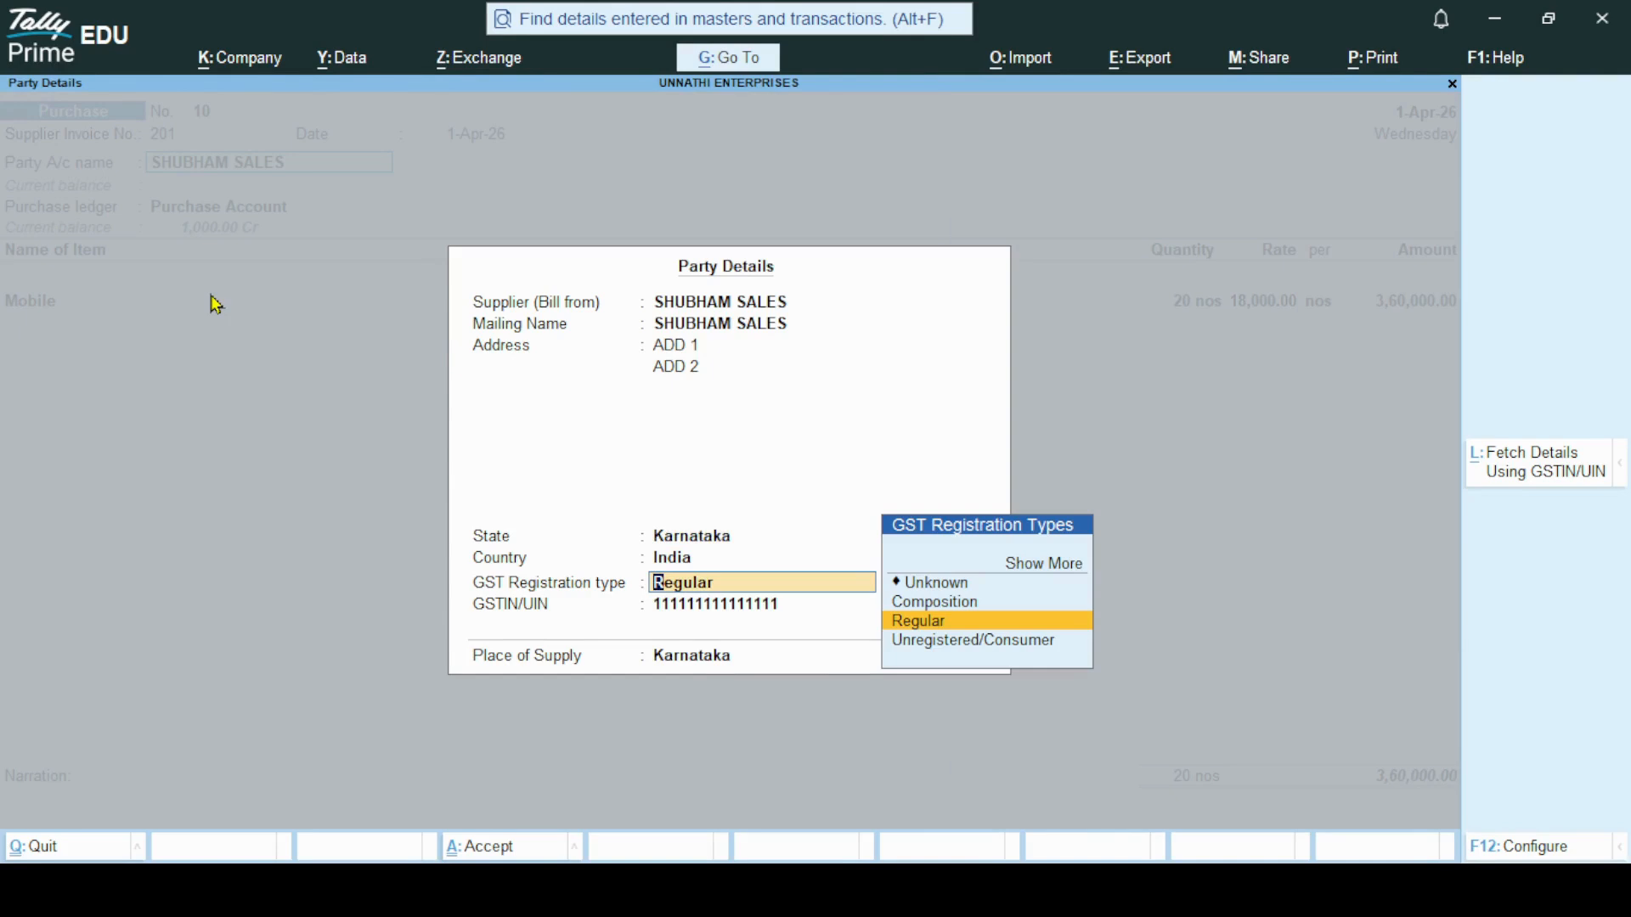
key(Return)
key(Return)
key(Return)
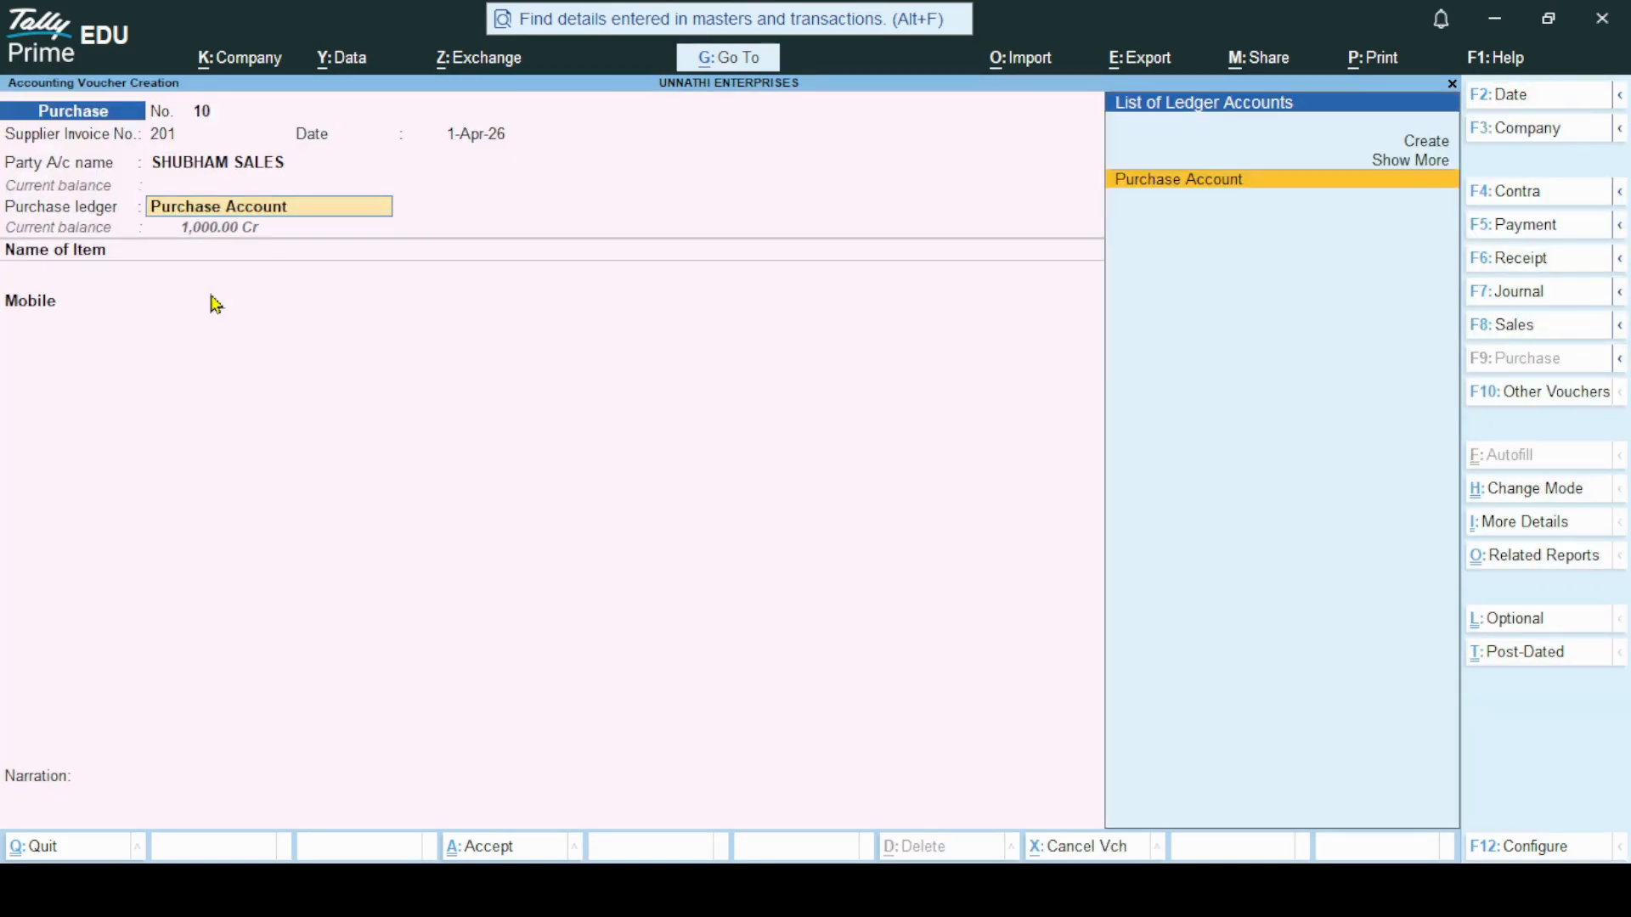
key(Return)
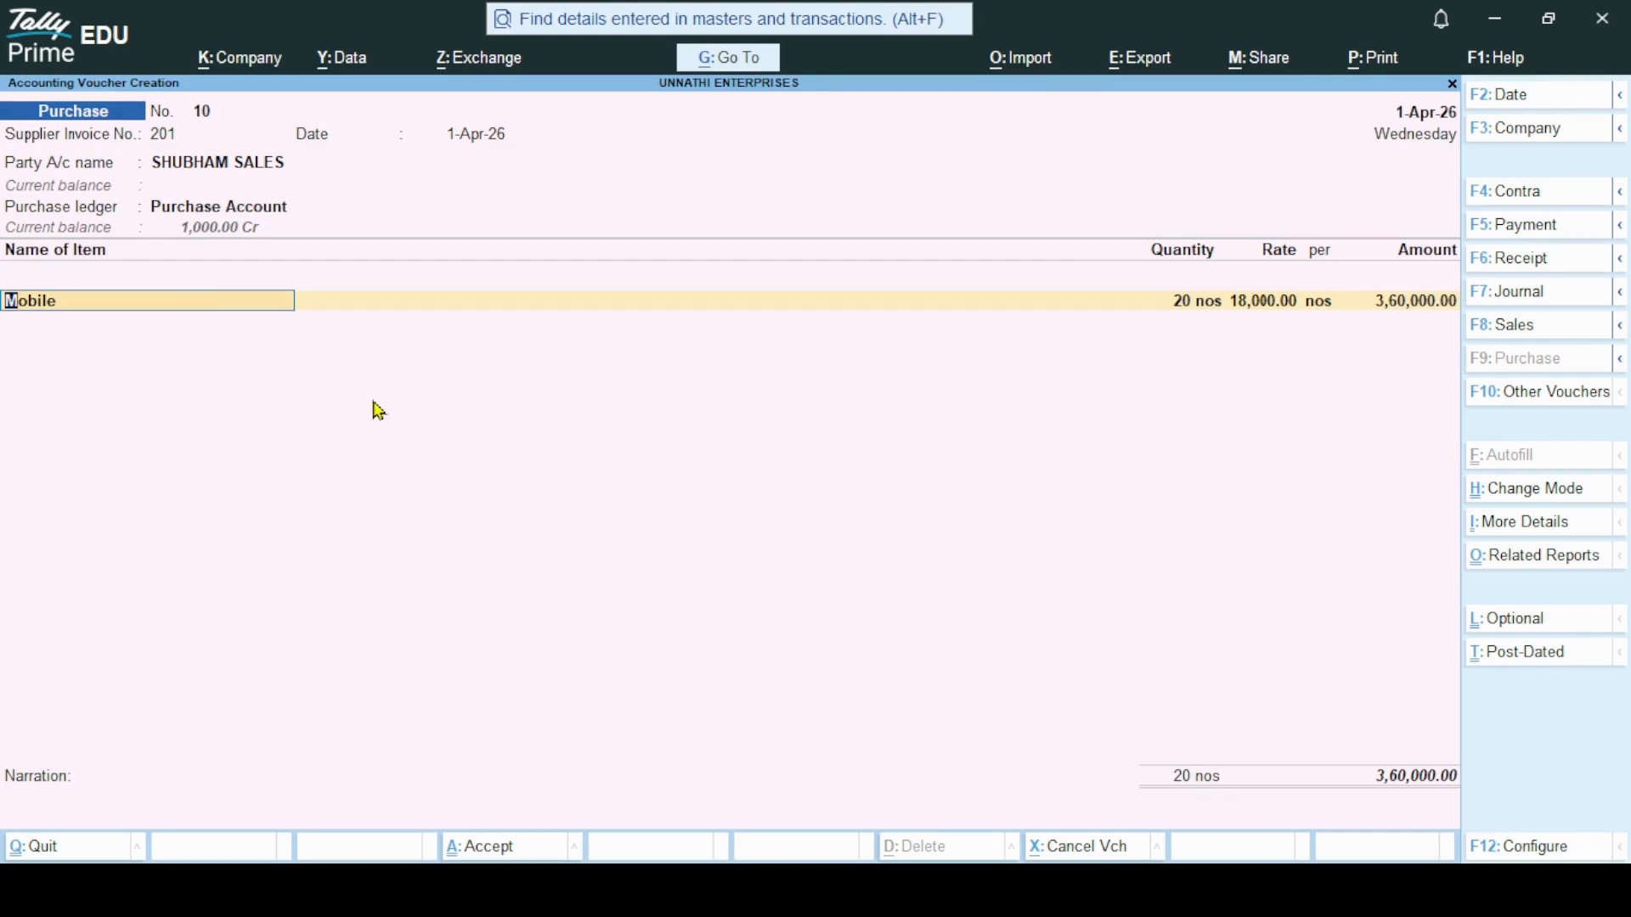
Allocate the Mobile item to tracking number 3 and change its godown to Ware House.
key(Return)
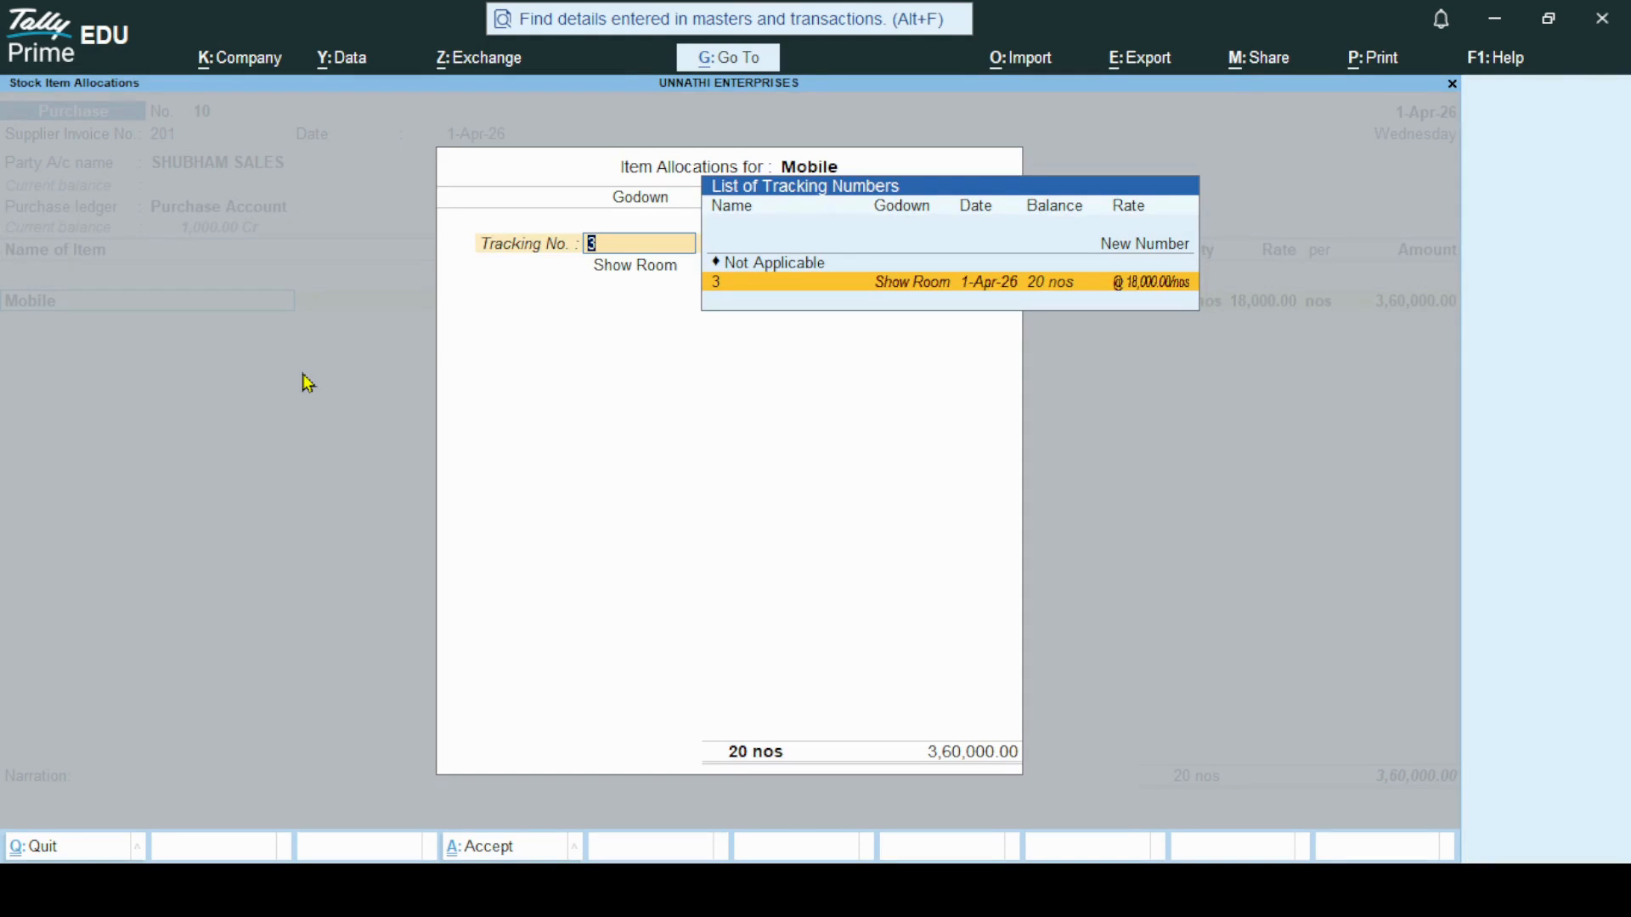
key(Return)
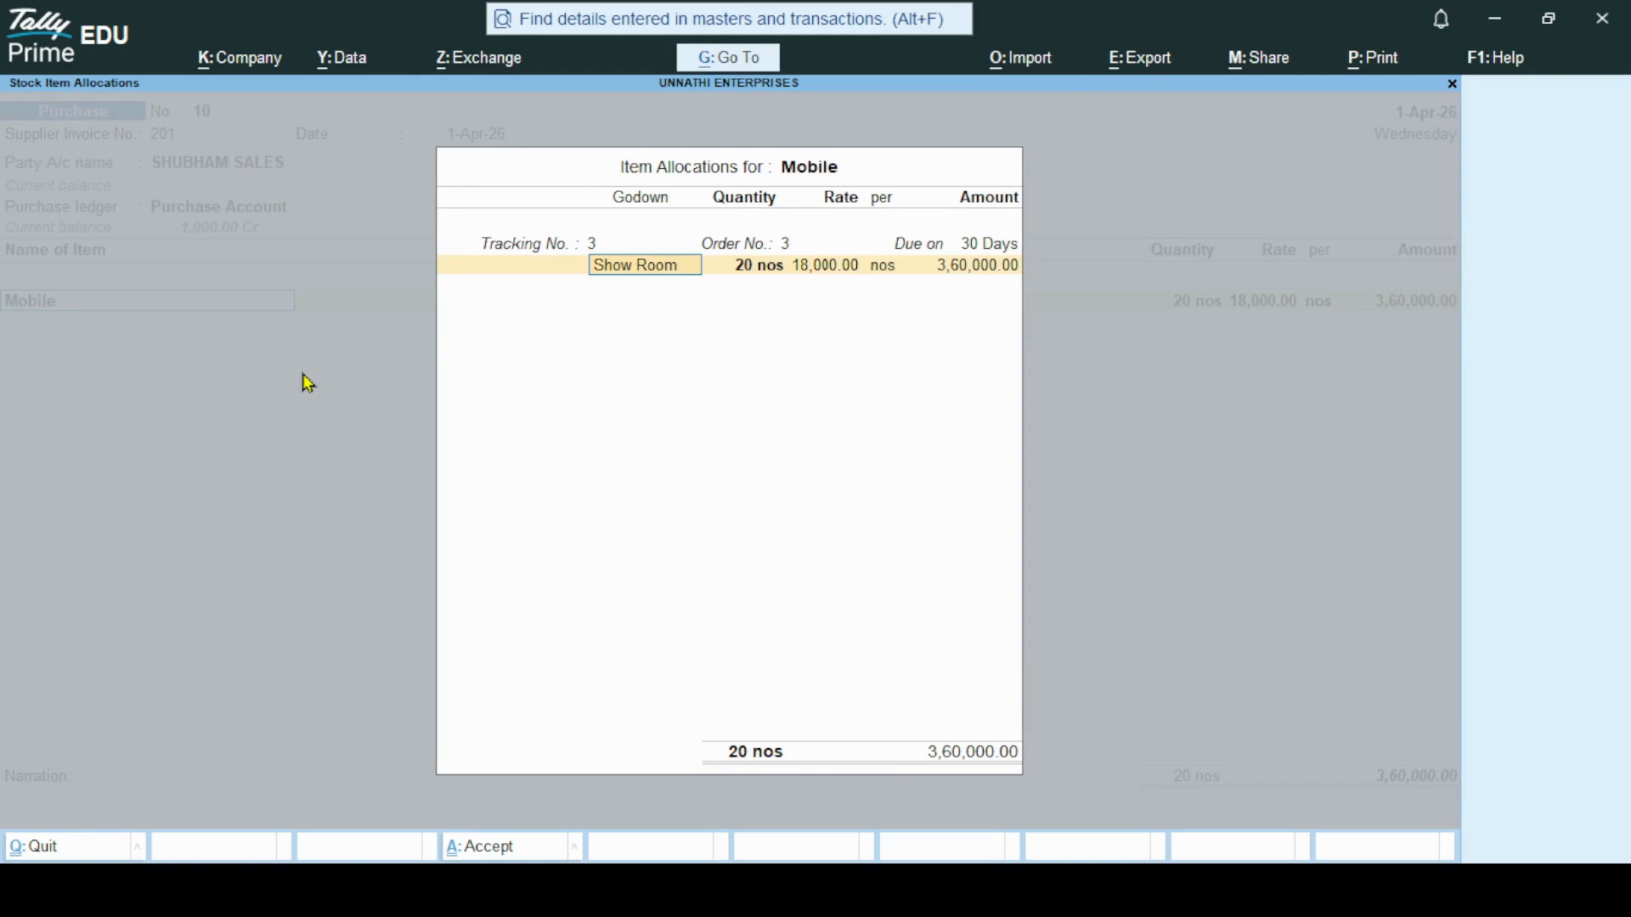
key(BackSpace)
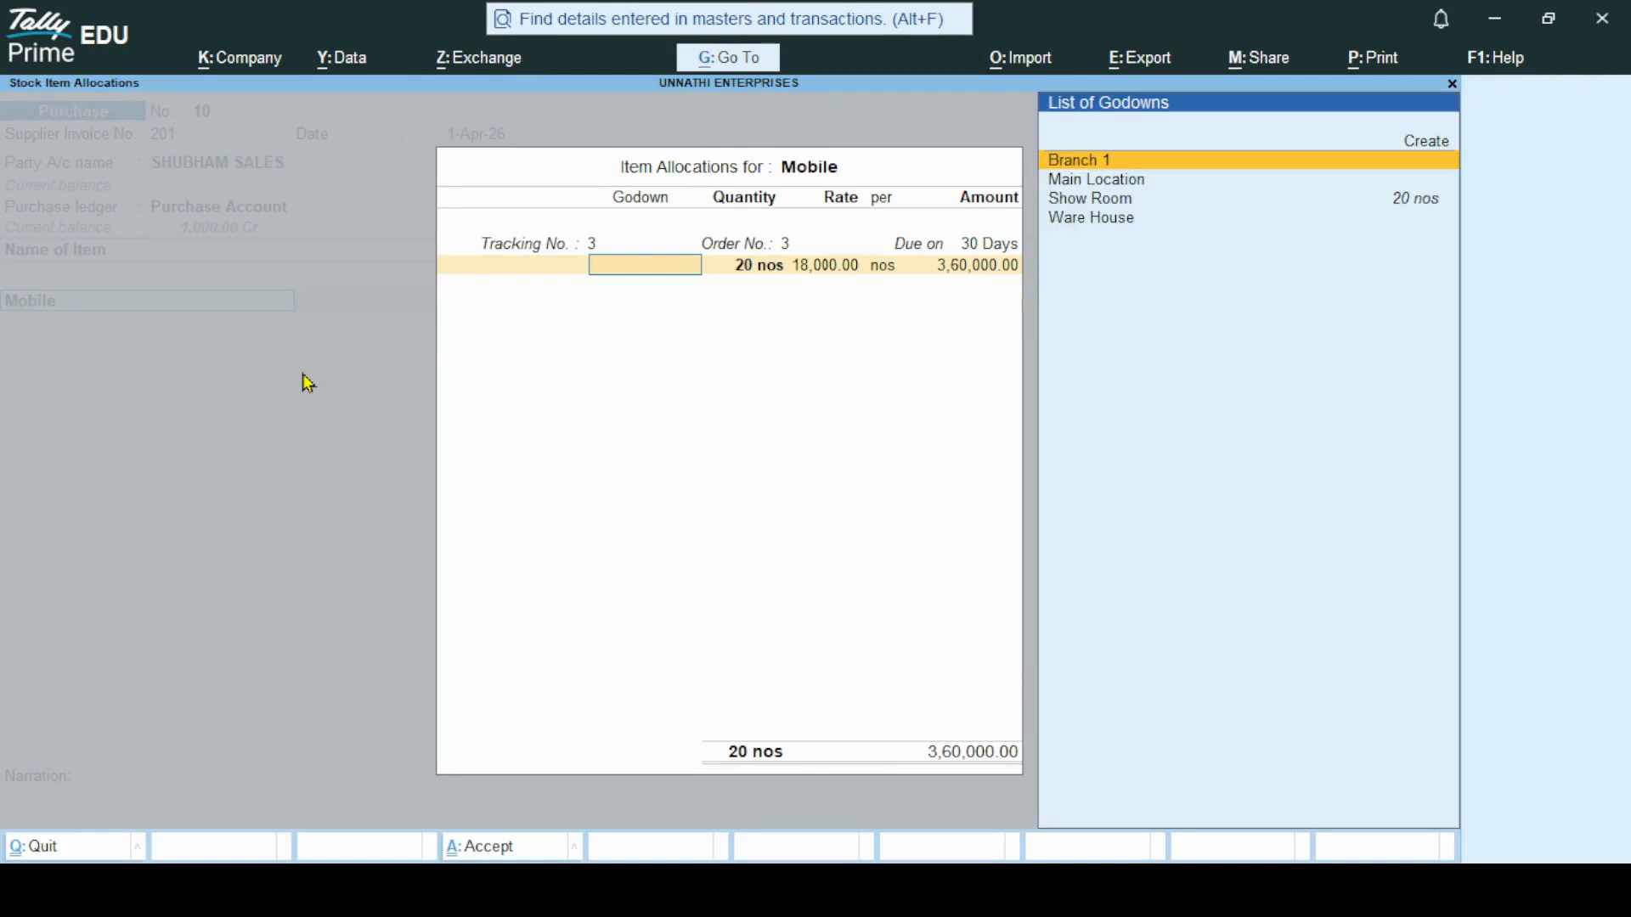
key(Down)
key(Down)
key(Down)
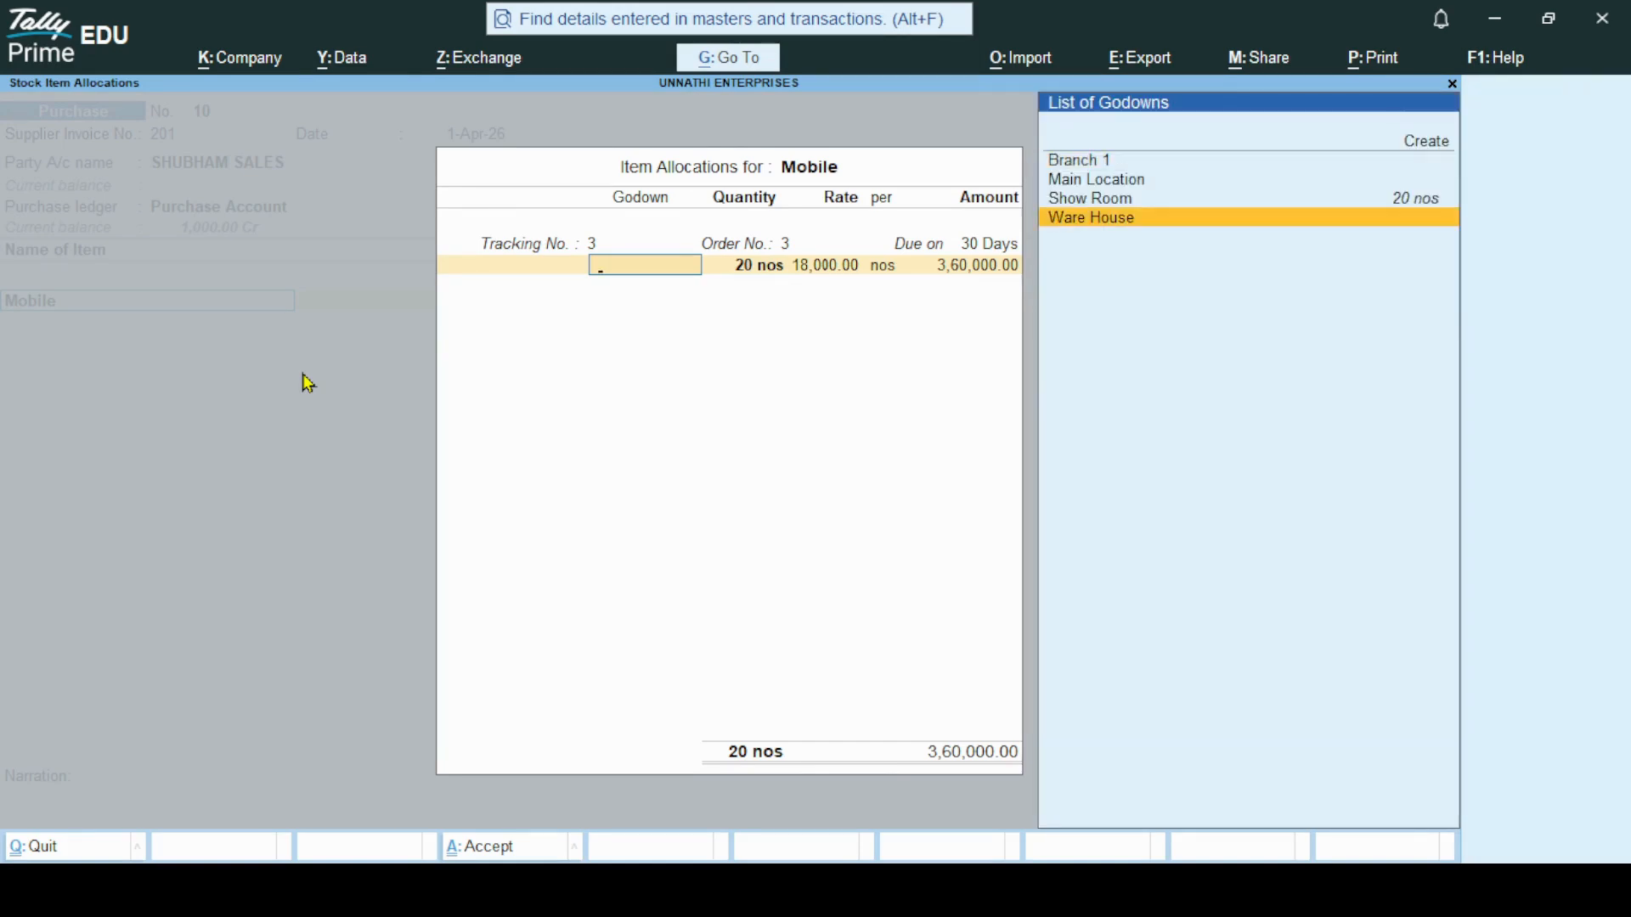
key(Down)
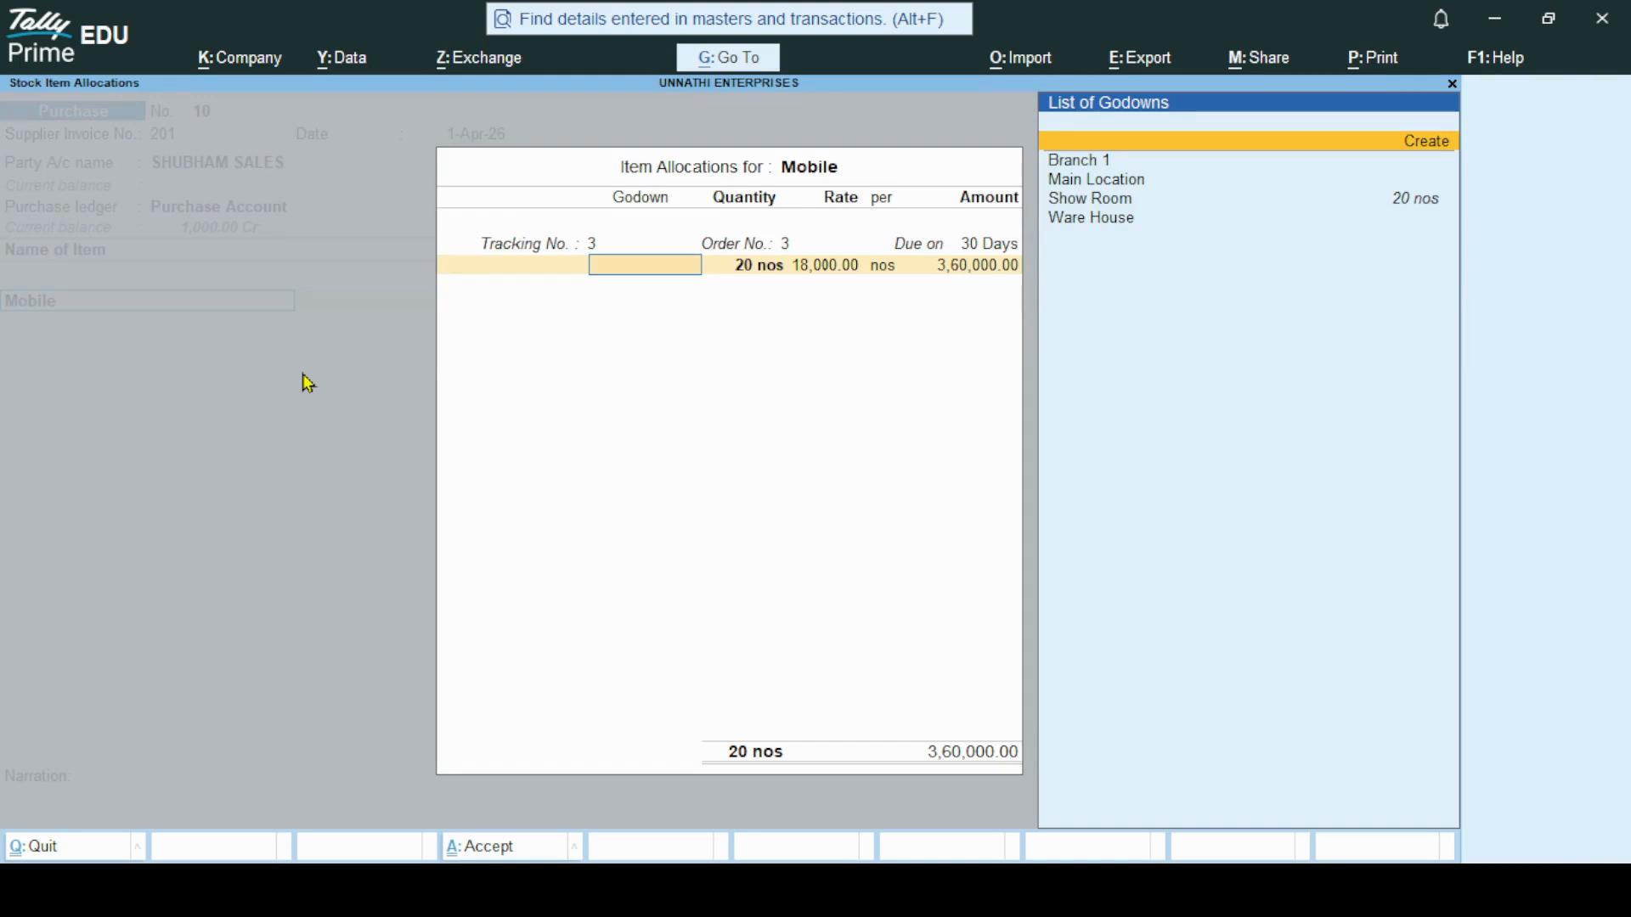
key(Up)
key(Return)
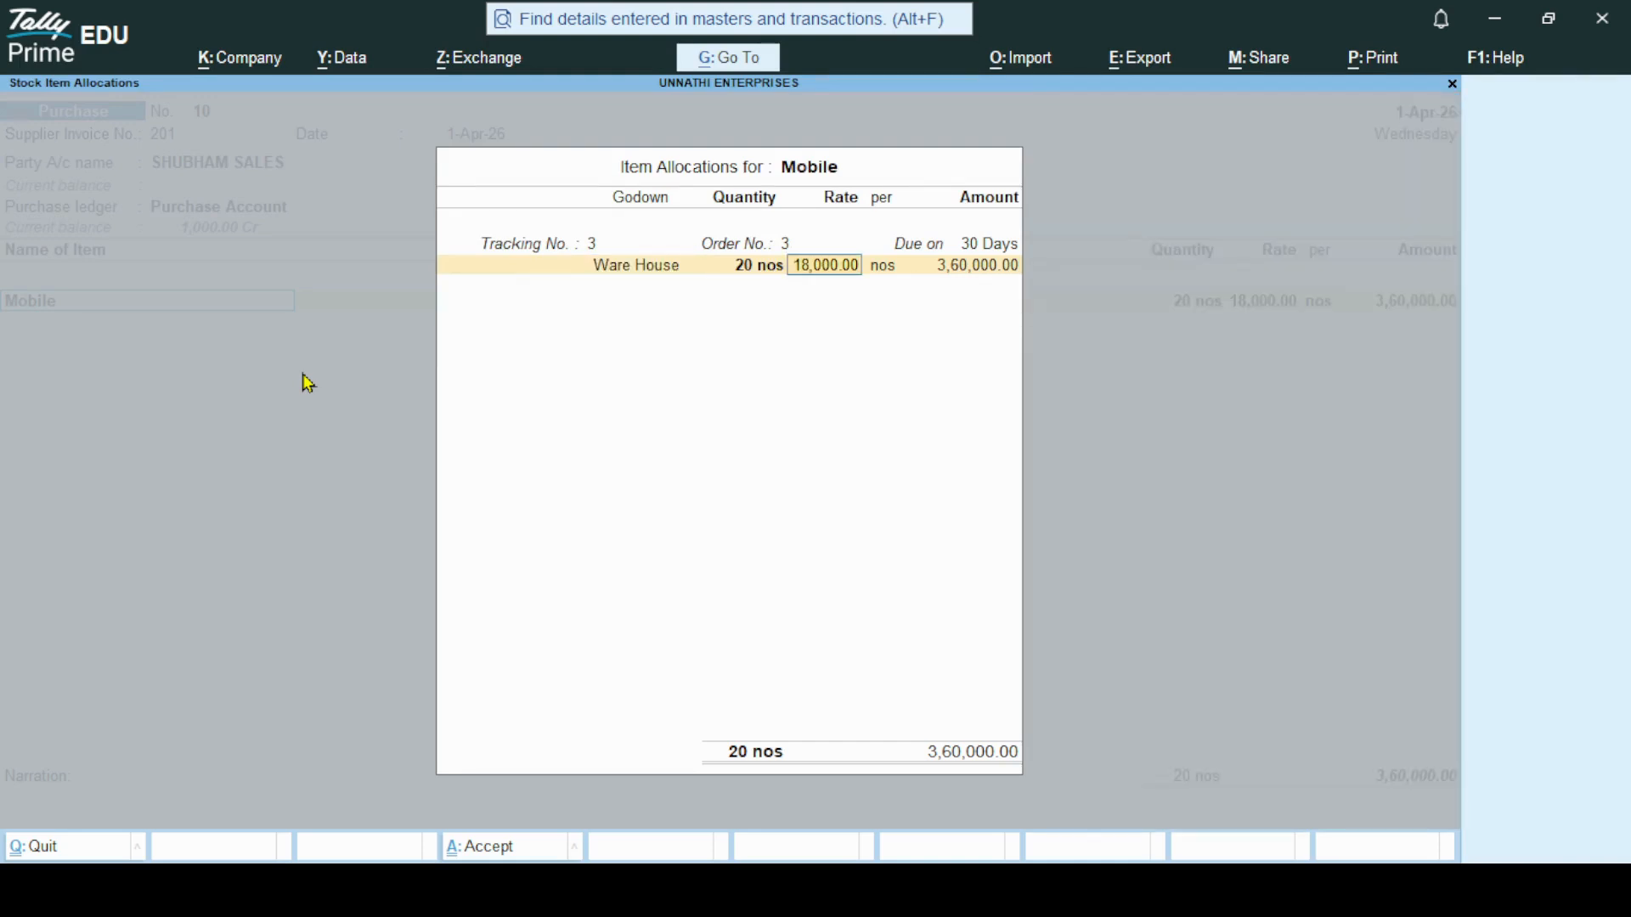
Keep the rate and amount, end the Mobile allocation and accept the GST rate details as per Masters/Company.
key(Return)
key(Return)
key(Return)
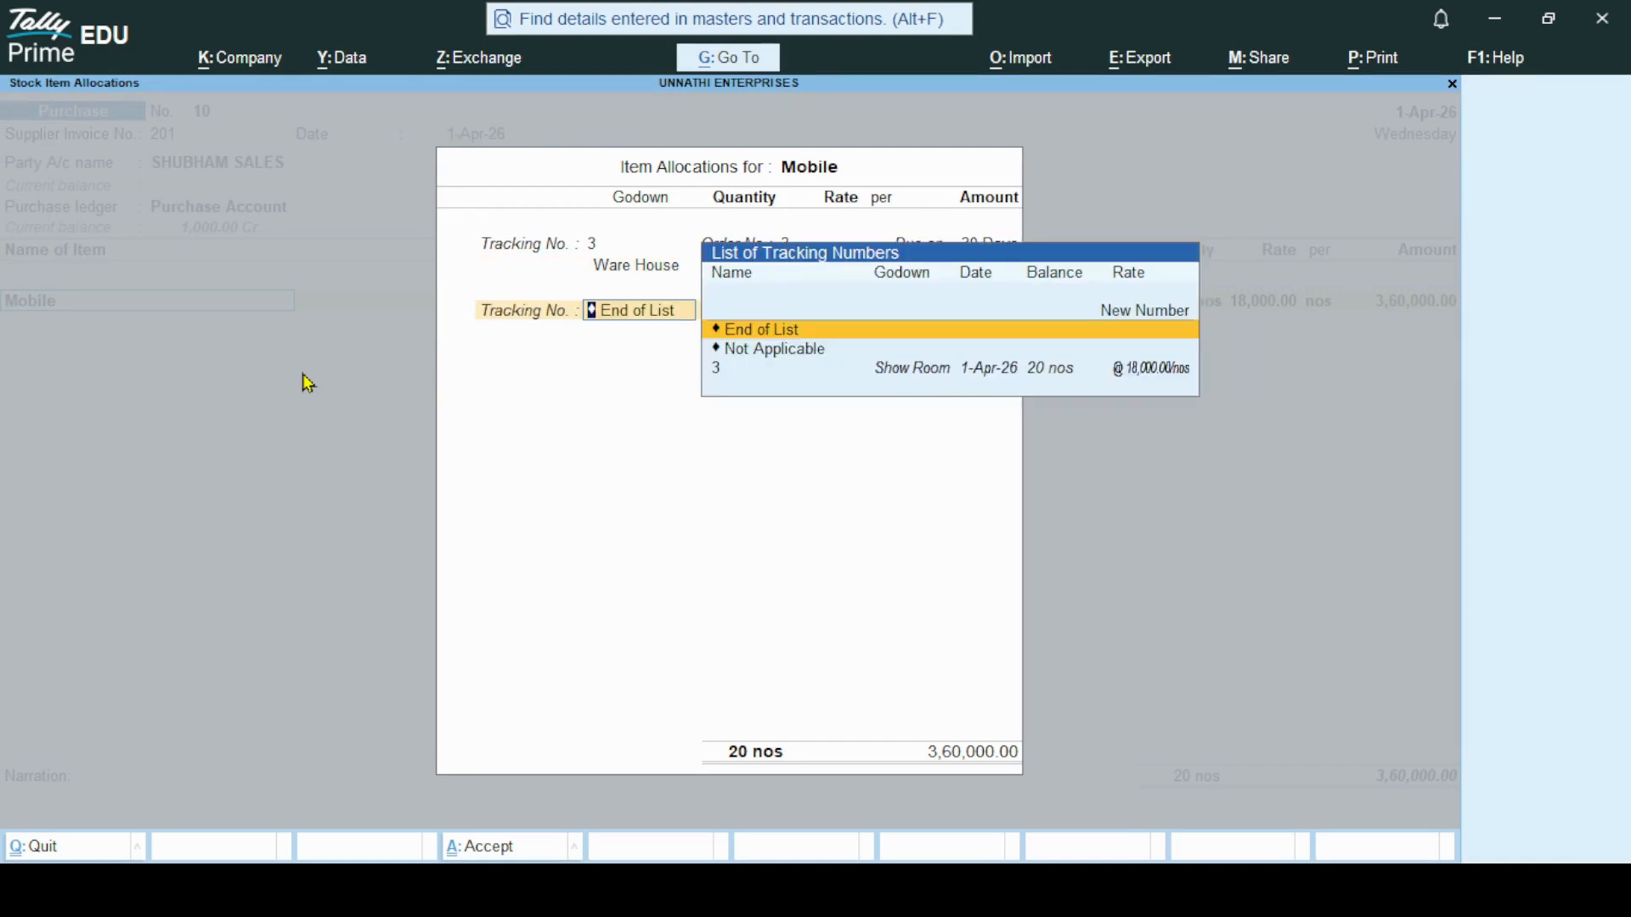
key(Return)
key(Return)
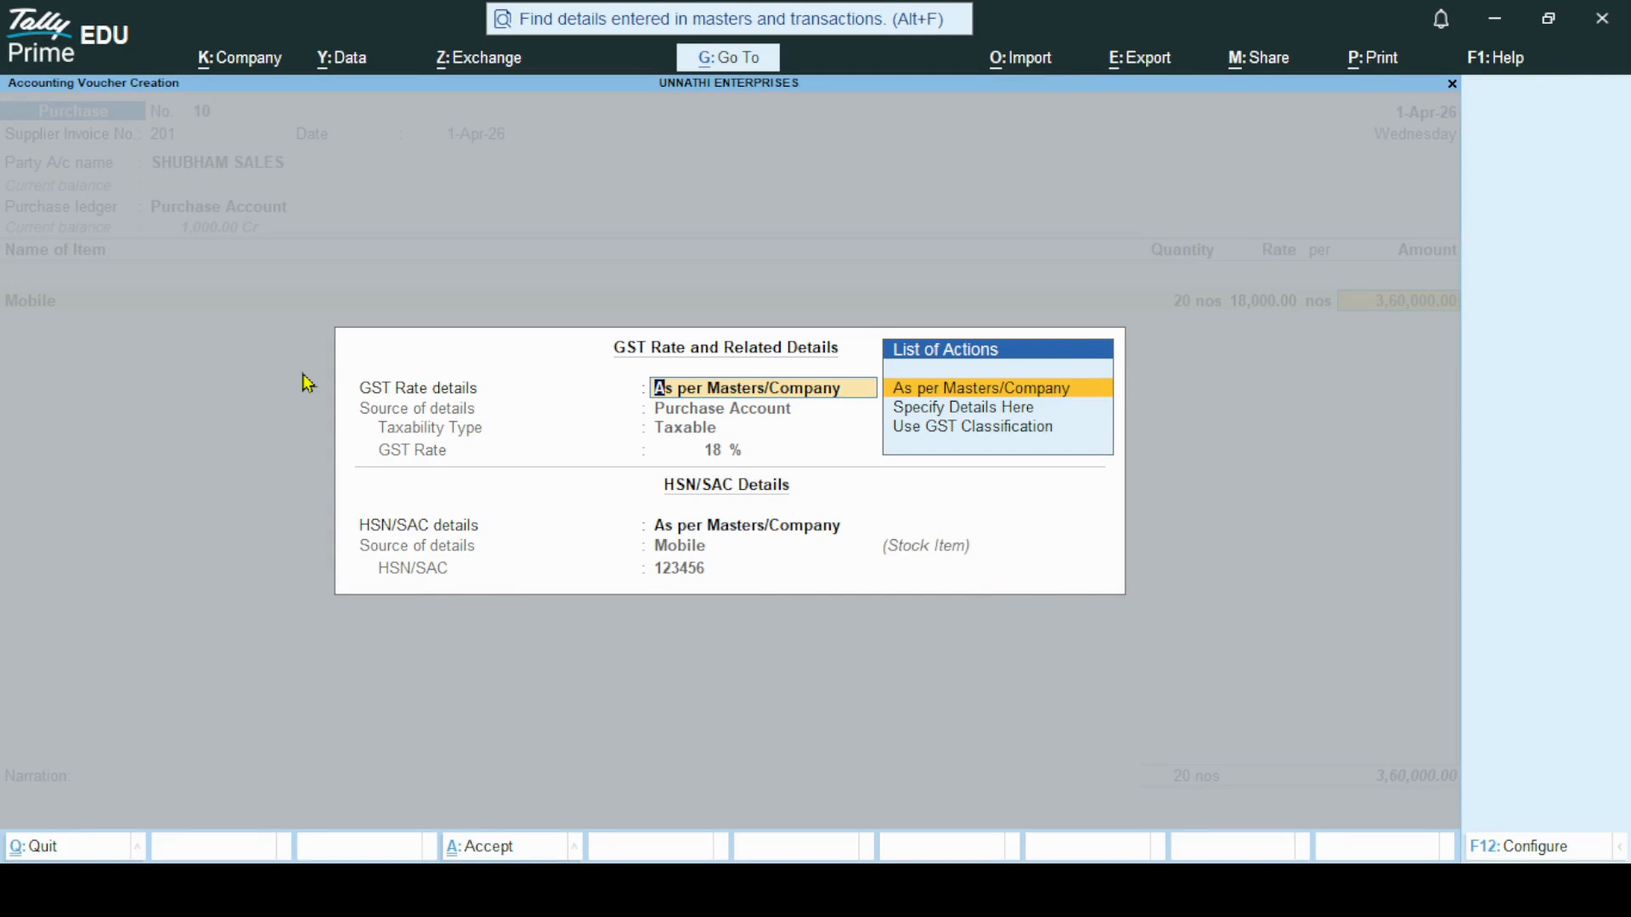
key(Return)
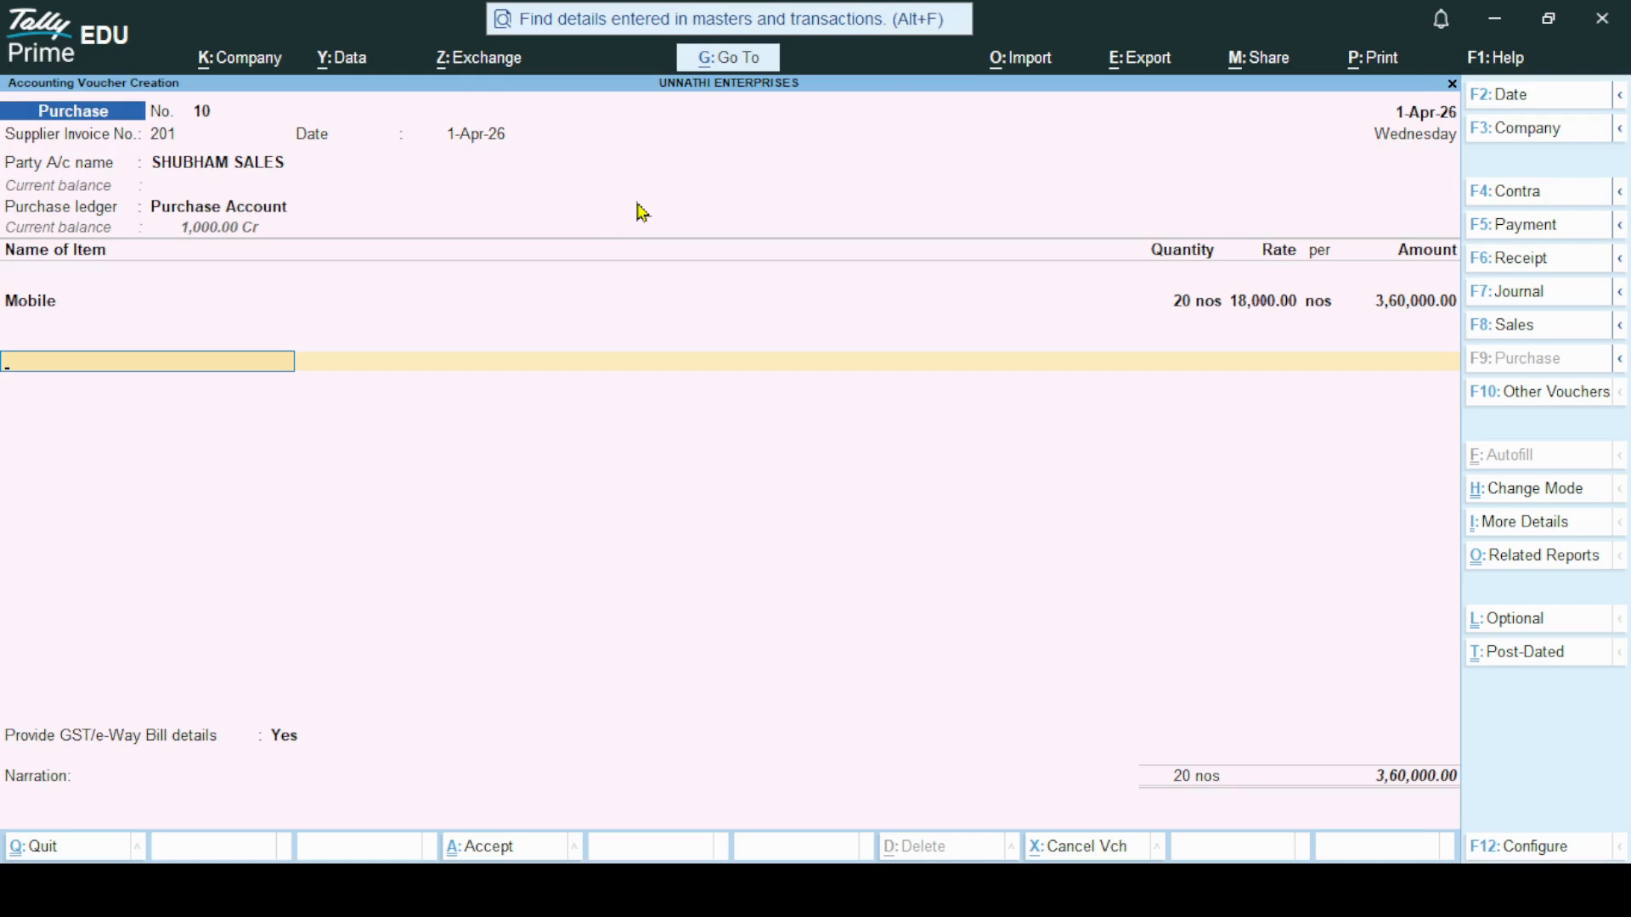
Add the CGST and SGST ledgers below the Mobile item, keeping their automatically calculated tax amounts.
text(Cg)
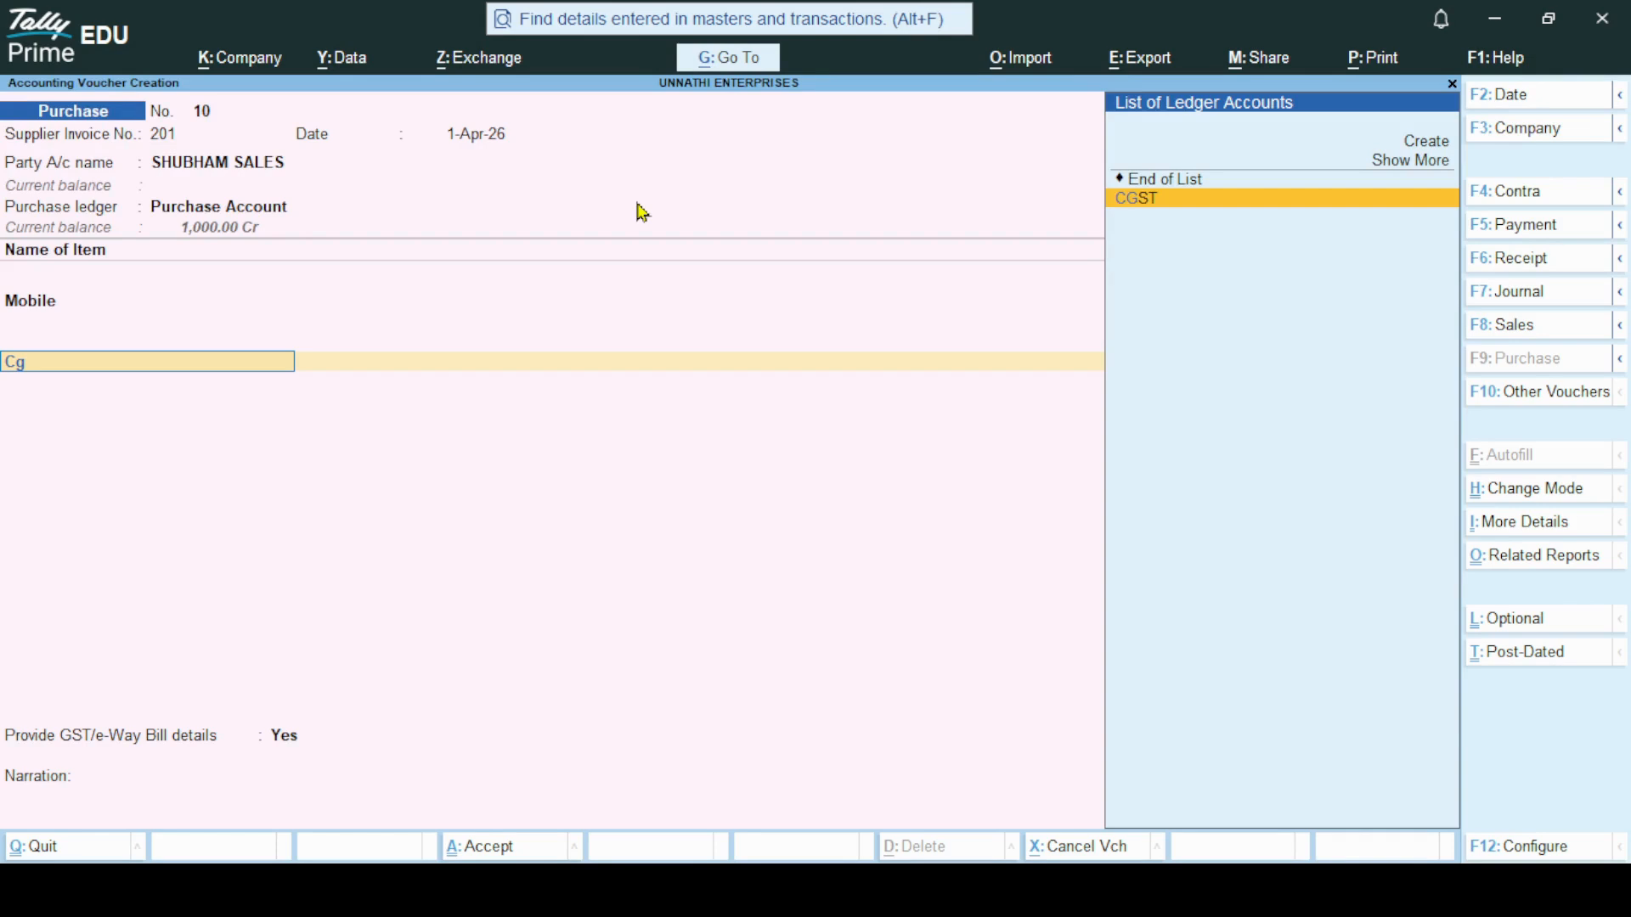
key(Return)
text(S)
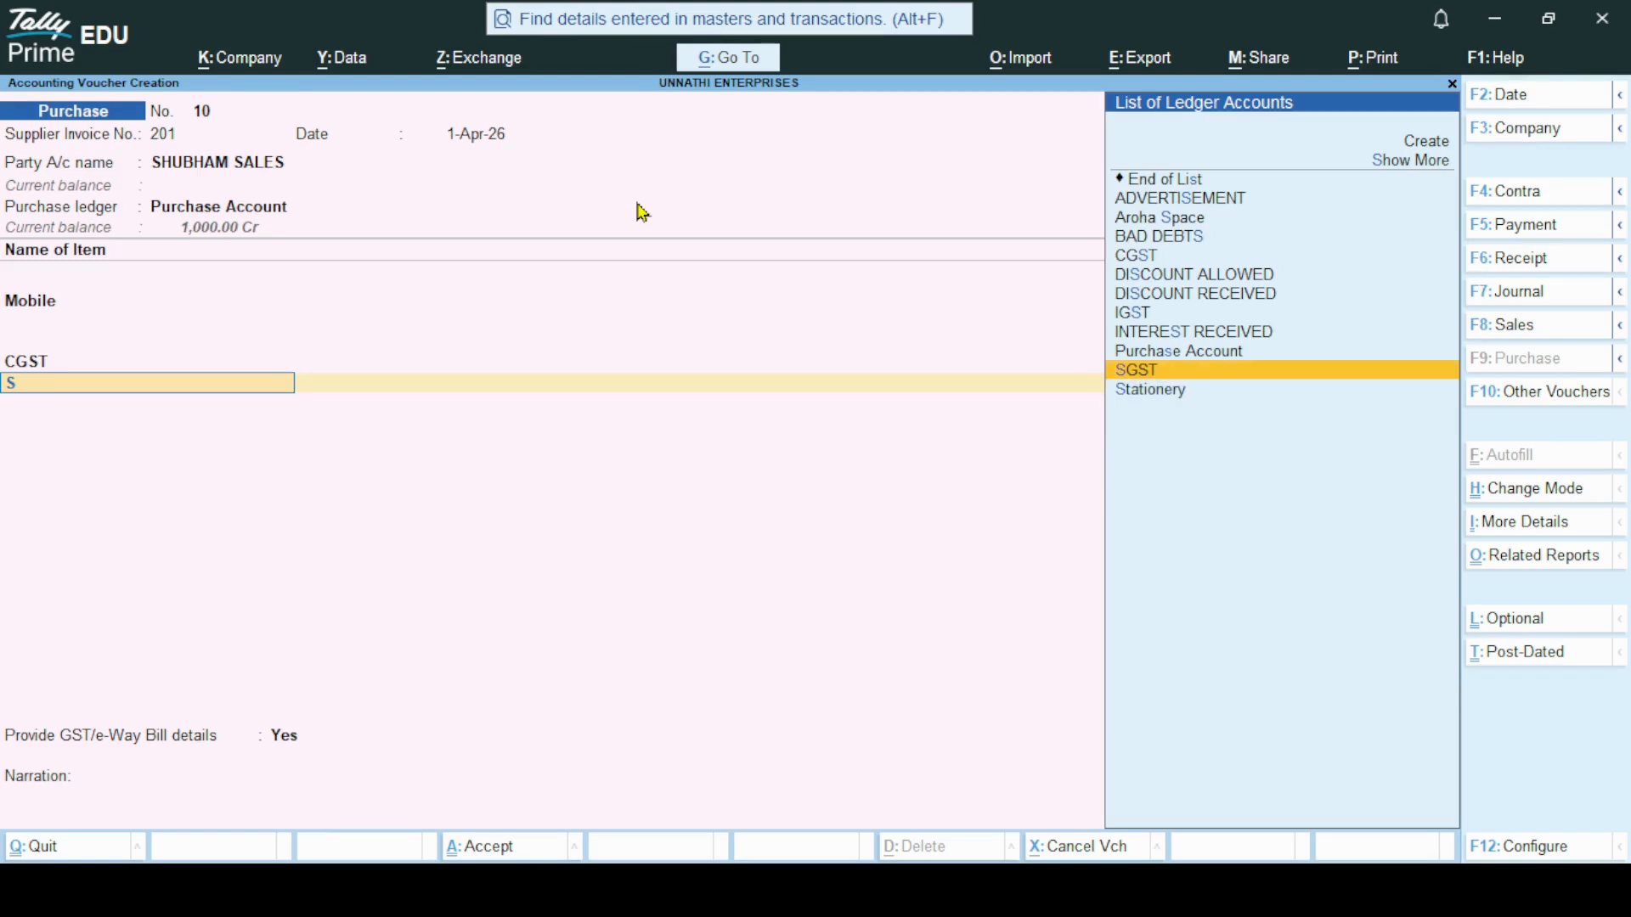
key(Return)
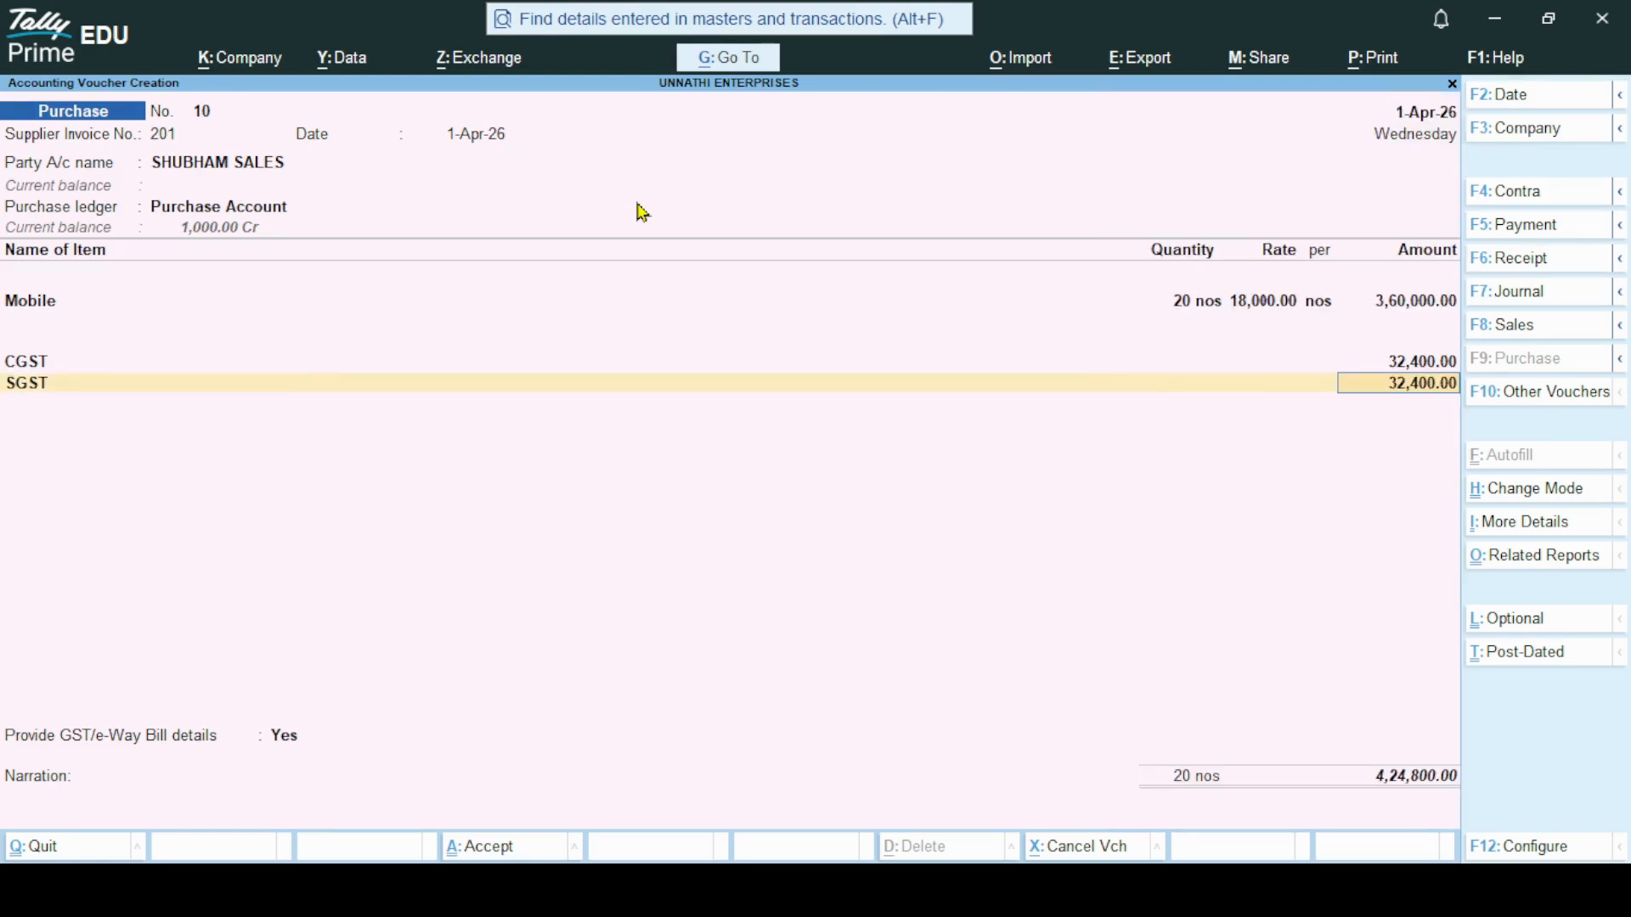
key(Return)
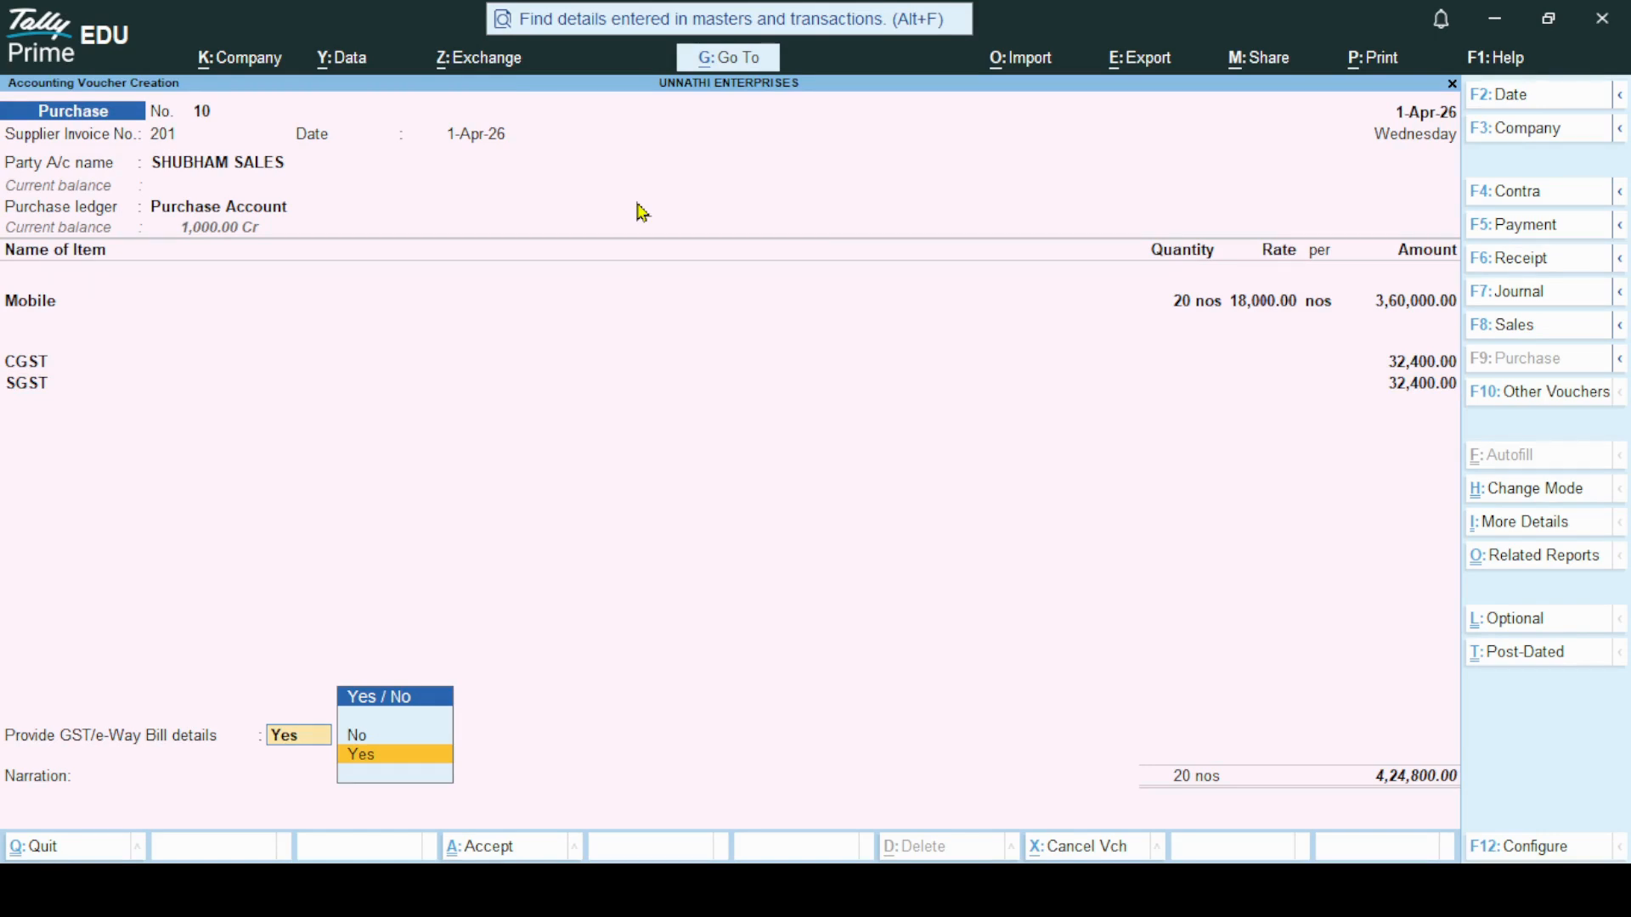
Accept the e-Way Bill details unchanged and book the bill amount for SHUBHAM SALES as New Ref 201.
key(Return)
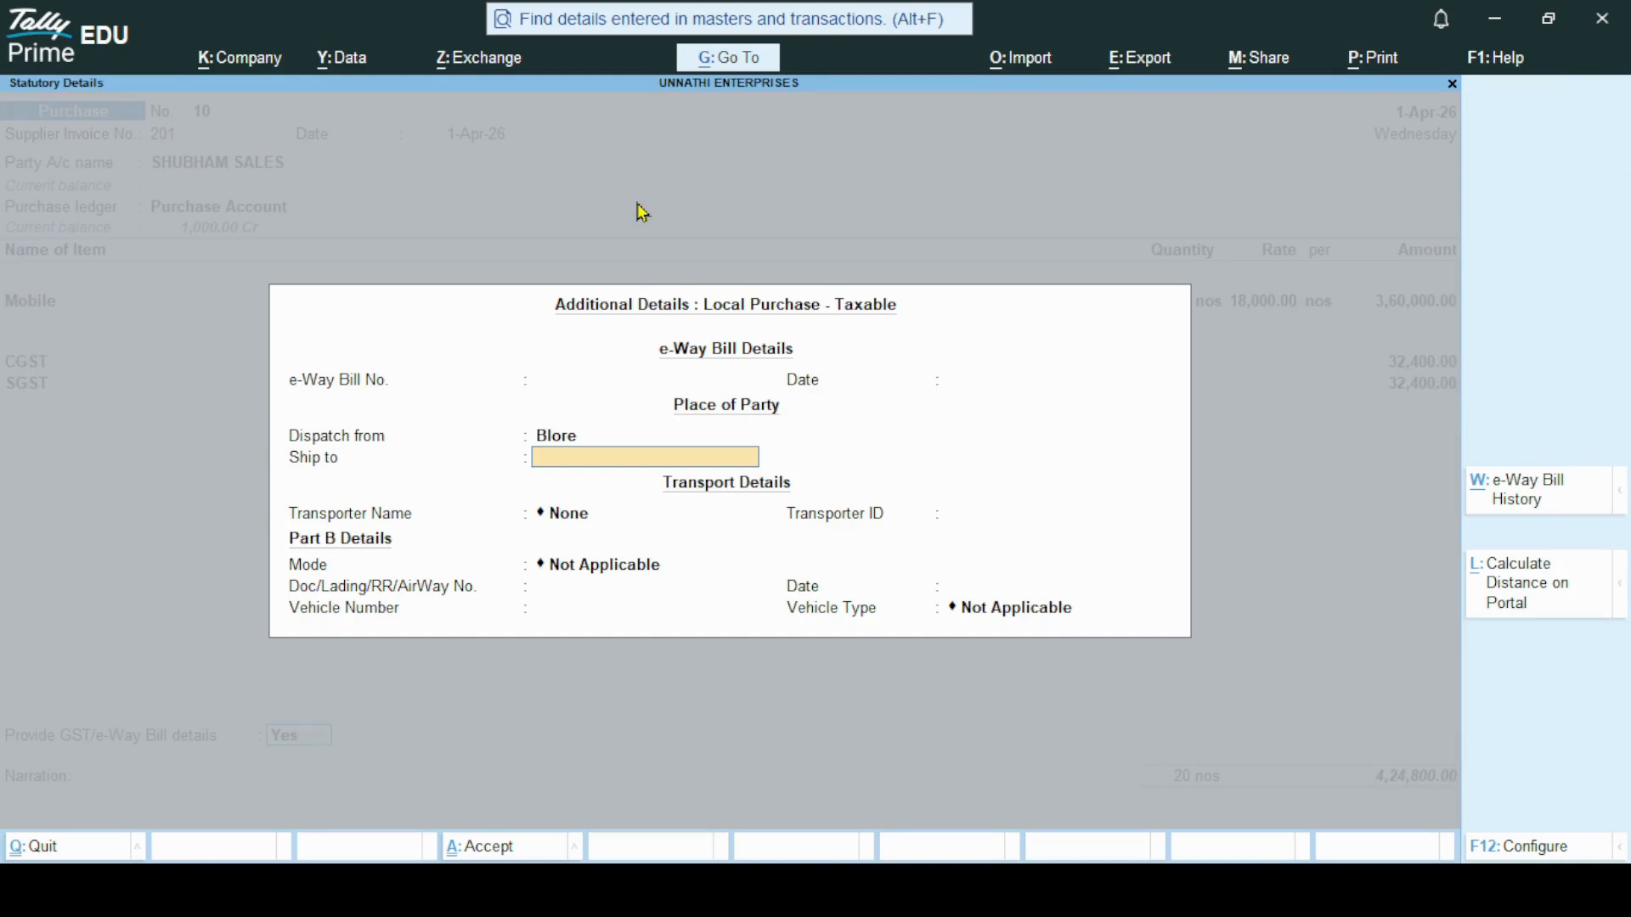
key(ctrl+a)
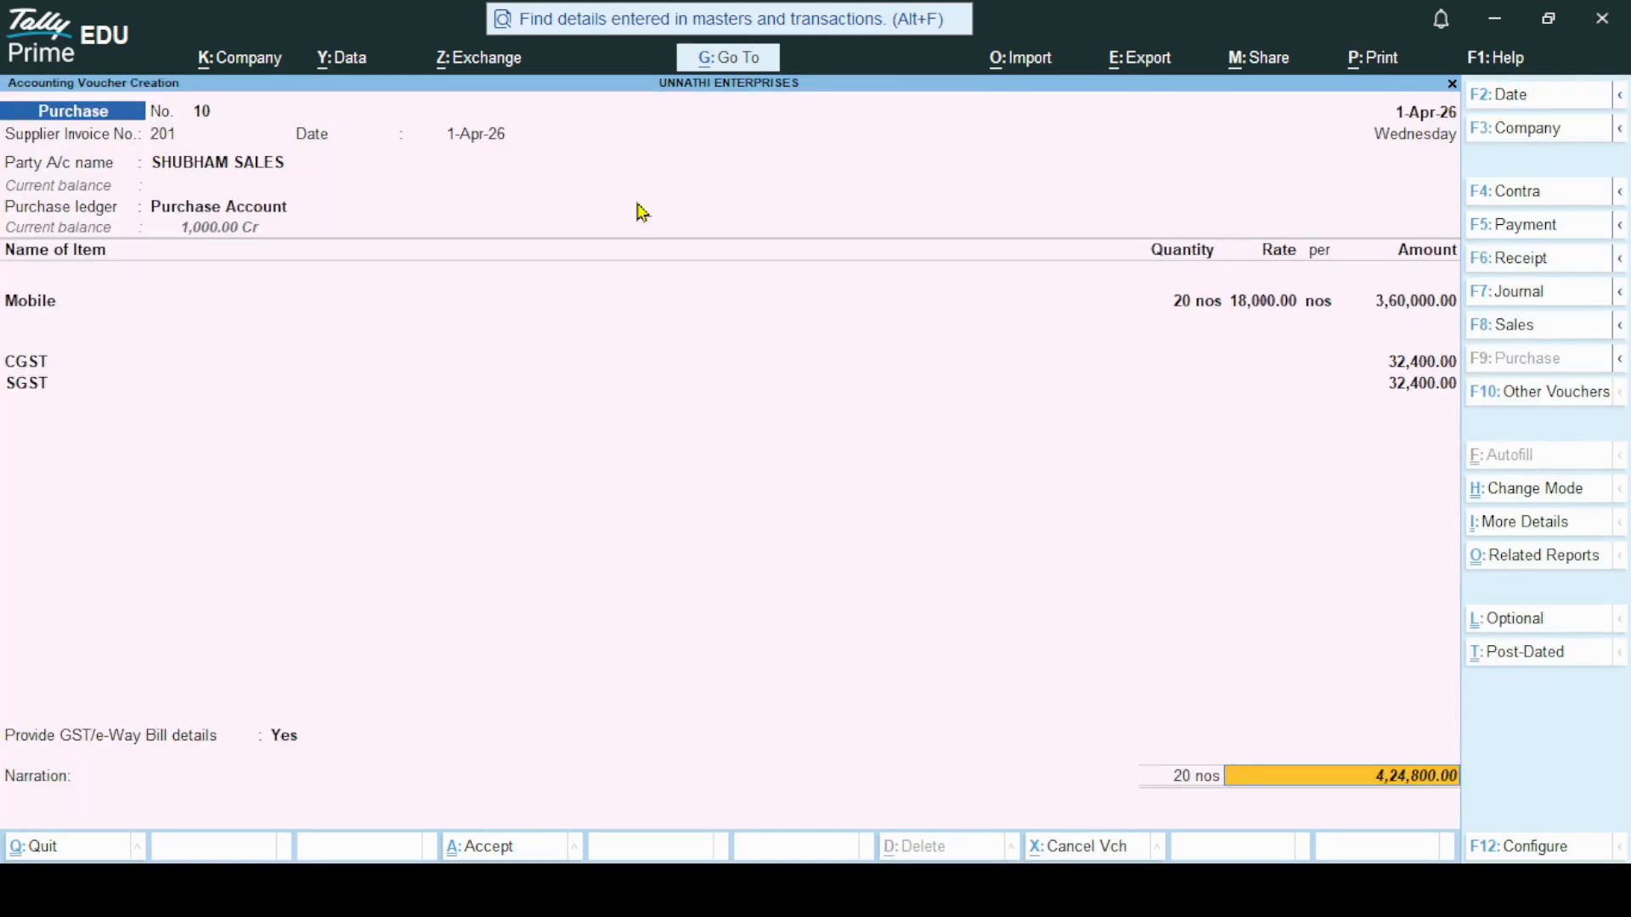
key(Return)
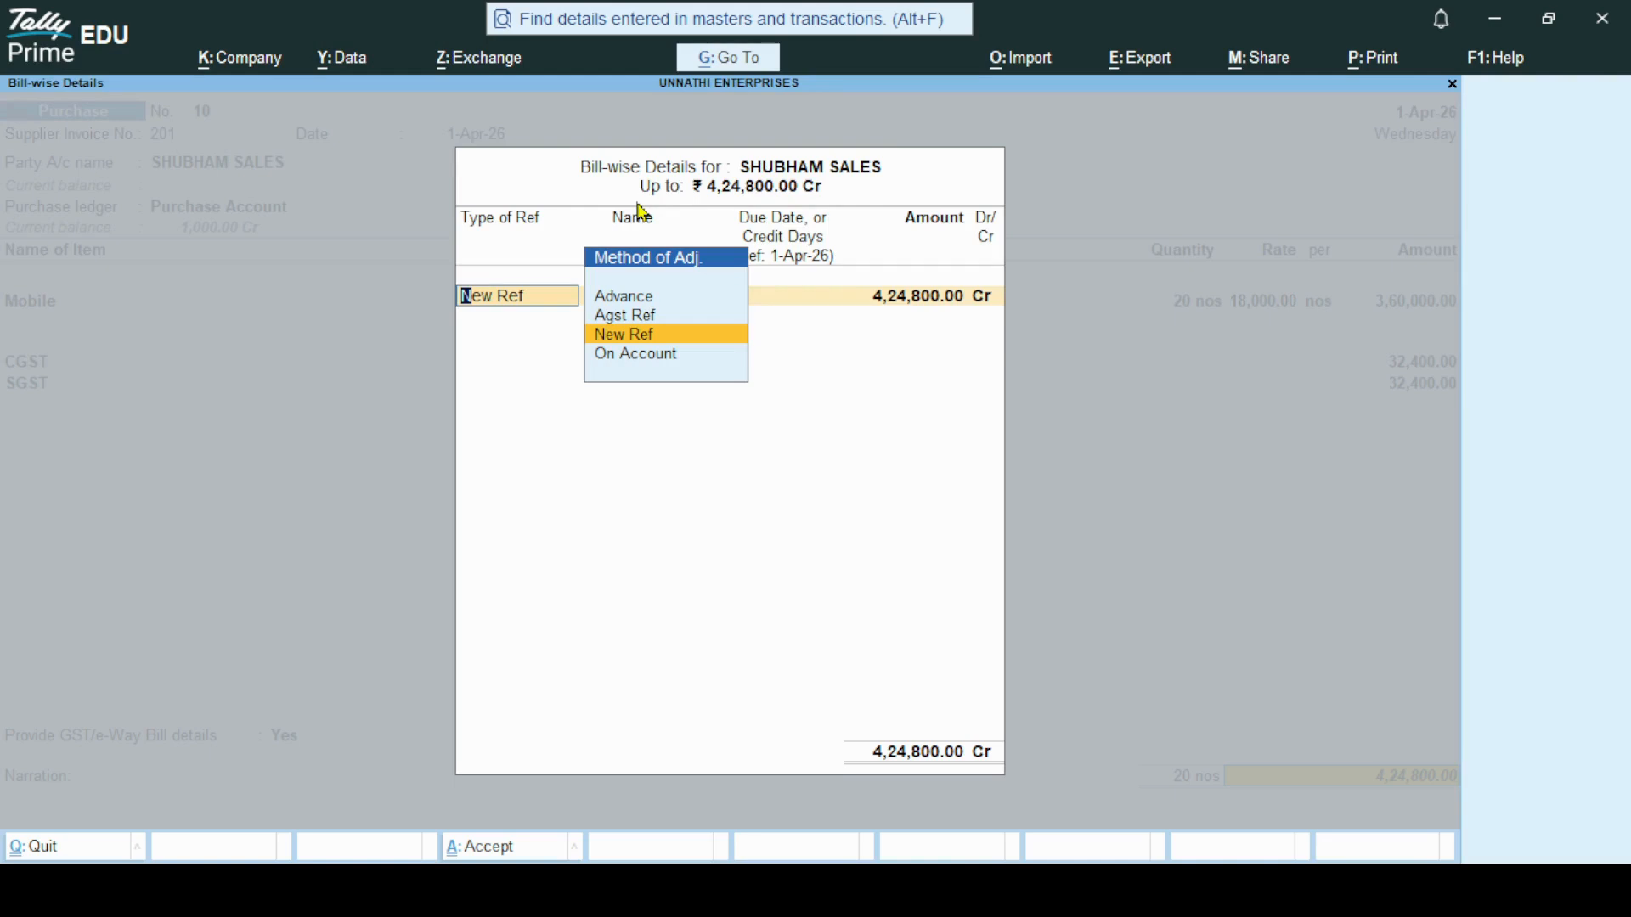
key(Return)
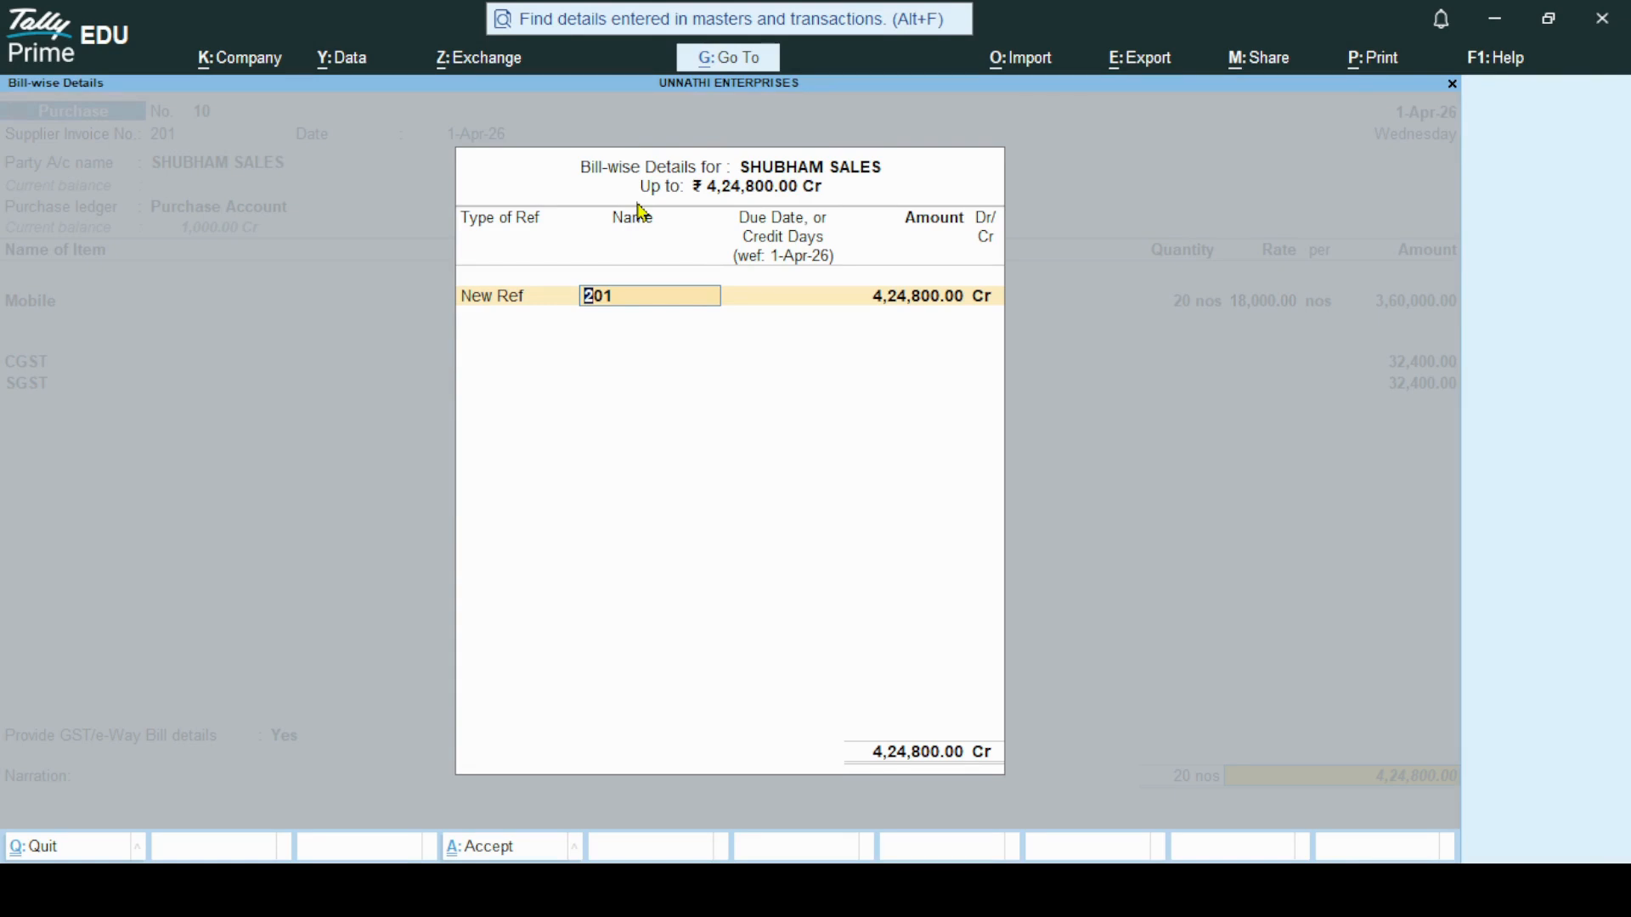
key(ctrl+a)
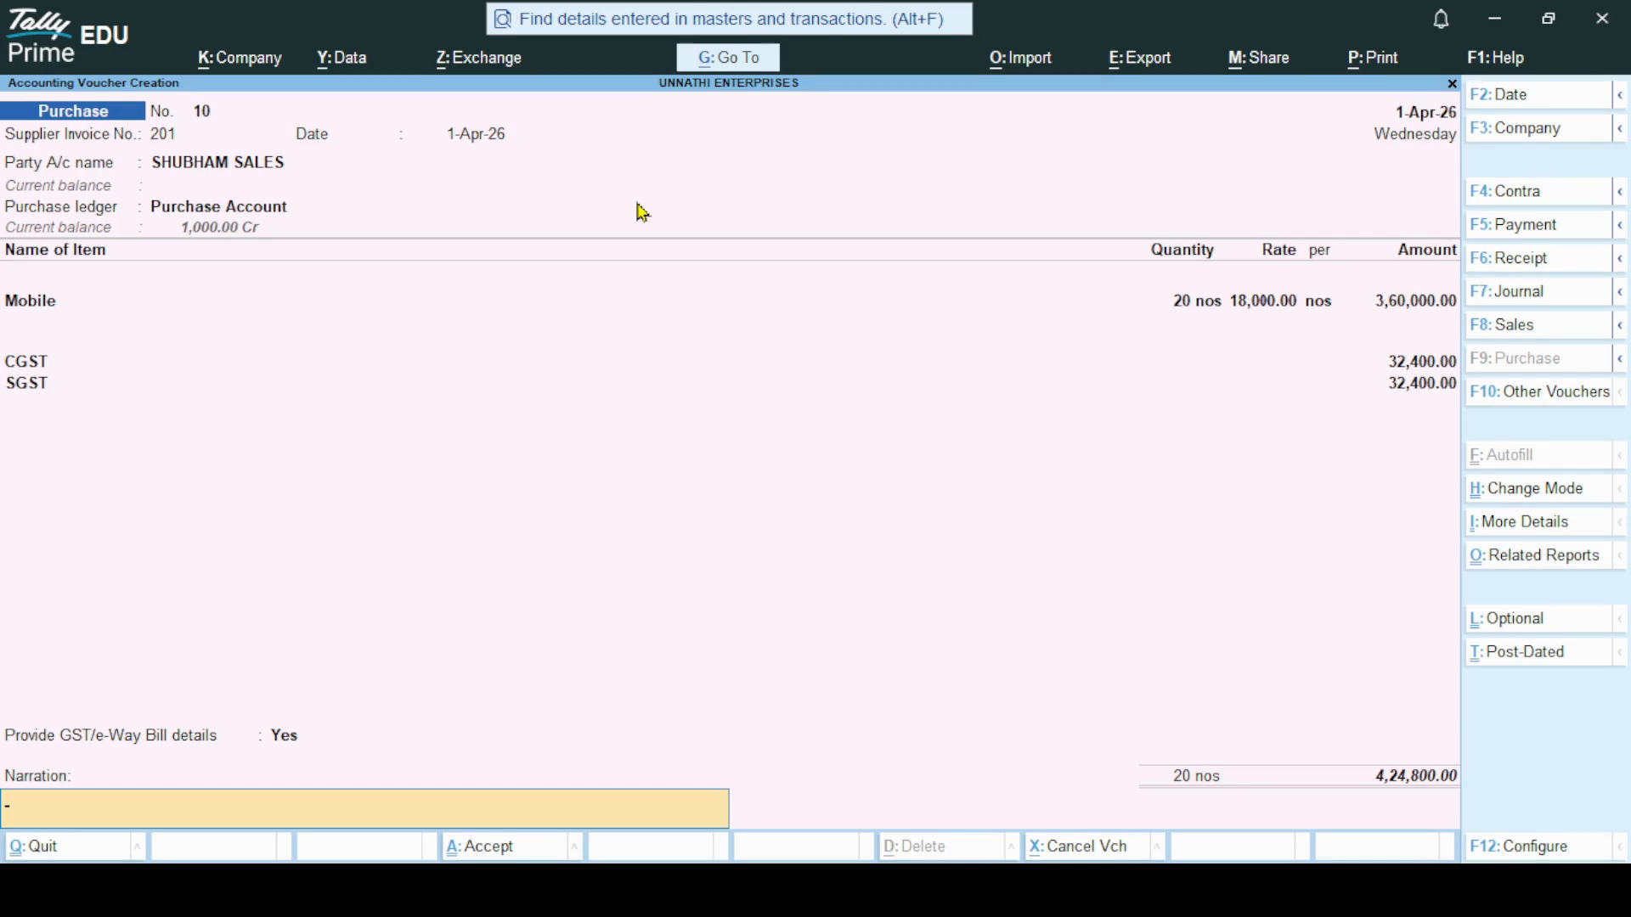
Save the purchase voucher with a blank narration and return to the Gateway of Tally.
key(Return)
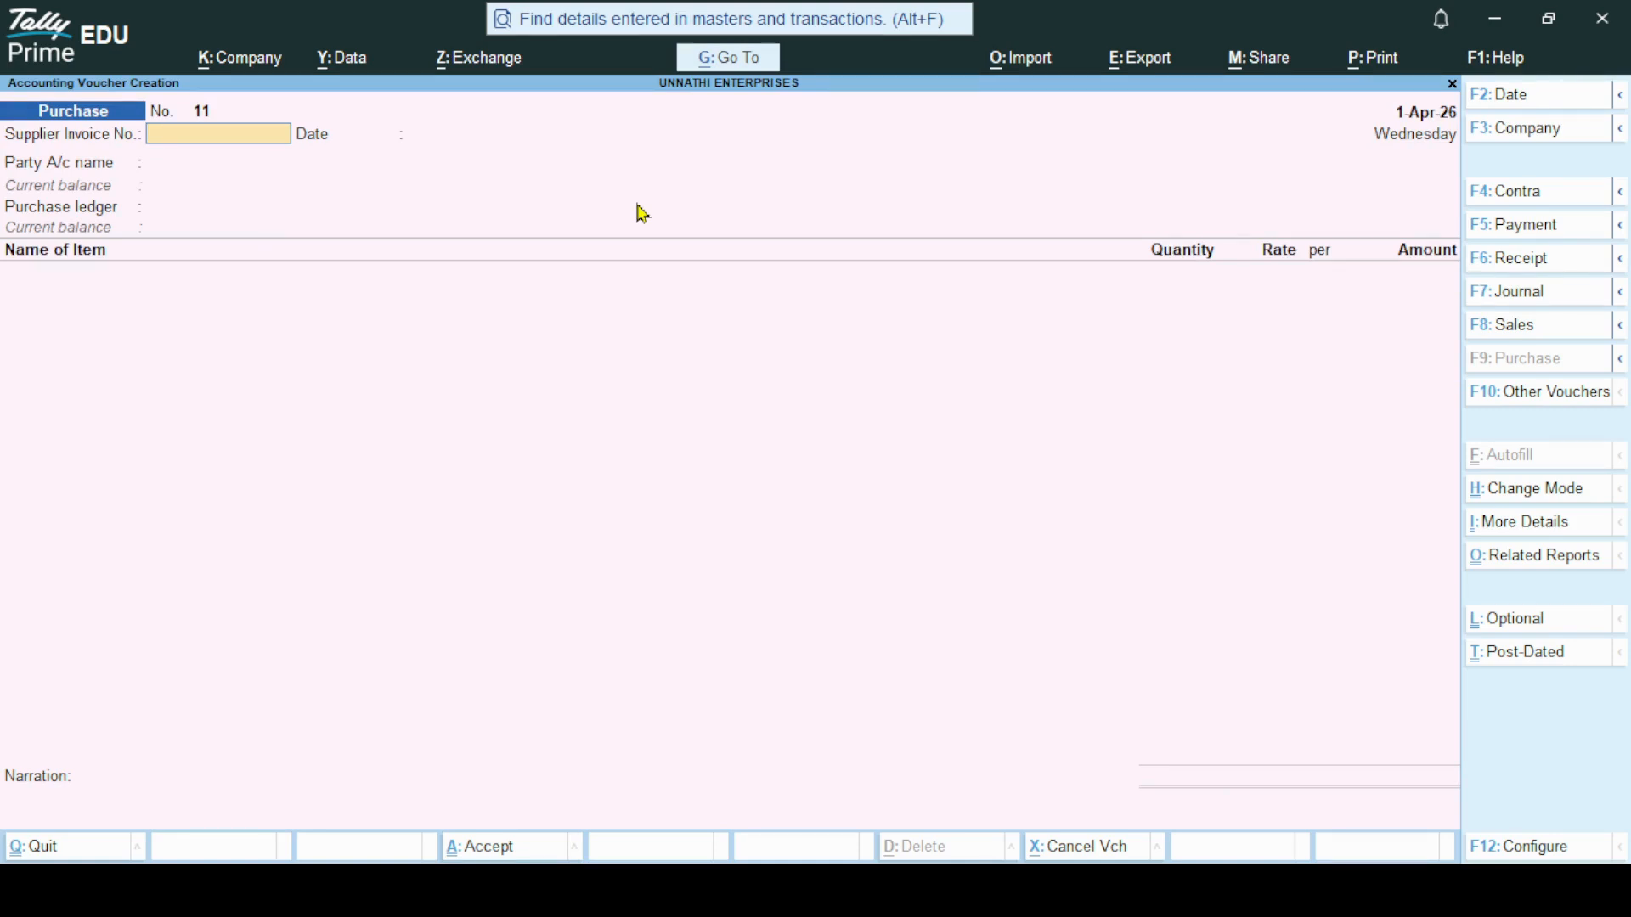
key(Escape)
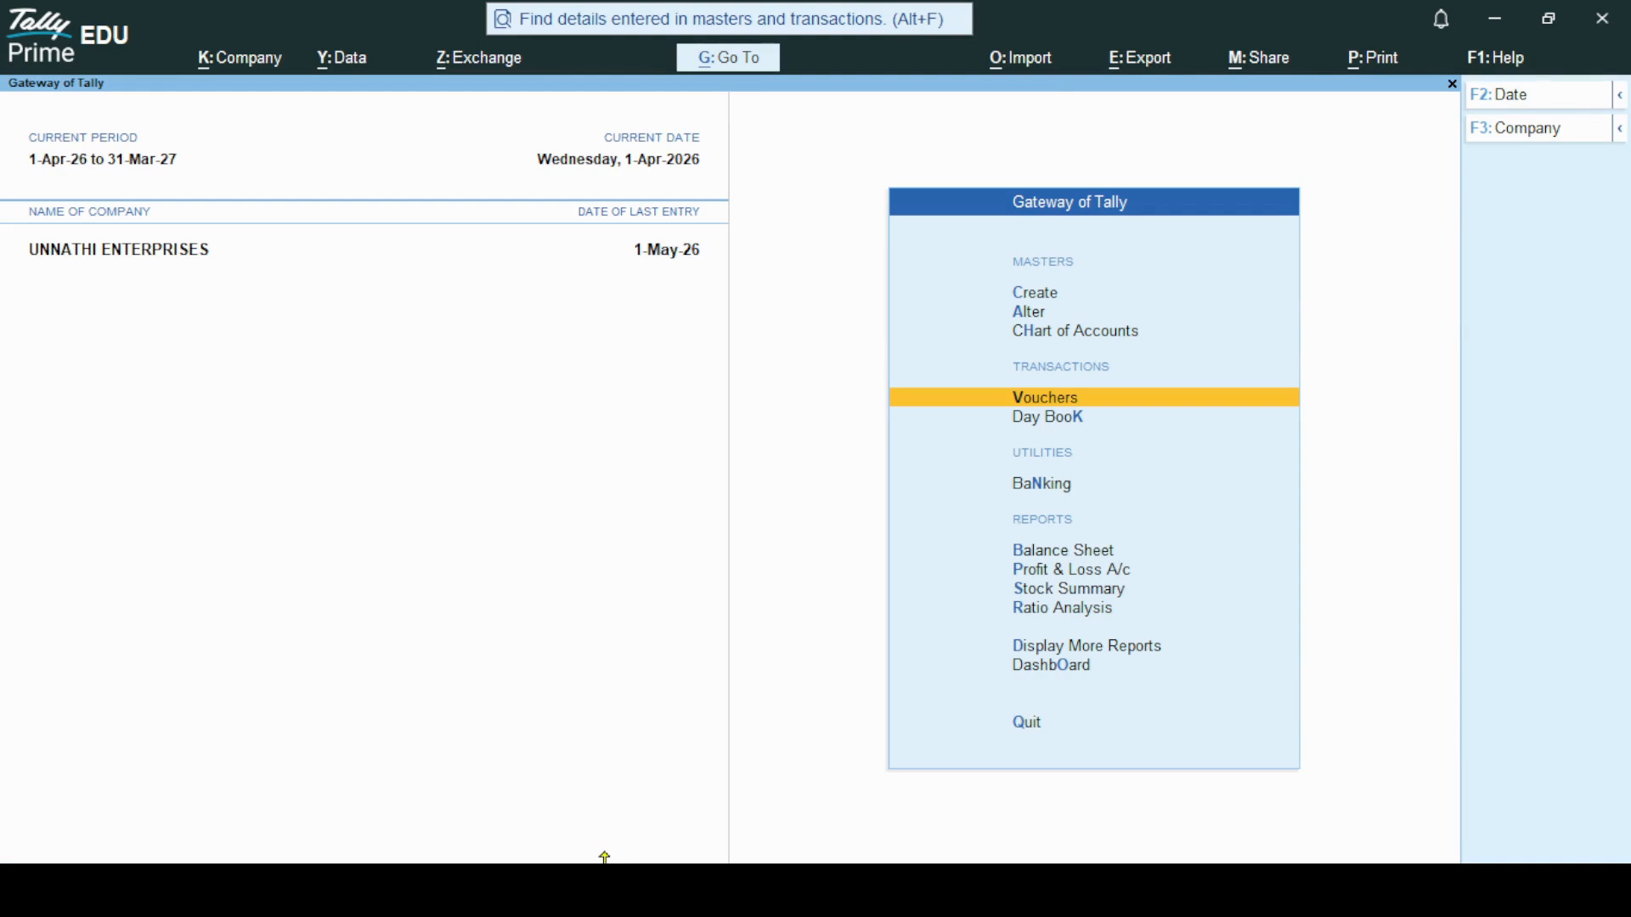
key(Escape)
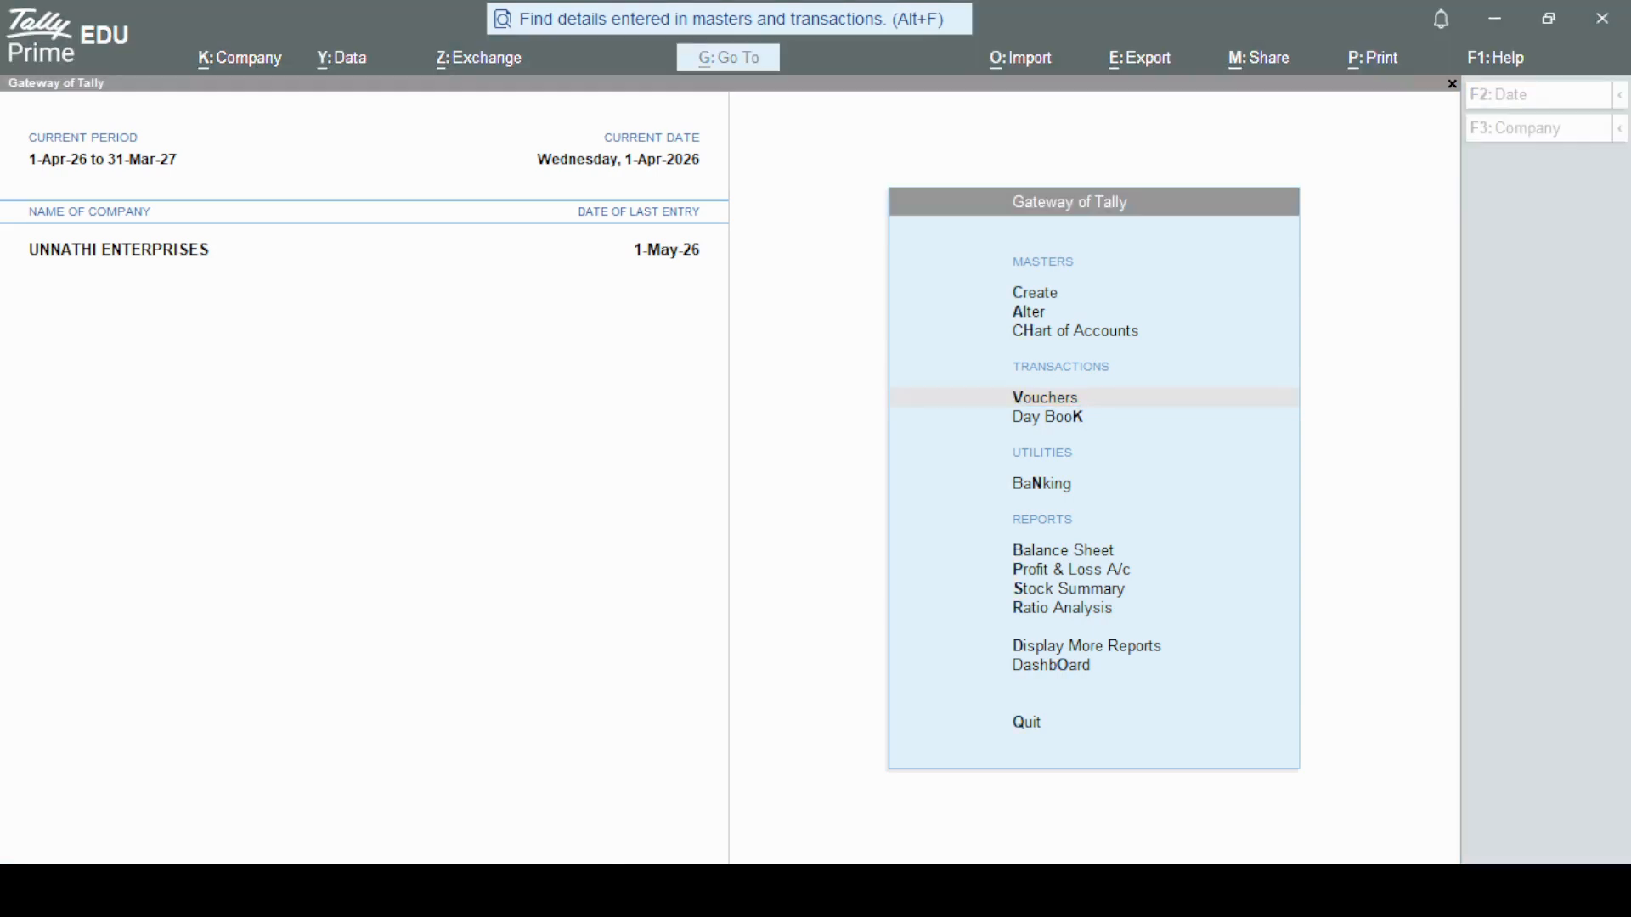
key(Escape)
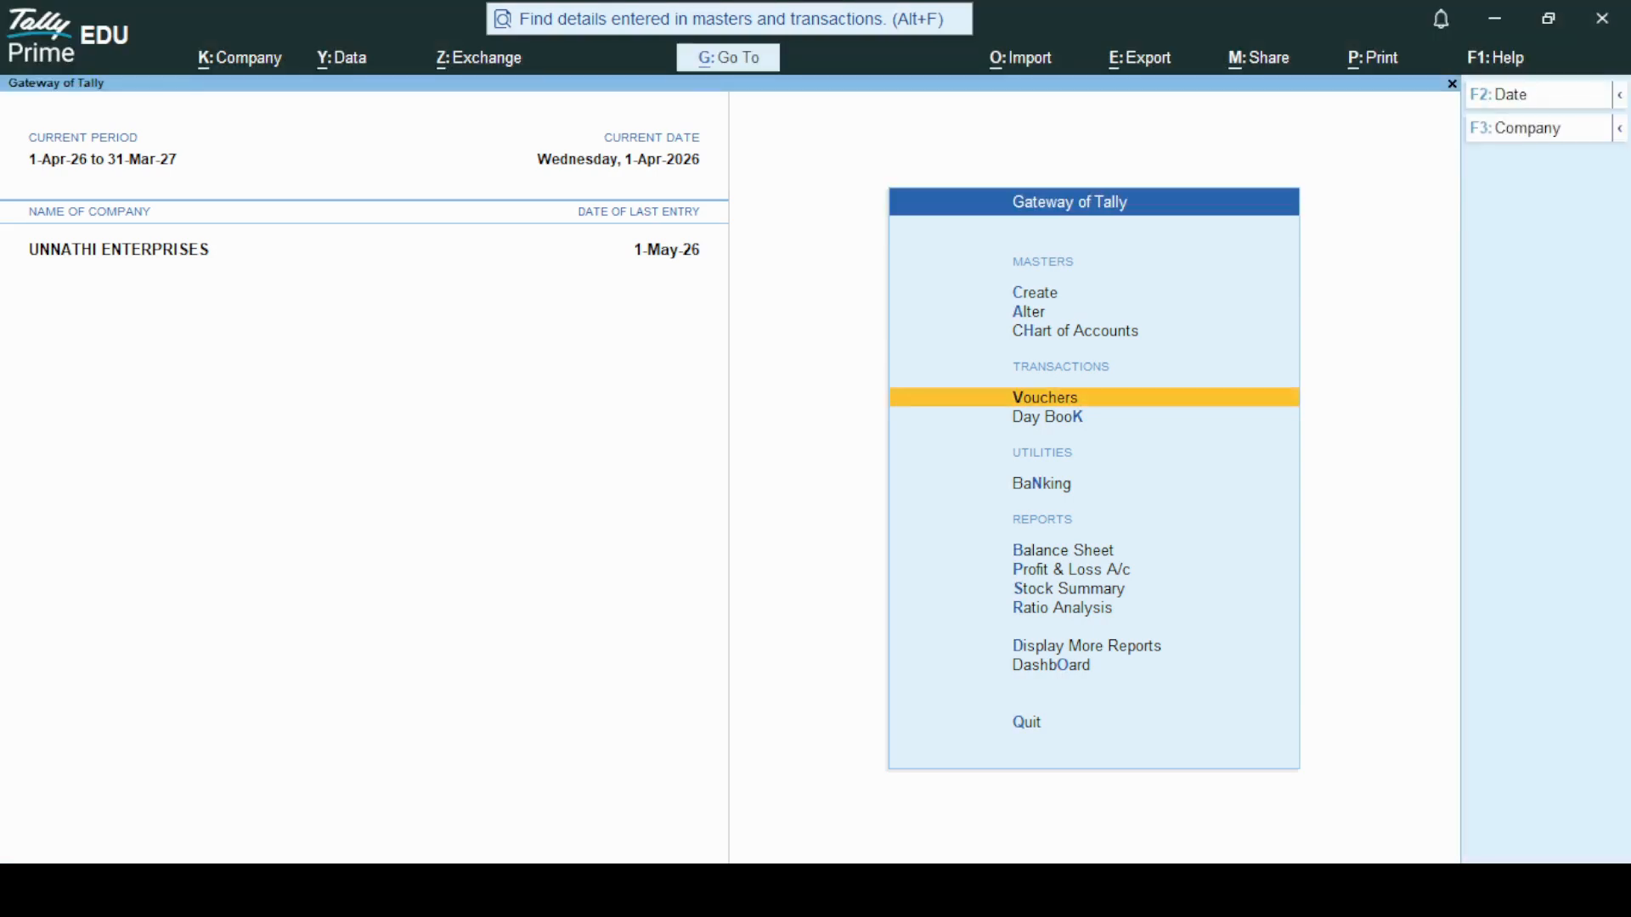